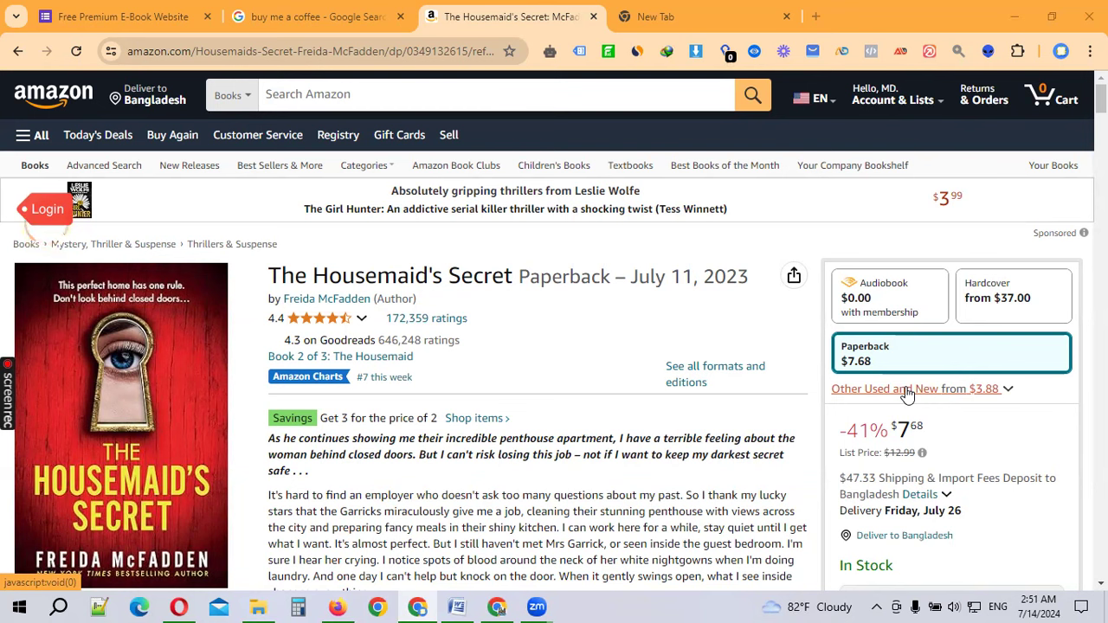
# Multiply the 172,359 ratings by the $7.68 paperback price in Calculator, giving 1,323,717.12
pyautogui.doubleClick(905, 430)
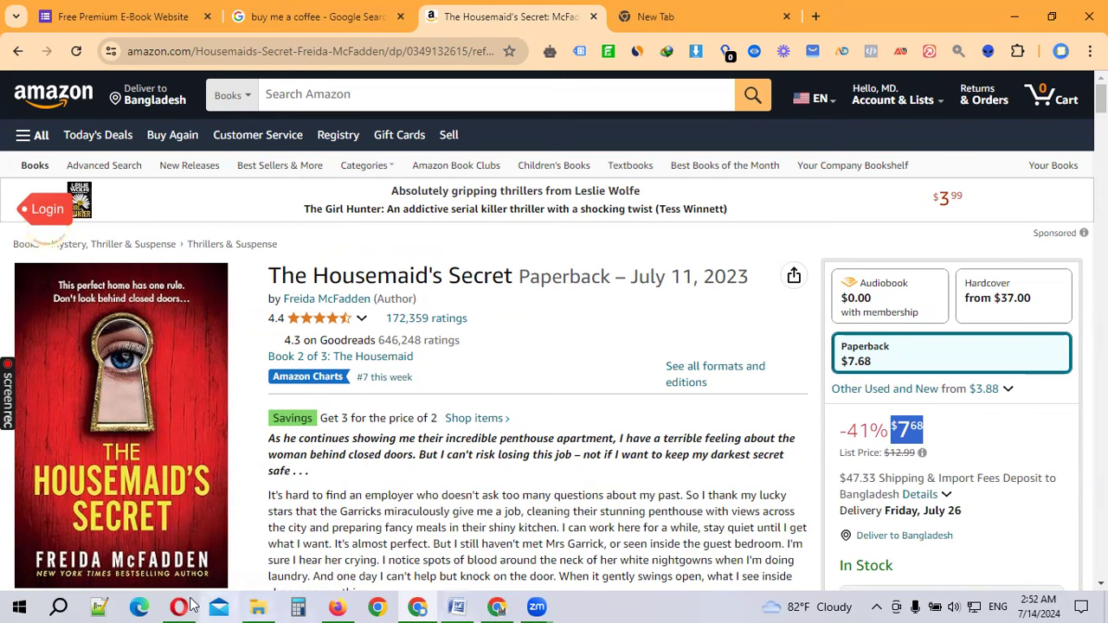
pyautogui.click(308, 606)
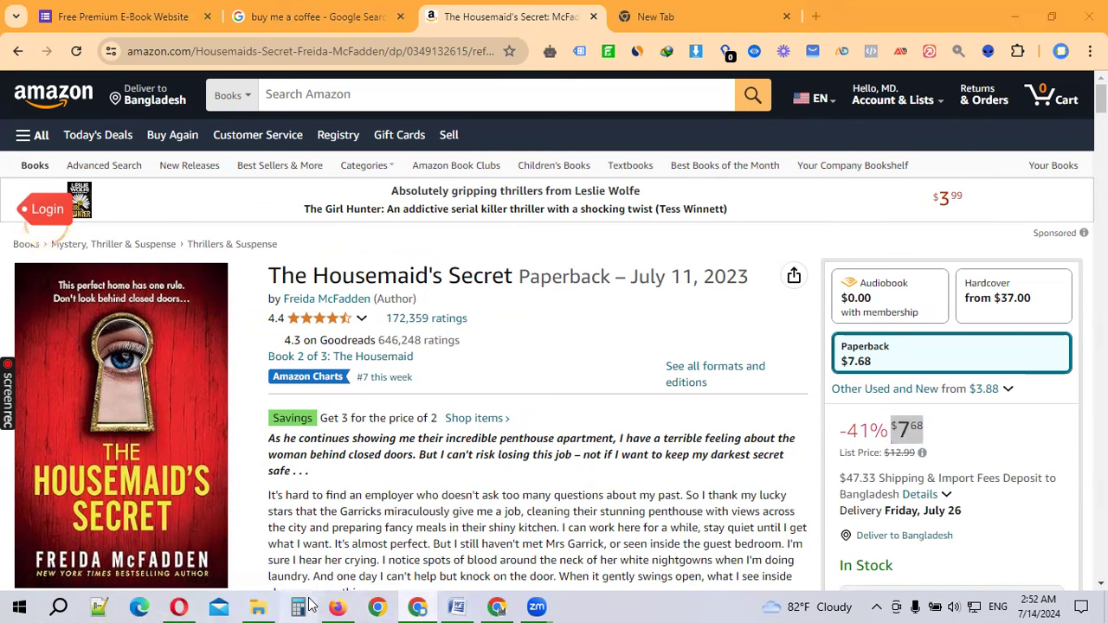
pyautogui.write('12')
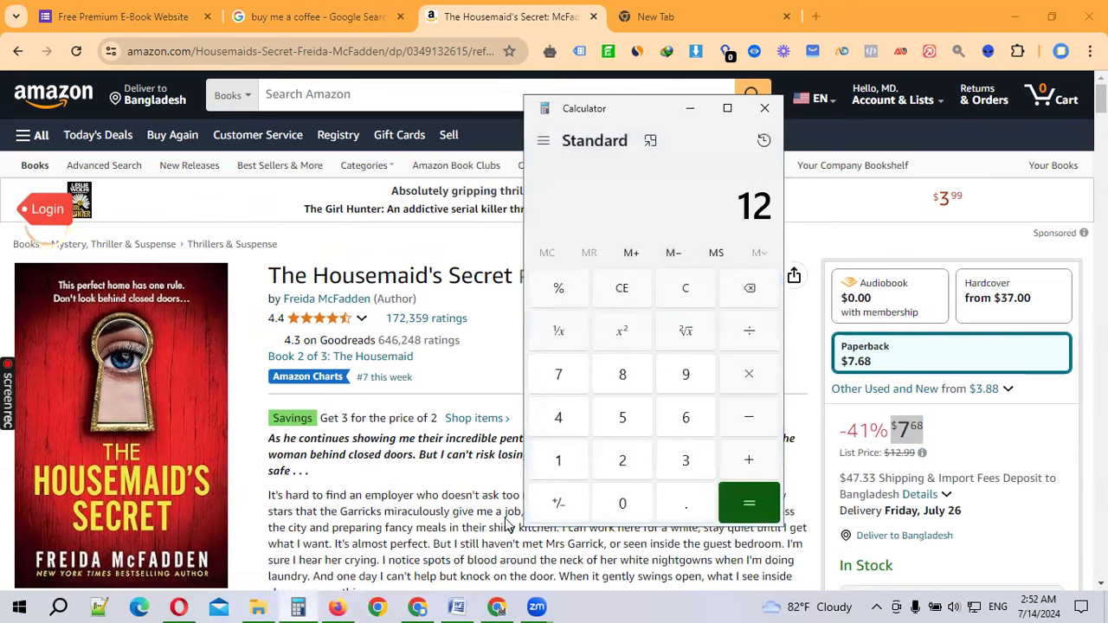
pyautogui.press('BackSpace')
pyautogui.write('72')
pyautogui.write('359')
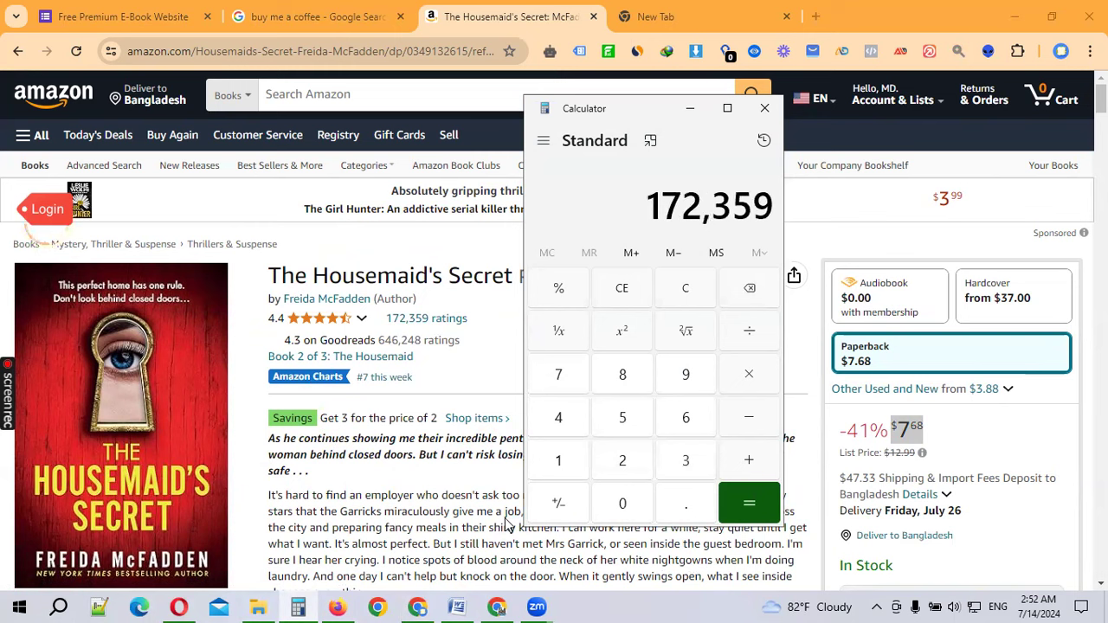
pyautogui.write('*7.6')
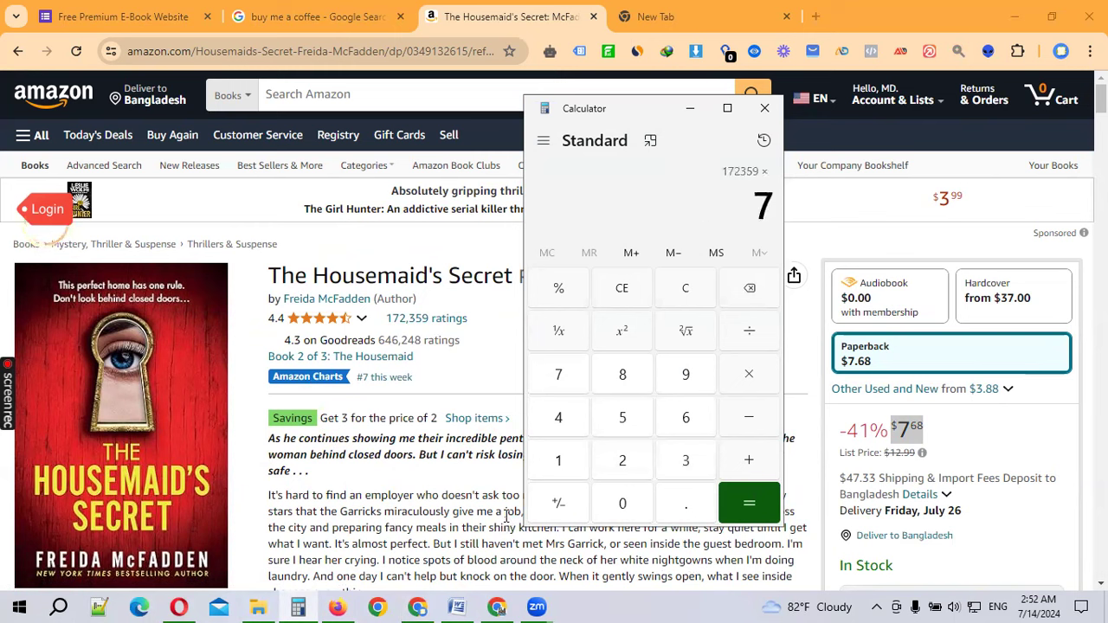
pyautogui.write('8')
pyautogui.press('Return')
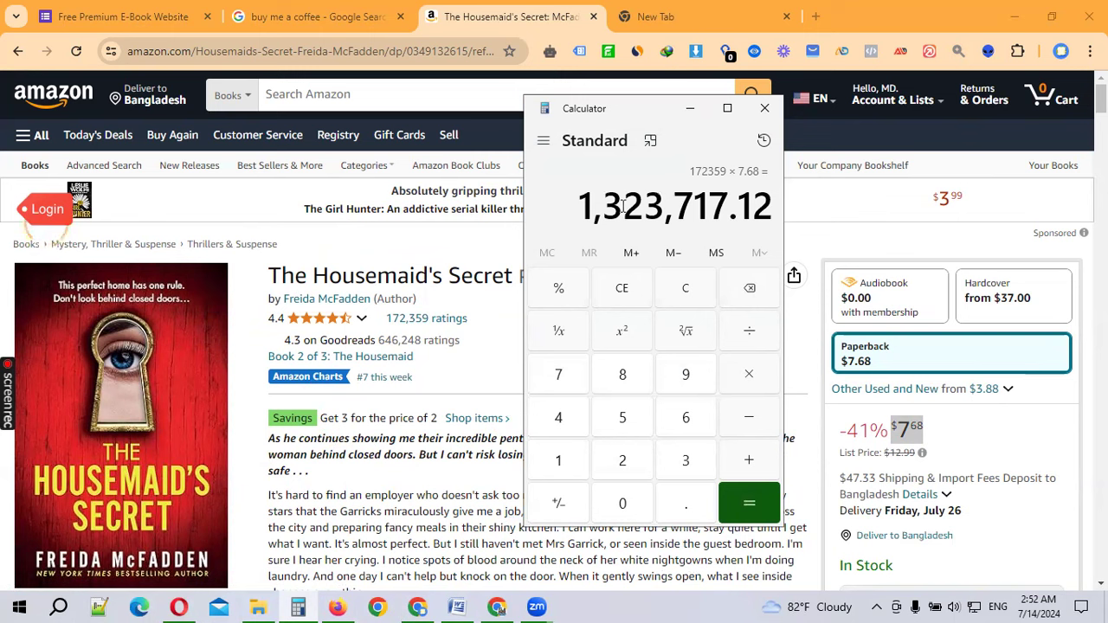
# Check the 1,323,717.12 result, close Calculator, and highlight the July 11, 2023 publication date
pyautogui.moveTo(623, 207); pyautogui.dragTo(603, 208)
pyautogui.click(682, 209)
pyautogui.moveTo(623, 207); pyautogui.dragTo(692, 208)
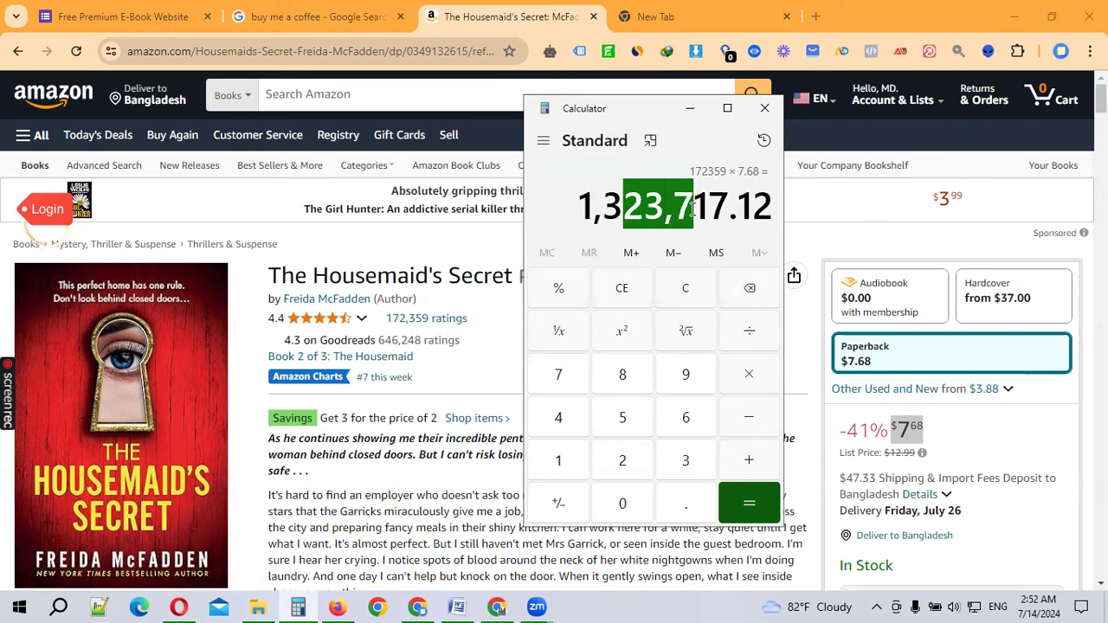
pyautogui.click(691, 208)
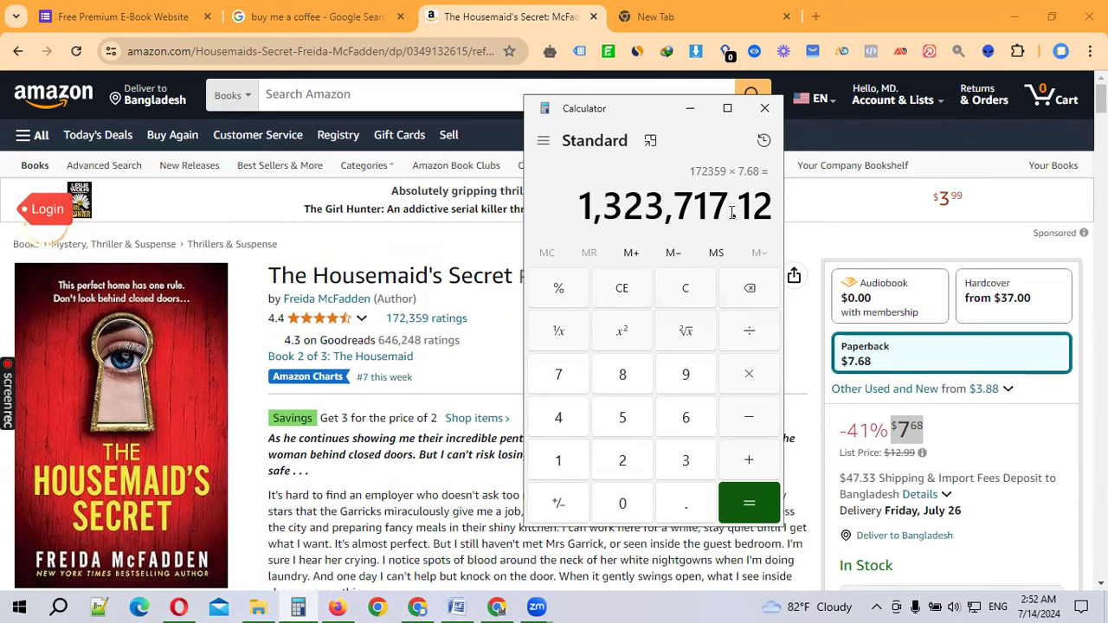
pyautogui.click(765, 110)
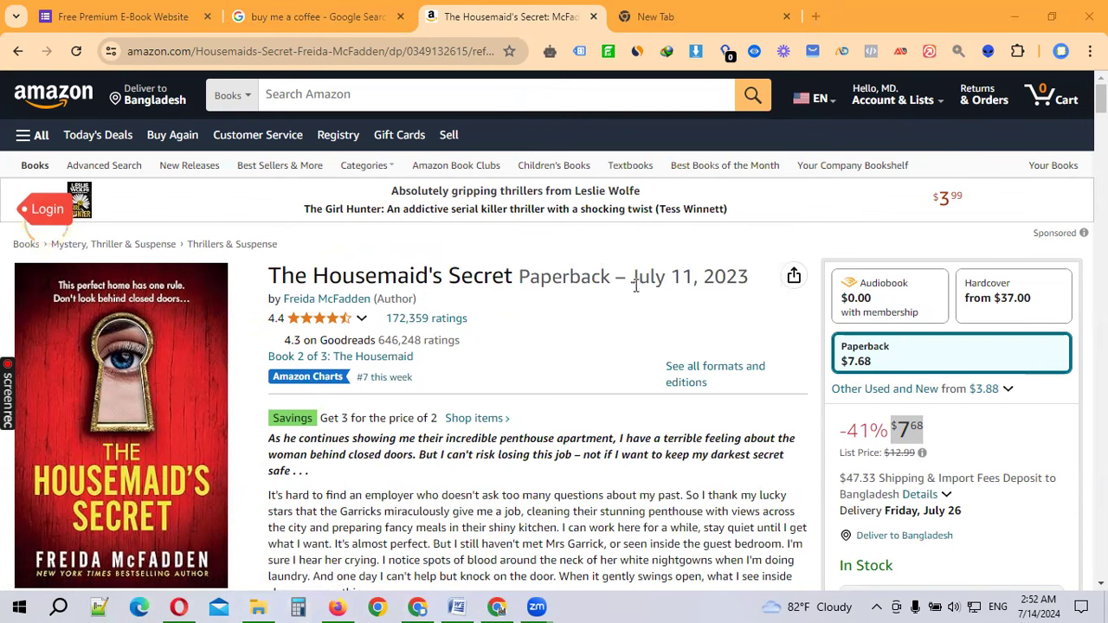
pyautogui.moveTo(629, 278); pyautogui.dragTo(752, 290)
pyautogui.click(653, 325)
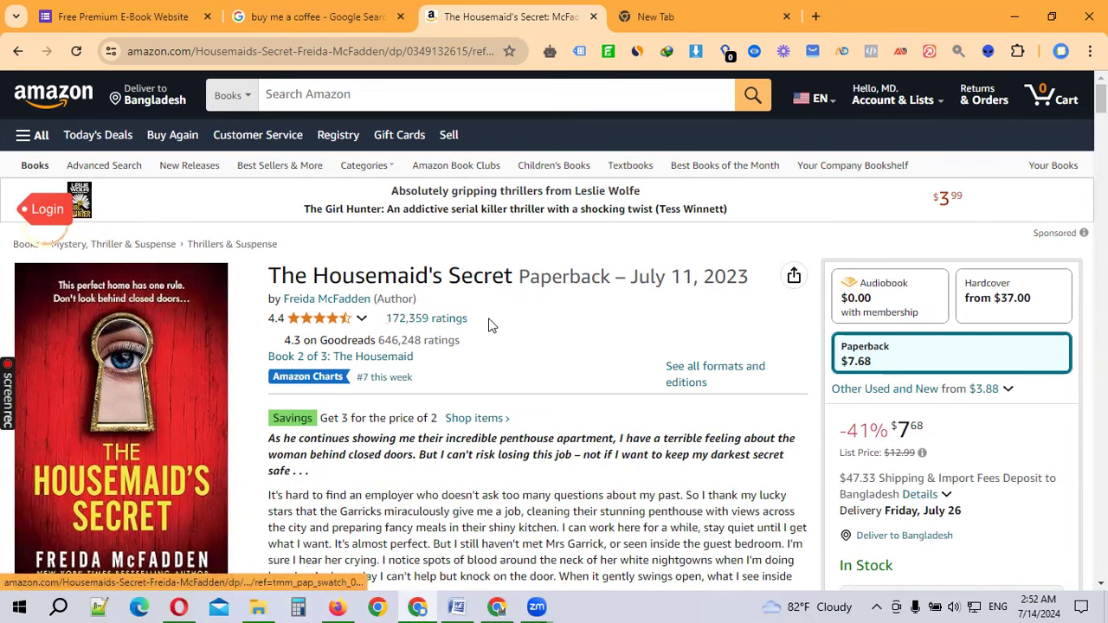
pyautogui.moveTo(488, 325); pyautogui.dragTo(406, 320)
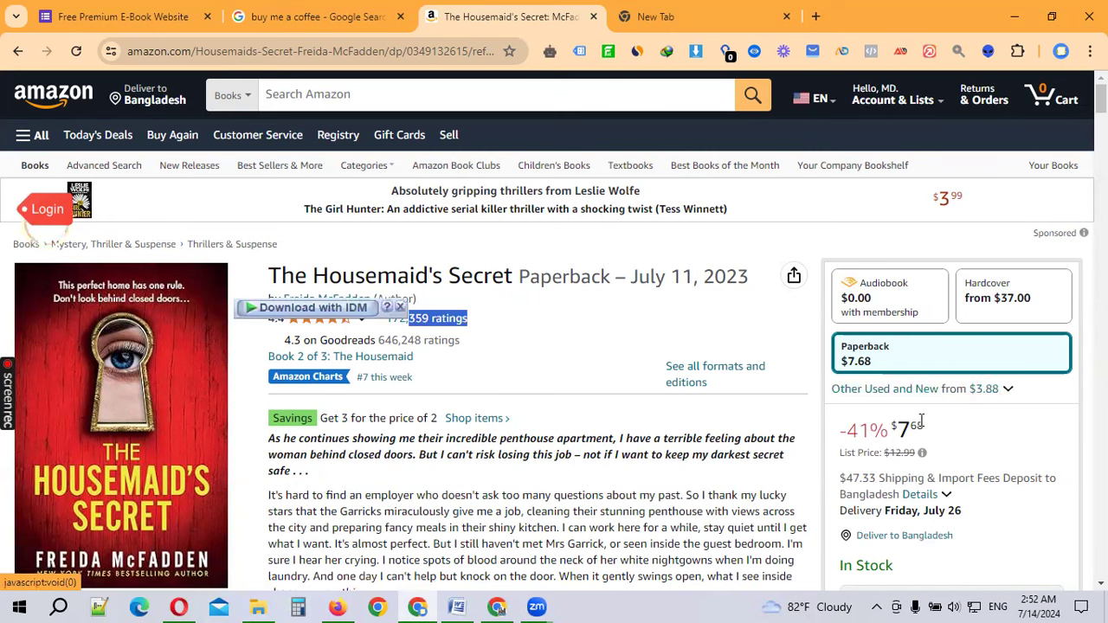
pyautogui.click(595, 379)
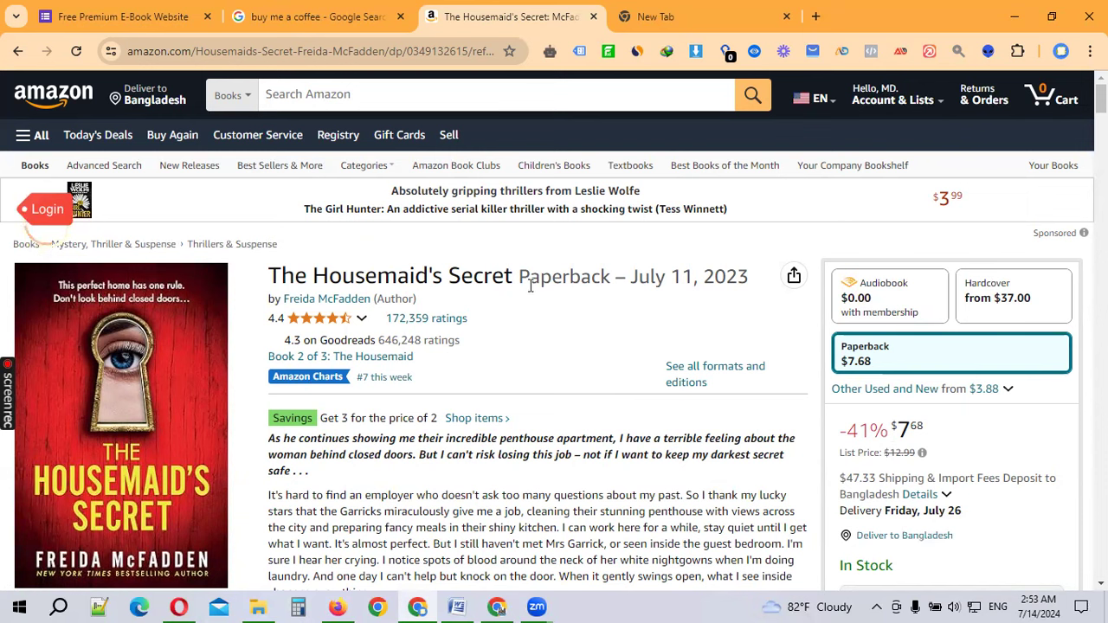
pyautogui.scroll(-5, 493, 339)
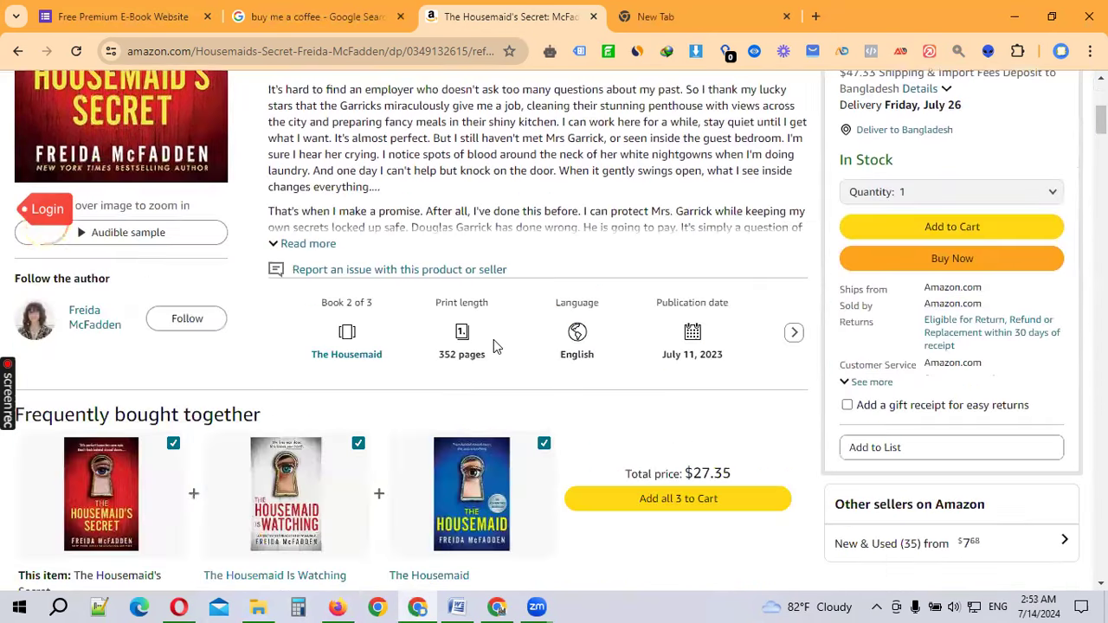
pyautogui.scroll(4, 493, 339)
pyautogui.scroll(1, 493, 340)
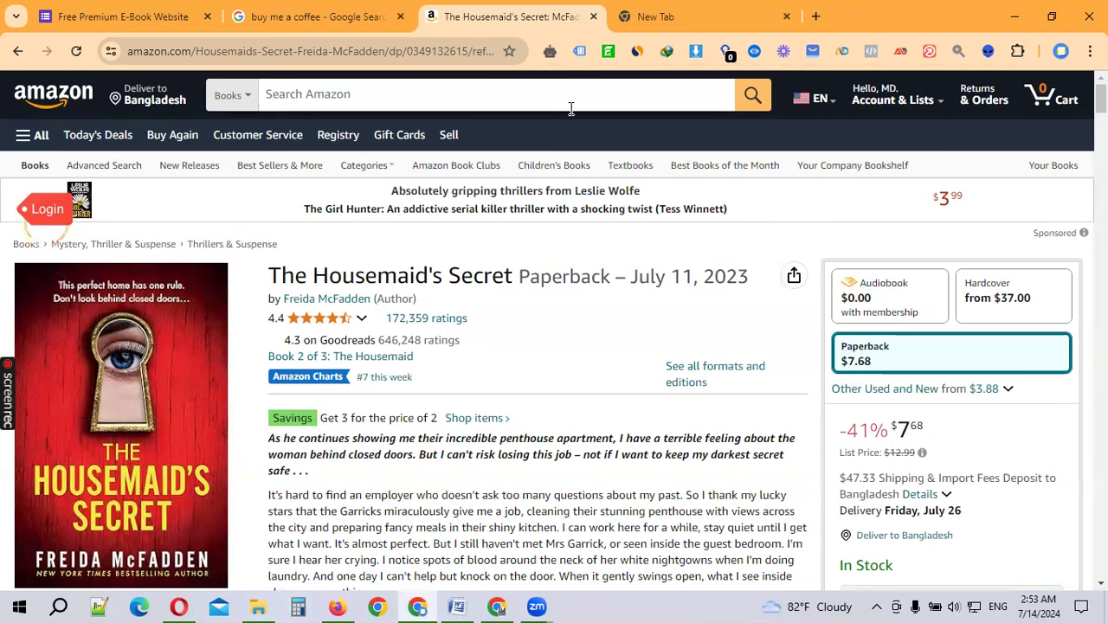
pyautogui.click(298, 607)
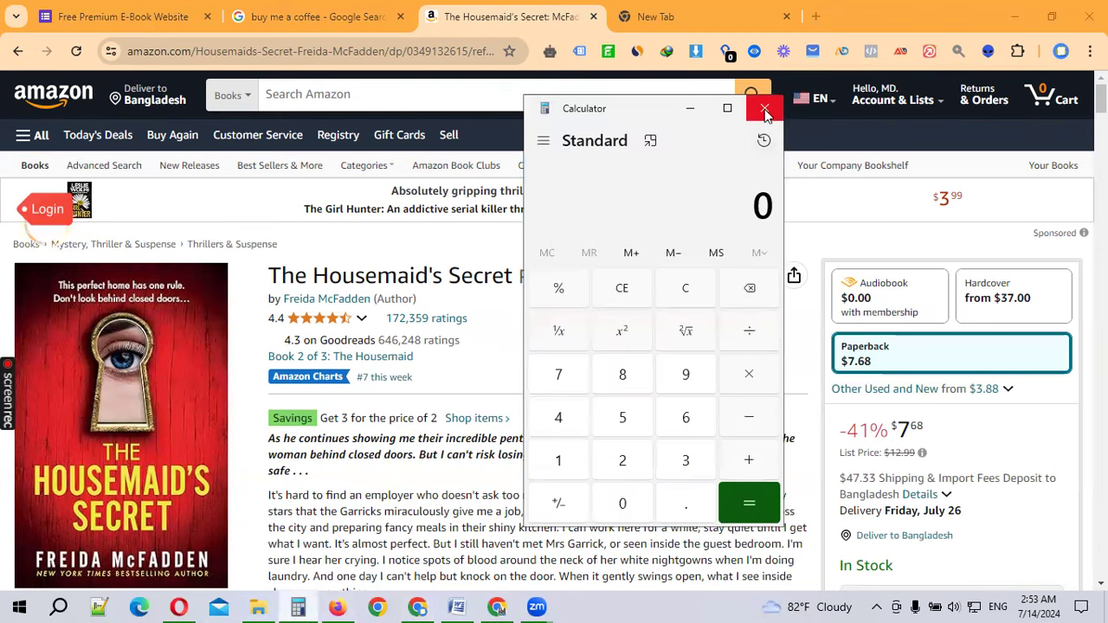
pyautogui.click(765, 108)
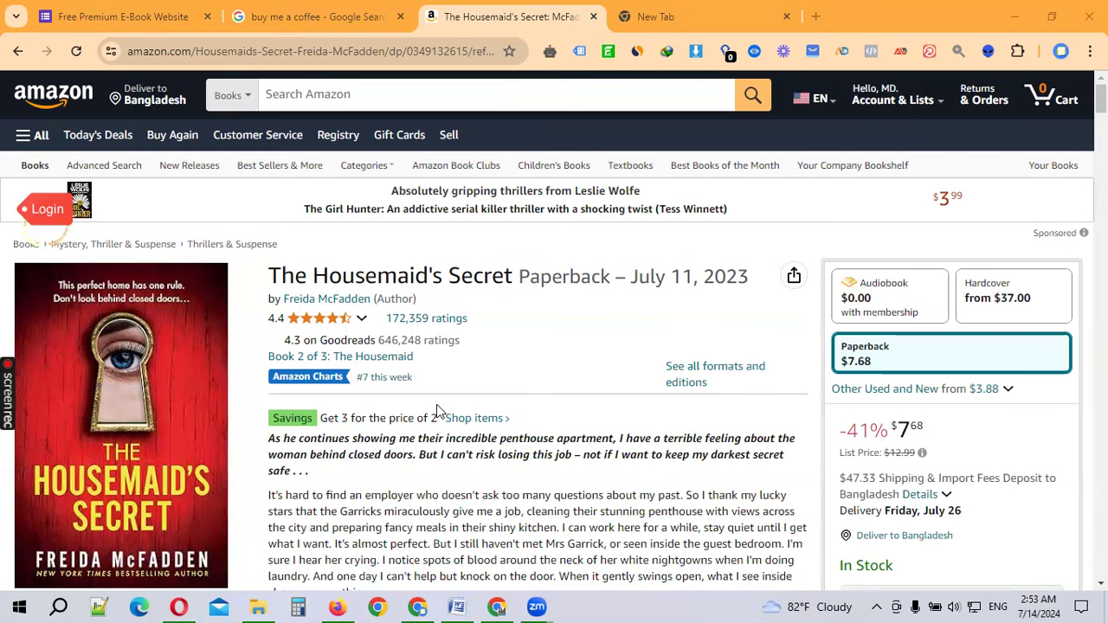
# Close the Amazon tab and open the Buy Me a Coffee site from the Google results
pyautogui.click(593, 16)
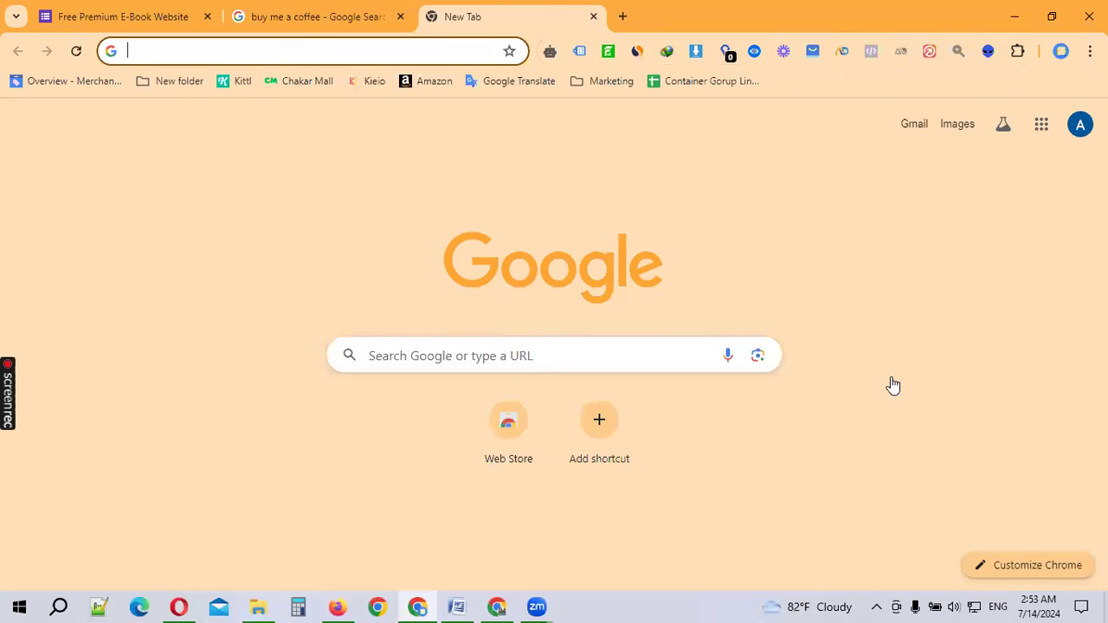
pyautogui.click(334, 18)
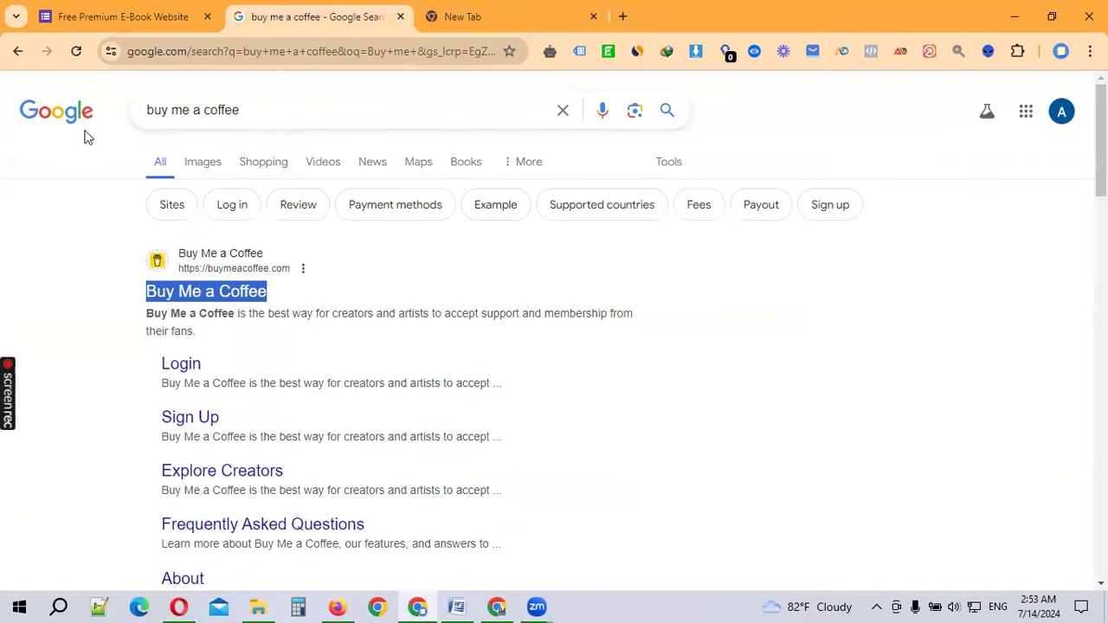
pyautogui.click(240, 110)
pyautogui.moveTo(239, 110); pyautogui.dragTo(101, 112)
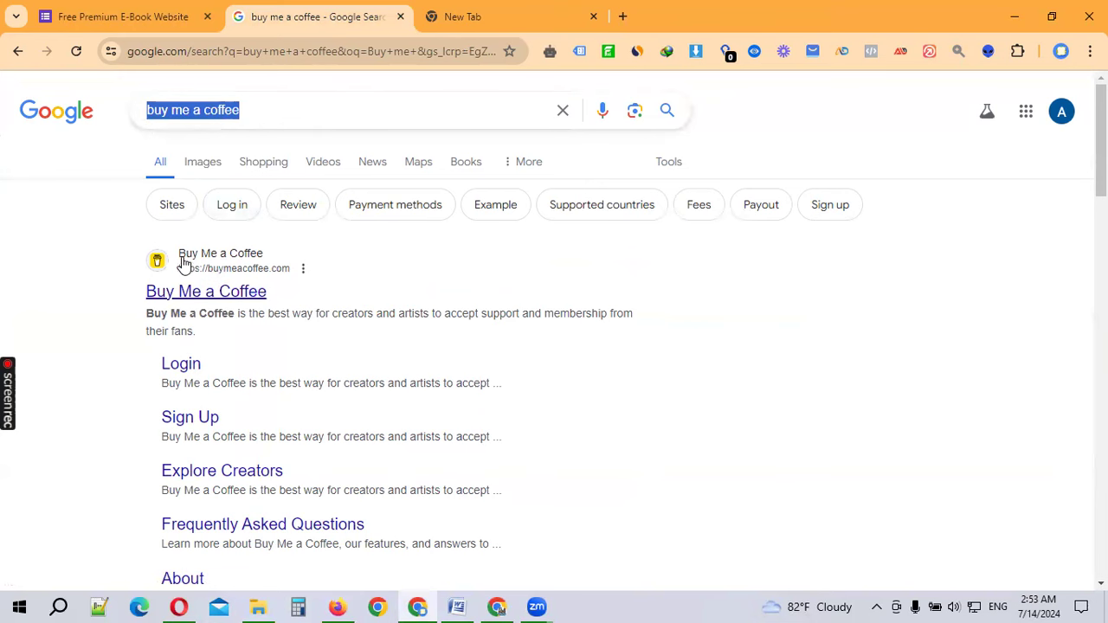
pyautogui.click(188, 295)
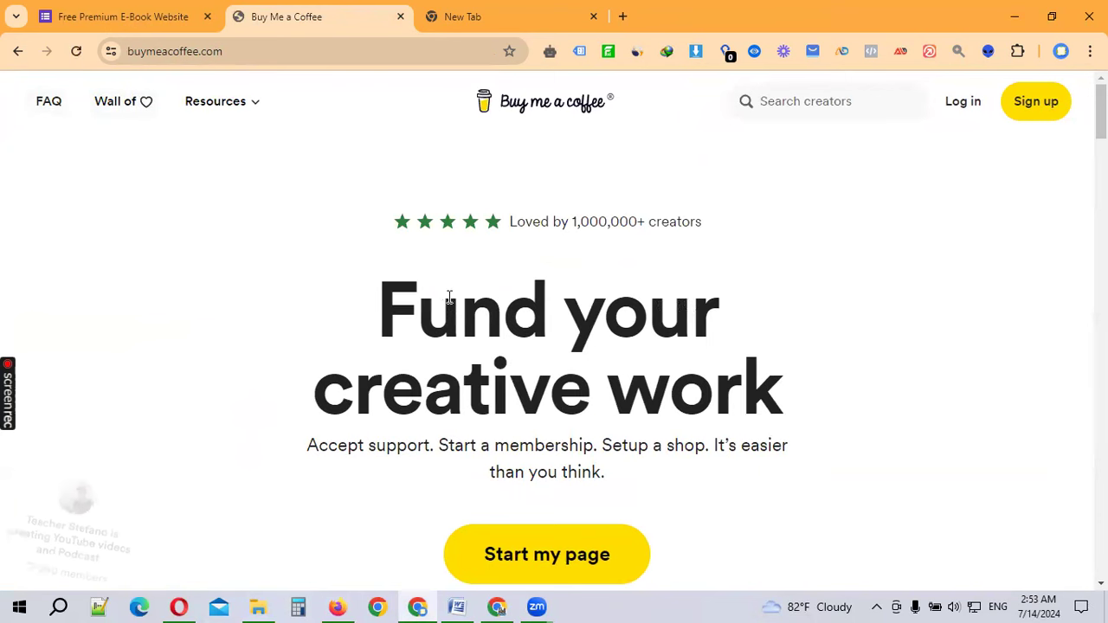
# Look over the Buy Me a Coffee homepage, toggle the magnifier, and go to Sign up
pyautogui.scroll(-4, 678, 382)
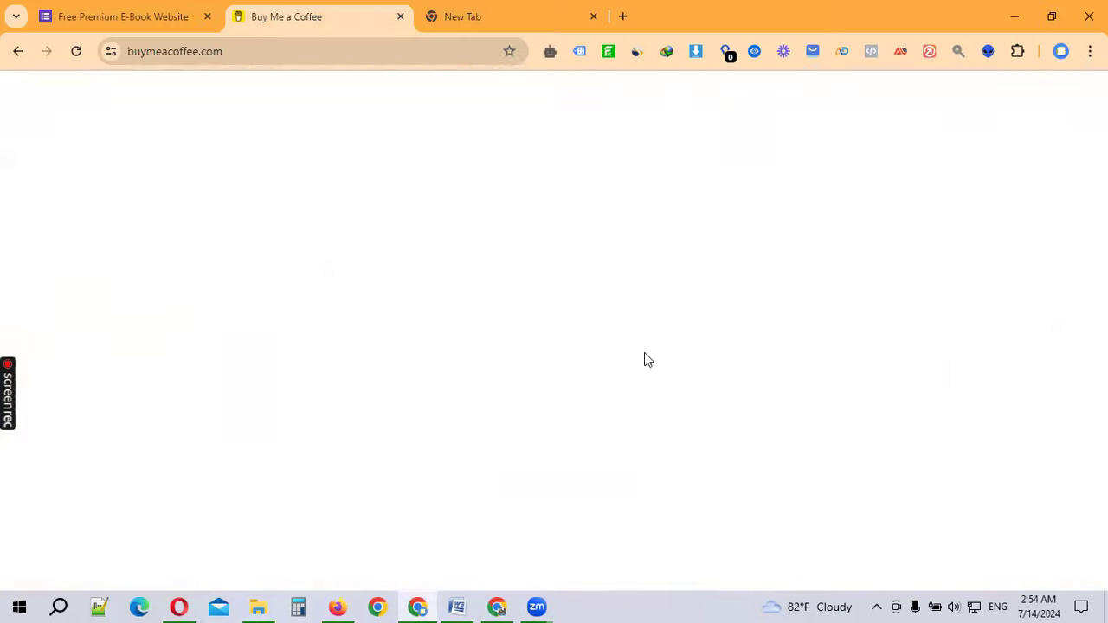
pyautogui.scroll(10, 592, 350)
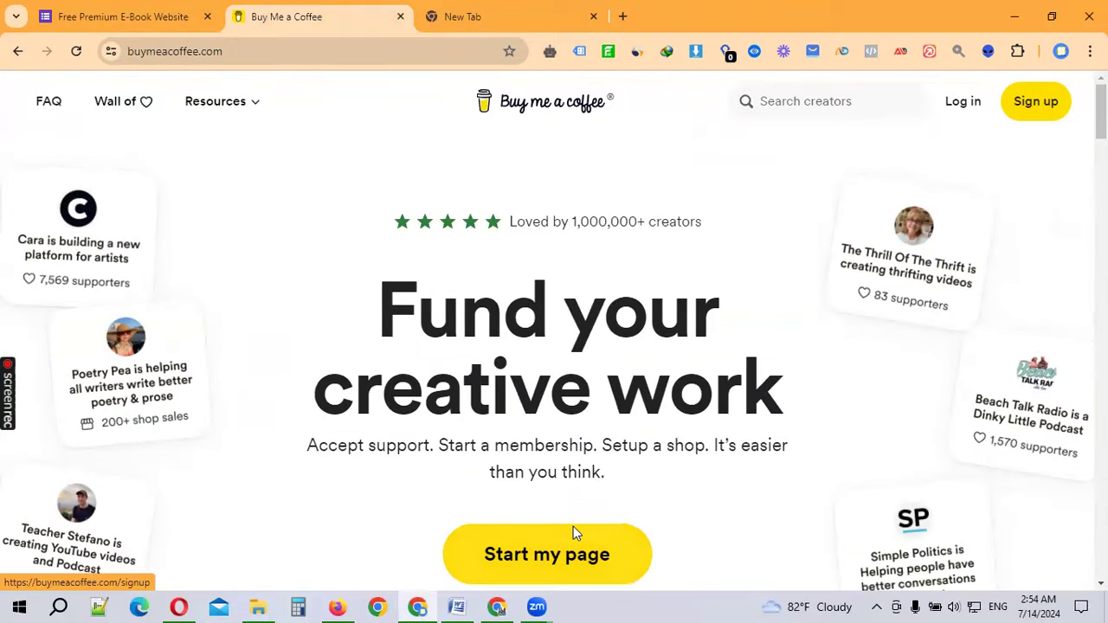
pyautogui.click(958, 51)
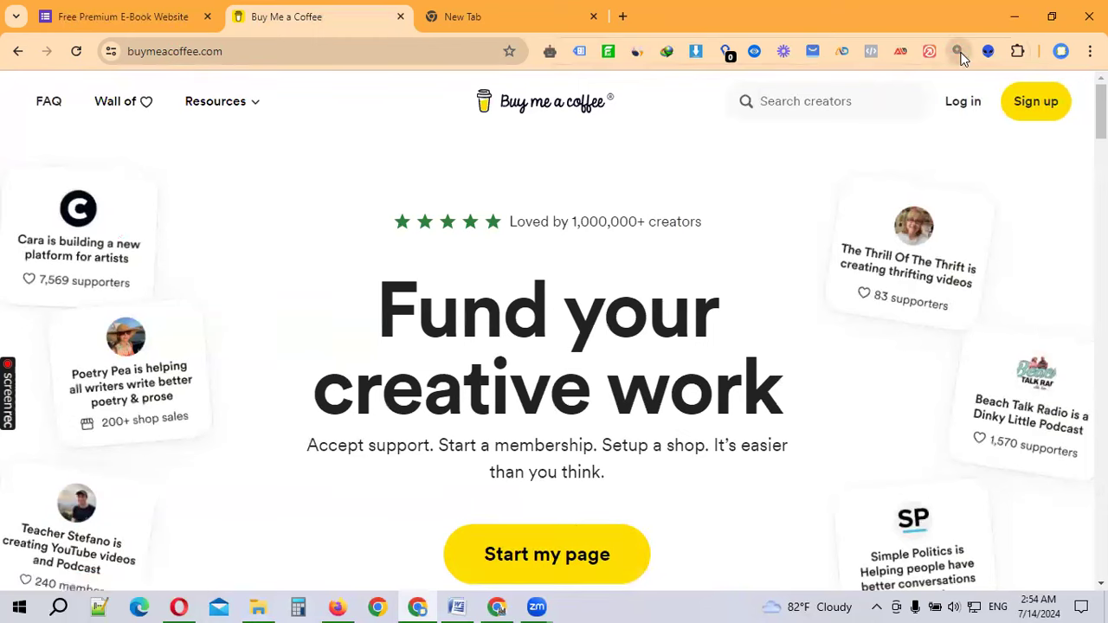
pyautogui.click(930, 215)
pyautogui.click(1038, 105)
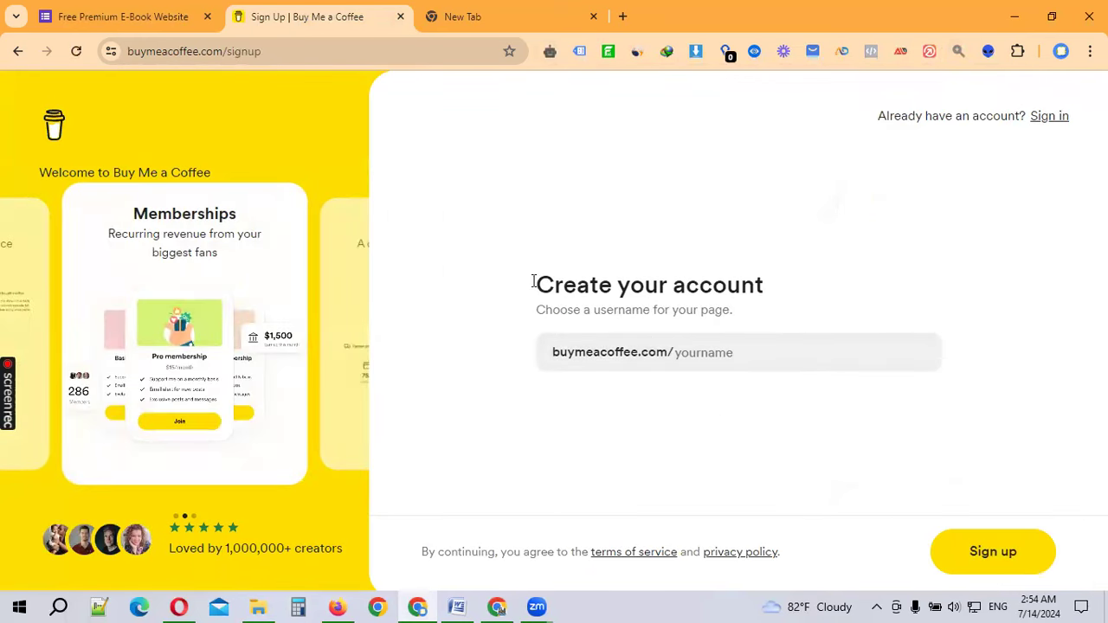
# Claim the page username bestebook, since ebook was taken, and submit it
pyautogui.moveTo(537, 285); pyautogui.dragTo(737, 272)
pyautogui.click(788, 286)
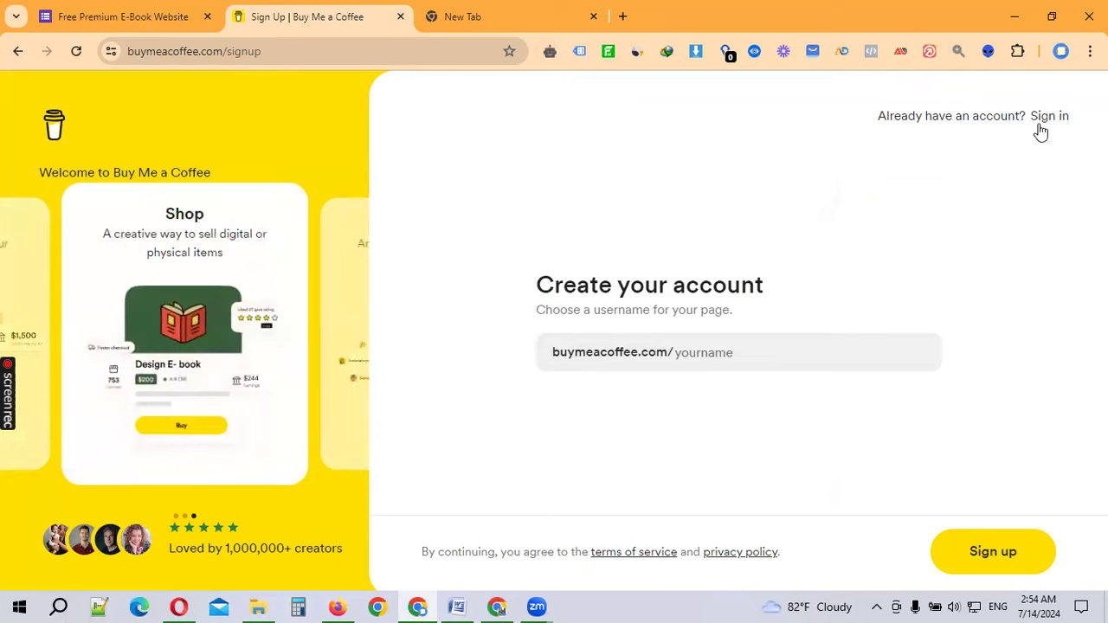
pyautogui.click(771, 358)
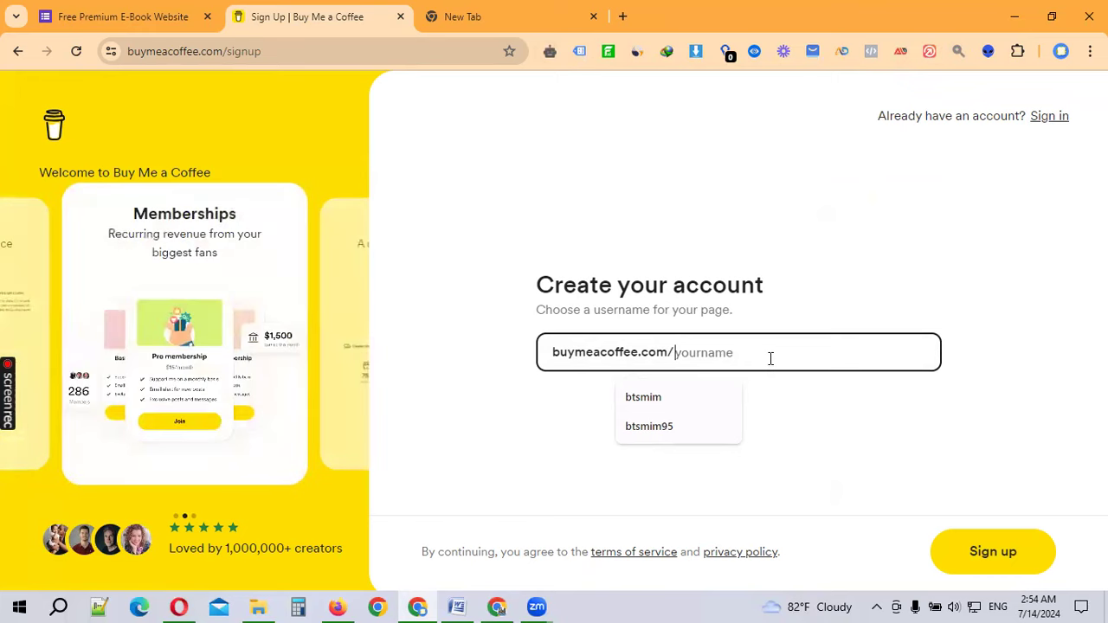
pyautogui.write('e')
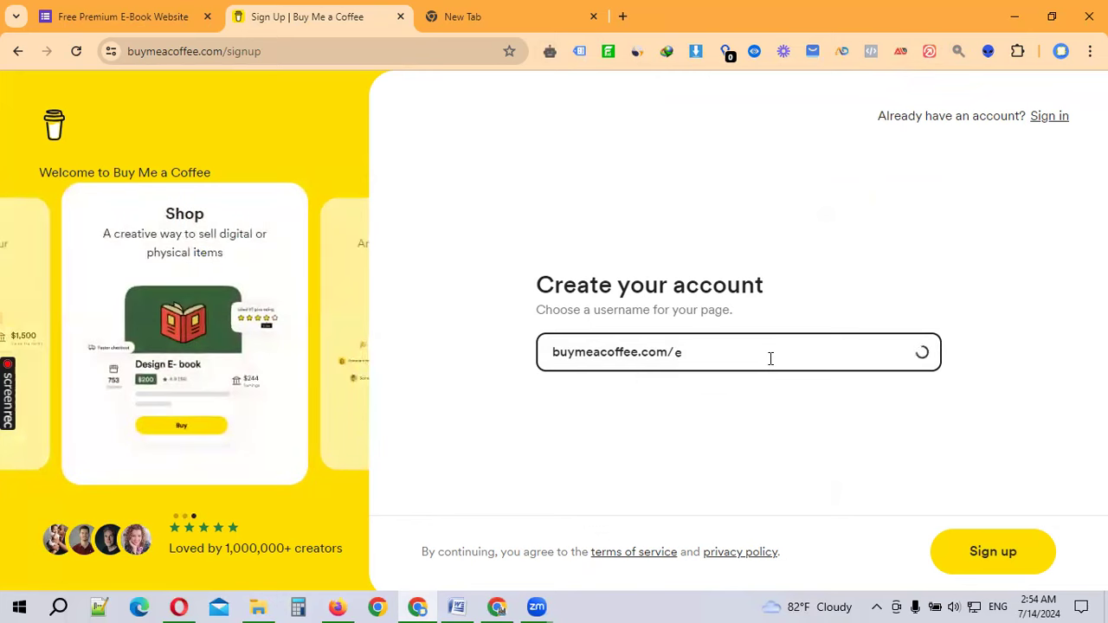
pyautogui.write('book')
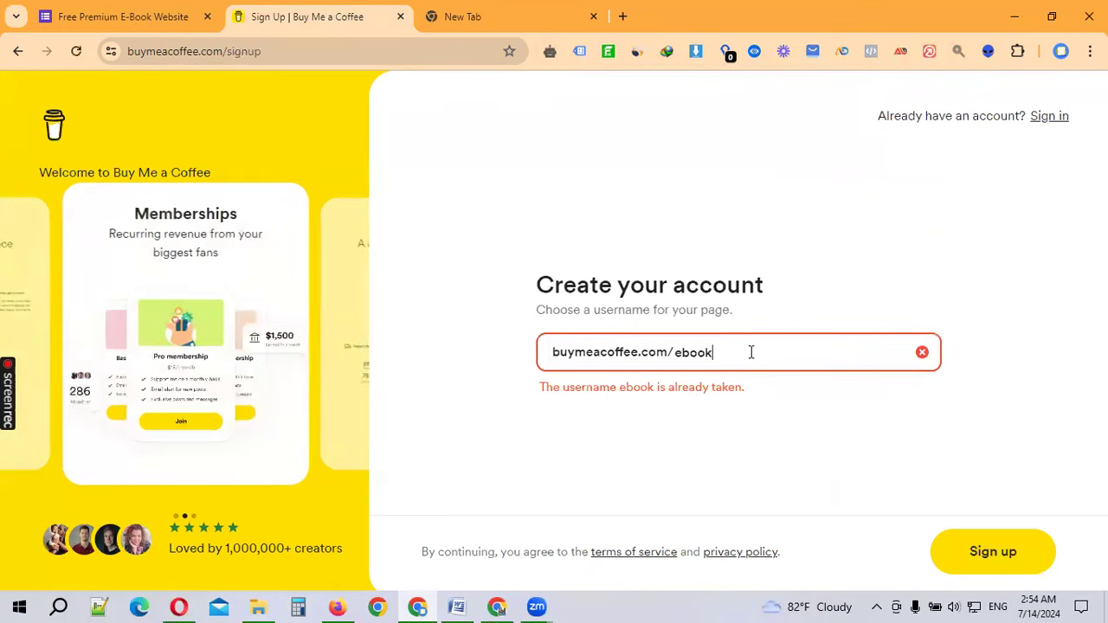
pyautogui.click(751, 352)
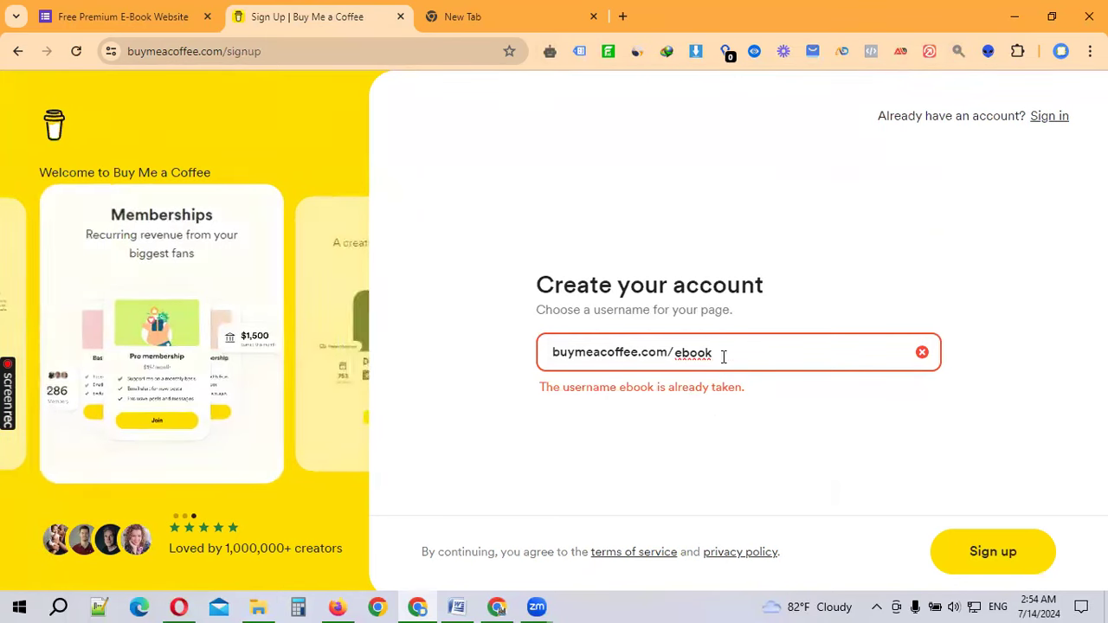
pyautogui.click(678, 352)
pyautogui.write('best')
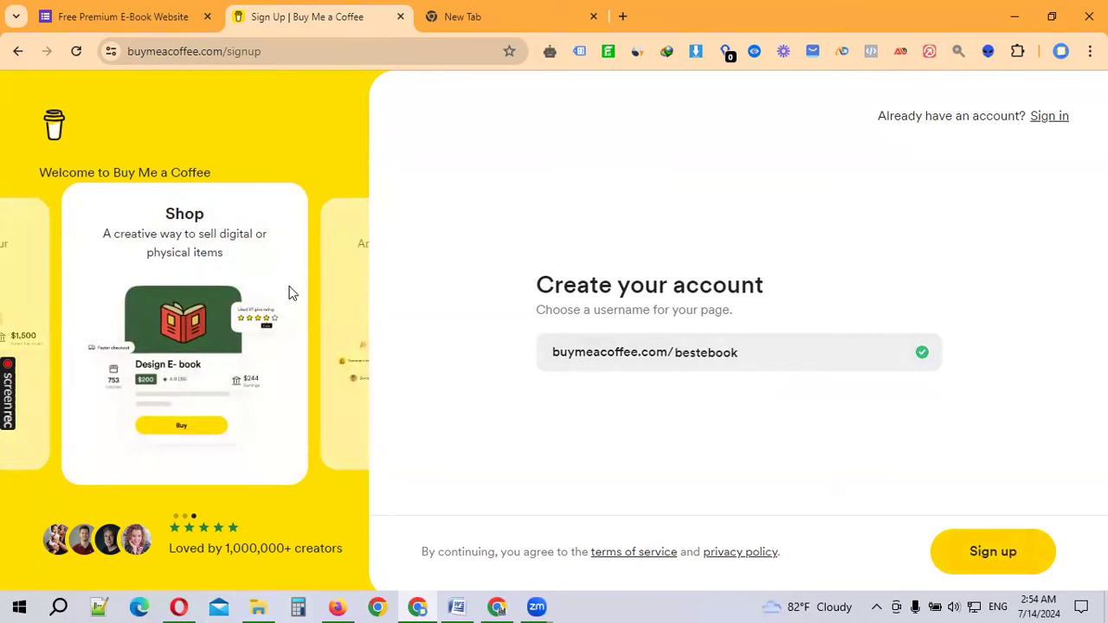
pyautogui.click(987, 554)
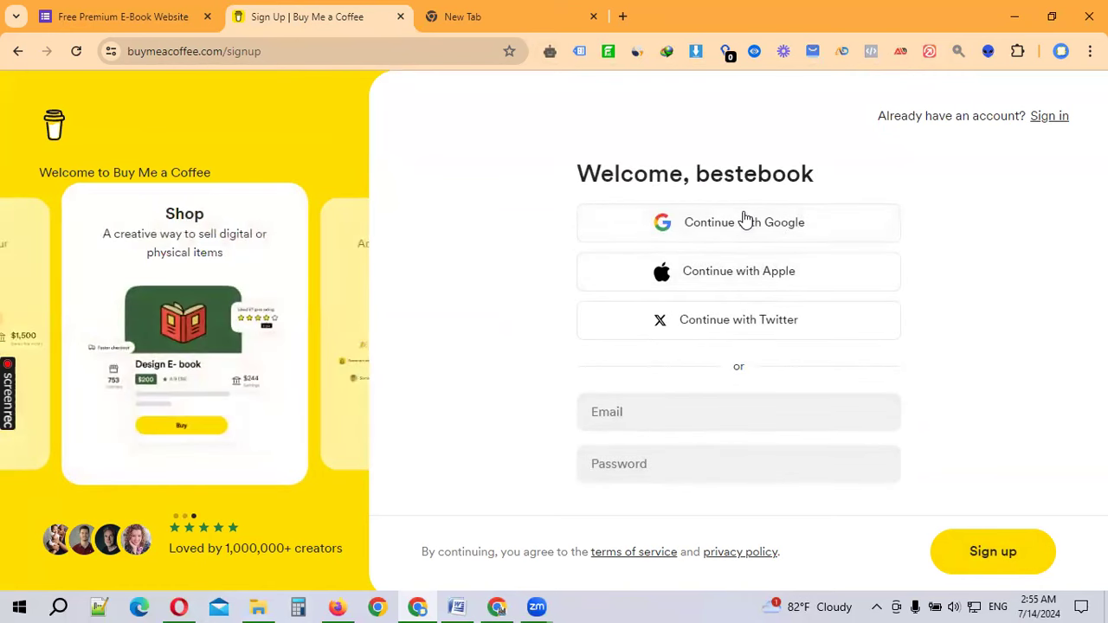
# Sign up with Google, choosing the account and confirming access to buymeacoffee.com
pyautogui.click(767, 229)
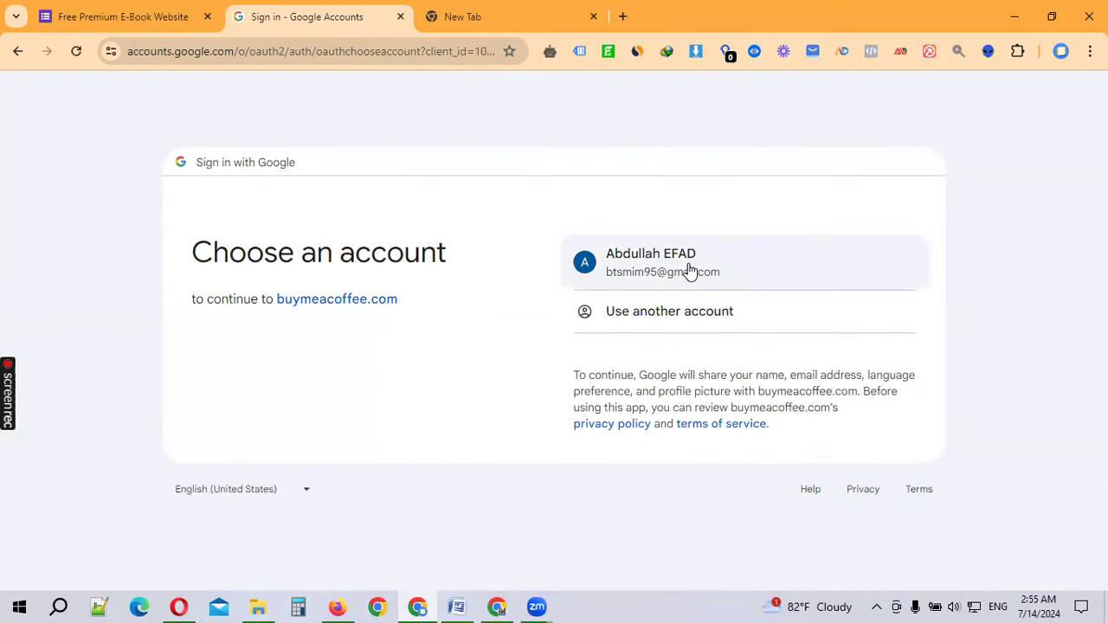
pyautogui.click(690, 271)
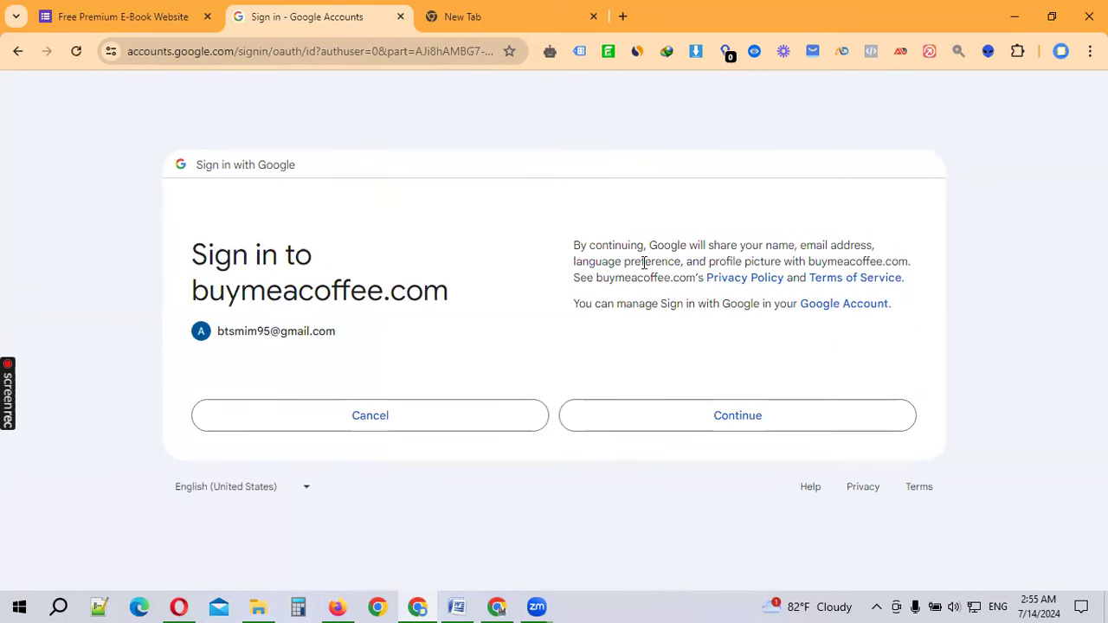
pyautogui.click(750, 419)
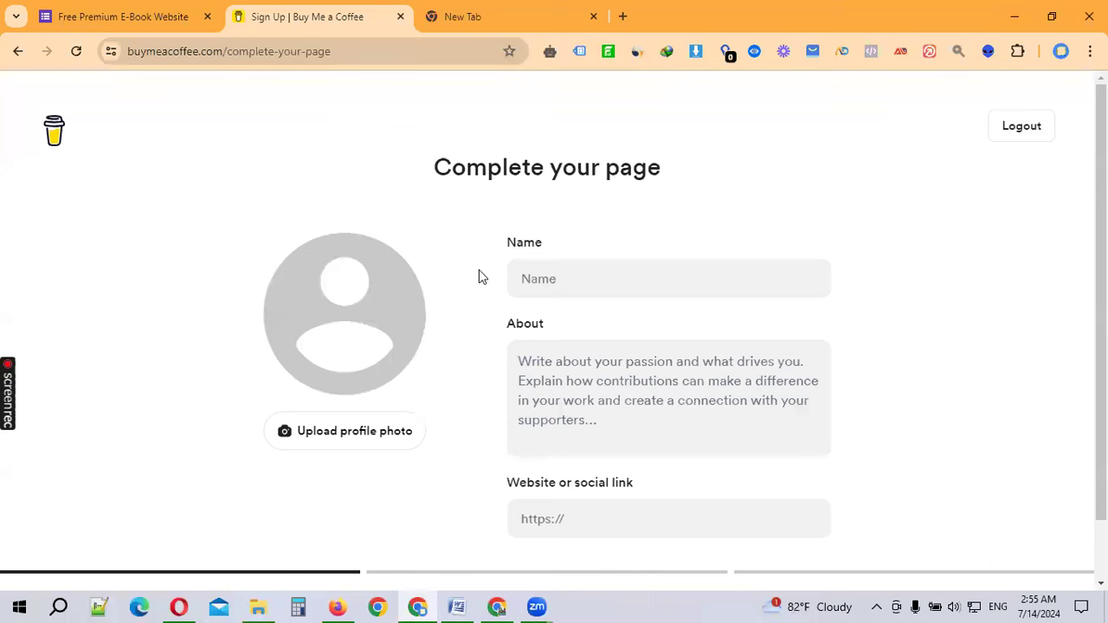
# Replace the autofilled Name with the creator's full name
pyautogui.click(598, 286)
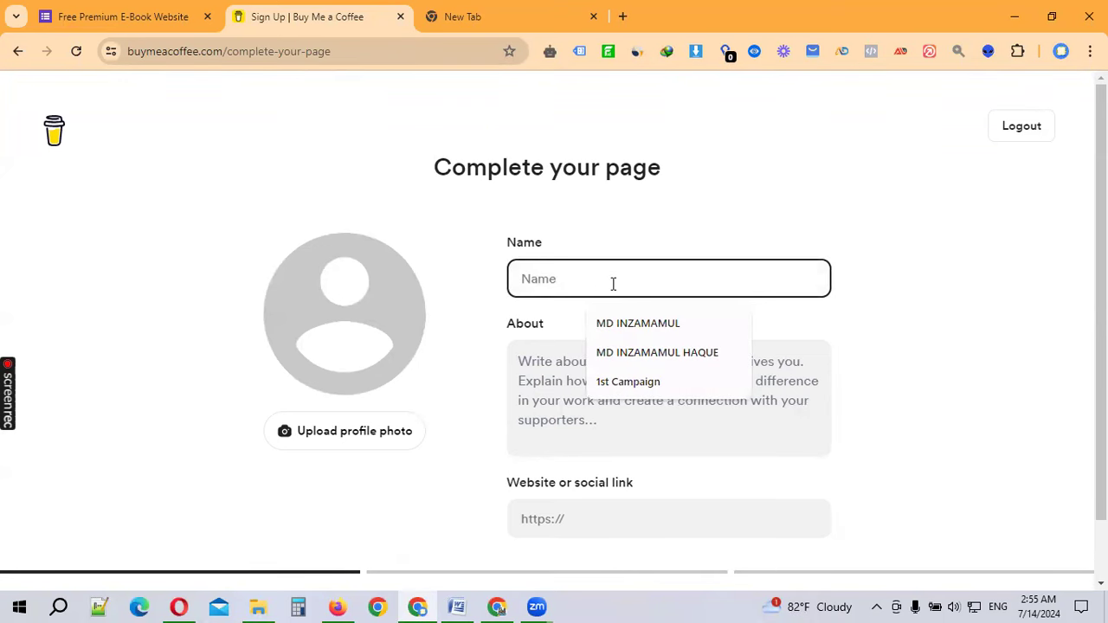
pyautogui.click(666, 355)
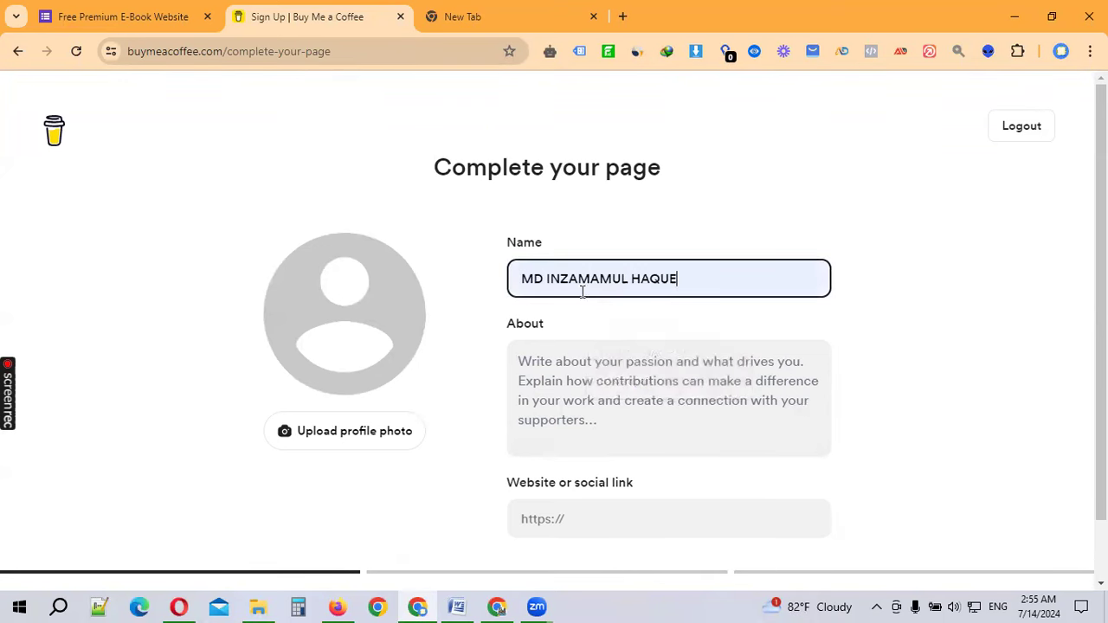
pyautogui.moveTo(699, 280); pyautogui.dragTo(384, 278)
pyautogui.press('BackSpace')
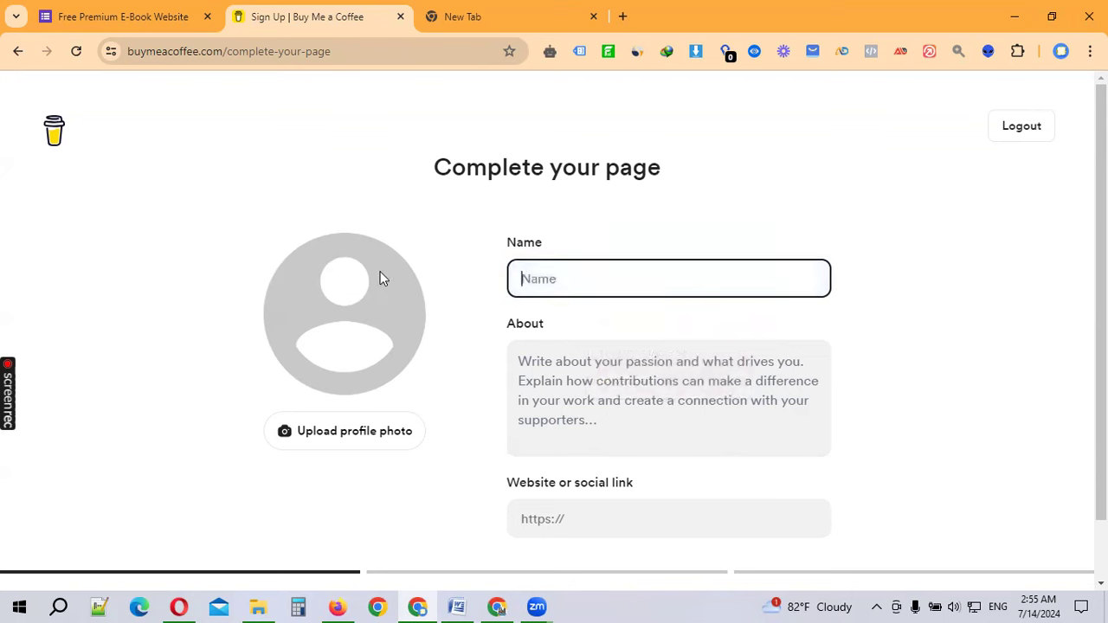
pyautogui.hotkey('ctrl', 'v')
pyautogui.hotkey('ctrl', 'z')
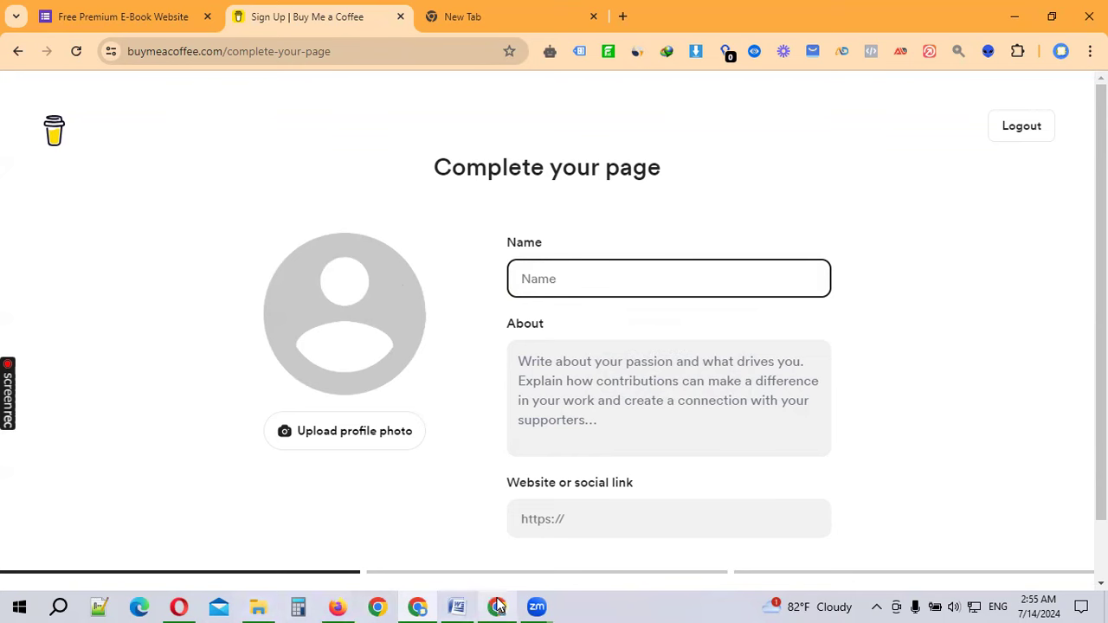
pyautogui.write('m')
pyautogui.press('BackSpace')
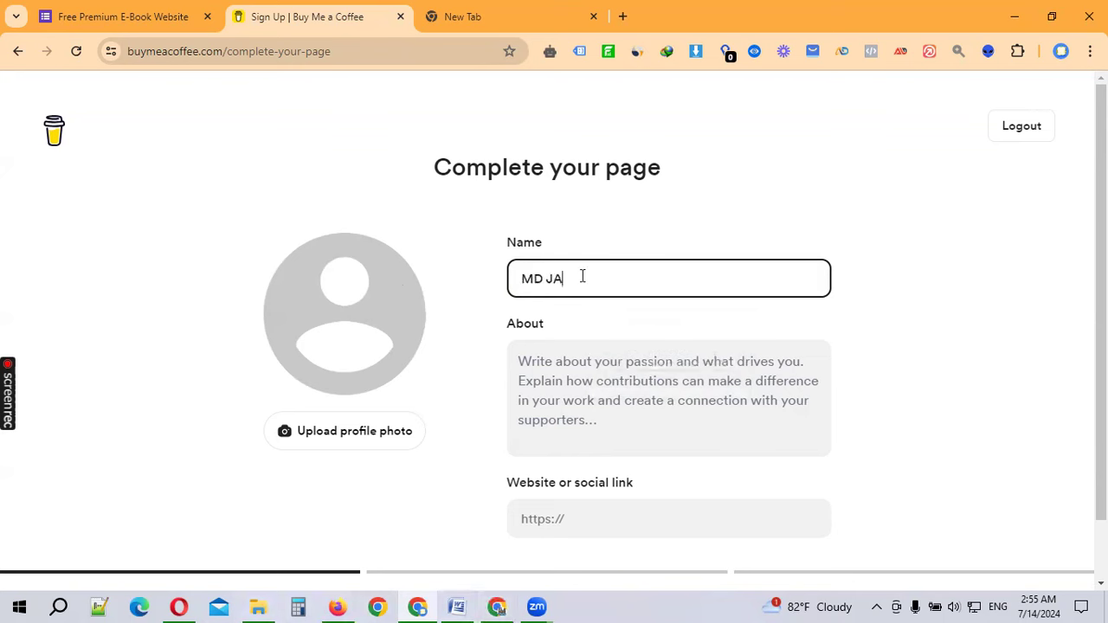
pyautogui.click(987, 322)
# Copy the creator's full name into the About description
pyautogui.scroll(-1, 720, 304)
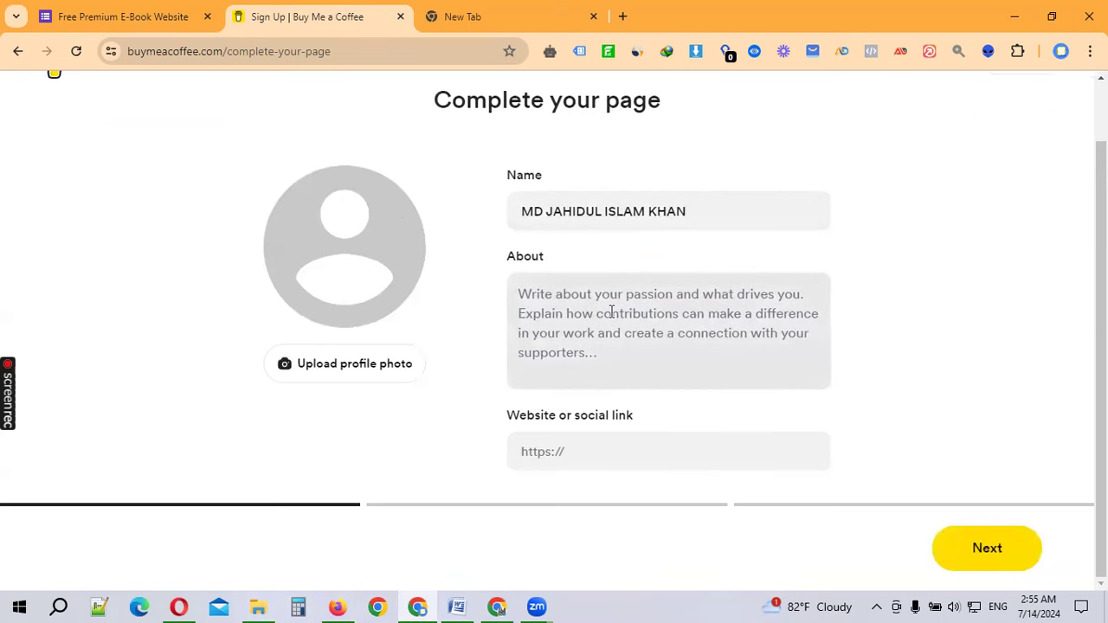
pyautogui.click(612, 312)
pyautogui.hotkey('shift', 'Tab')
pyautogui.hotkey('ctrl', 'c')
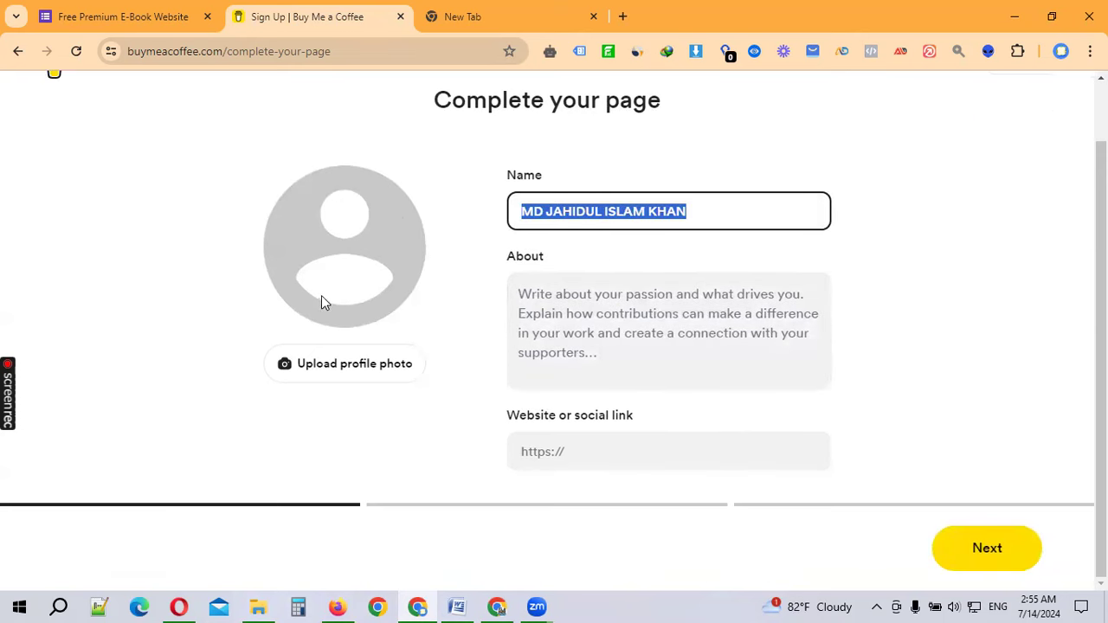
pyautogui.click(608, 346)
pyautogui.hotkey('ctrl', 'v')
pyautogui.hotkey('ctrl', 'Left')
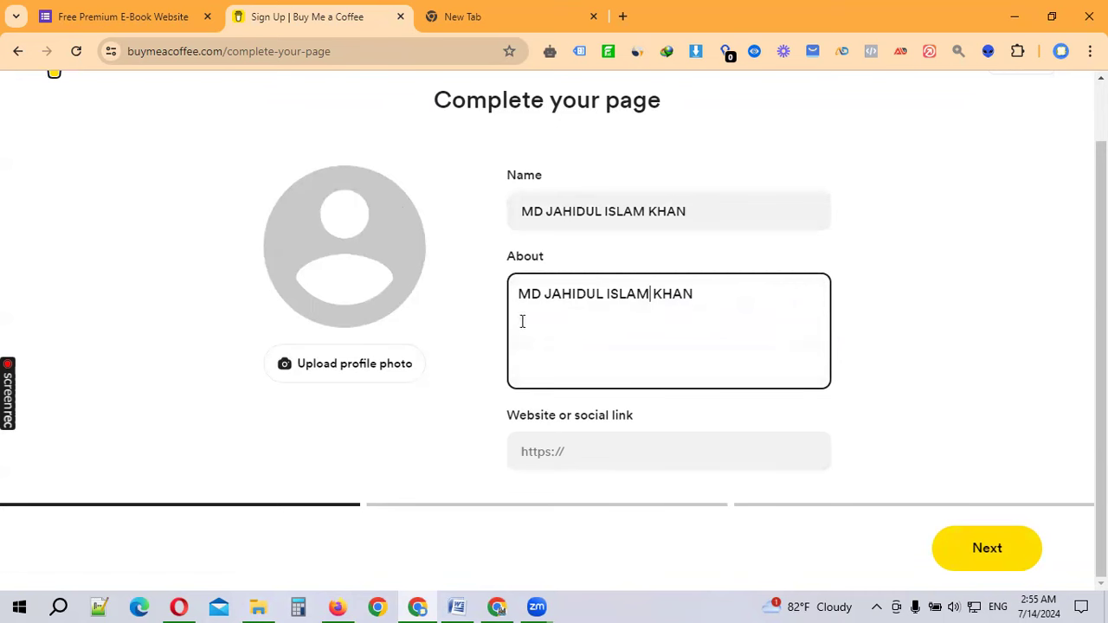
# Upload person3 from Downloads as the profile photo, then select the website link field
pyautogui.click(354, 372)
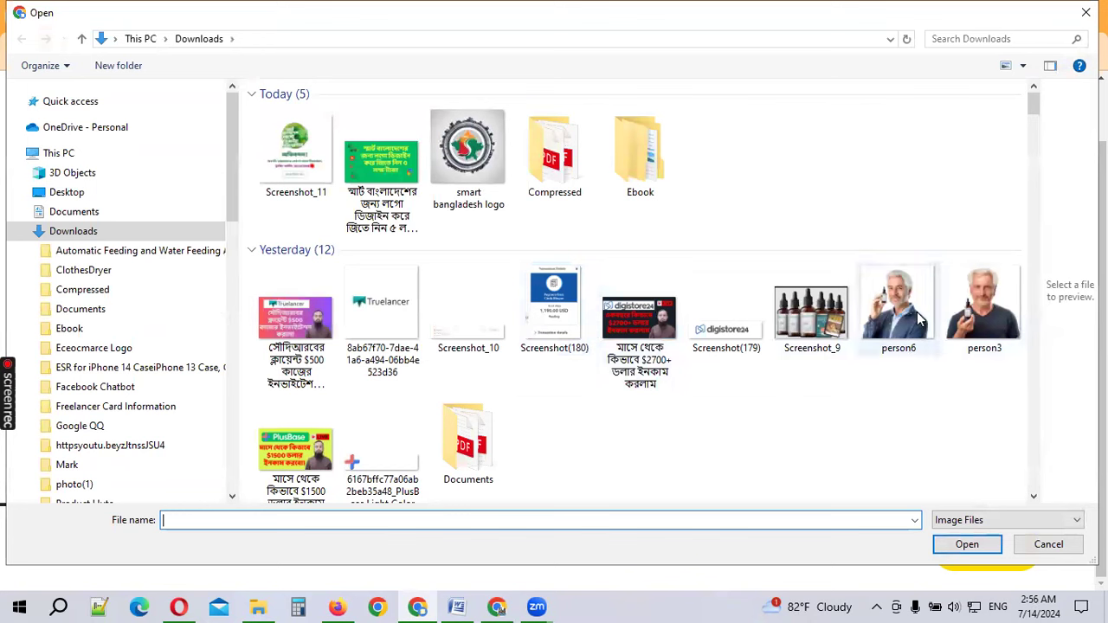
pyautogui.click(966, 314)
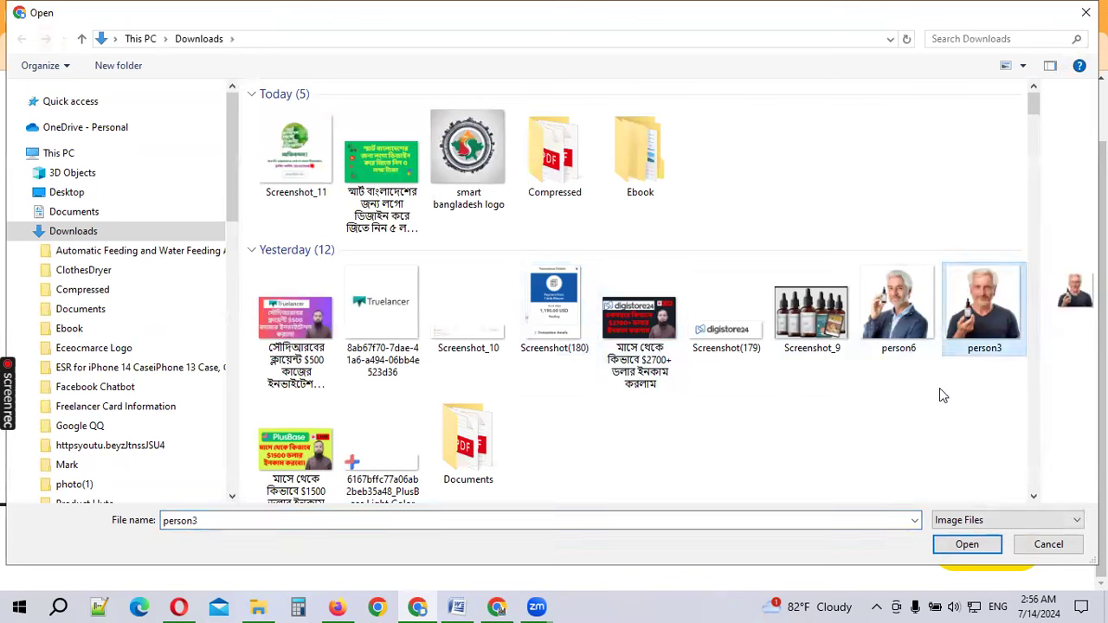
pyautogui.click(995, 545)
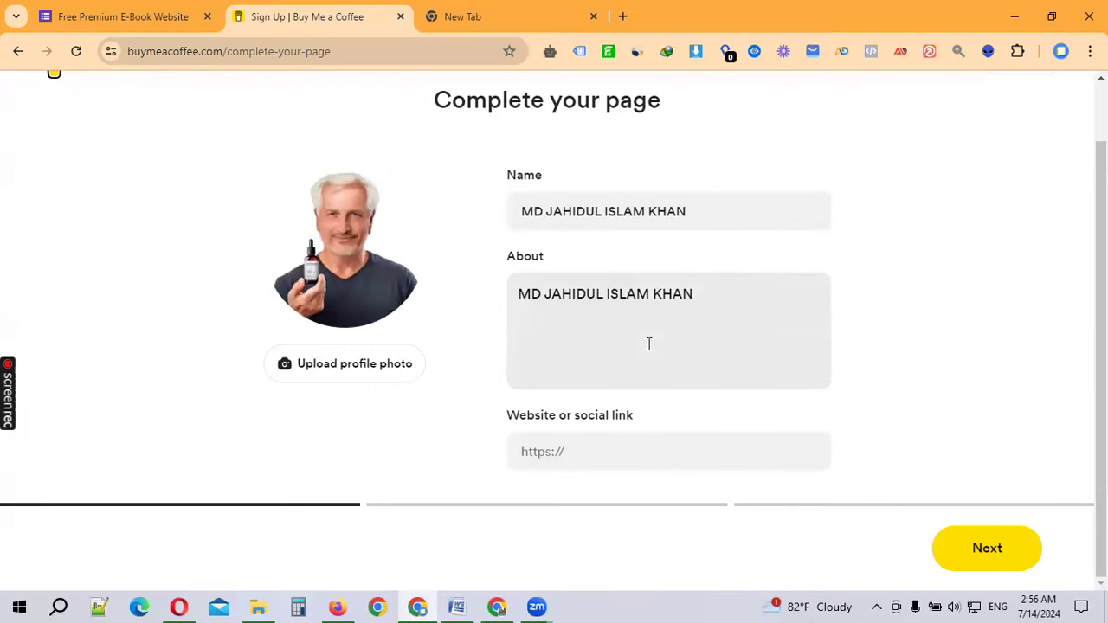
pyautogui.click(598, 450)
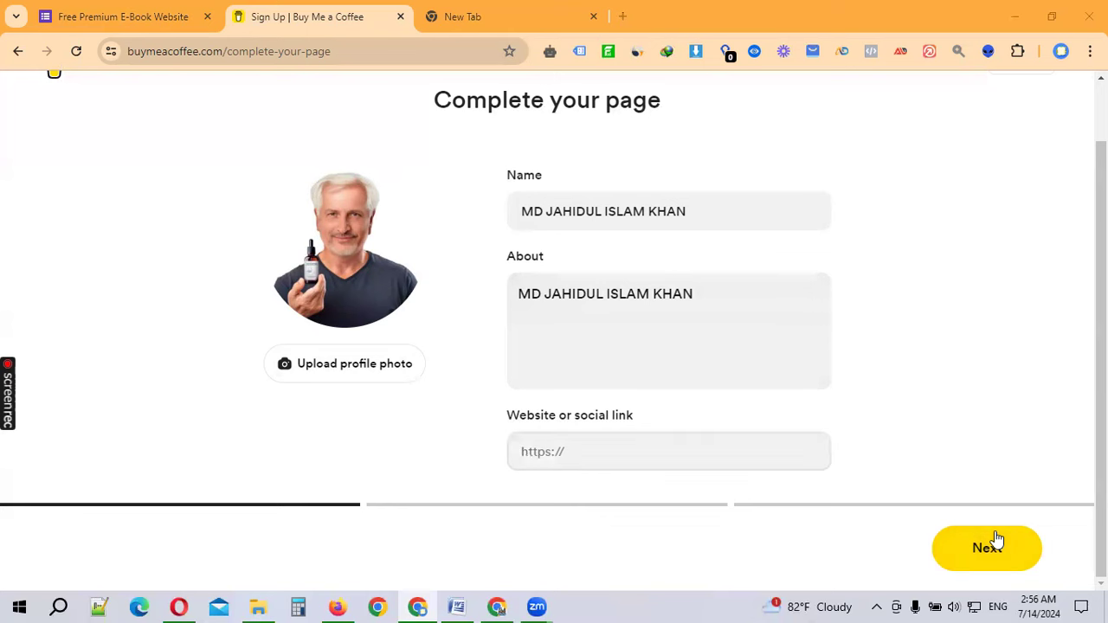
pyautogui.click(633, 452)
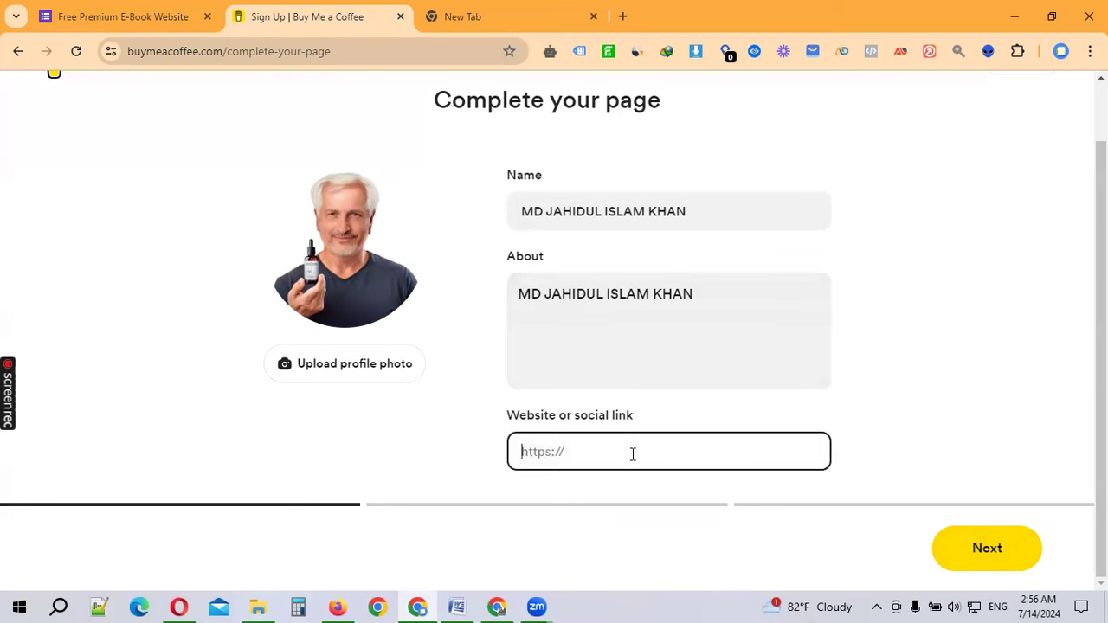
# Review the Name and About text and try continuing without a website link
pyautogui.scroll(2, 603, 302)
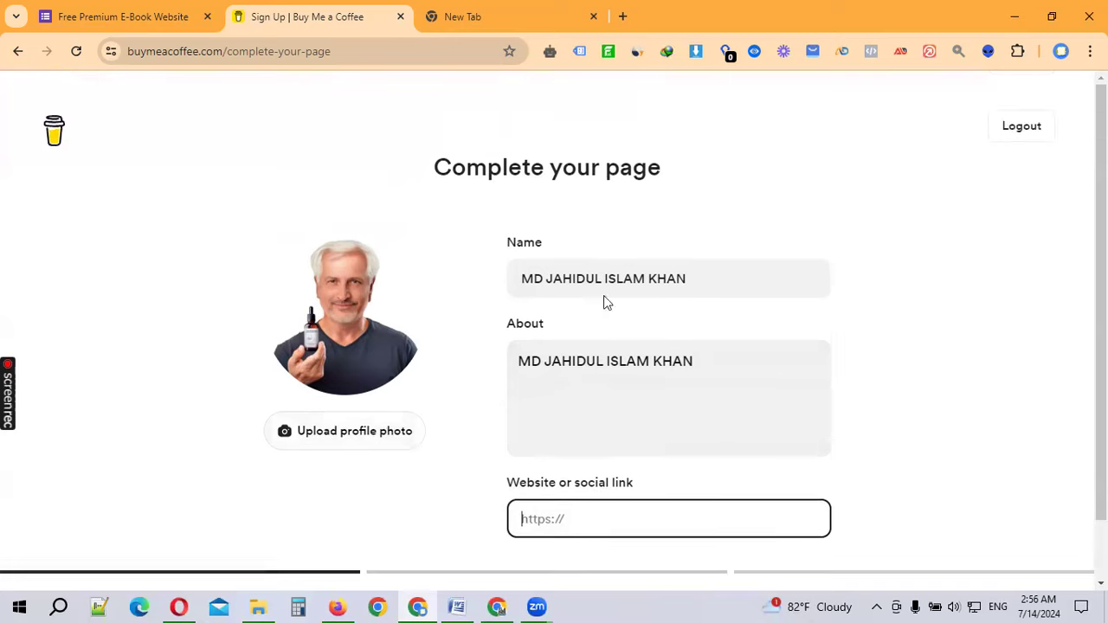
pyautogui.scroll(-2, 793, 326)
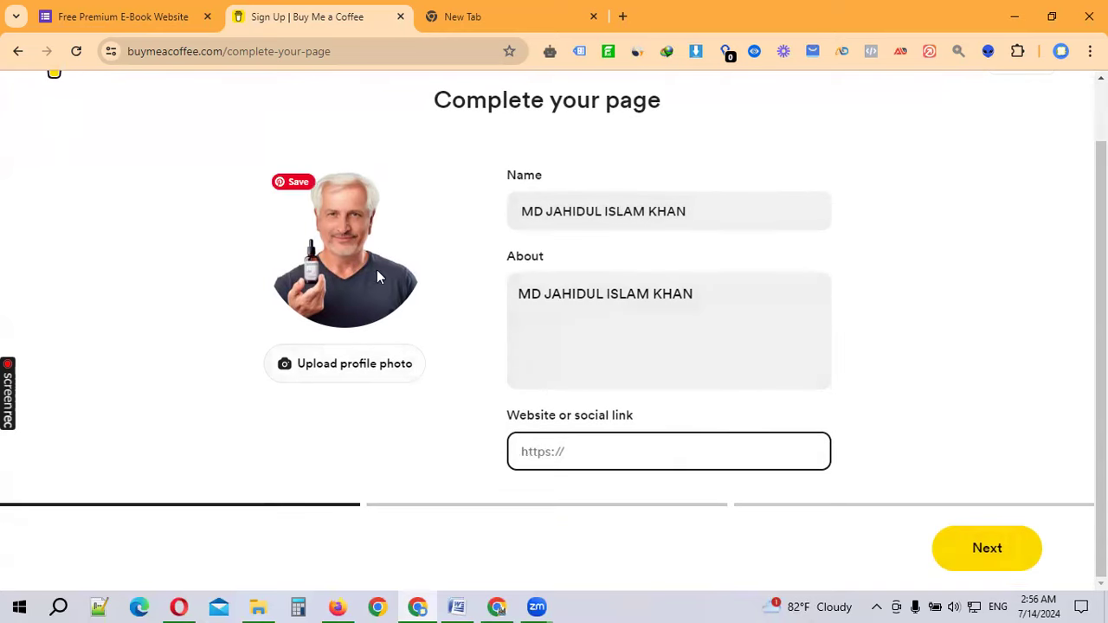
pyautogui.moveTo(753, 310); pyautogui.dragTo(425, 304)
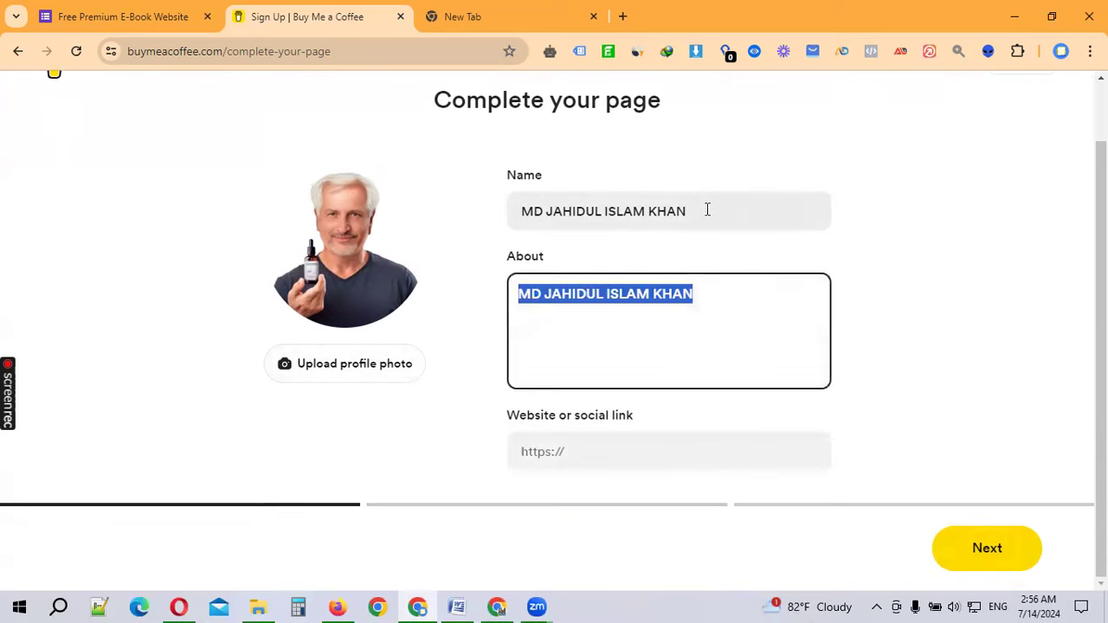
pyautogui.moveTo(727, 210); pyautogui.dragTo(349, 221)
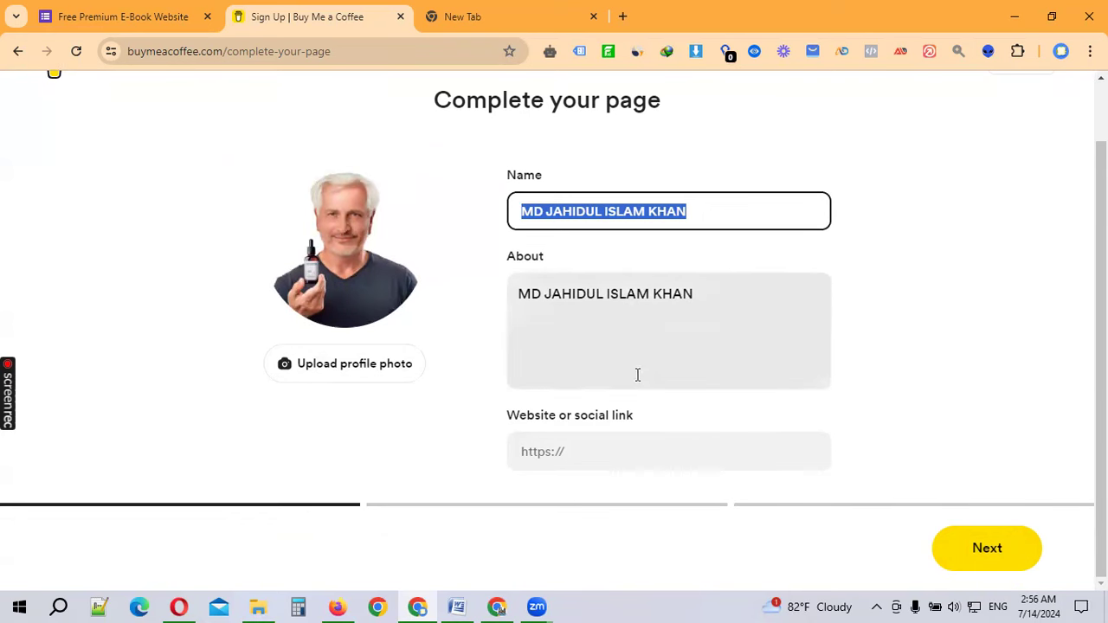
pyautogui.scroll(1, 638, 376)
pyautogui.click(590, 310)
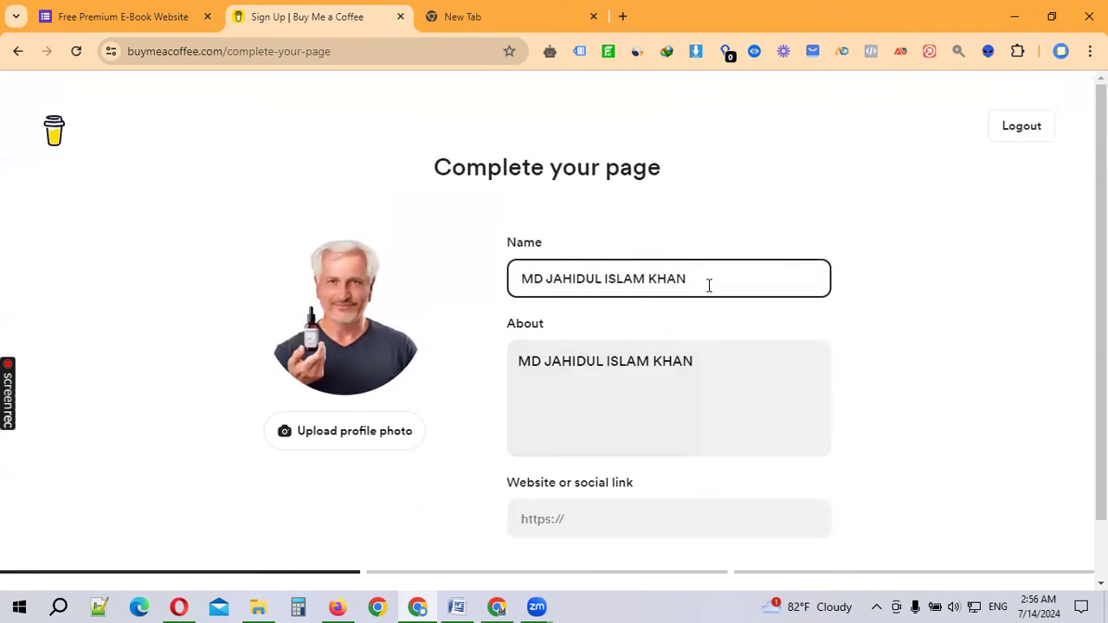
pyautogui.moveTo(710, 285); pyautogui.dragTo(473, 285)
pyautogui.click(870, 279)
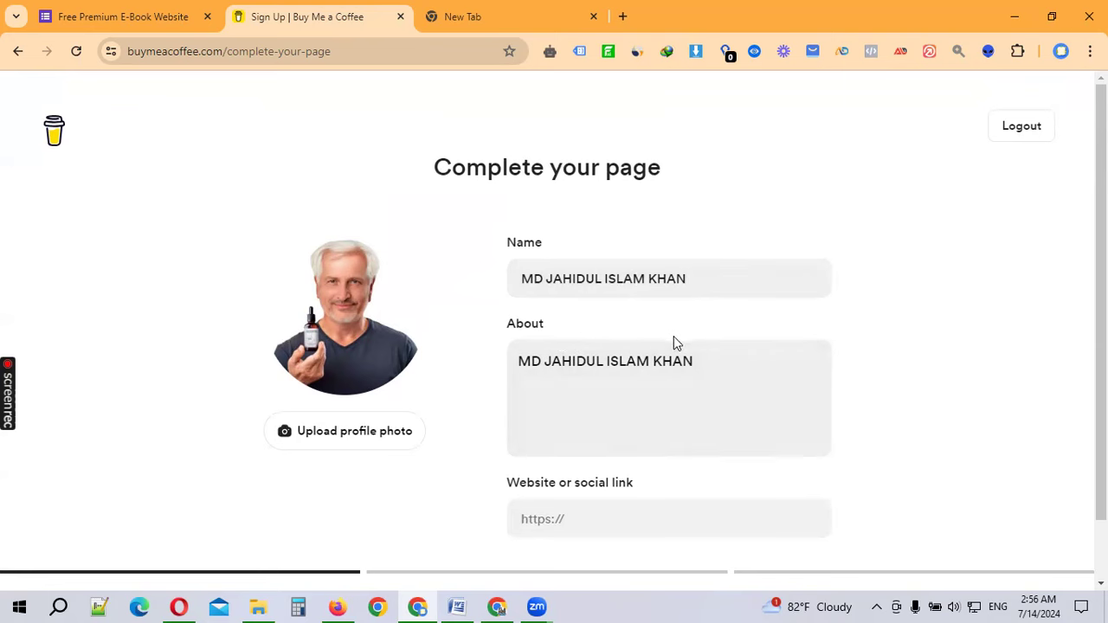
pyautogui.scroll(-1, 675, 342)
pyautogui.click(1005, 561)
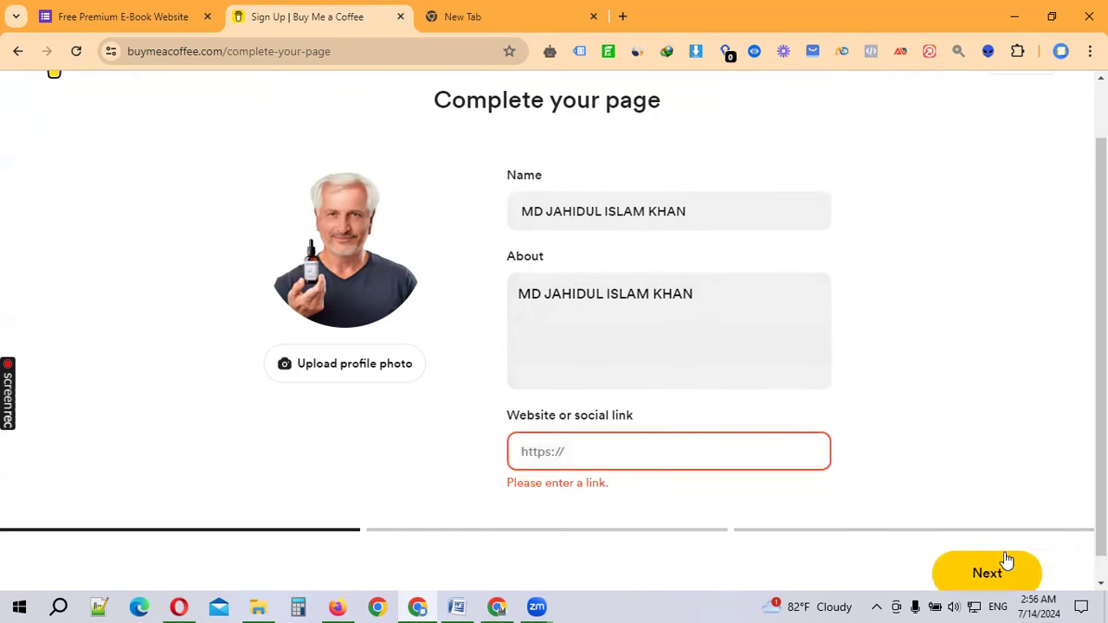
# Paste the Facebook bookmark address from Marketing into Website or social link and continue
pyautogui.click(480, 12)
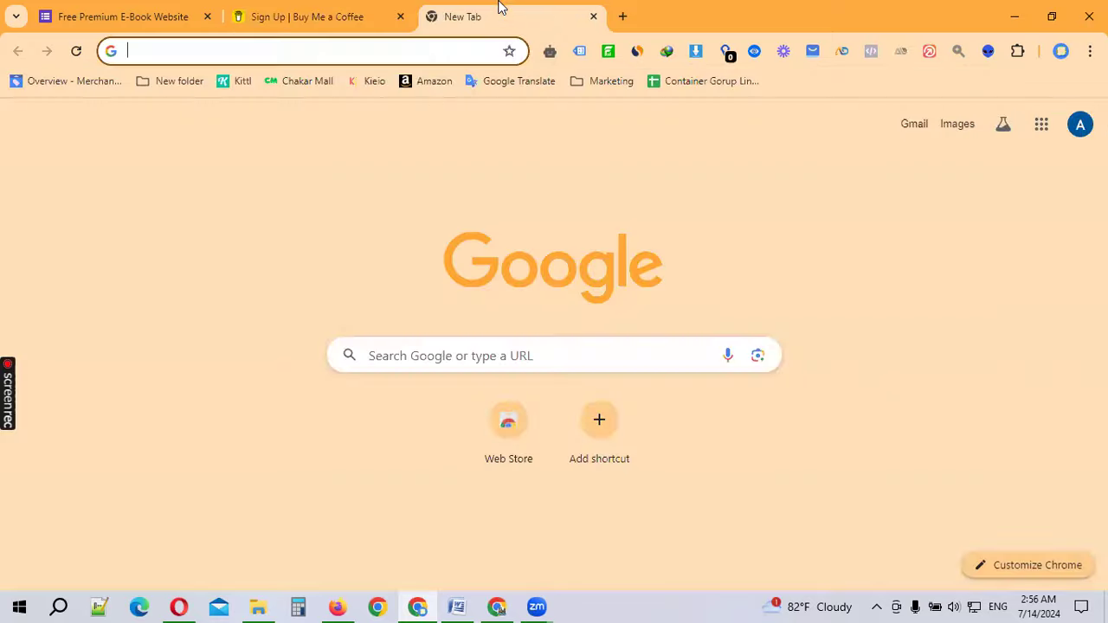
pyautogui.click(604, 80)
pyautogui.rightClick(638, 118)
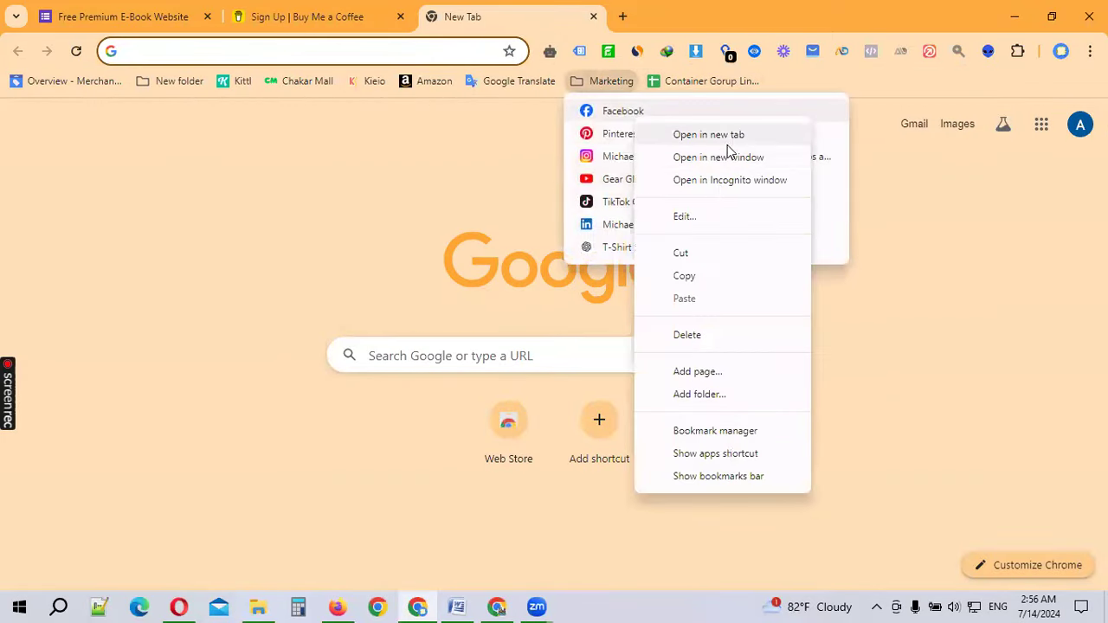
pyautogui.click(686, 275)
pyautogui.click(307, 17)
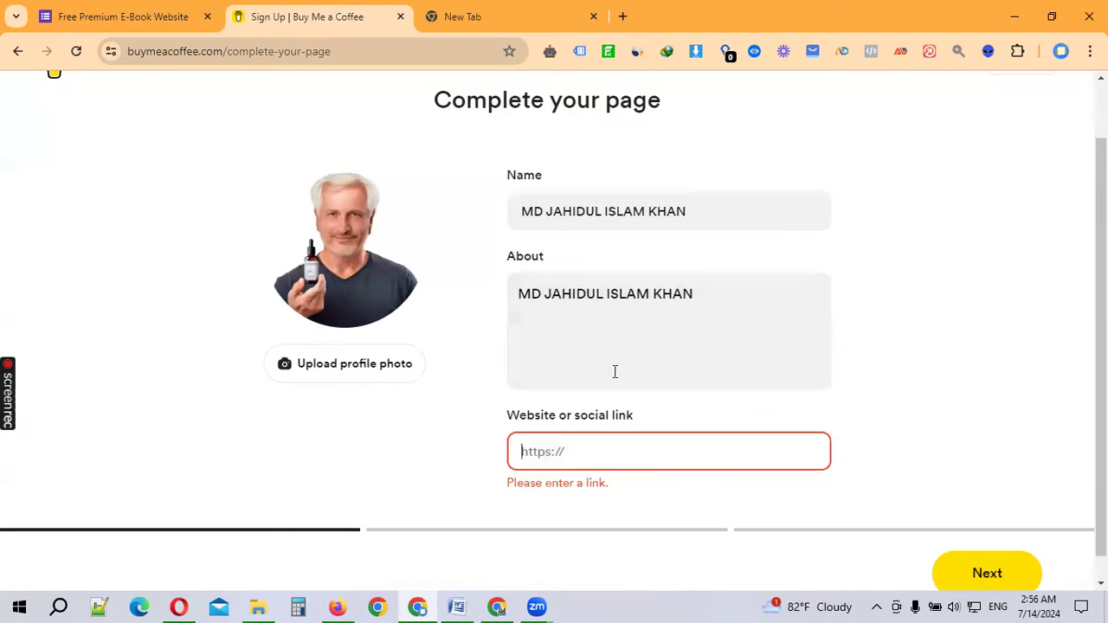
pyautogui.click(718, 449)
pyautogui.hotkey('ctrl', 'v')
pyautogui.click(982, 549)
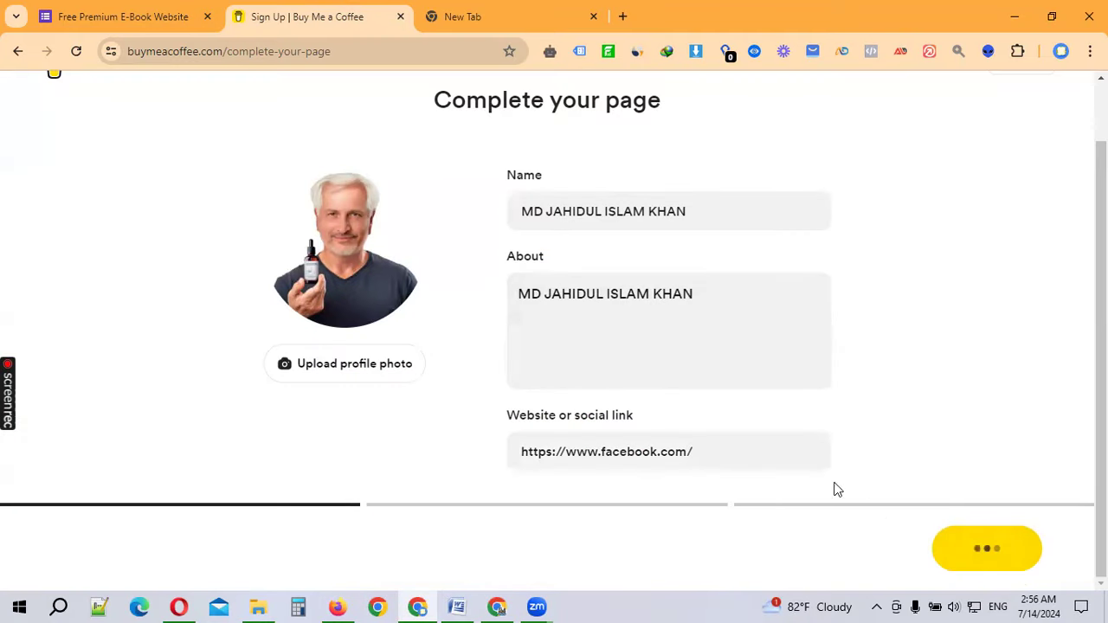
pyautogui.click(702, 457)
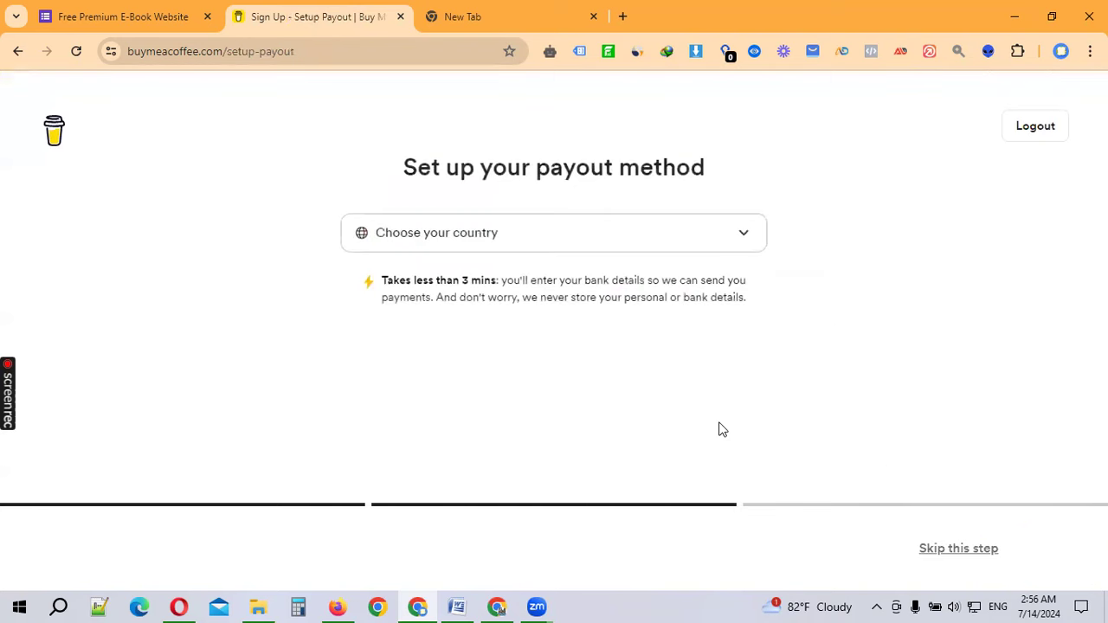
# Choose United States from the Popular group of the payout country list
pyautogui.moveTo(366, 165); pyautogui.dragTo(759, 196)
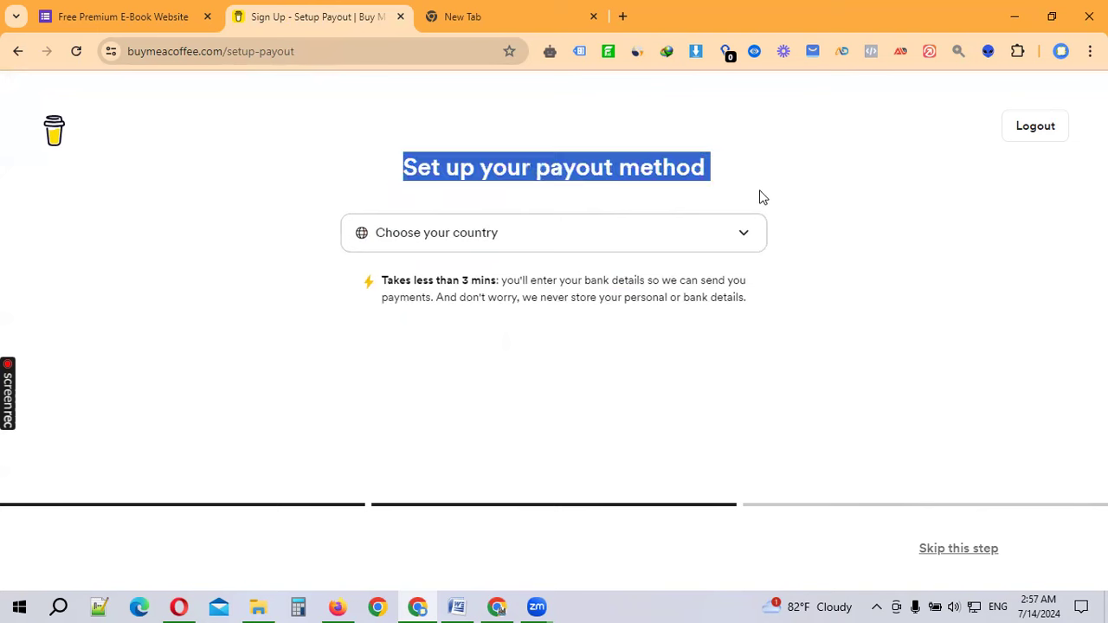
pyautogui.click(811, 188)
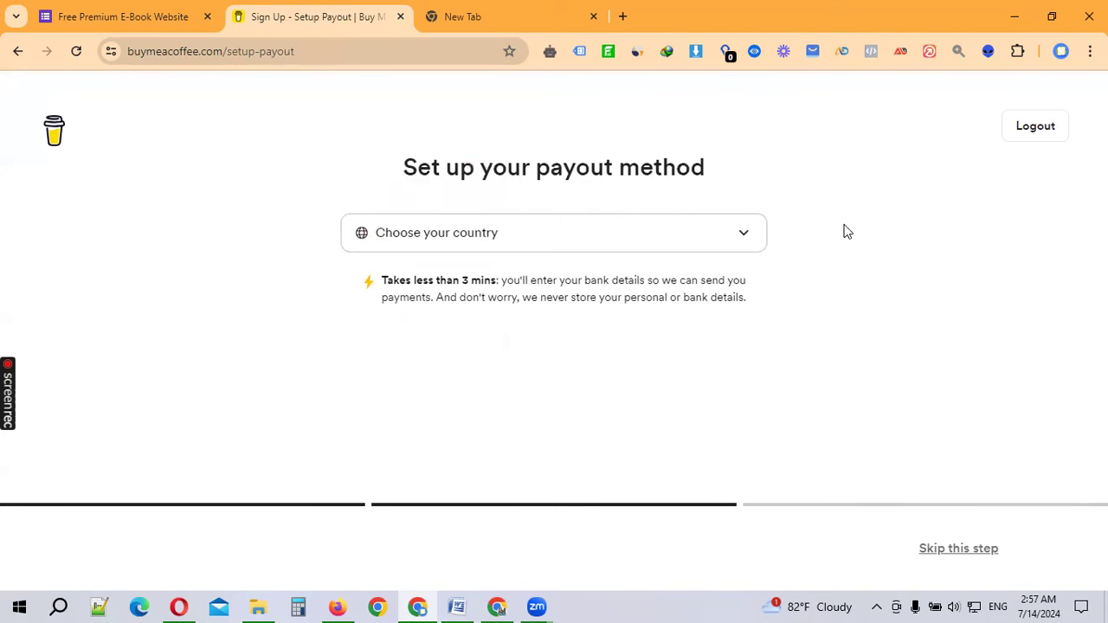
pyautogui.click(649, 242)
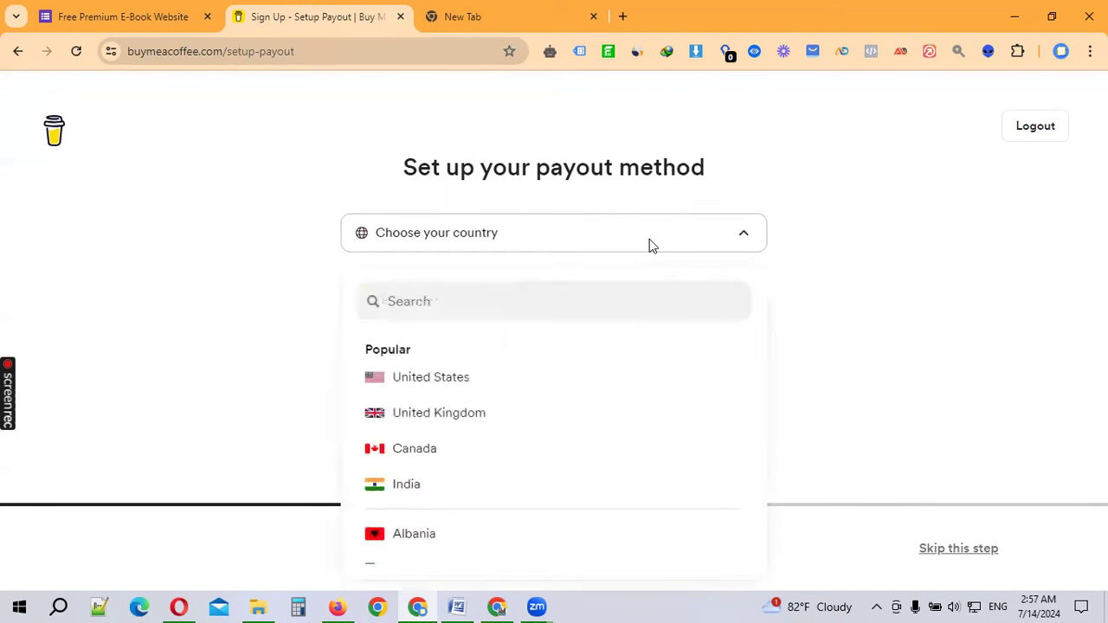
pyautogui.scroll(-8, 584, 408)
pyautogui.scroll(3, 583, 407)
pyautogui.scroll(-3, 583, 408)
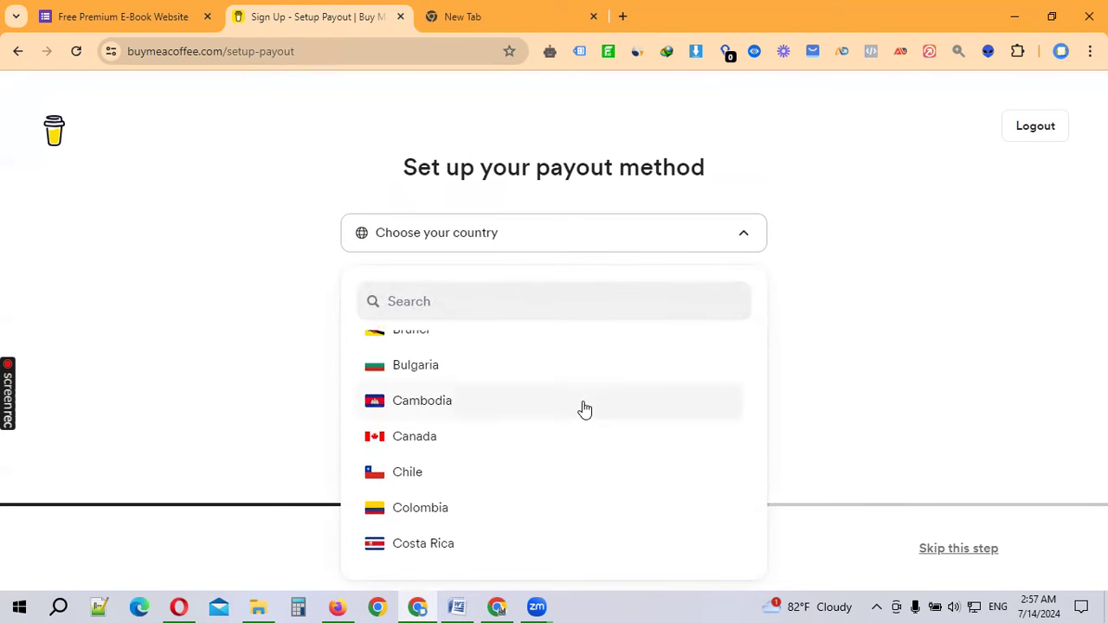
pyautogui.scroll(2, 584, 408)
pyautogui.scroll(3, 583, 408)
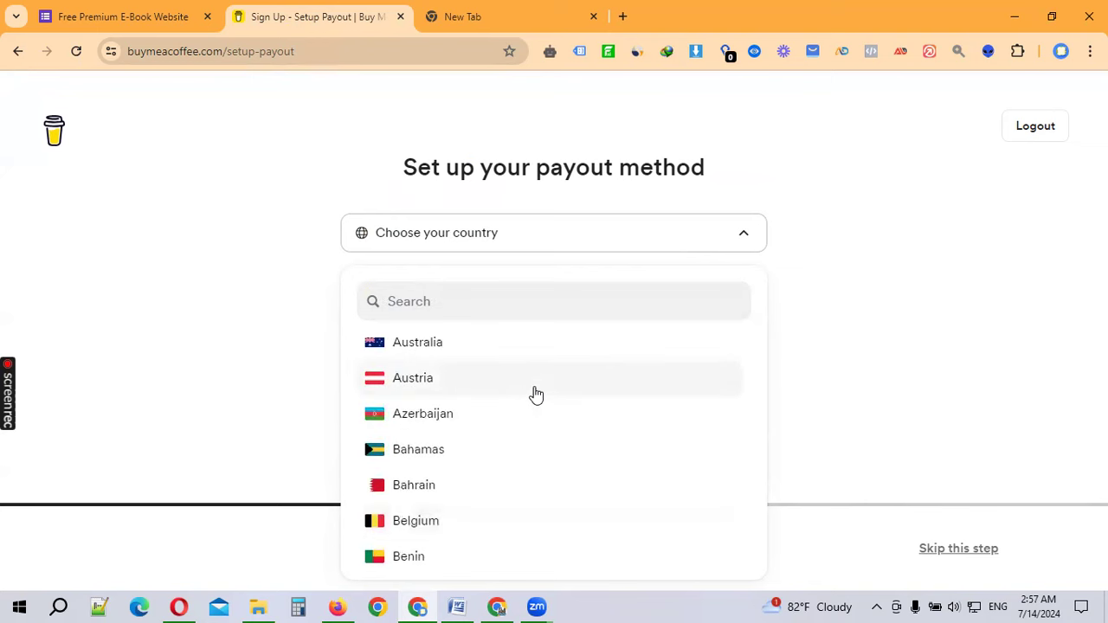
pyautogui.scroll(-20, 536, 394)
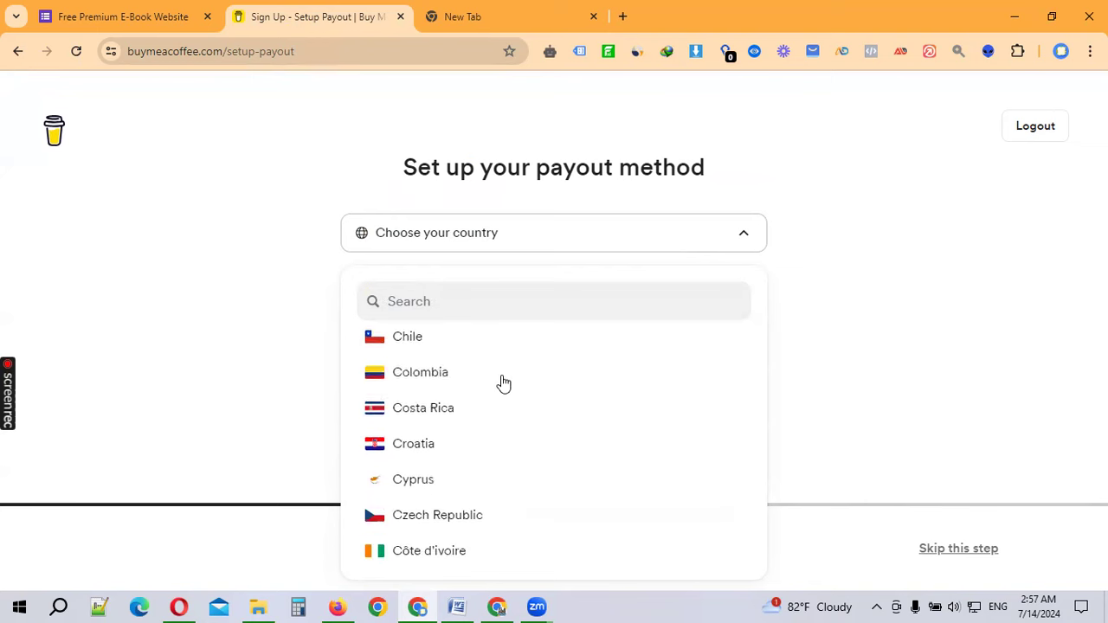
pyautogui.scroll(-15, 507, 409)
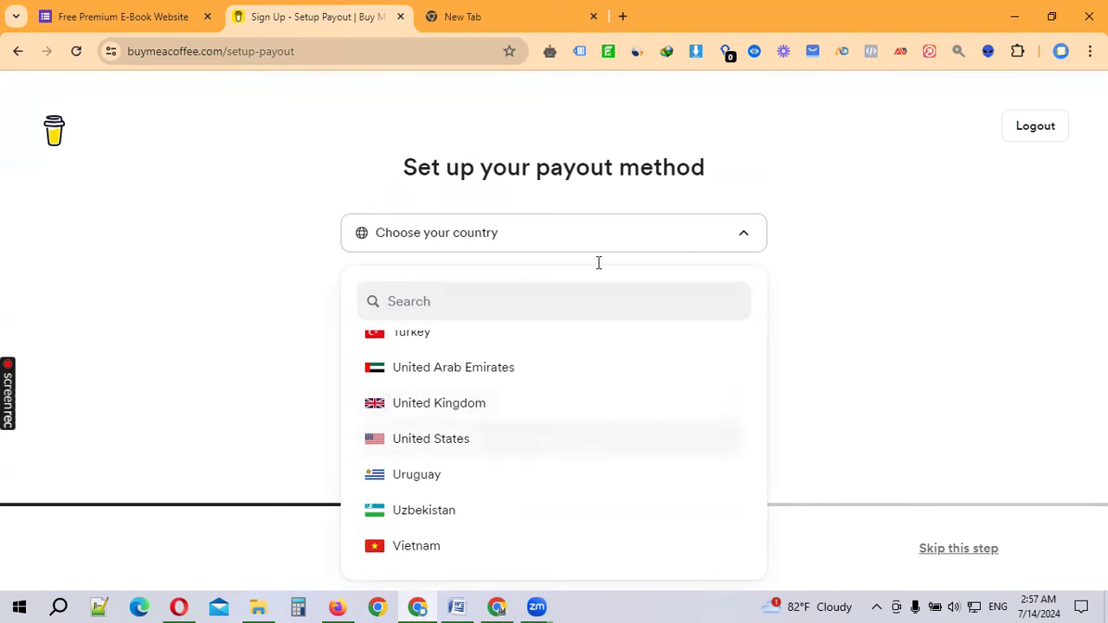
pyautogui.scroll(18, 527, 483)
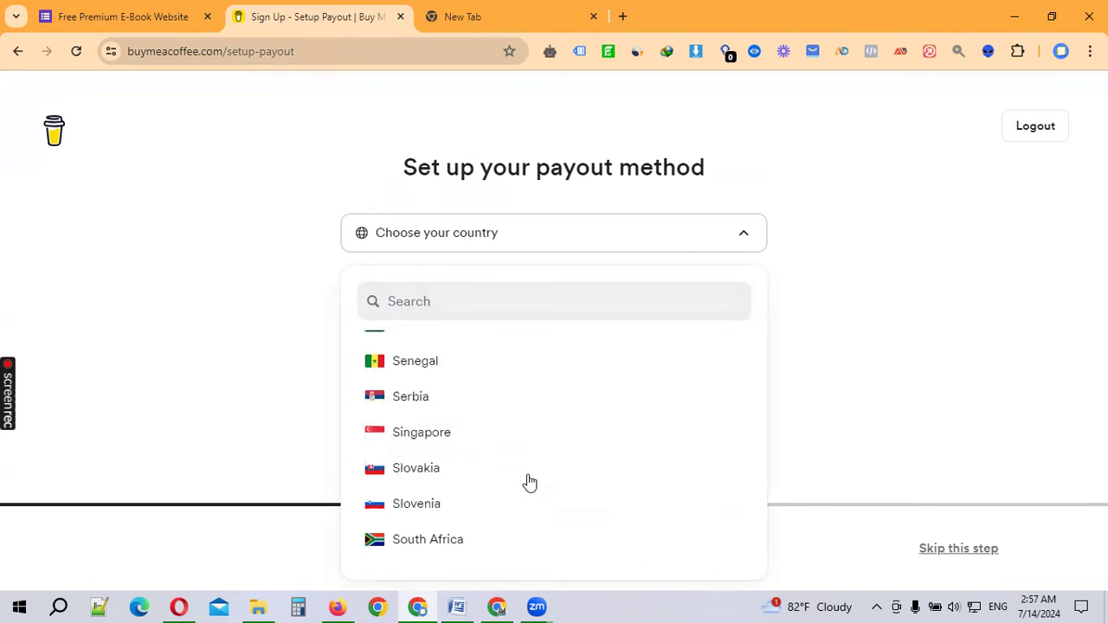
pyautogui.scroll(12, 530, 479)
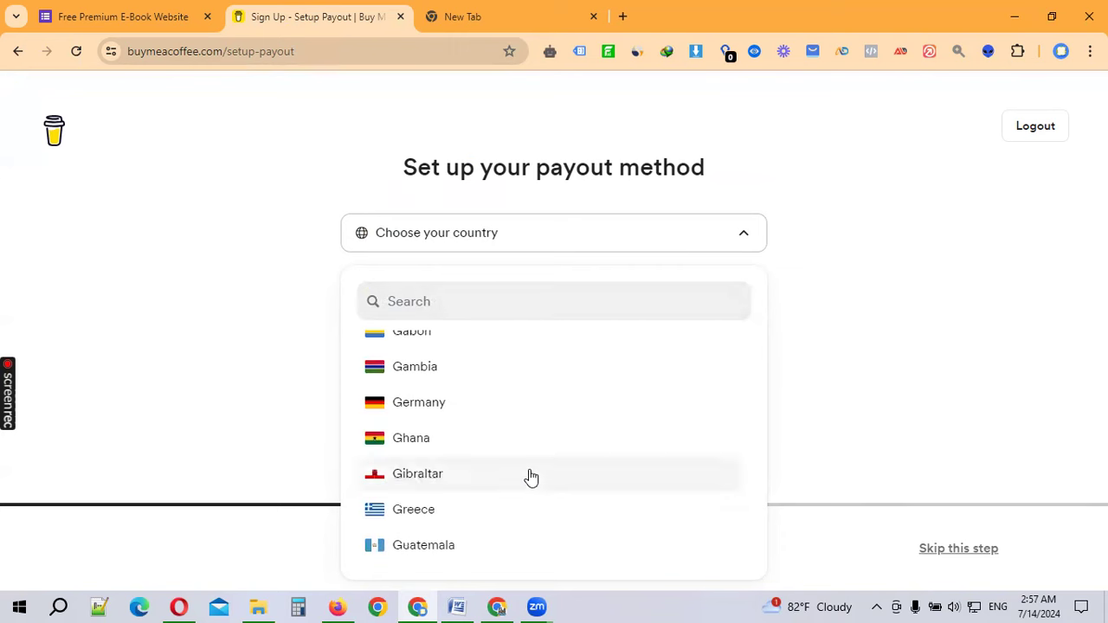
pyautogui.scroll(6, 485, 407)
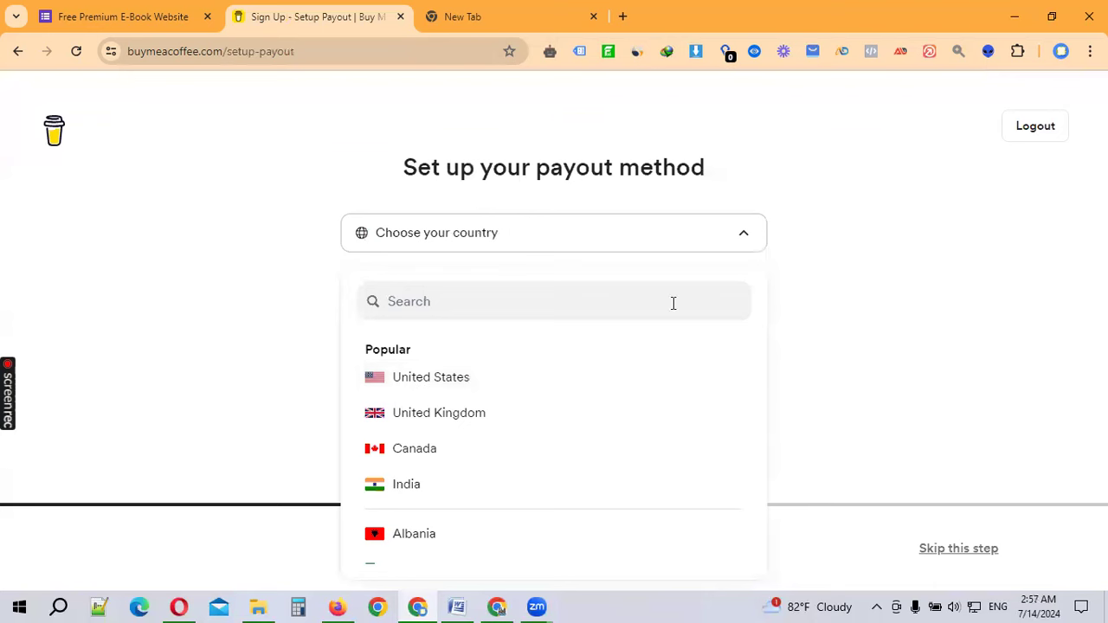
pyautogui.click(446, 379)
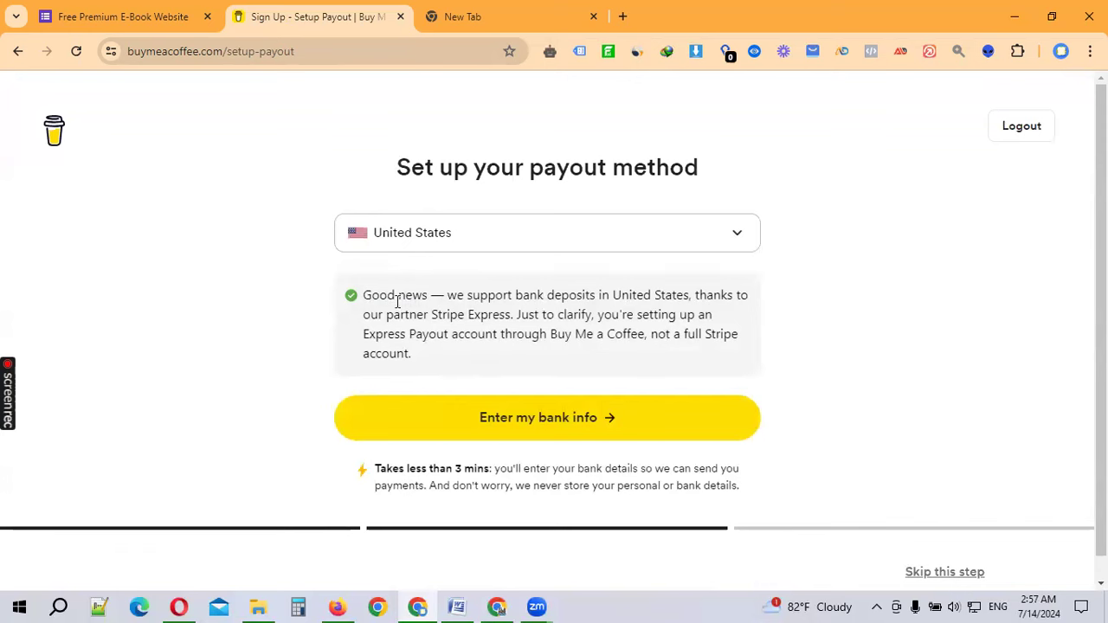
# Skip payout setup and confirm 'Got it! I'll do this later' in the warning
pyautogui.moveTo(370, 303); pyautogui.dragTo(430, 307)
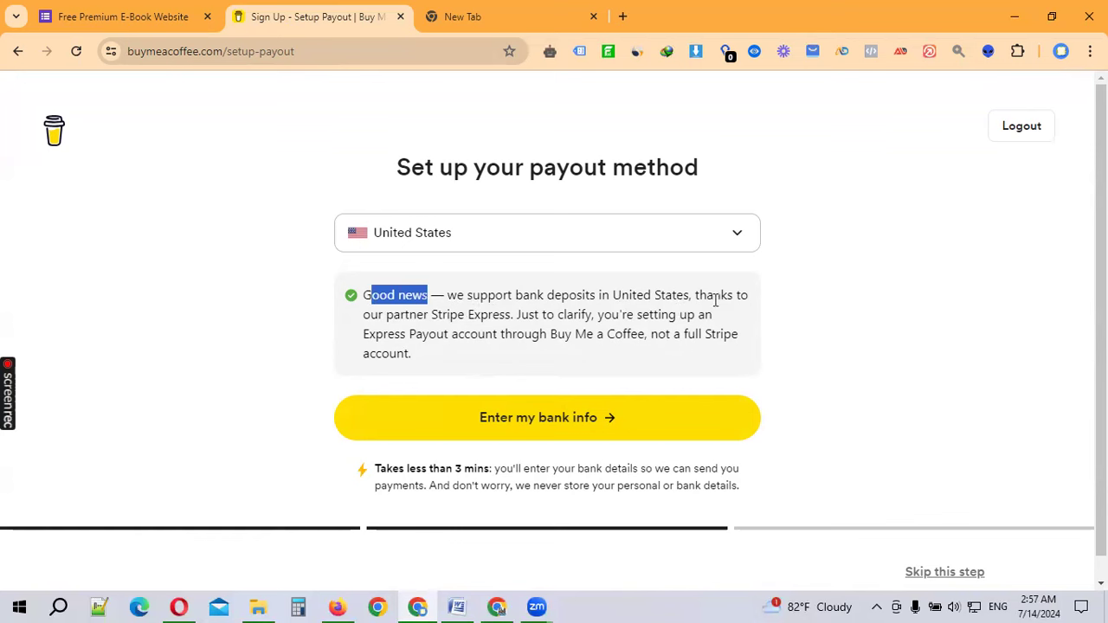
pyautogui.moveTo(511, 315); pyautogui.dragTo(431, 315)
pyautogui.click(483, 314)
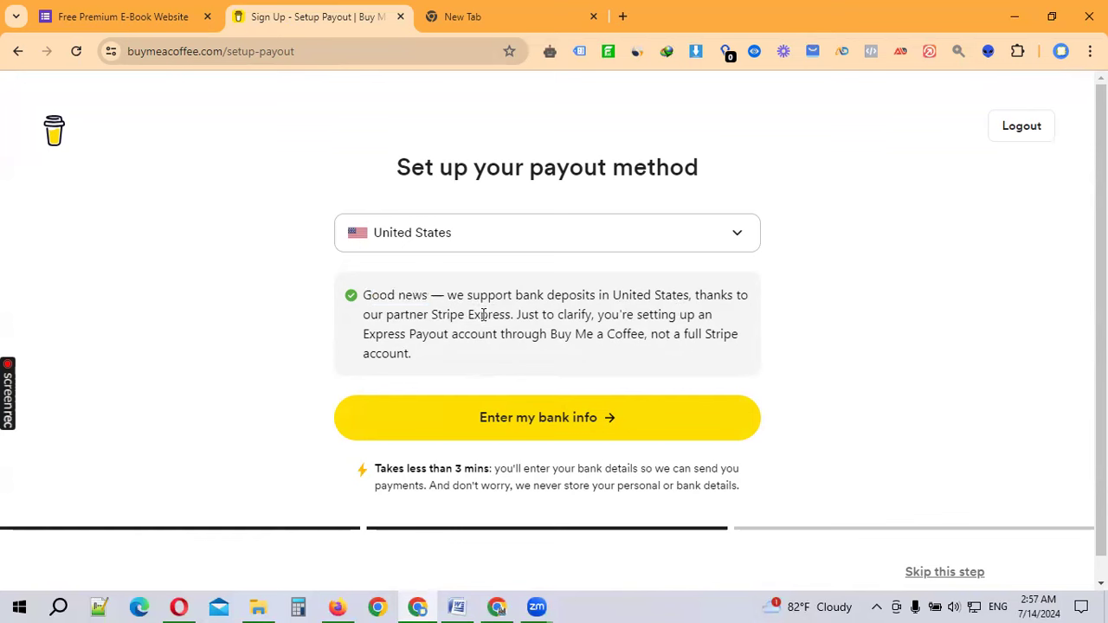
pyautogui.scroll(-1, 498, 329)
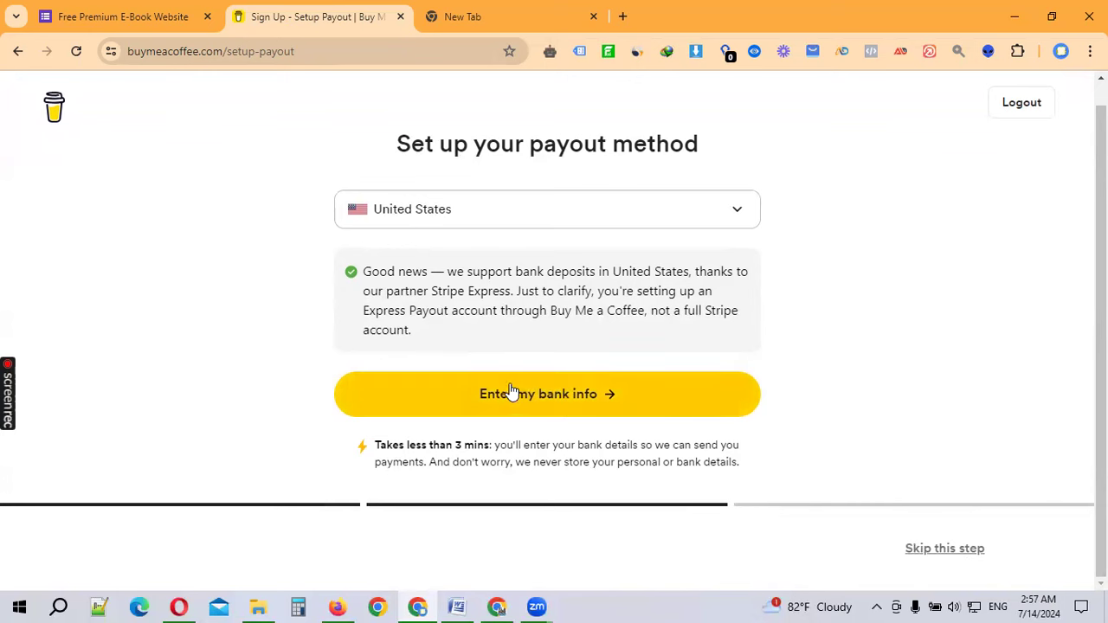
pyautogui.click(947, 548)
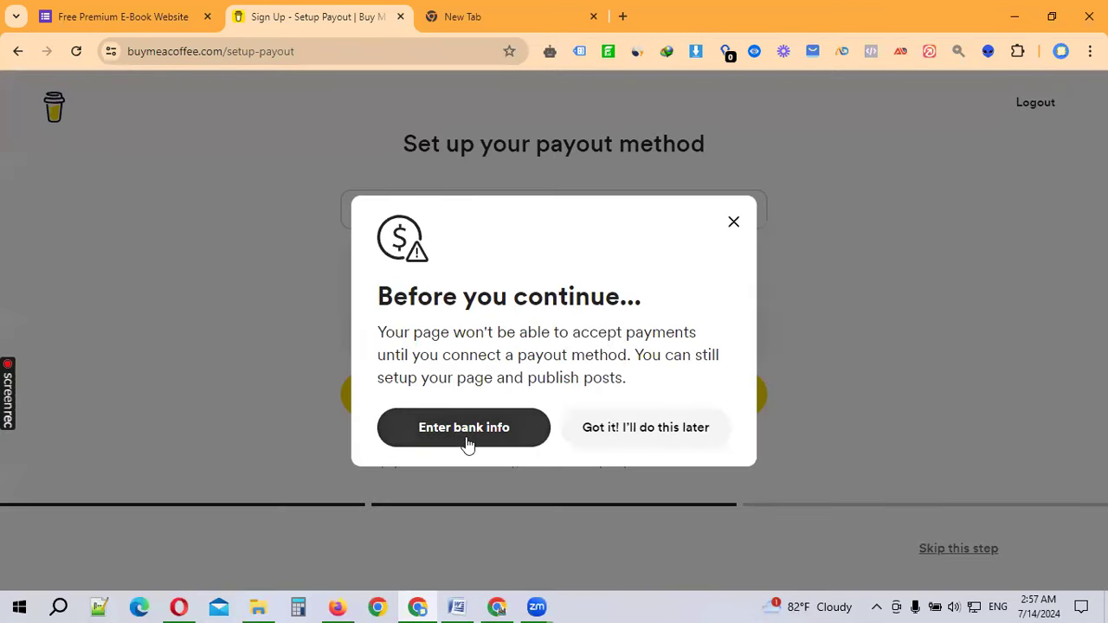
pyautogui.click(657, 436)
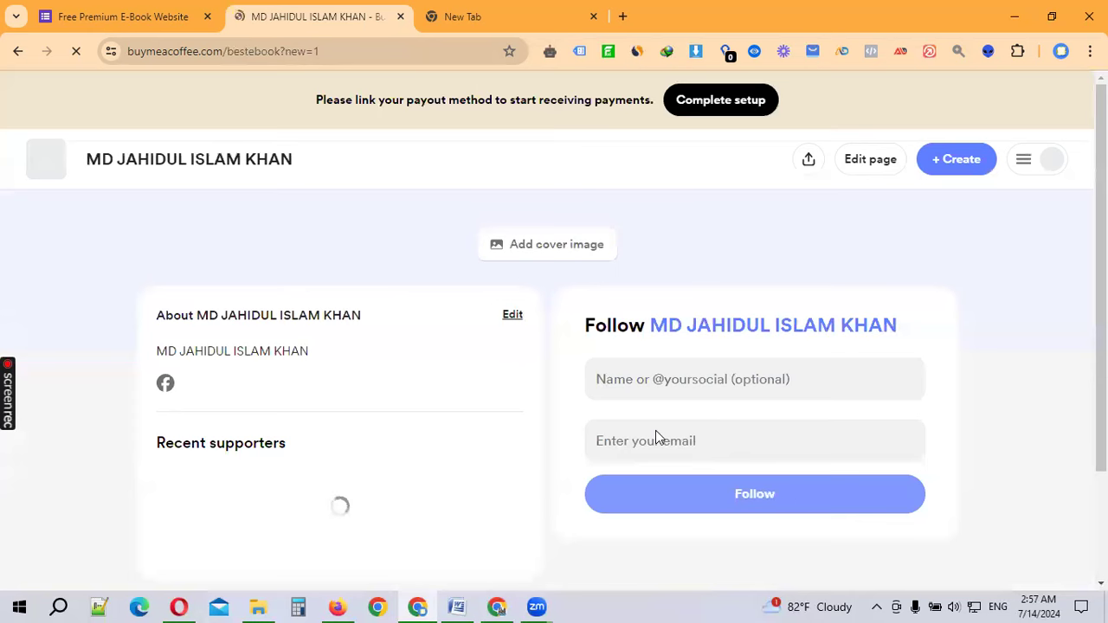
# Scroll through the new creator page, then bring up the Choose to create dialog with + Create
pyautogui.scroll(-3, 655, 430)
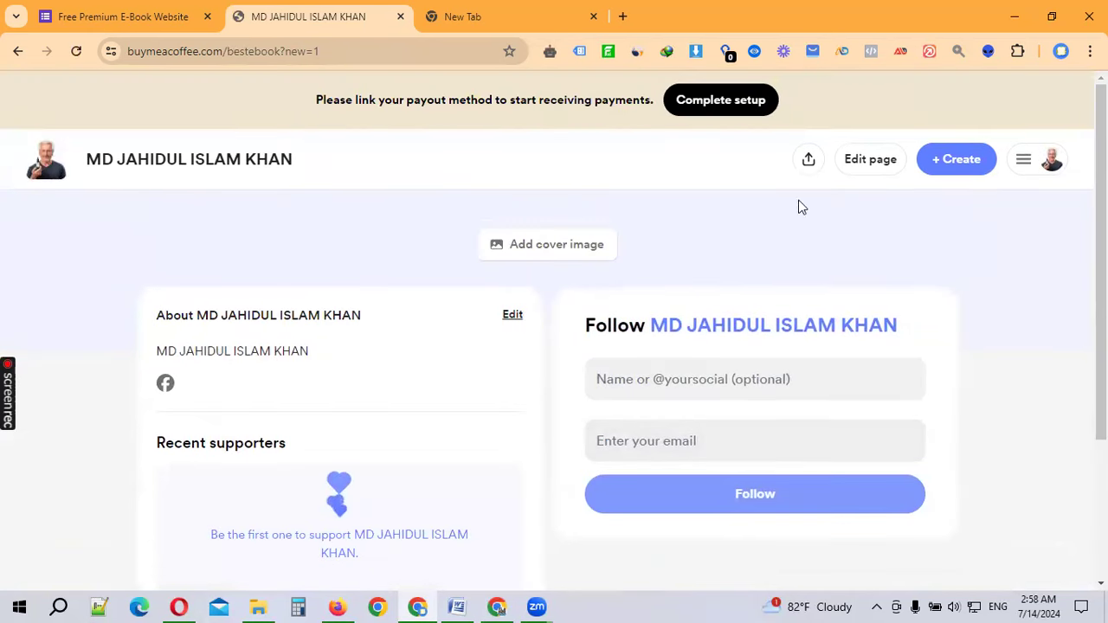
pyautogui.scroll(-3, 522, 268)
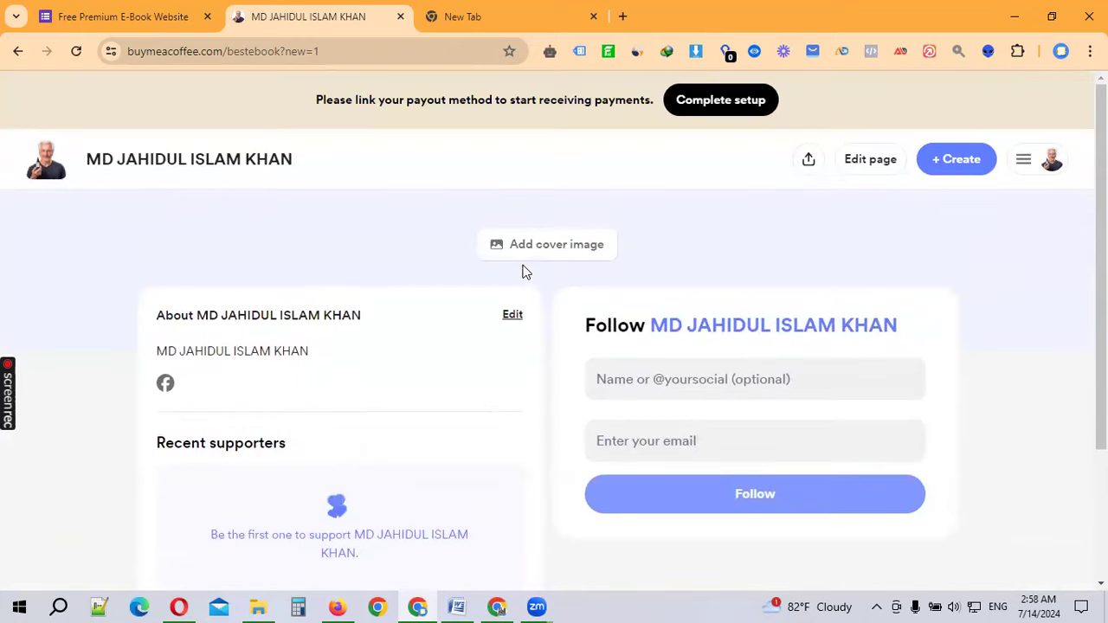
pyautogui.scroll(-3, 477, 358)
pyautogui.scroll(-2, 745, 277)
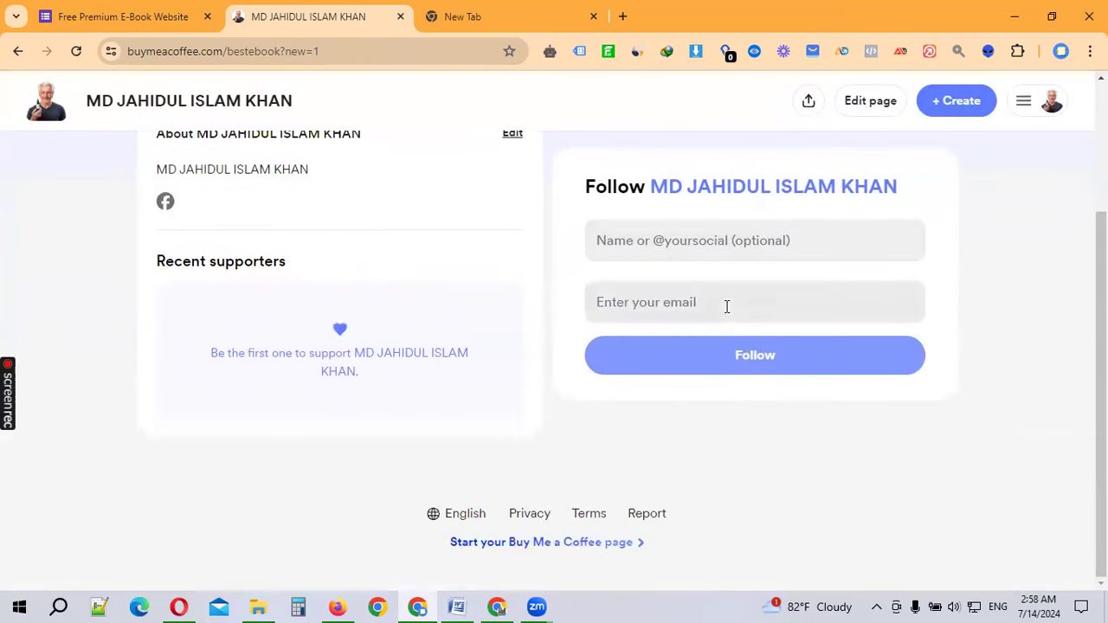
pyautogui.scroll(2, 514, 403)
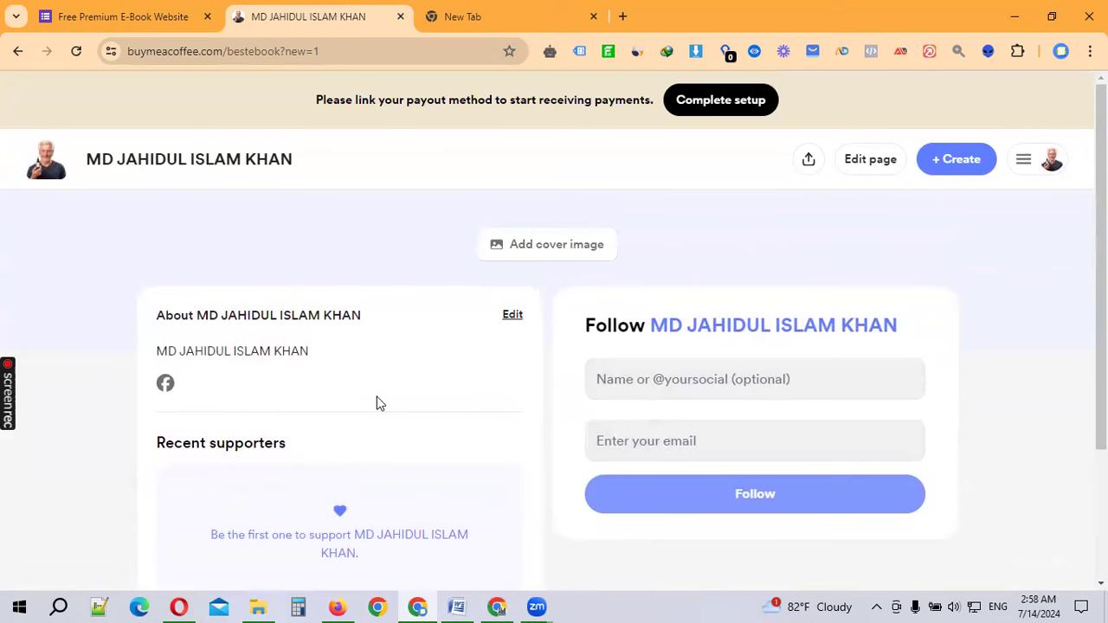
pyautogui.click(967, 166)
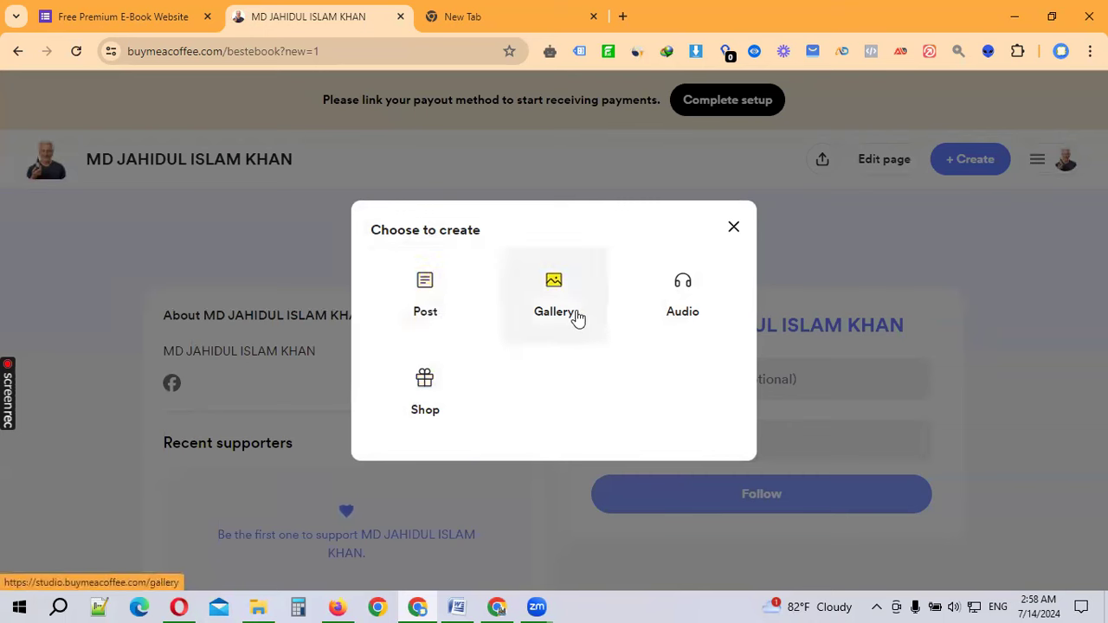
# Choose Shop and review the Add a new listing templates, such as Digital product and Physical good
pyautogui.click(425, 395)
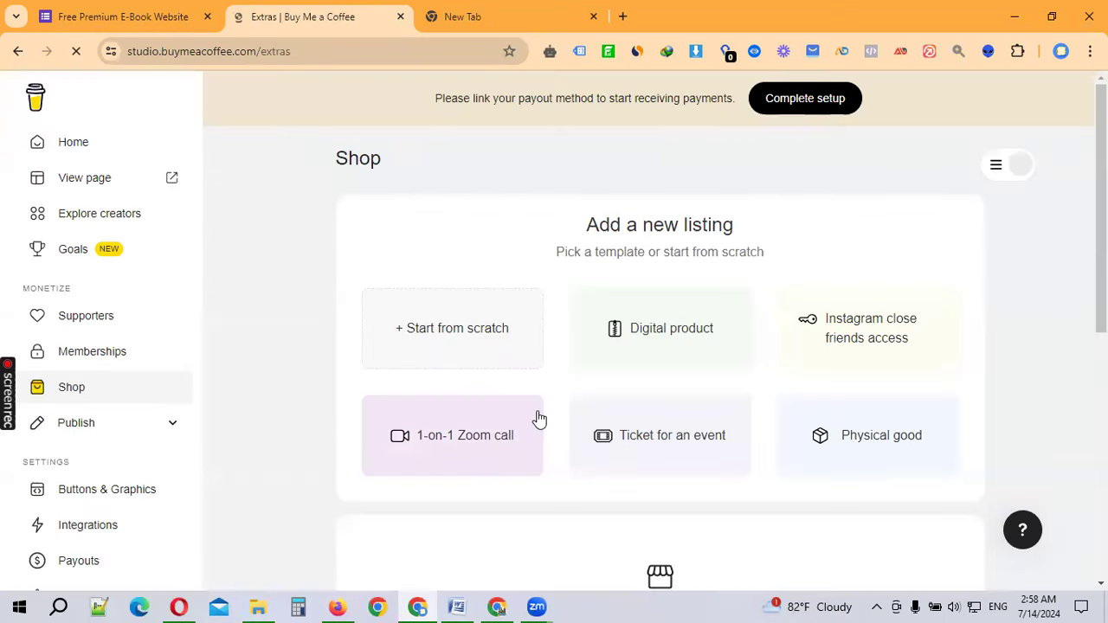
pyautogui.tripleClick(665, 235)
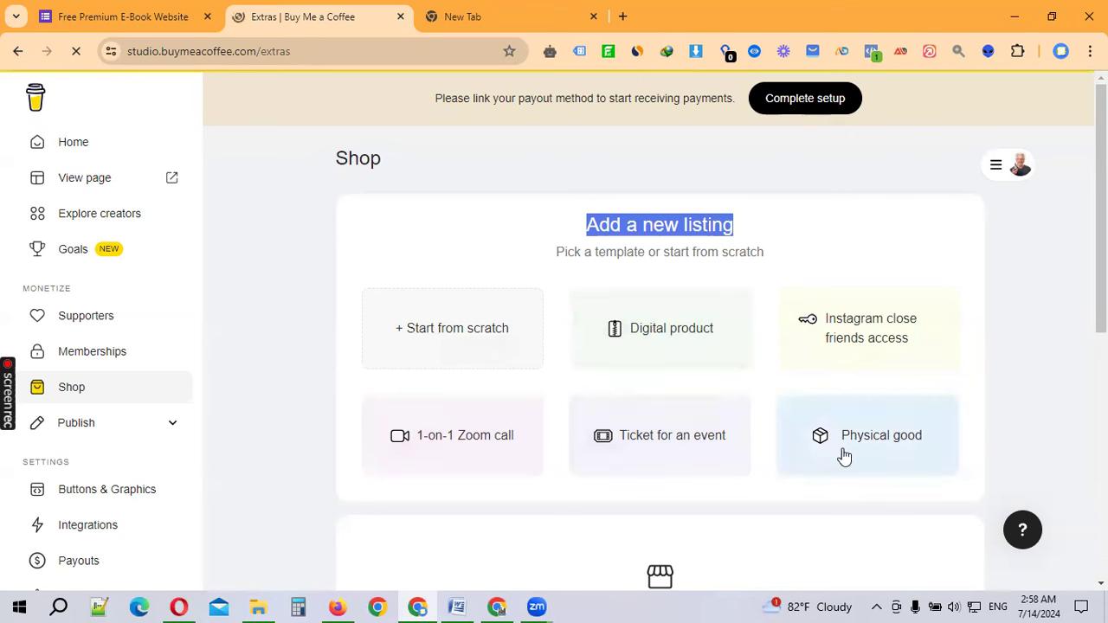
pyautogui.scroll(-3, 631, 358)
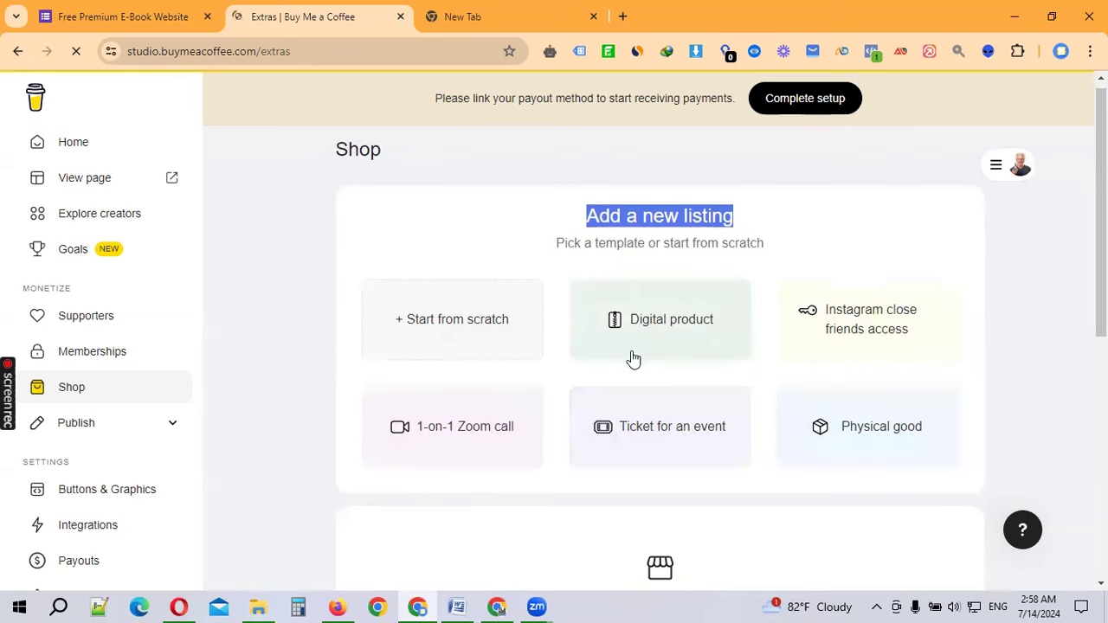
pyautogui.scroll(2, 675, 438)
pyautogui.scroll(-3, 674, 438)
pyautogui.scroll(3, 675, 438)
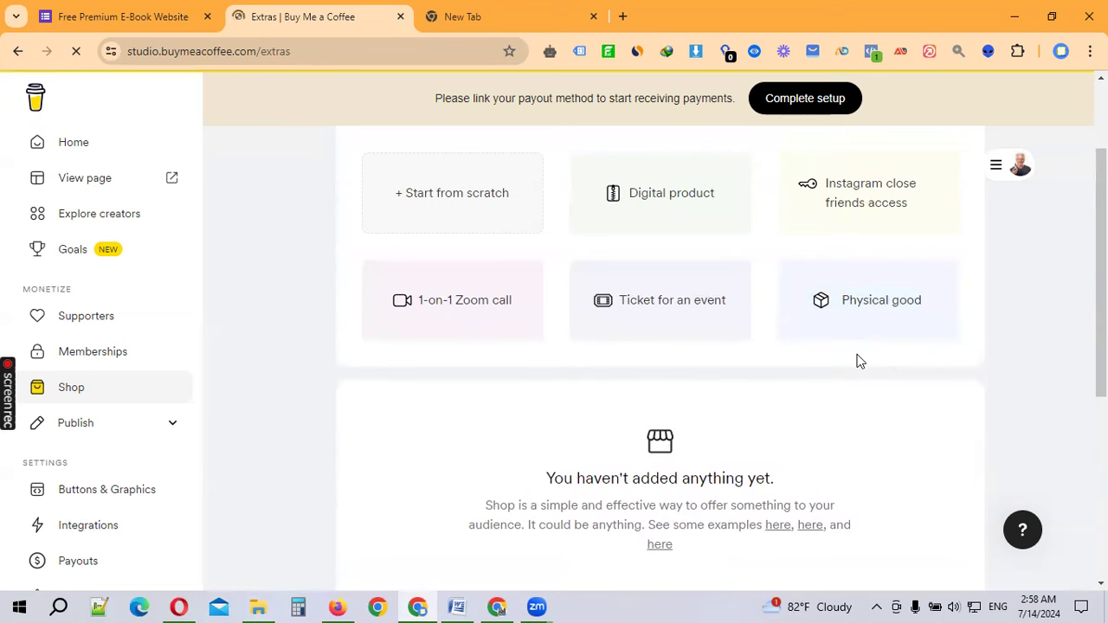
pyautogui.scroll(2, 866, 379)
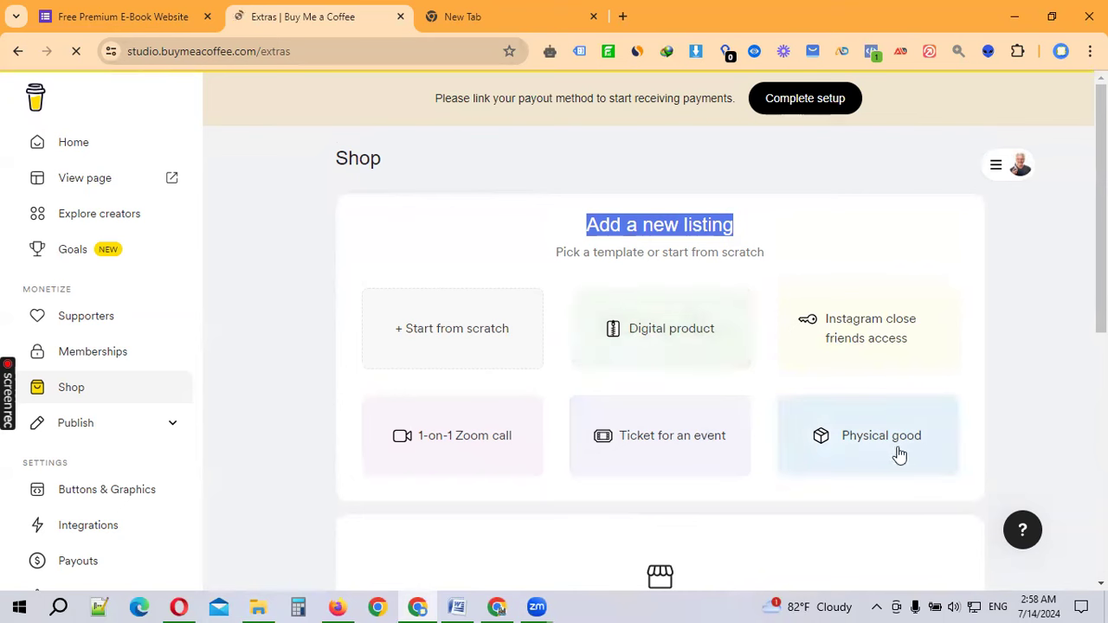
# Start a Digital product listing and clear the sample name 'Taking Smart Notes (Ebook)' from Name
pyautogui.click(665, 348)
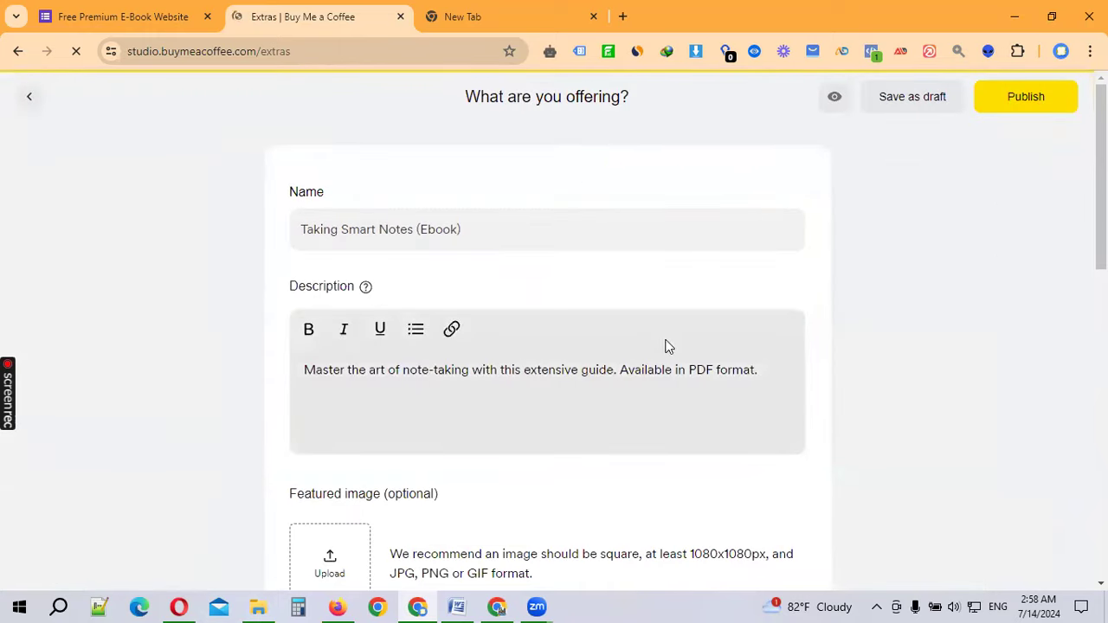
pyautogui.click(548, 230)
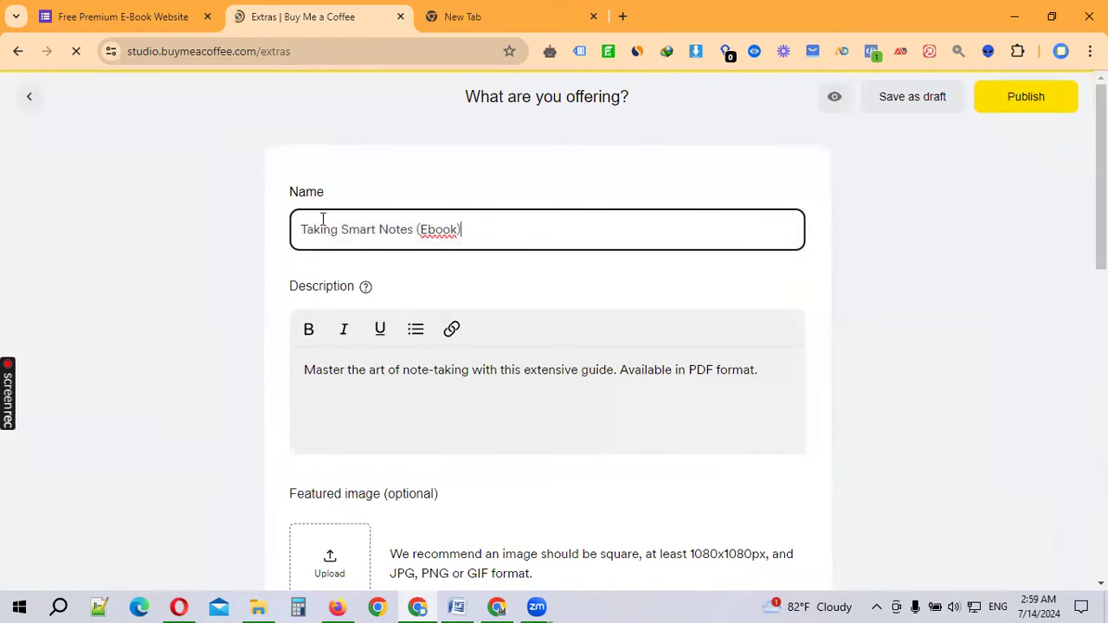
pyautogui.moveTo(507, 232); pyautogui.dragTo(168, 234)
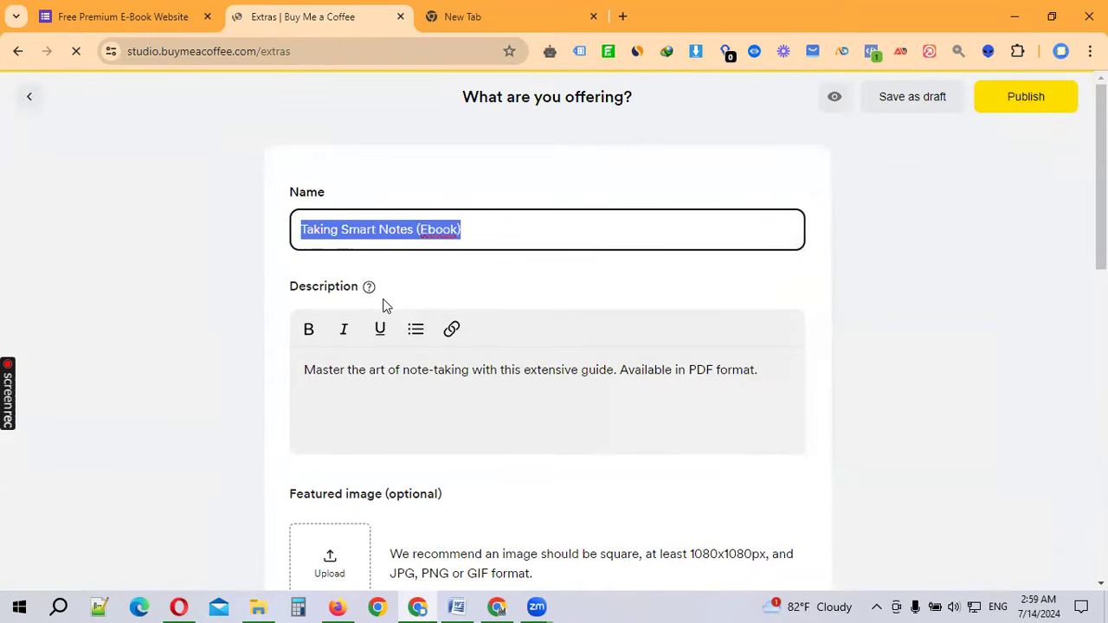
pyautogui.press('BackSpace')
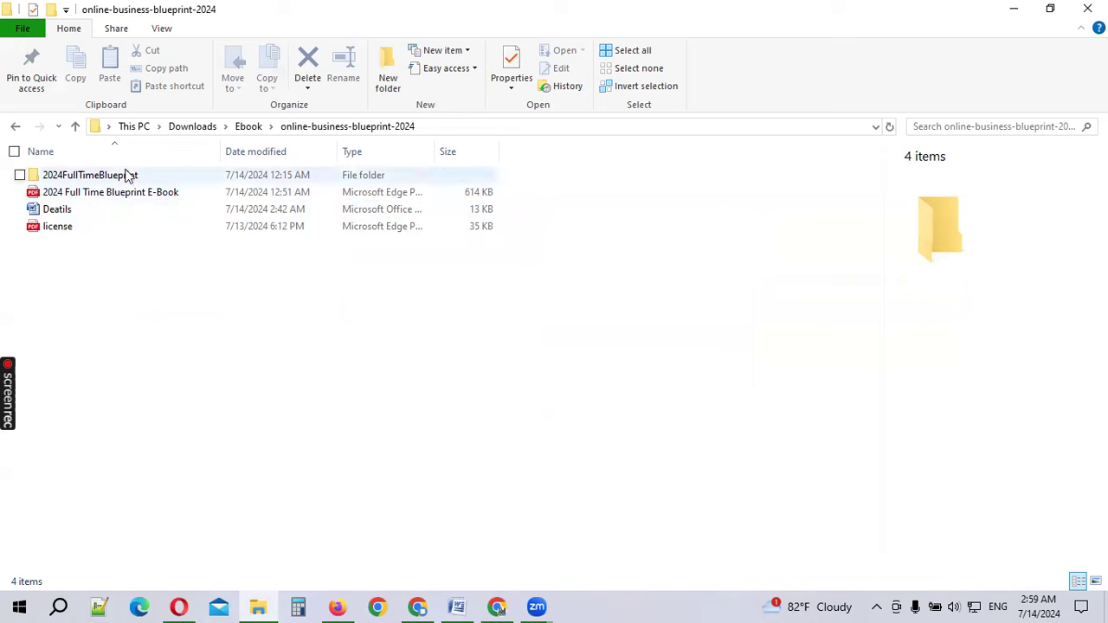
# Open the 2024 Full Time Blueprint E-Book PDF in Edge from File Explorer
pyautogui.click(115, 193)
pyautogui.doubleClick(115, 193)
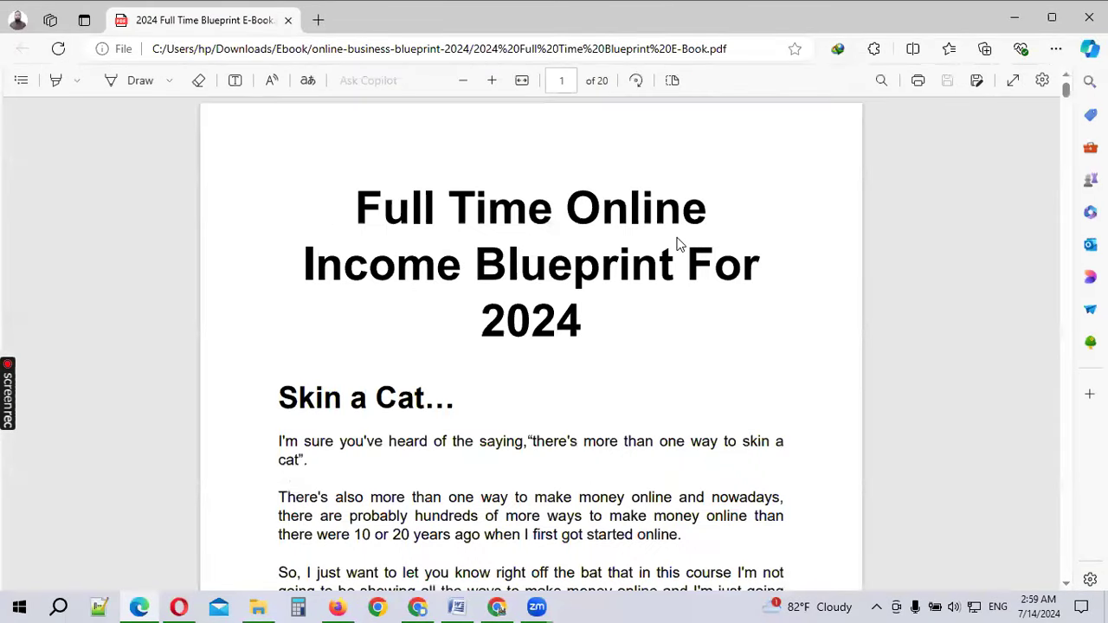
# Skim down through the pages of the Full Time Online Income Blueprint For 2024 ebook
pyautogui.moveTo(582, 323); pyautogui.dragTo(439, 227)
pyautogui.click(442, 233)
pyautogui.scroll(-15, 536, 323)
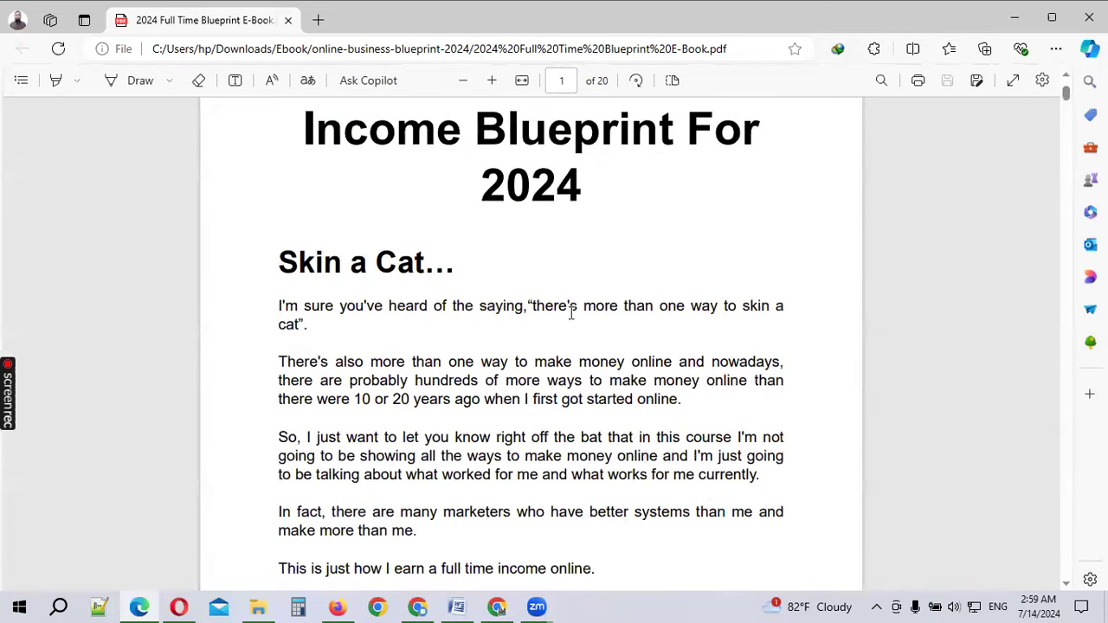
pyautogui.scroll(-20, 551, 304)
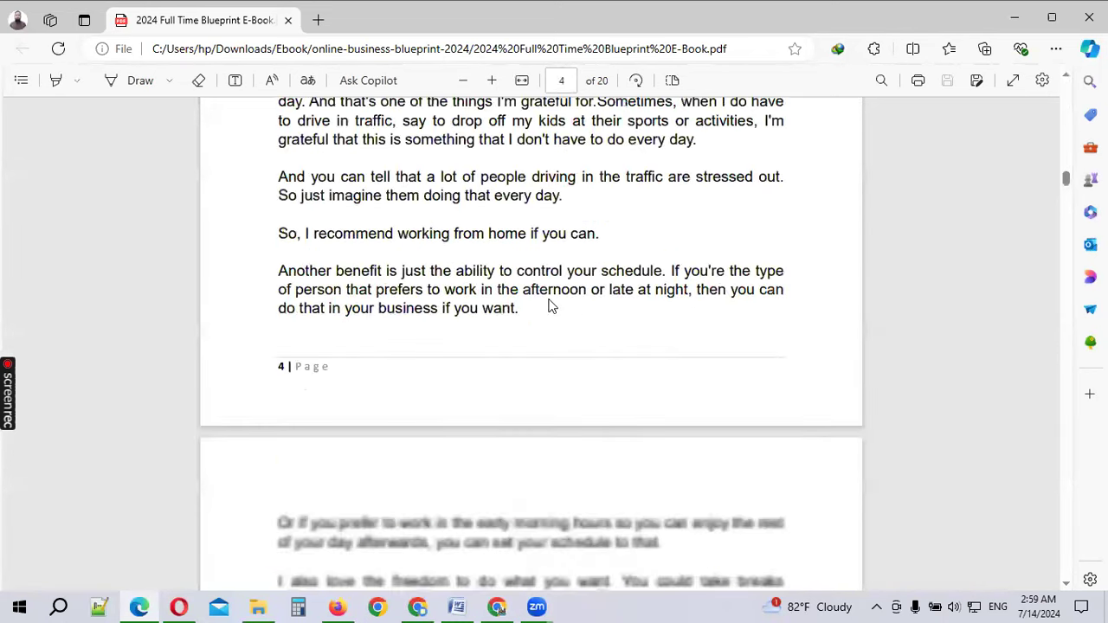
pyautogui.moveTo(1066, 212); pyautogui.dragTo(1066, 407)
pyautogui.scroll(-10, 497, 336)
pyautogui.scroll(-20, 497, 336)
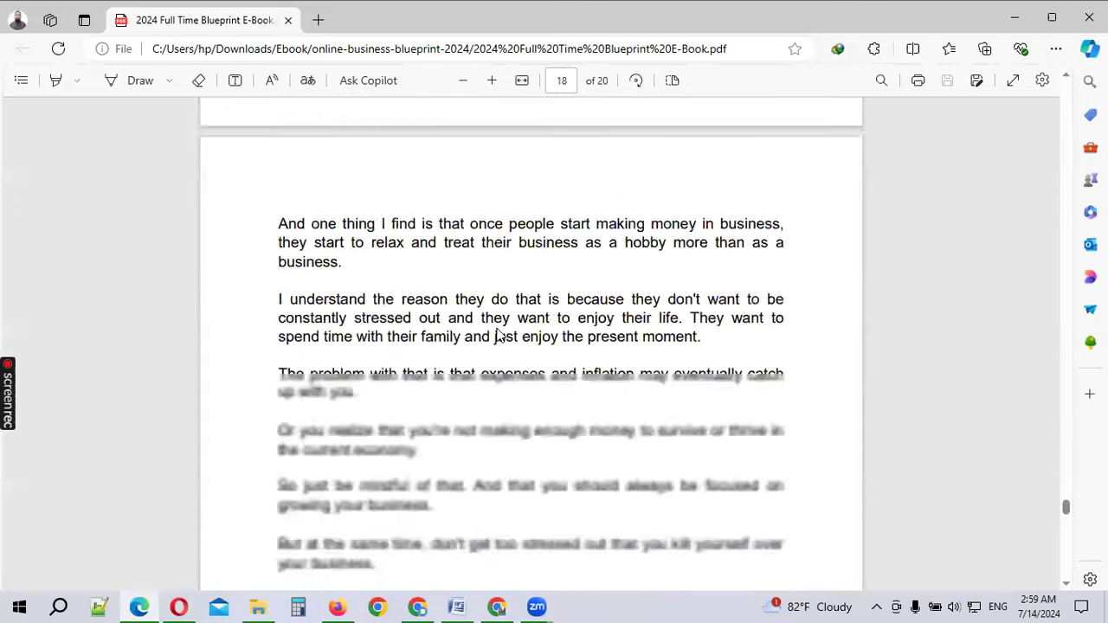
pyautogui.scroll(-5, 493, 331)
pyautogui.scroll(20, 493, 325)
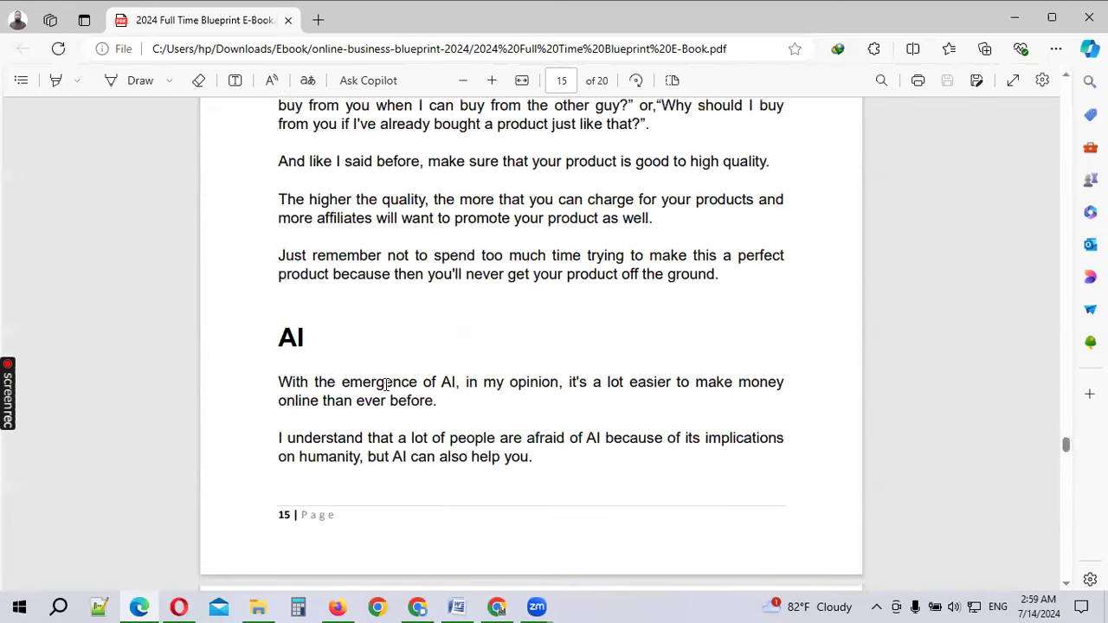
# Scroll back to the ebook's start, close the PDF, and select the license PDF in the folder
pyautogui.doubleClick(432, 401)
pyautogui.click(595, 394)
pyautogui.scroll(20, 506, 394)
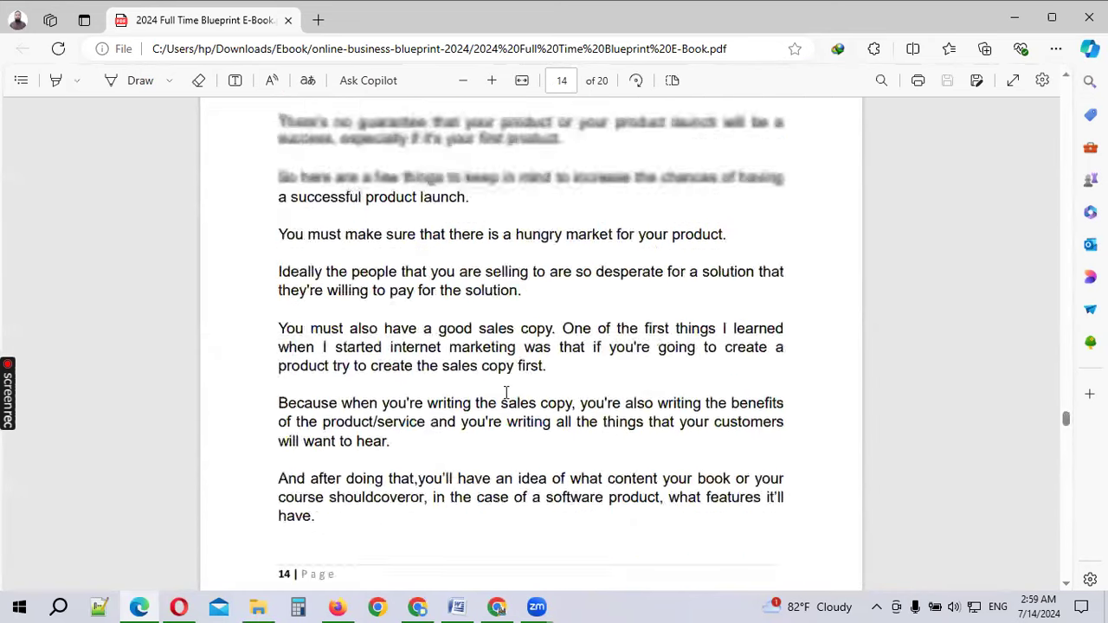
pyautogui.scroll(20, 507, 394)
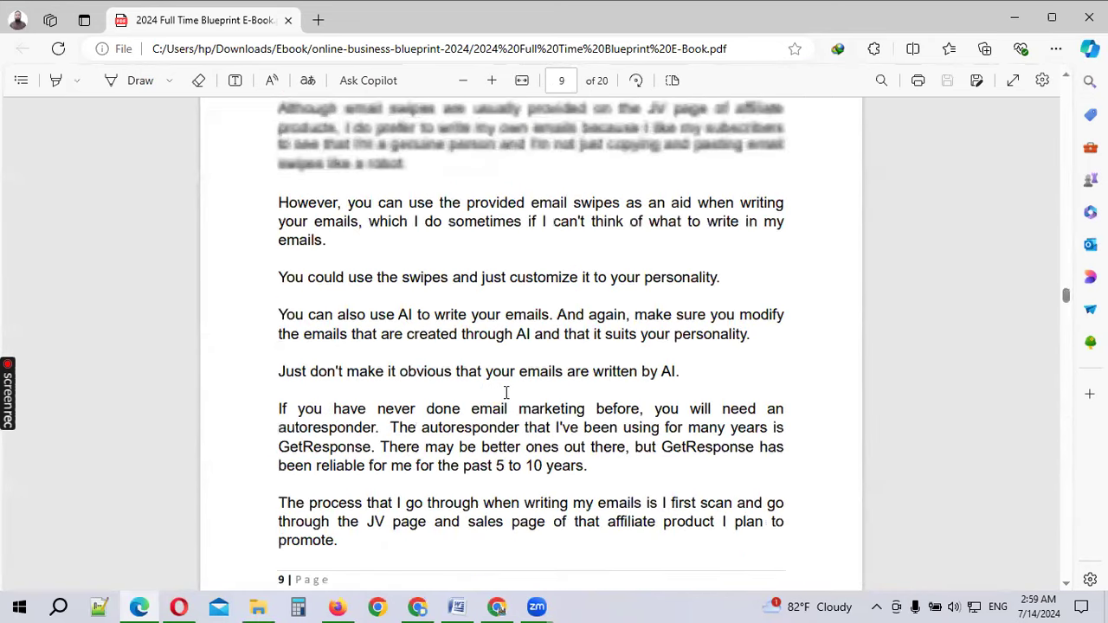
pyautogui.scroll(3, 490, 347)
pyautogui.scroll(20, 490, 342)
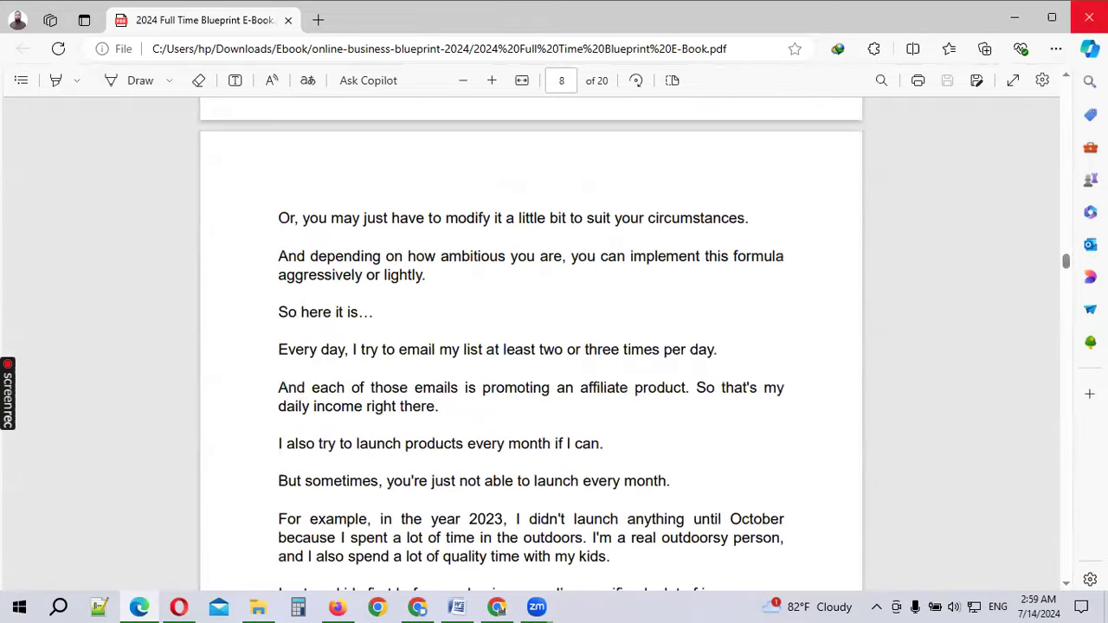
pyautogui.click(1089, 17)
pyautogui.click(59, 227)
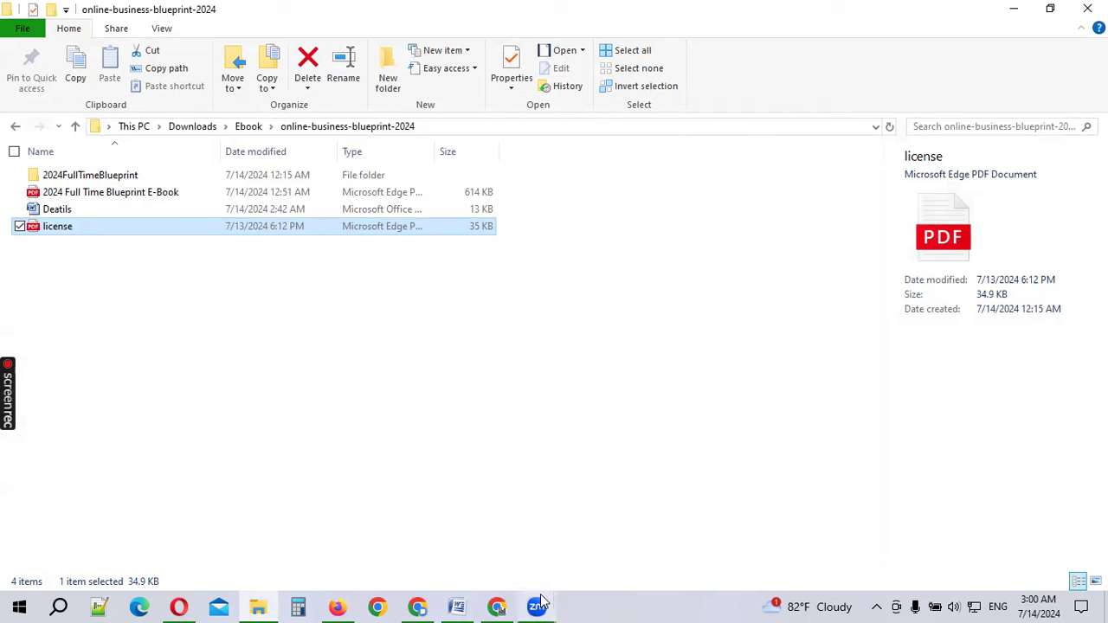
# Switch to the Free Premium E-Book Website form in Chrome and look over its Full Name and Email questions
pyautogui.click(416, 606)
pyautogui.click(126, 14)
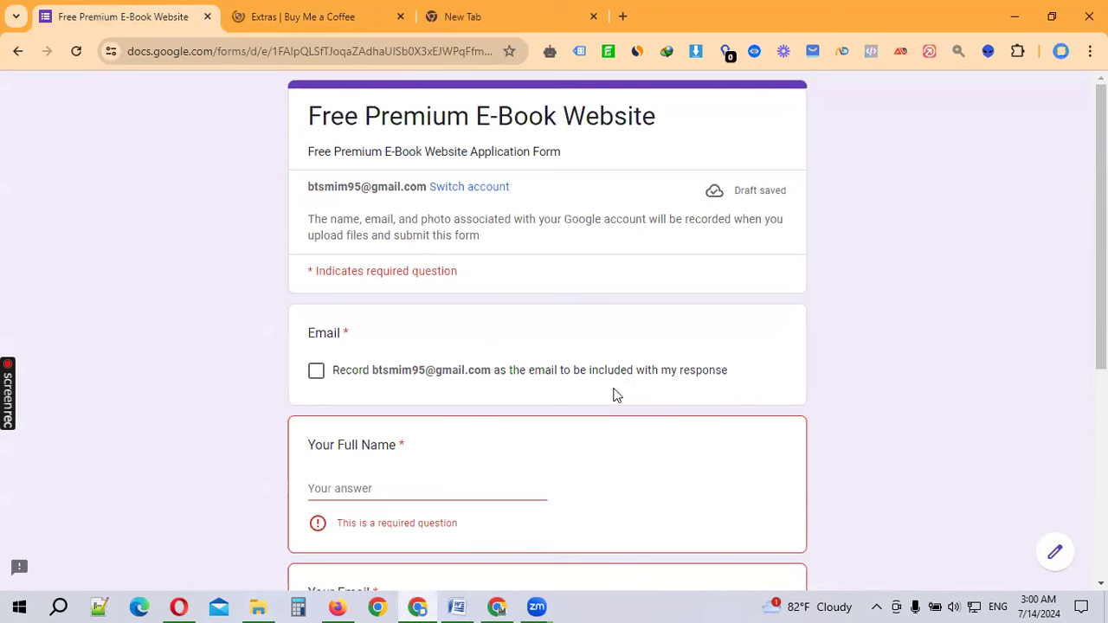
pyautogui.scroll(-2, 797, 318)
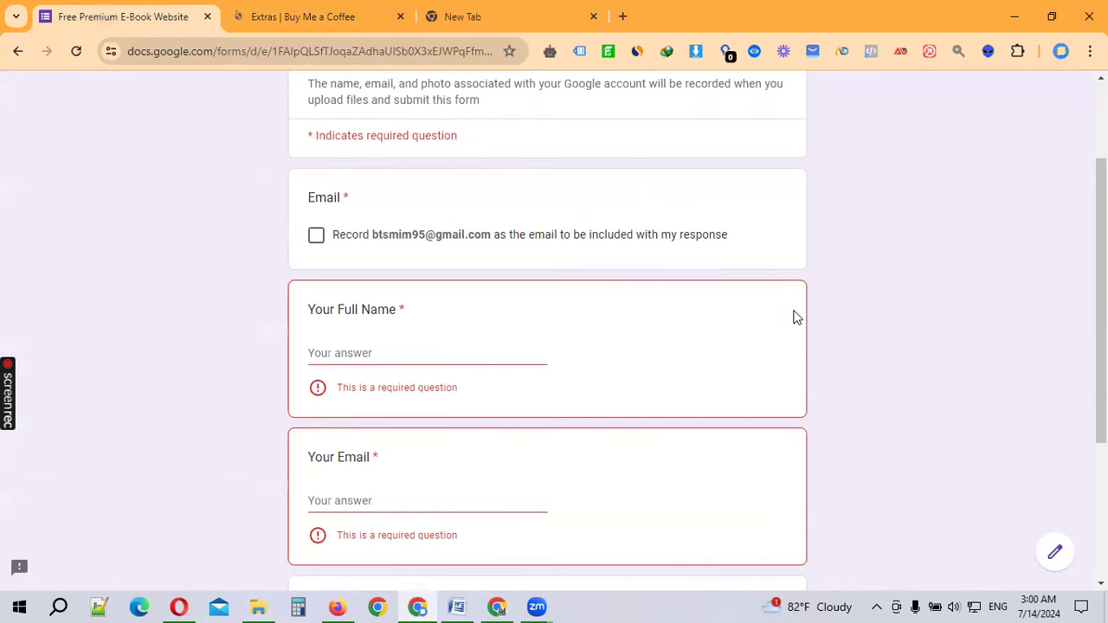
pyautogui.scroll(-2, 920, 287)
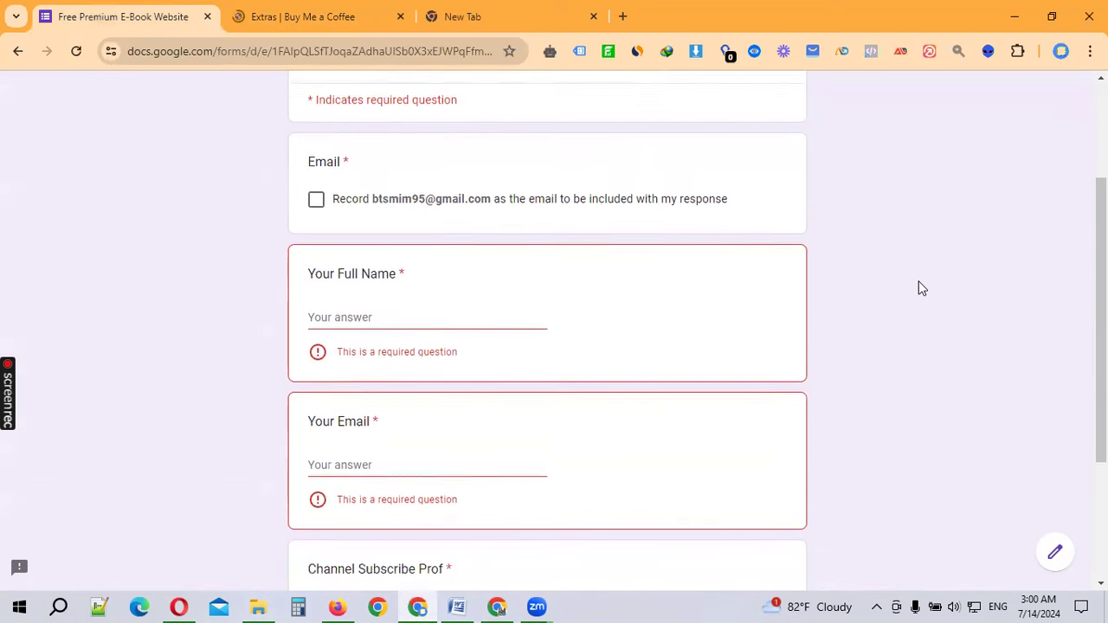
pyautogui.click(355, 218)
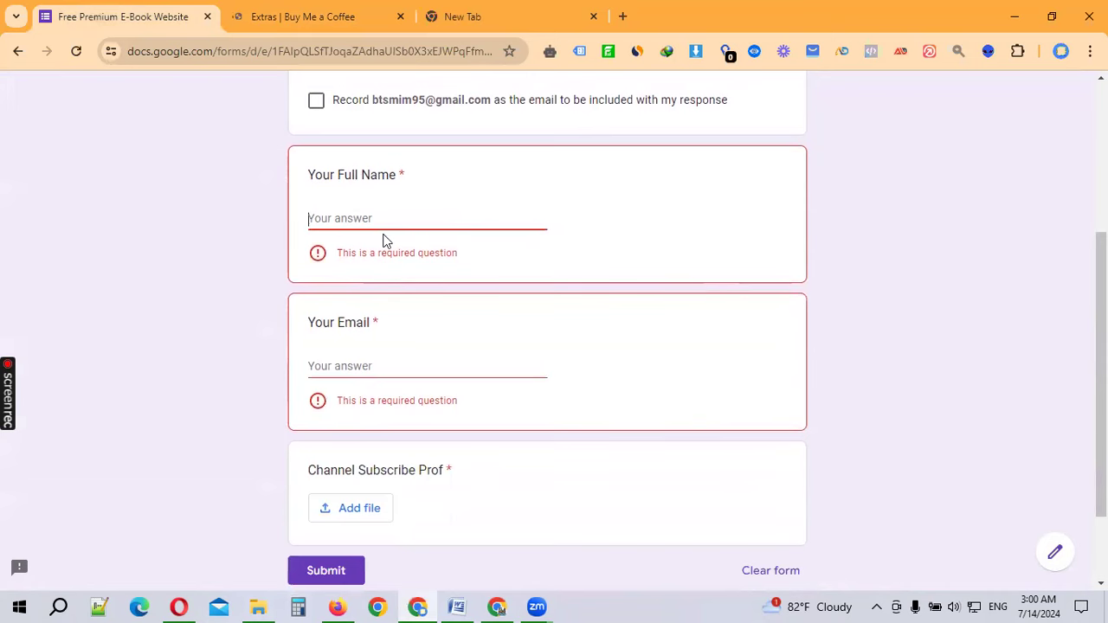
pyautogui.scroll(-2, 357, 249)
pyautogui.click(357, 250)
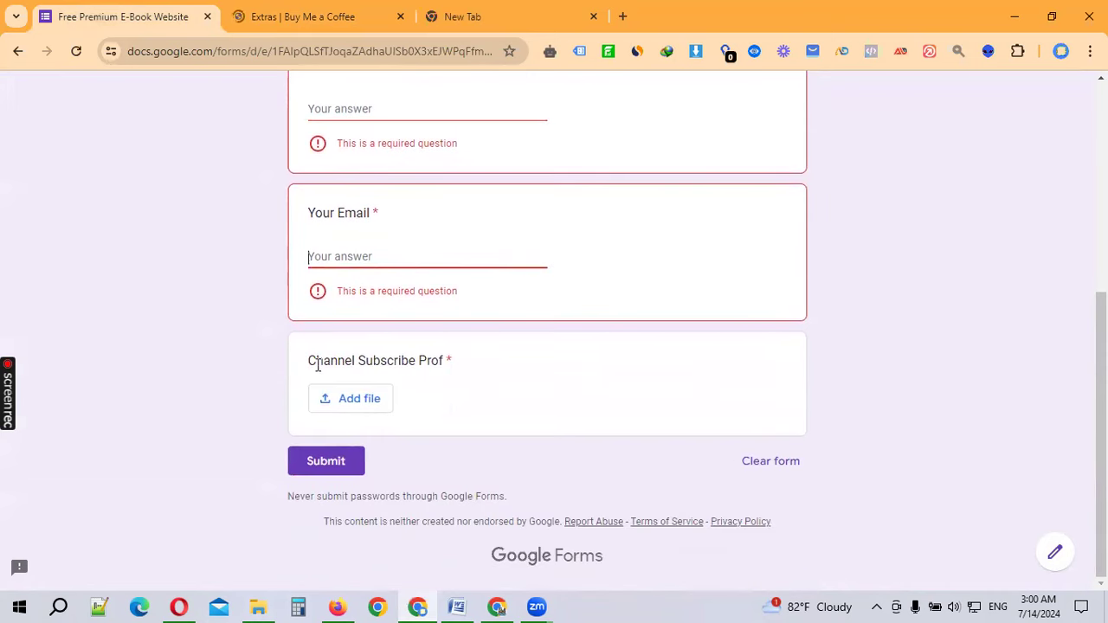
pyautogui.moveTo(309, 362); pyautogui.dragTo(387, 362)
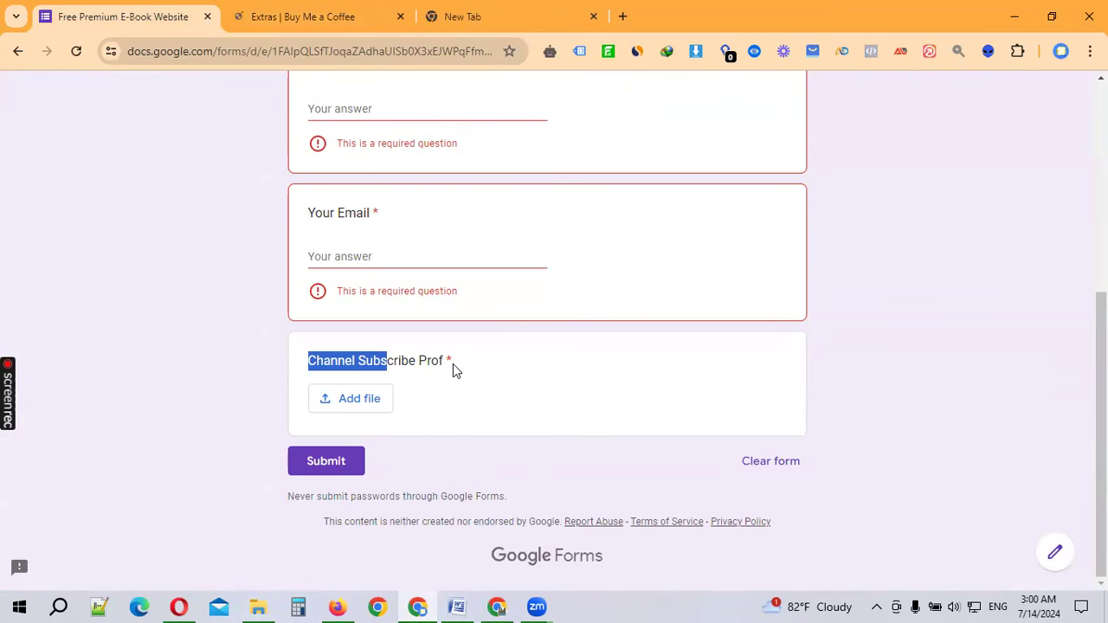
pyautogui.scroll(3, 583, 416)
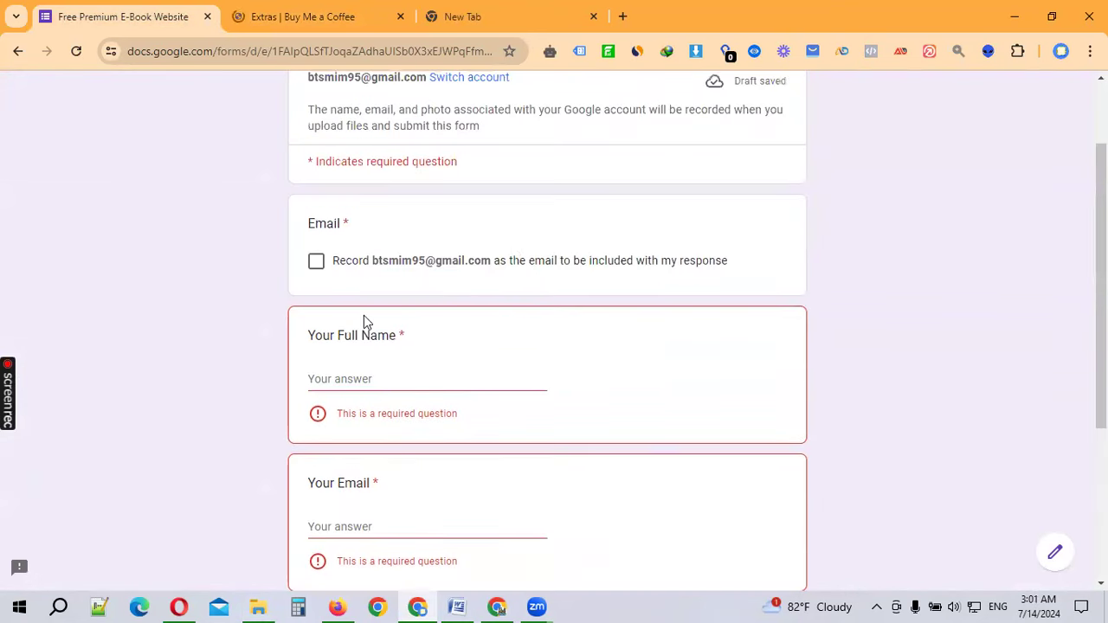
pyautogui.scroll(2, 364, 315)
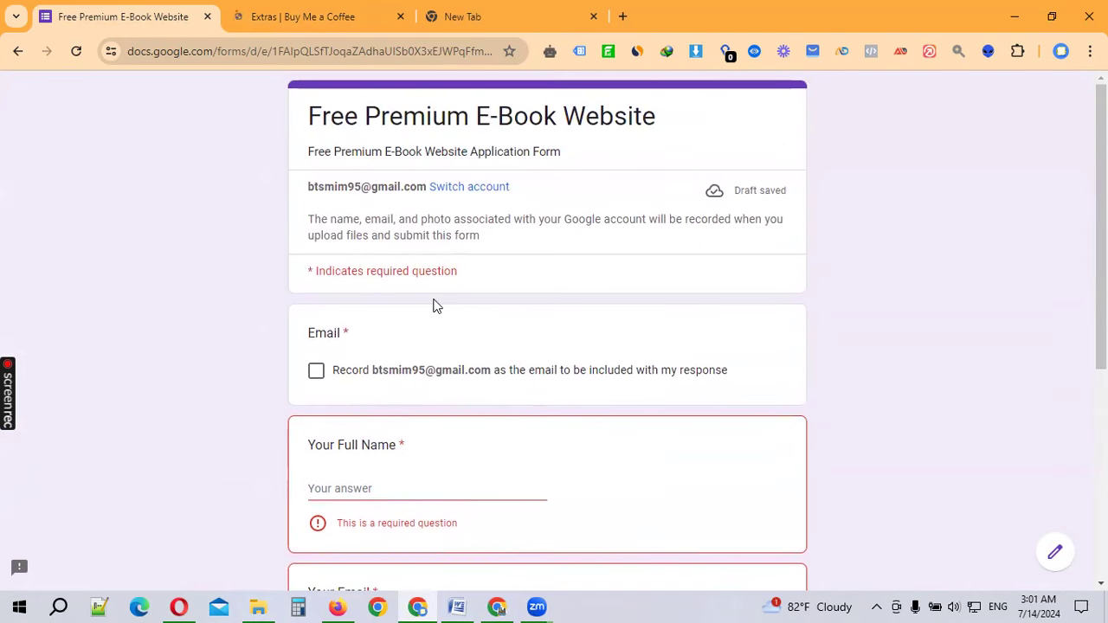
pyautogui.scroll(-3, 425, 308)
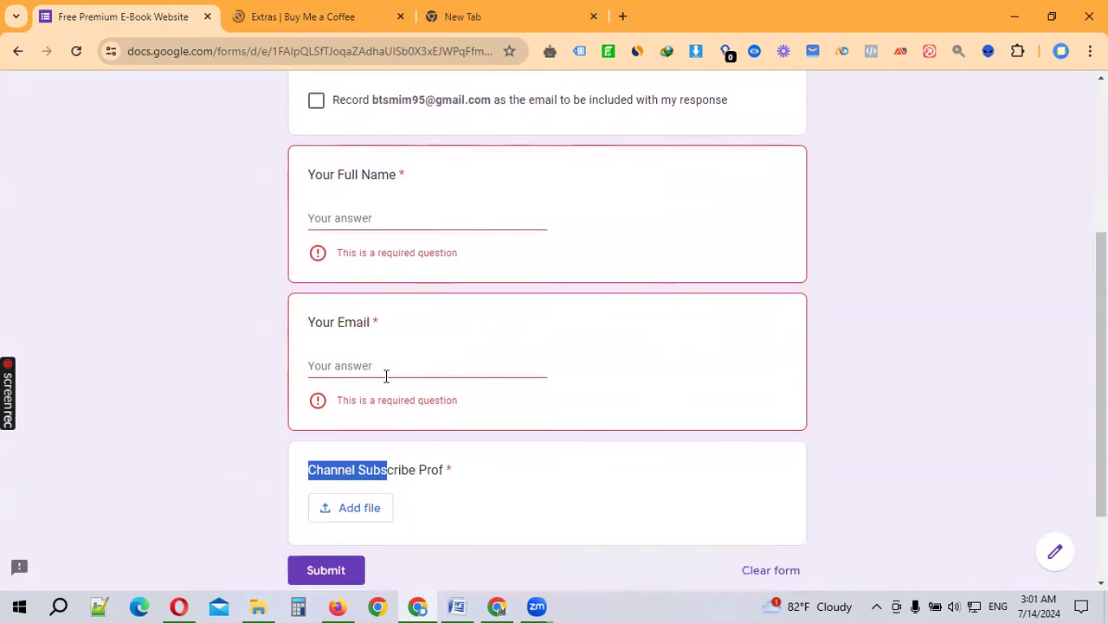
# Open and cancel the Channel Subscribe Proof file upload, then return to the Buy Me a Coffee Extras tab
pyautogui.click(373, 514)
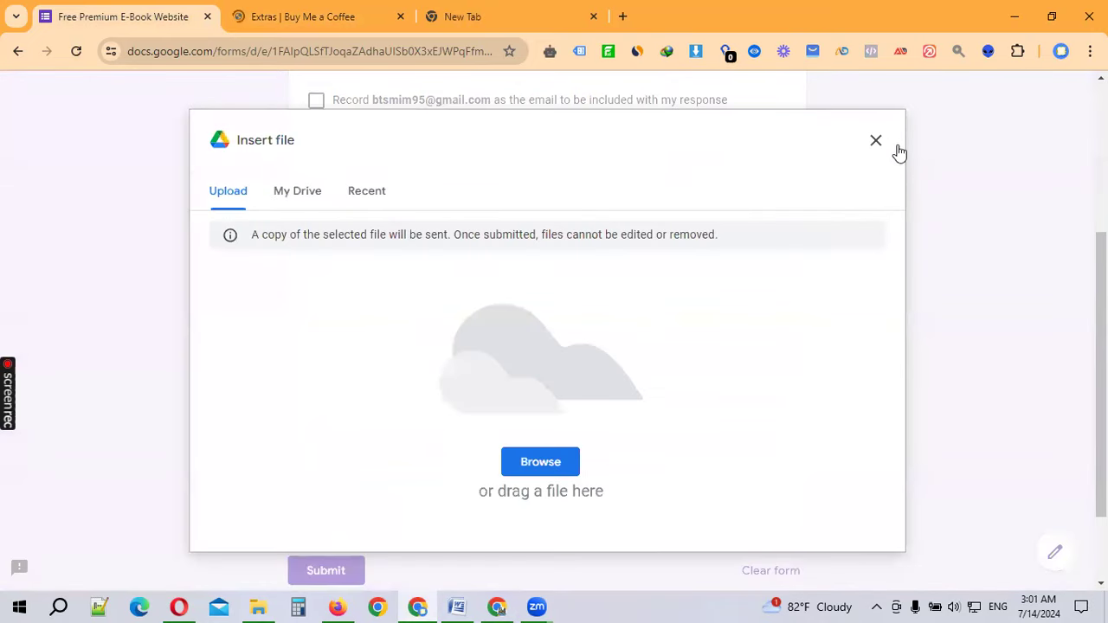
pyautogui.click(871, 141)
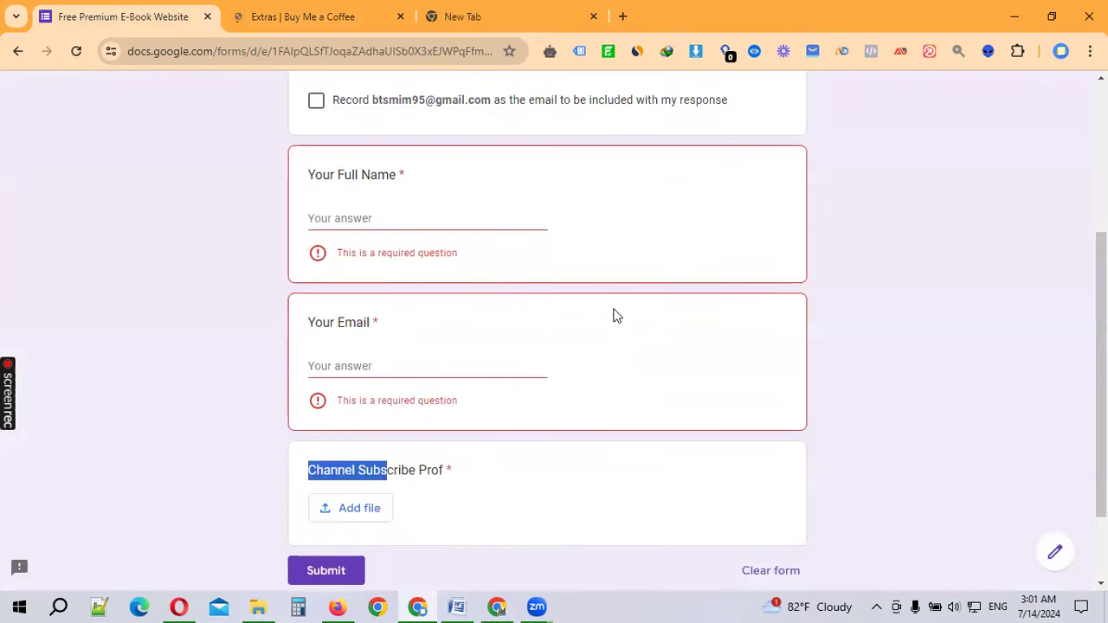
pyautogui.scroll(-2, 529, 407)
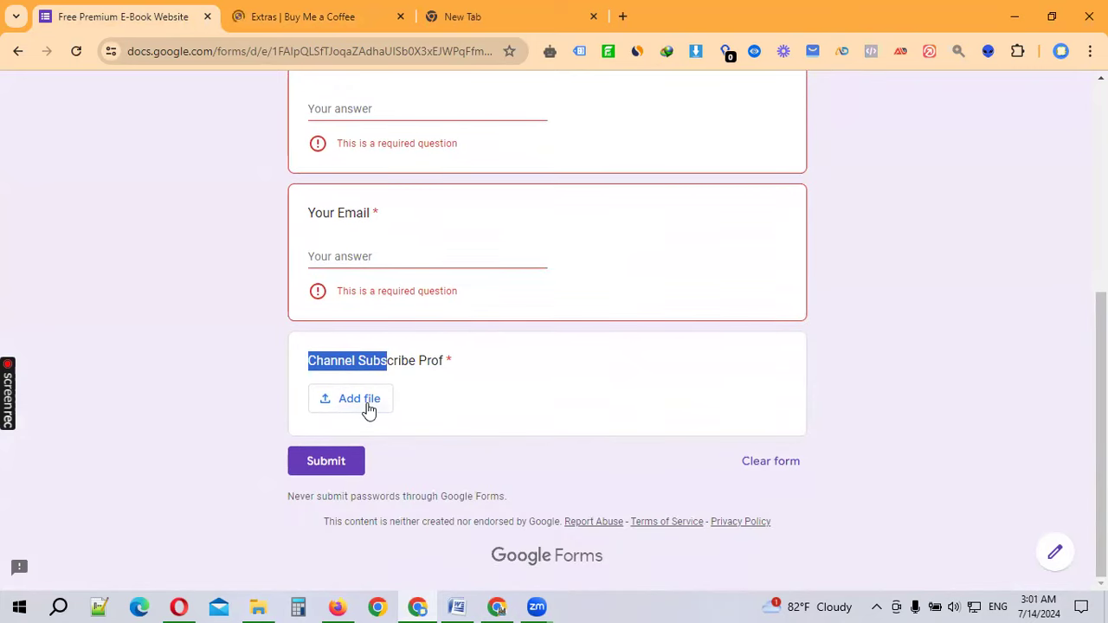
pyautogui.click(329, 476)
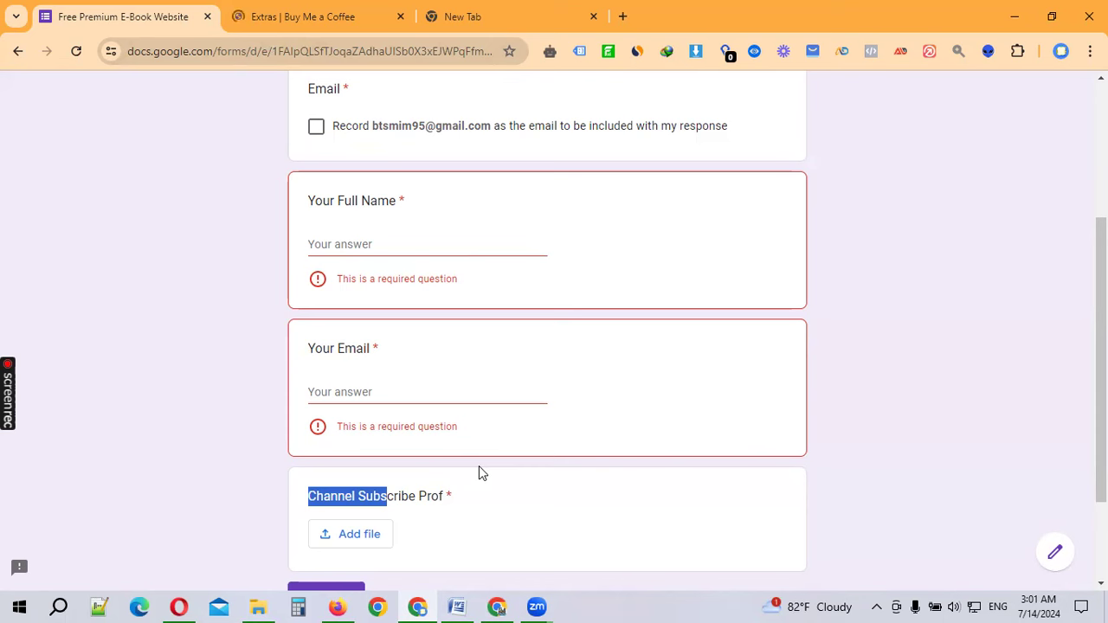
pyautogui.scroll(-2, 489, 469)
pyautogui.click(530, 406)
pyautogui.moveTo(324, 370); pyautogui.dragTo(422, 378)
pyautogui.click(551, 378)
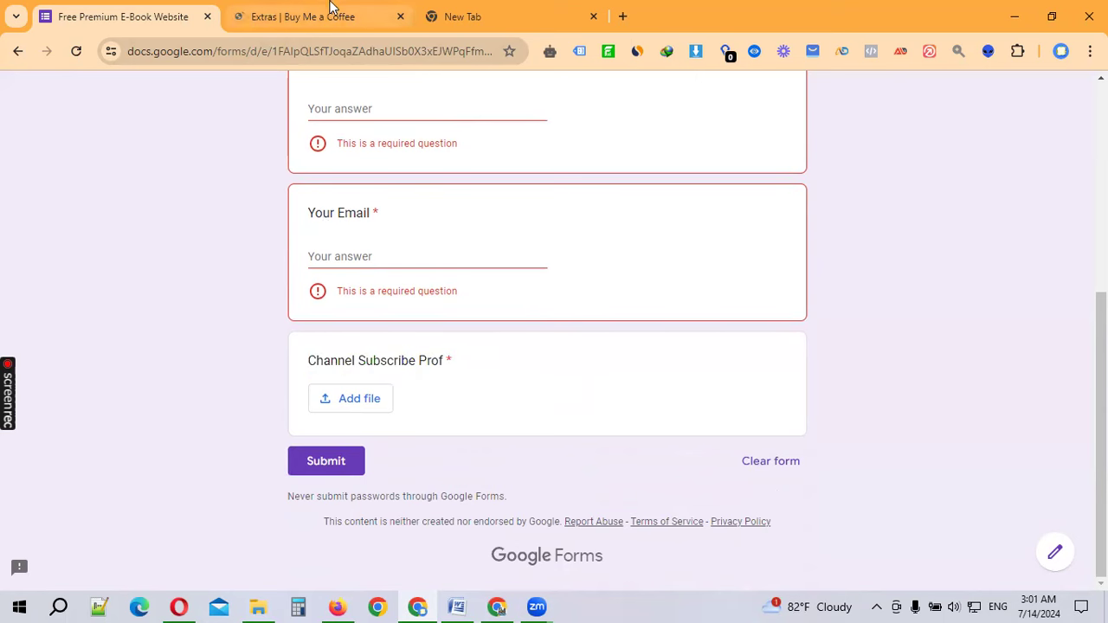
pyautogui.click(313, 14)
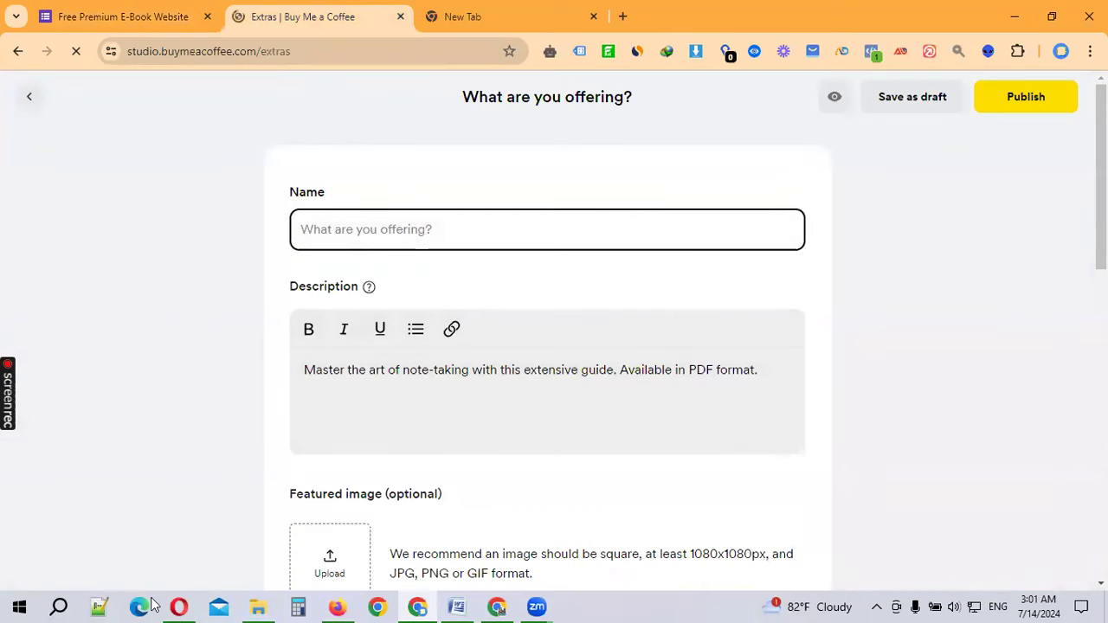
# Browse from 2024FullTimeBlueprint, via 1. EBOOK, into 2. SALES PAGE and open its Word document
pyautogui.click(456, 606)
pyautogui.click(456, 606)
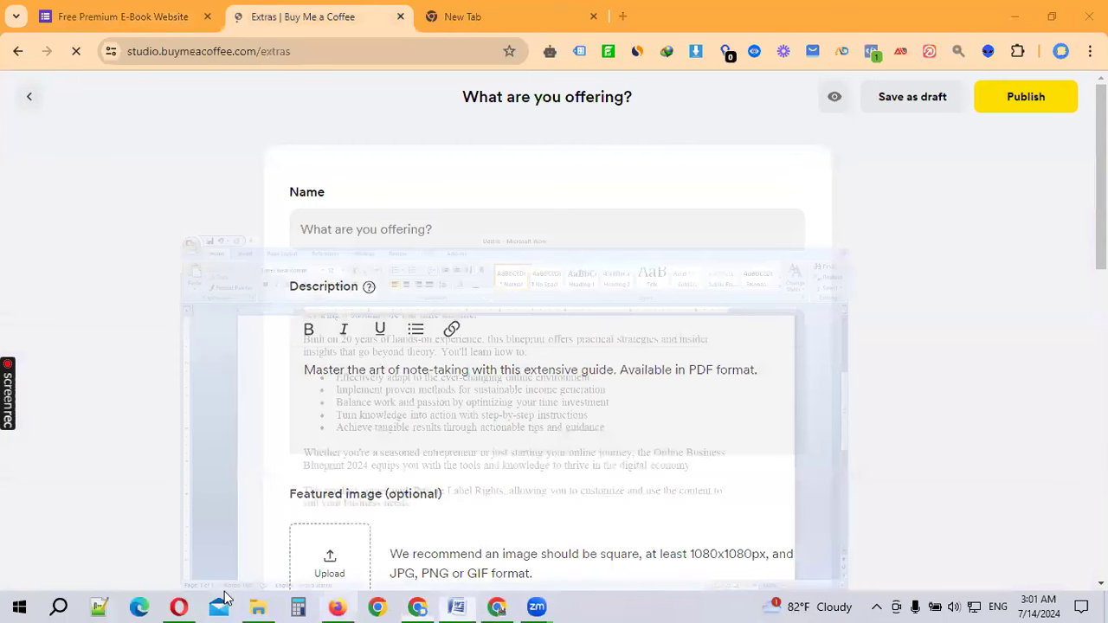
pyautogui.click(270, 603)
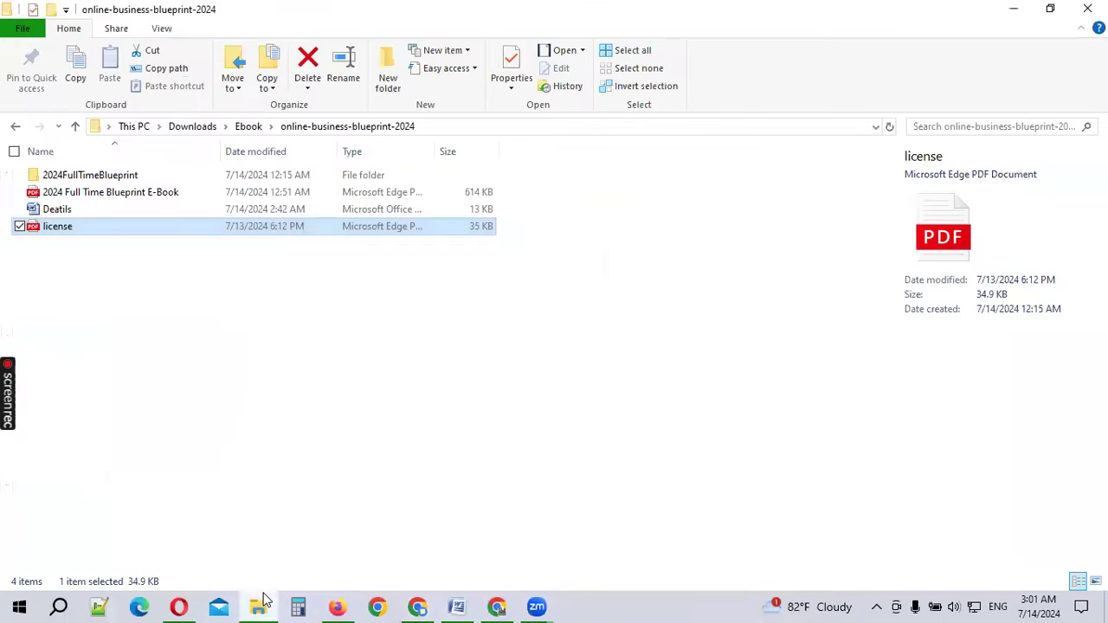
pyautogui.click(178, 315)
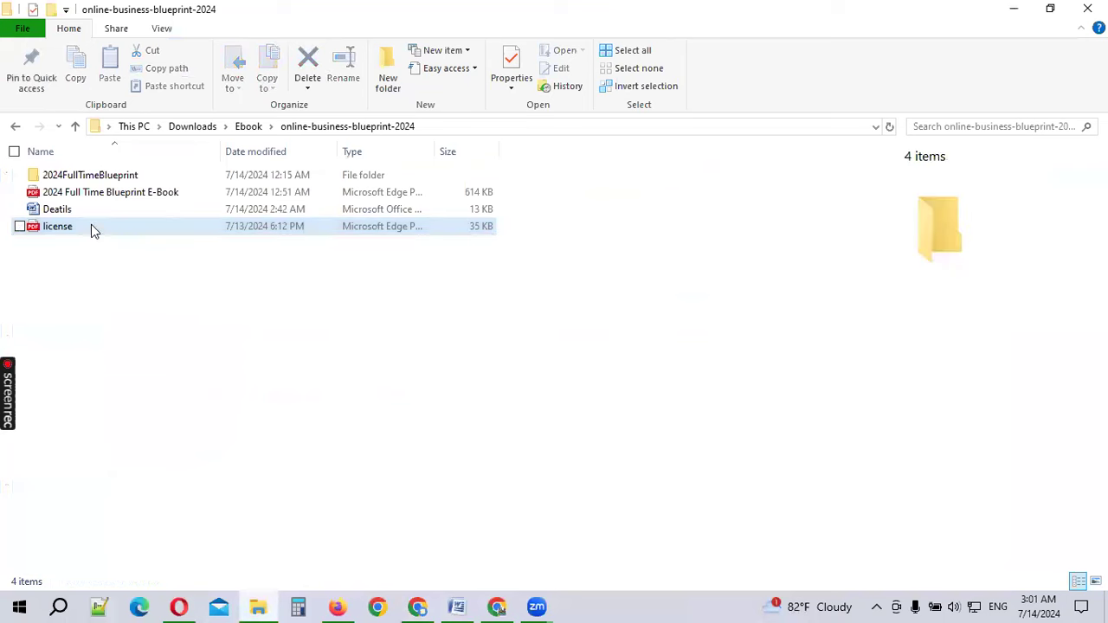
pyautogui.doubleClick(102, 182)
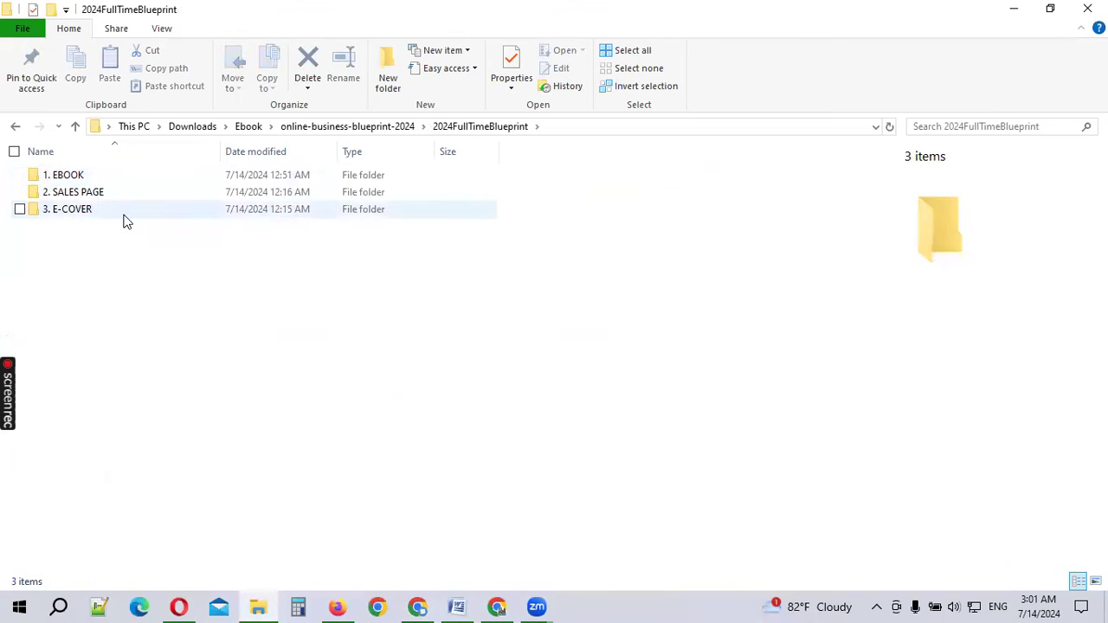
pyautogui.doubleClick(102, 179)
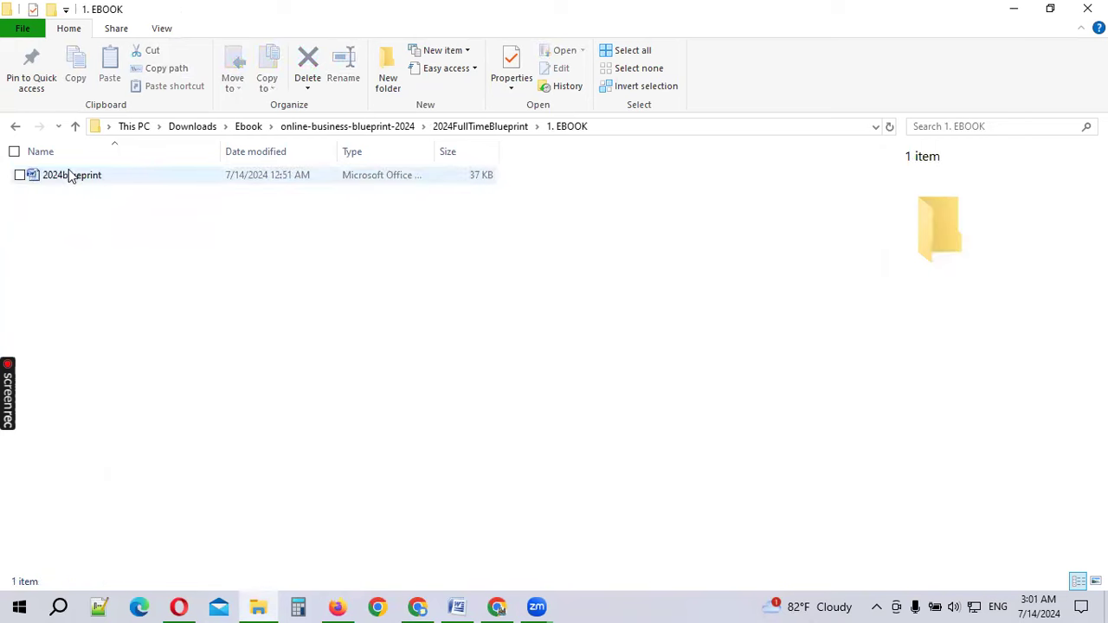
pyautogui.click(76, 127)
pyautogui.doubleClick(110, 195)
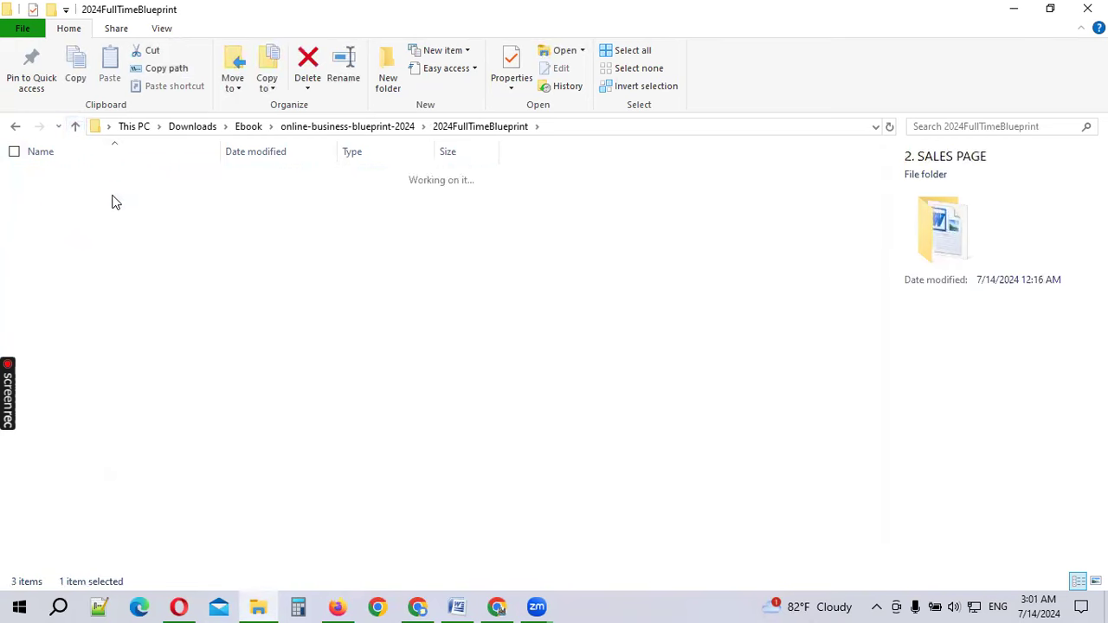
pyautogui.doubleClick(124, 176)
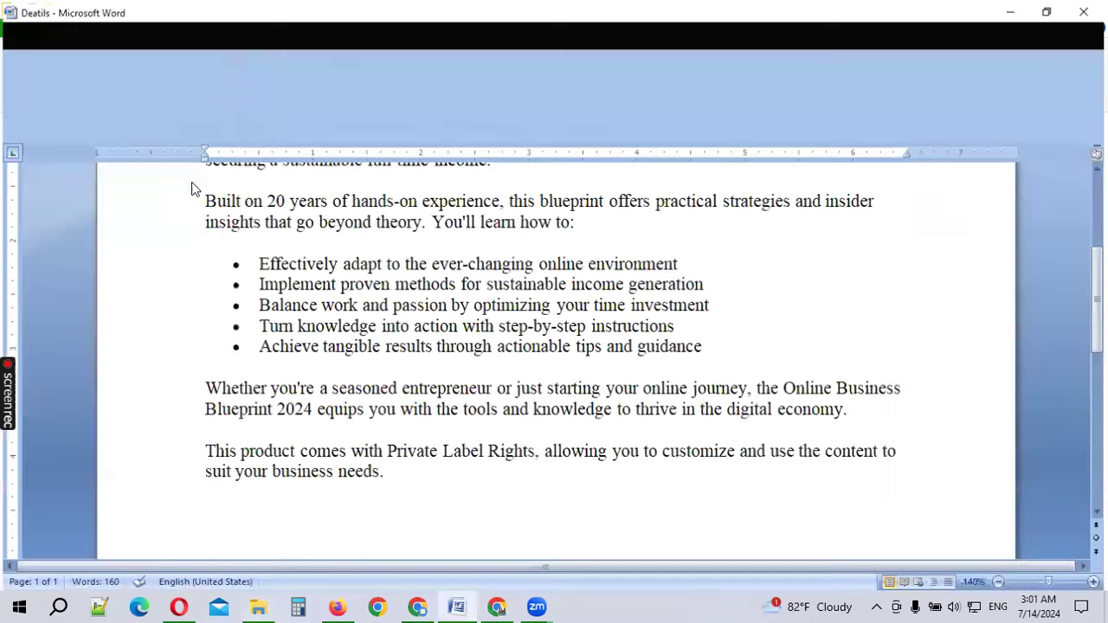
# Scroll down through the fulltimeincome2024ebookresellercopy sales-page document
pyautogui.scroll(-20, 378, 325)
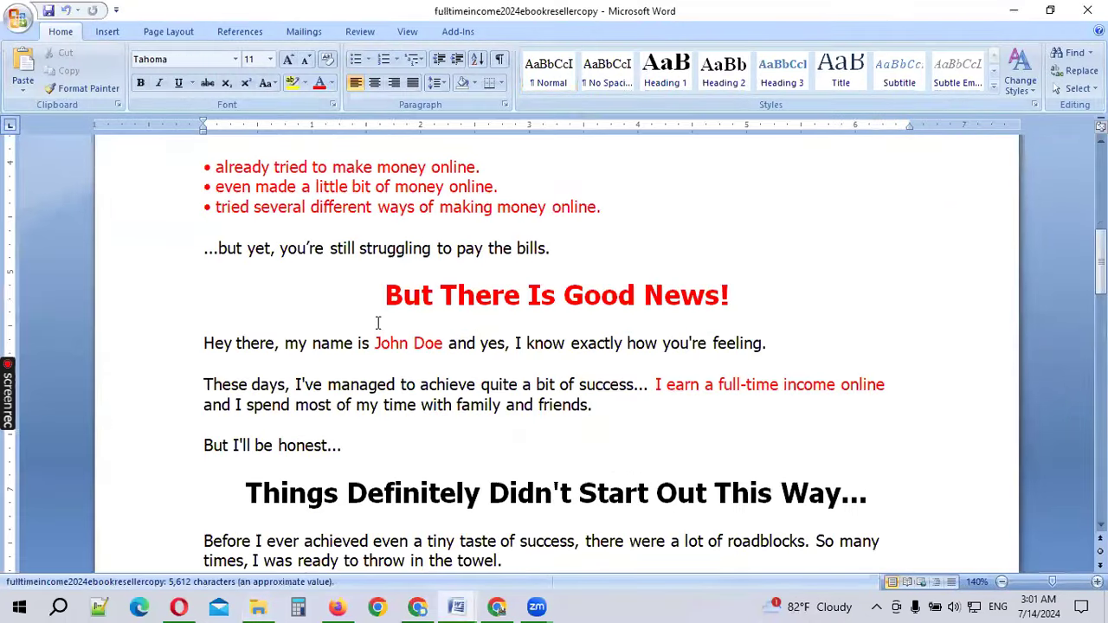
pyautogui.scroll(-3, 623, 418)
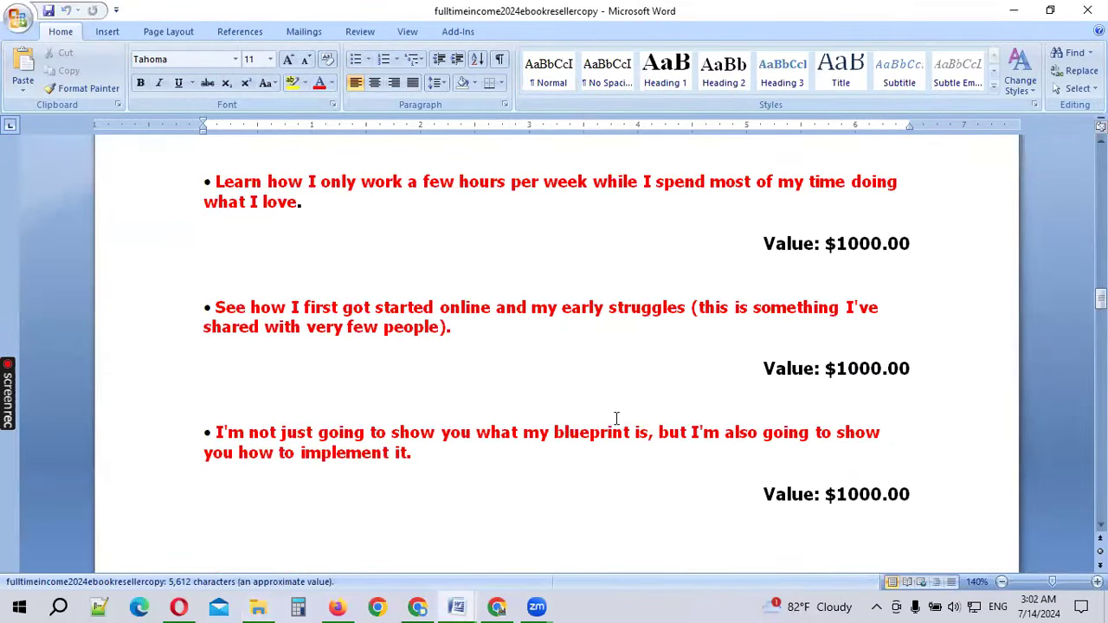
pyautogui.scroll(-20, 311, 344)
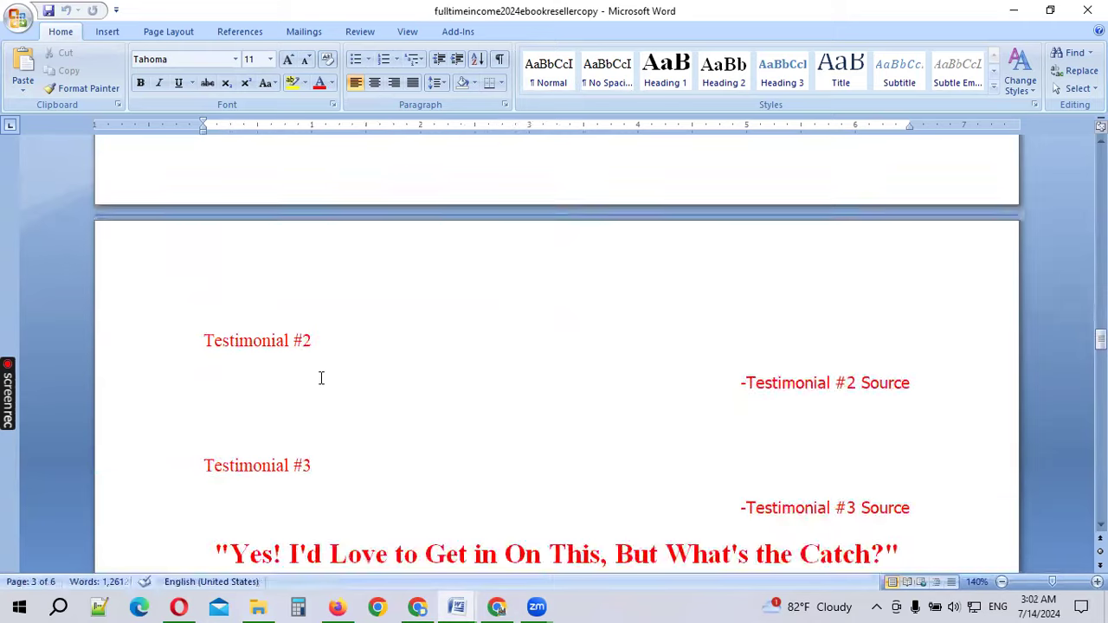
pyautogui.scroll(-2, 433, 388)
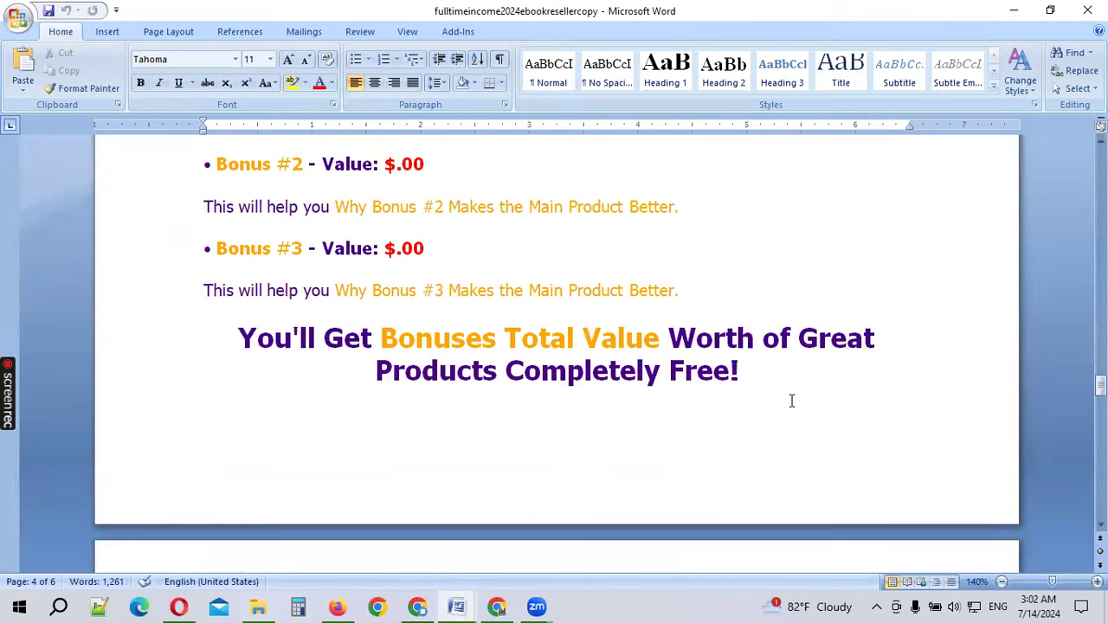
pyautogui.scroll(-6, 318, 316)
pyautogui.scroll(-20, 635, 415)
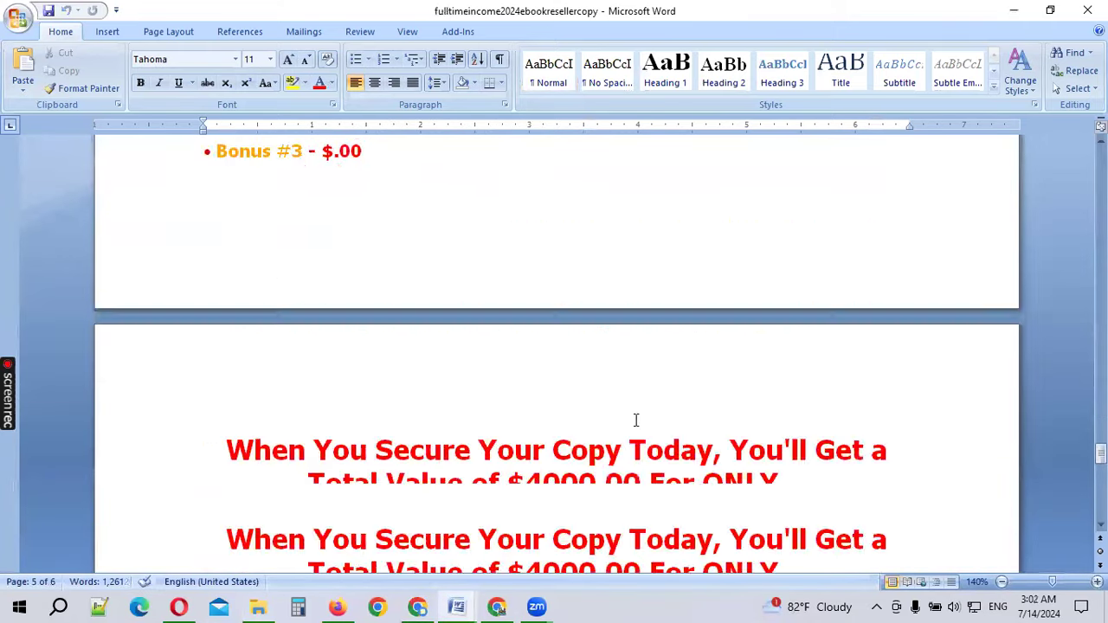
pyautogui.scroll(15, 532, 424)
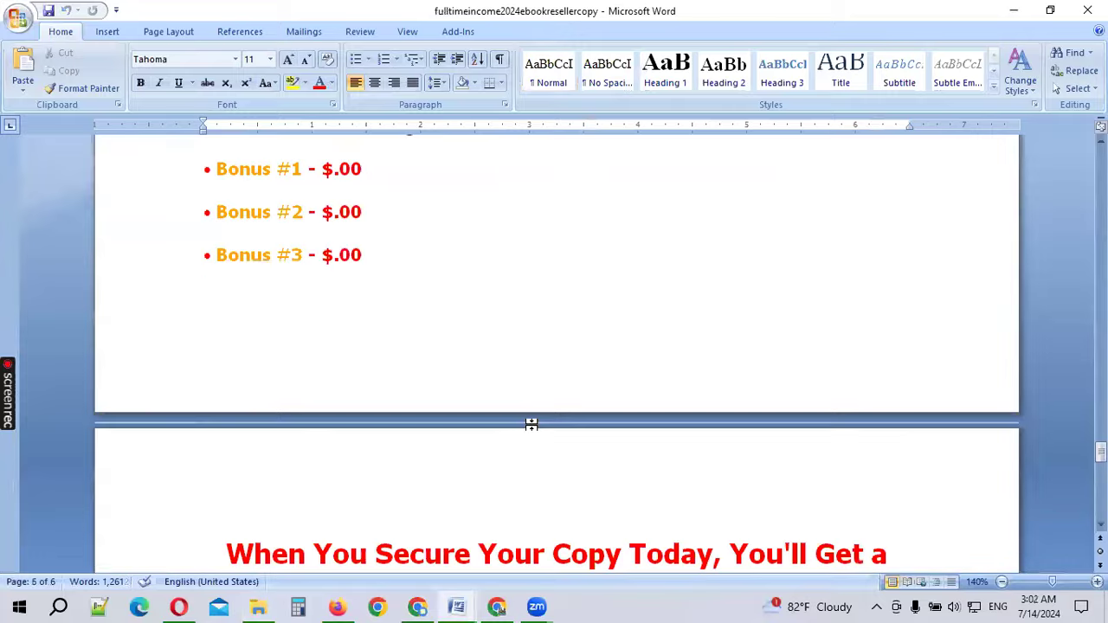
pyautogui.scroll(-4, 532, 425)
# Scroll back up, close the sales-page document, and minimise Deatils to reveal the 2. SALES PAGE folder
pyautogui.scroll(20, 533, 425)
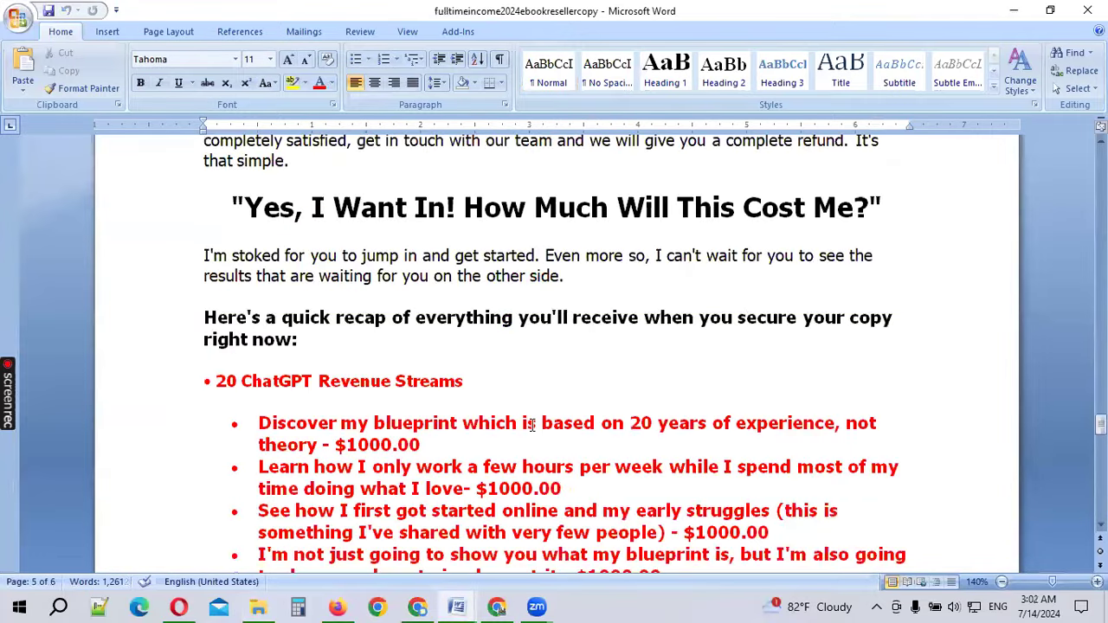
pyautogui.scroll(20, 533, 425)
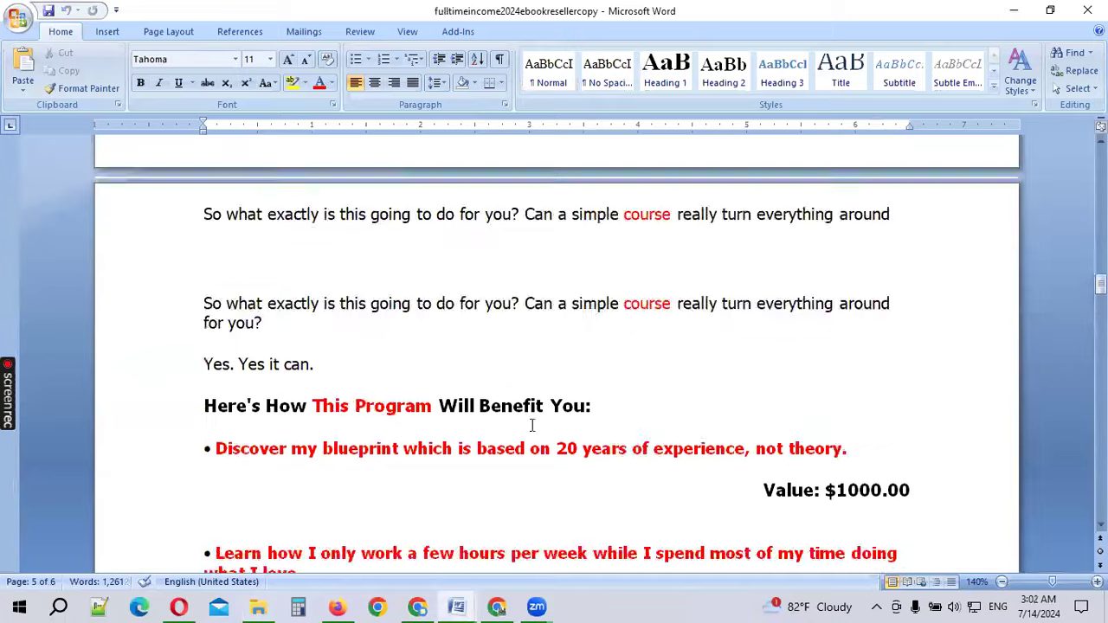
pyautogui.scroll(8, 533, 424)
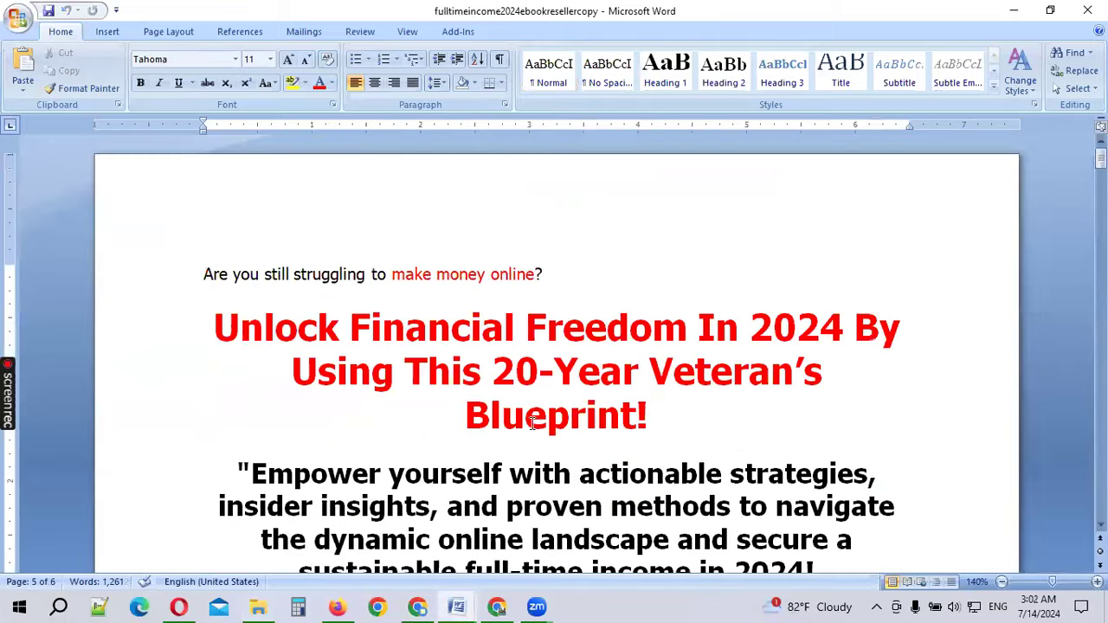
pyautogui.scroll(-9, 417, 374)
pyautogui.scroll(-5, 410, 280)
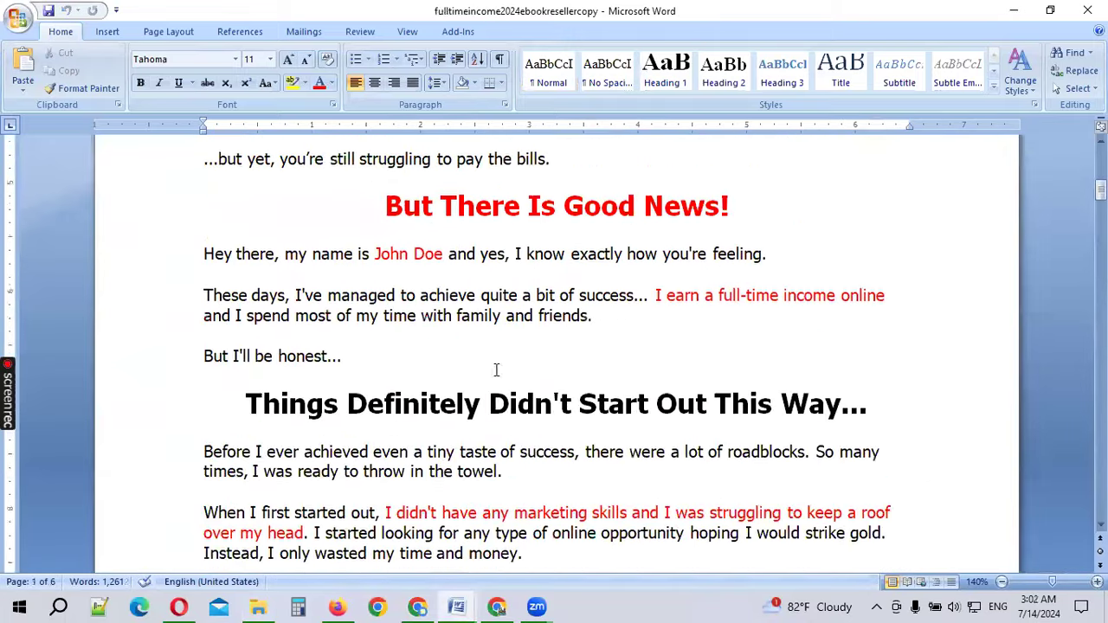
pyautogui.scroll(8, 415, 381)
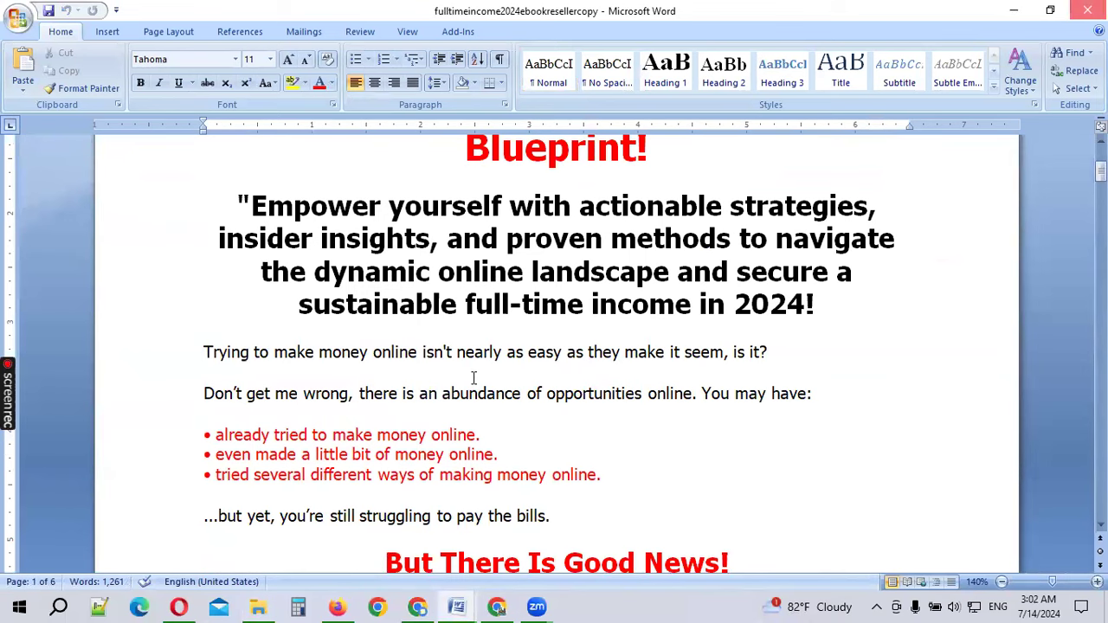
pyautogui.click(1088, 9)
pyautogui.click(1015, 12)
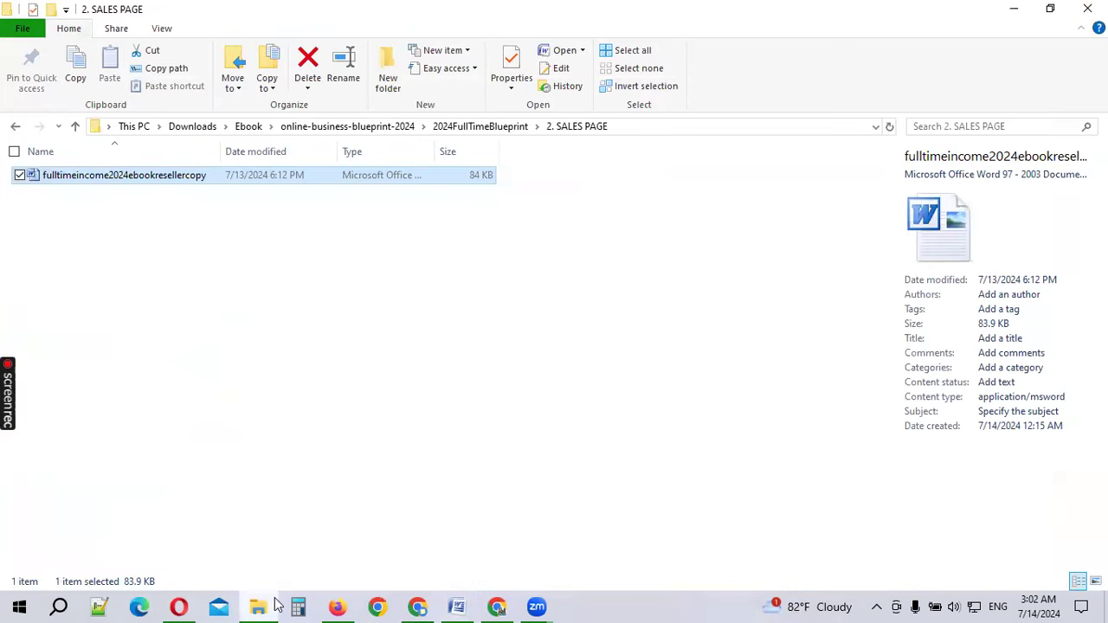
# Return to the SALES PAGE folder, go up to online-business-blueprint-2024, and open Deatils in Word
pyautogui.click(363, 384)
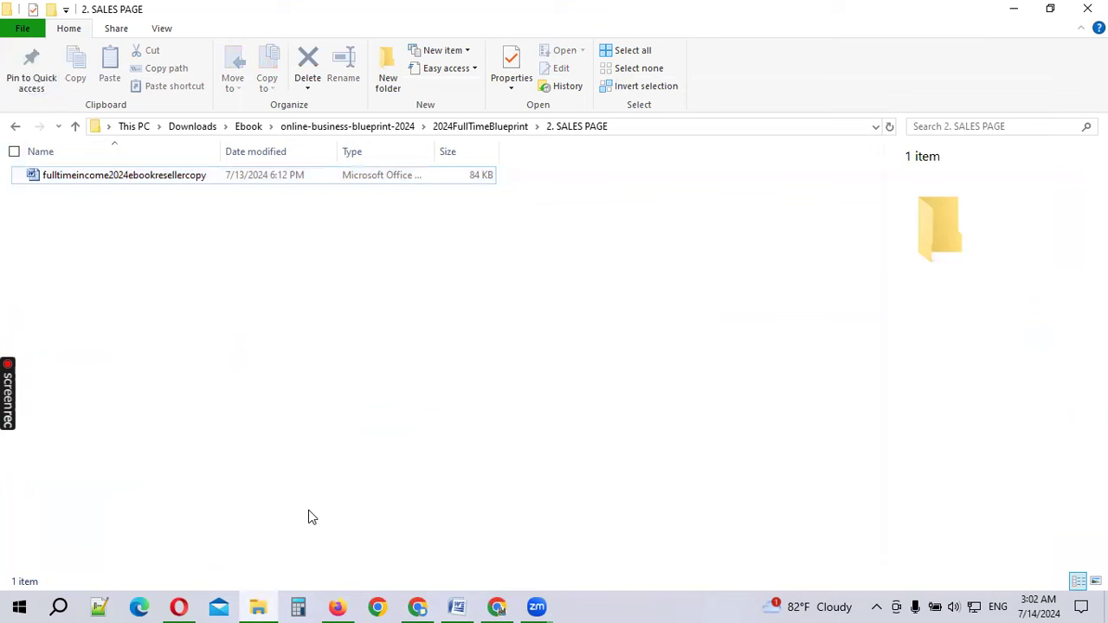
pyautogui.hotkey('alt', 'Tab')
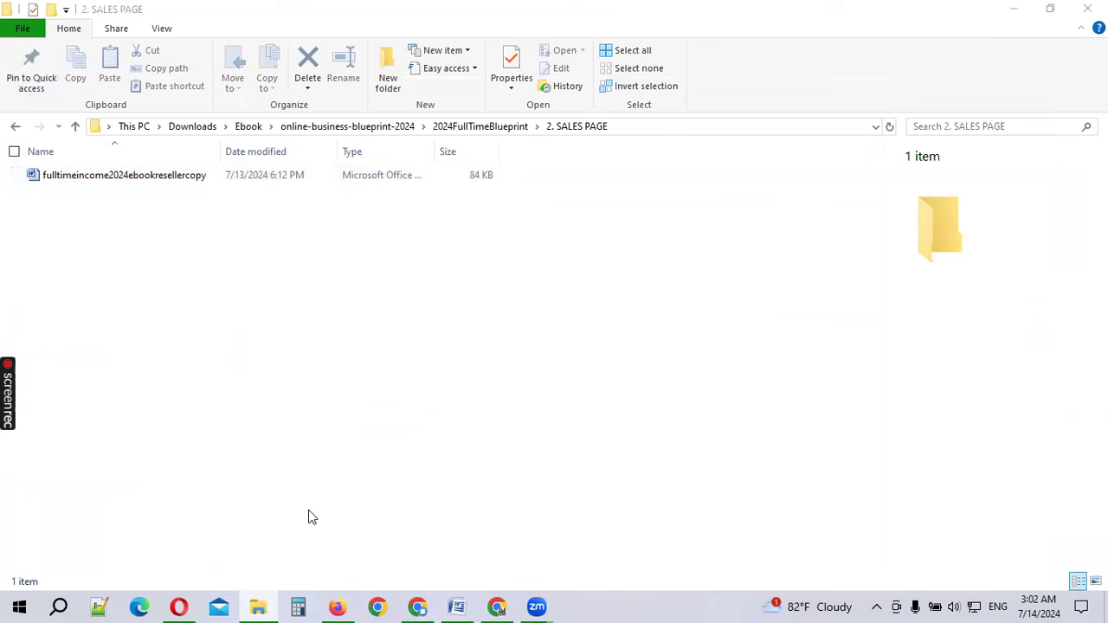
pyautogui.click(313, 517)
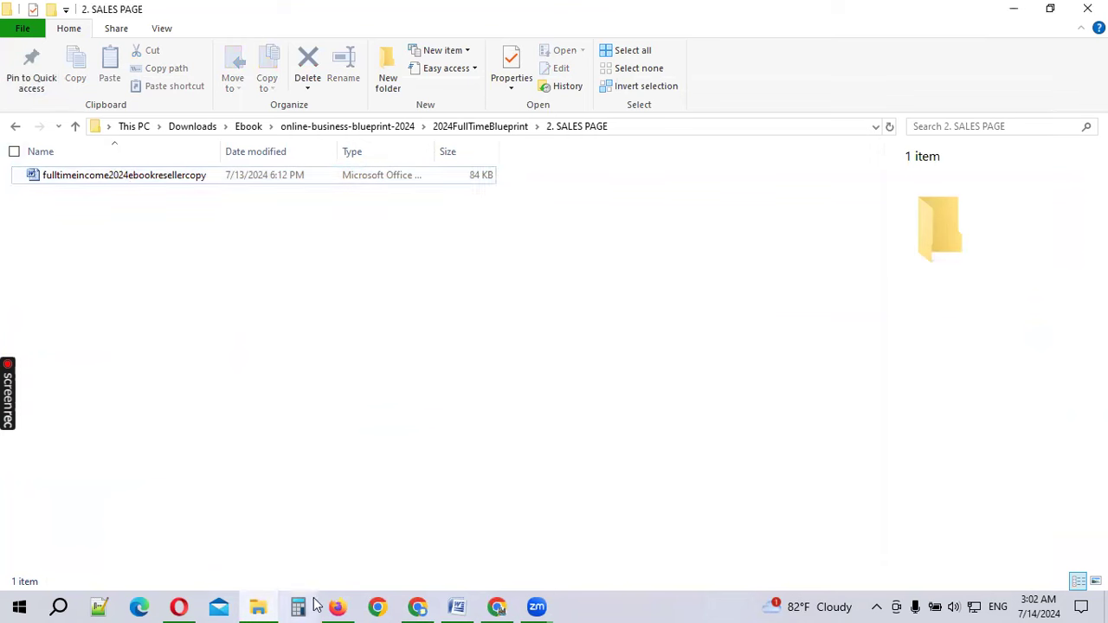
pyautogui.click(338, 606)
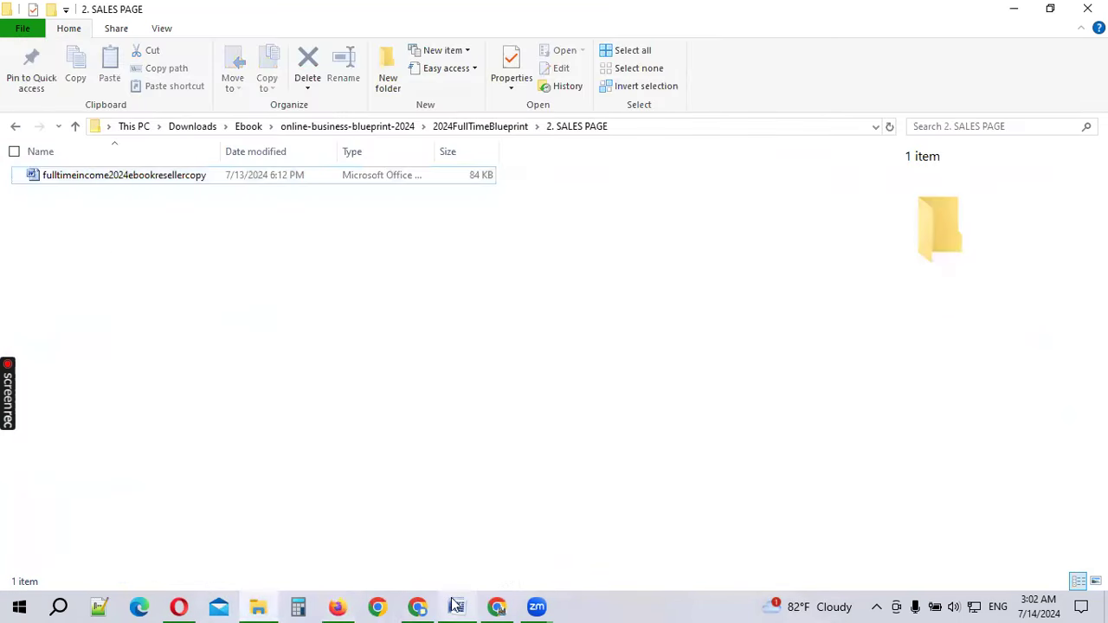
pyautogui.click(418, 606)
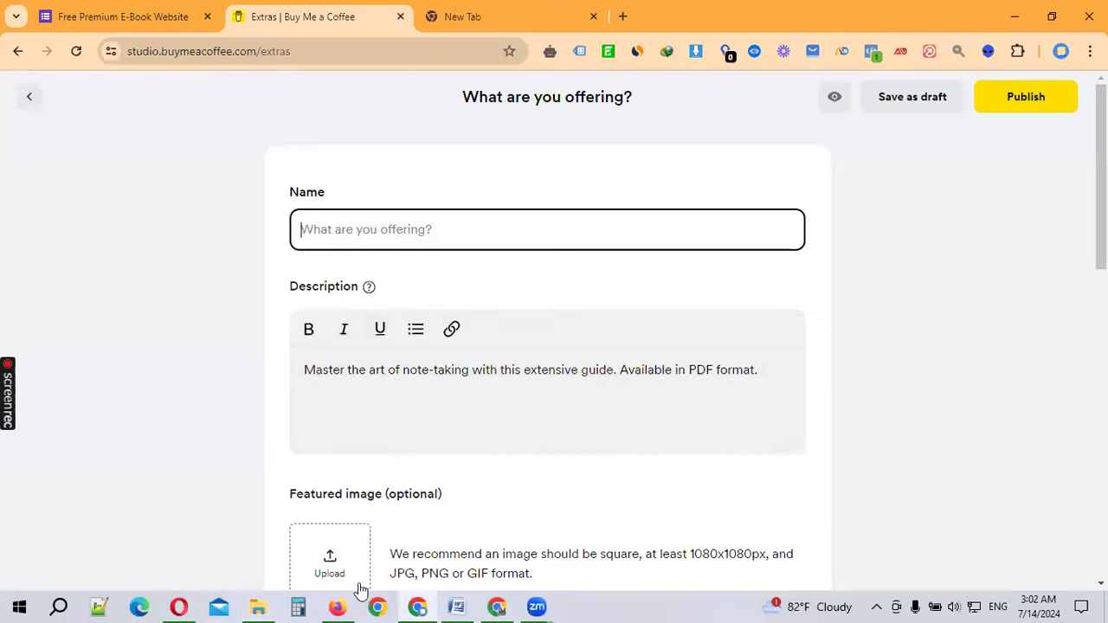
pyautogui.click(259, 606)
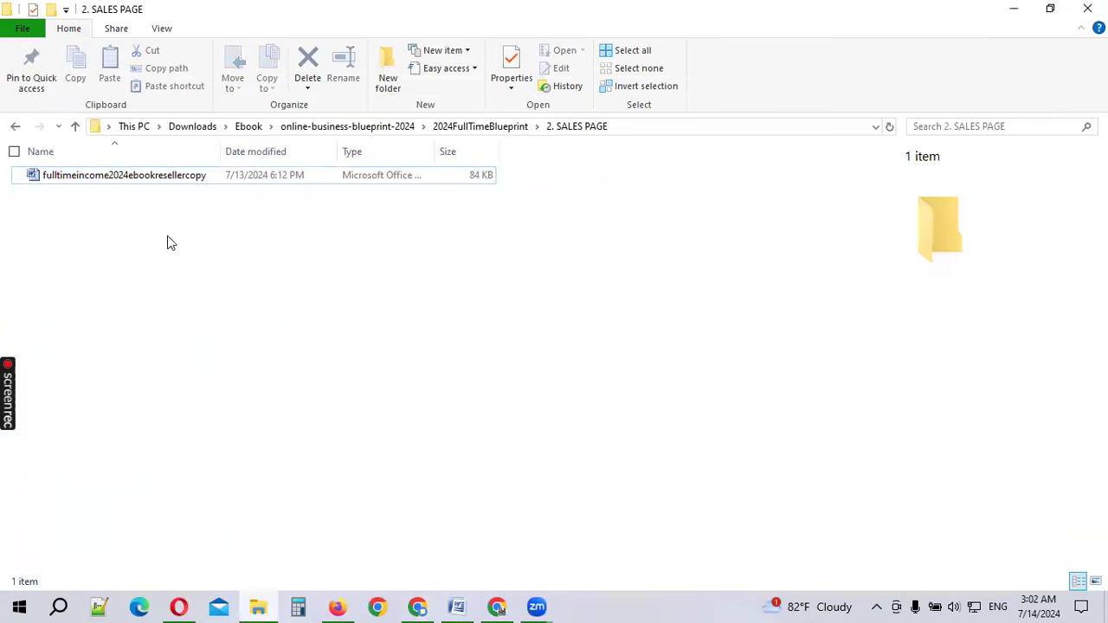
pyautogui.click(76, 128)
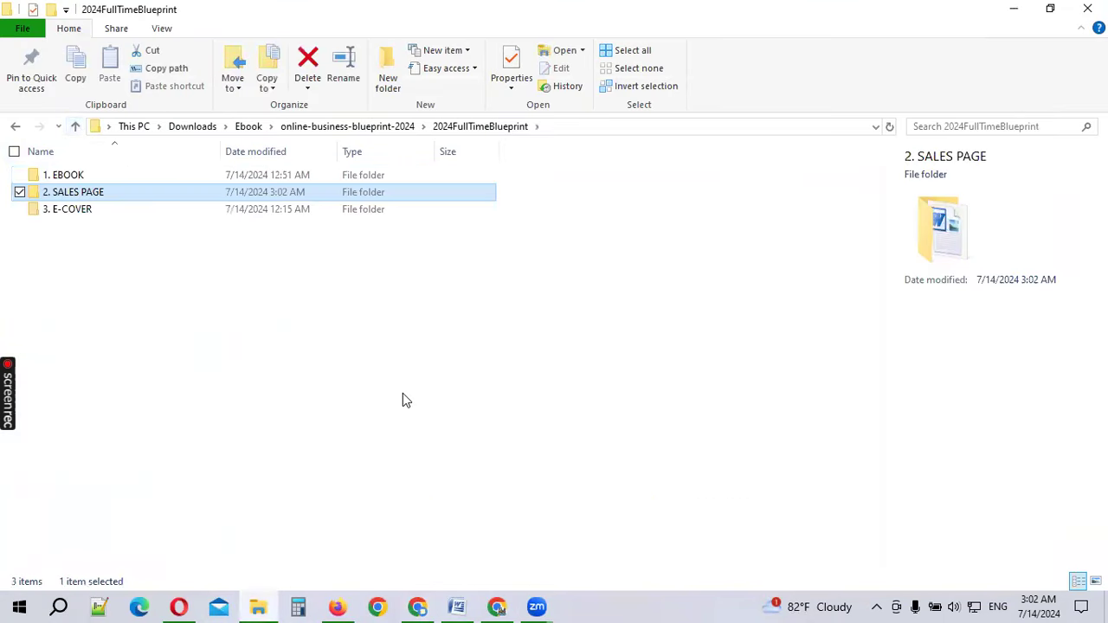
pyautogui.click(75, 126)
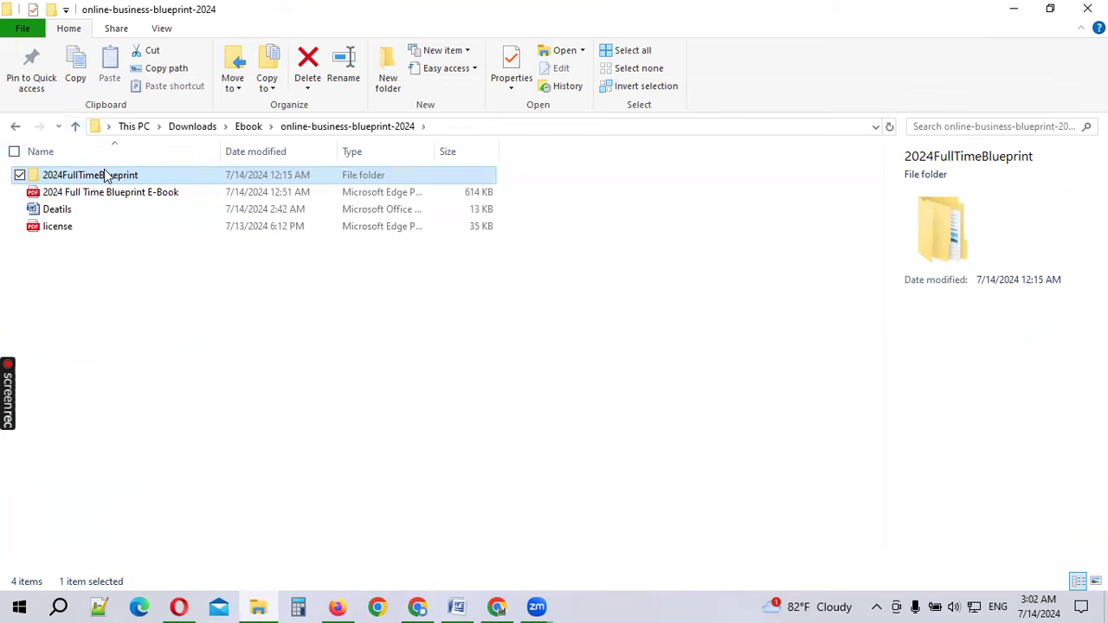
pyautogui.doubleClick(78, 211)
# Copy the Online Business Blueprint 2024 title from Deatils and paste it into the listing's Name field
pyautogui.scroll(5, 308, 242)
pyautogui.click(487, 358)
pyautogui.click(356, 275)
pyautogui.moveTo(866, 275); pyautogui.dragTo(264, 275)
pyautogui.hotkey('ctrl', 'c')
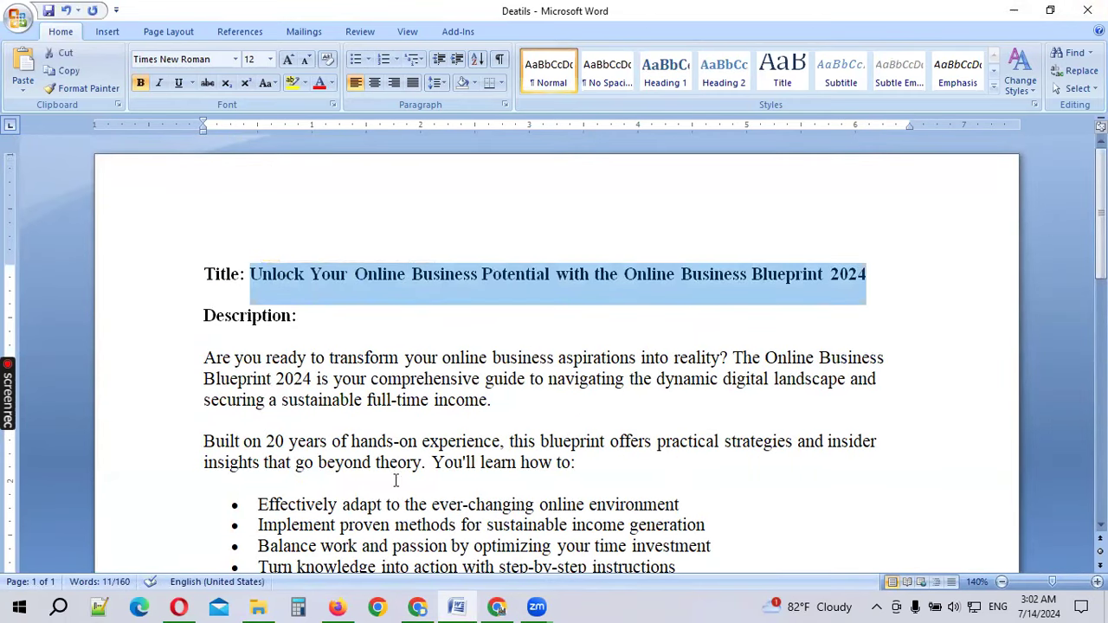
pyautogui.click(417, 607)
pyautogui.hotkey('ctrl', 'v')
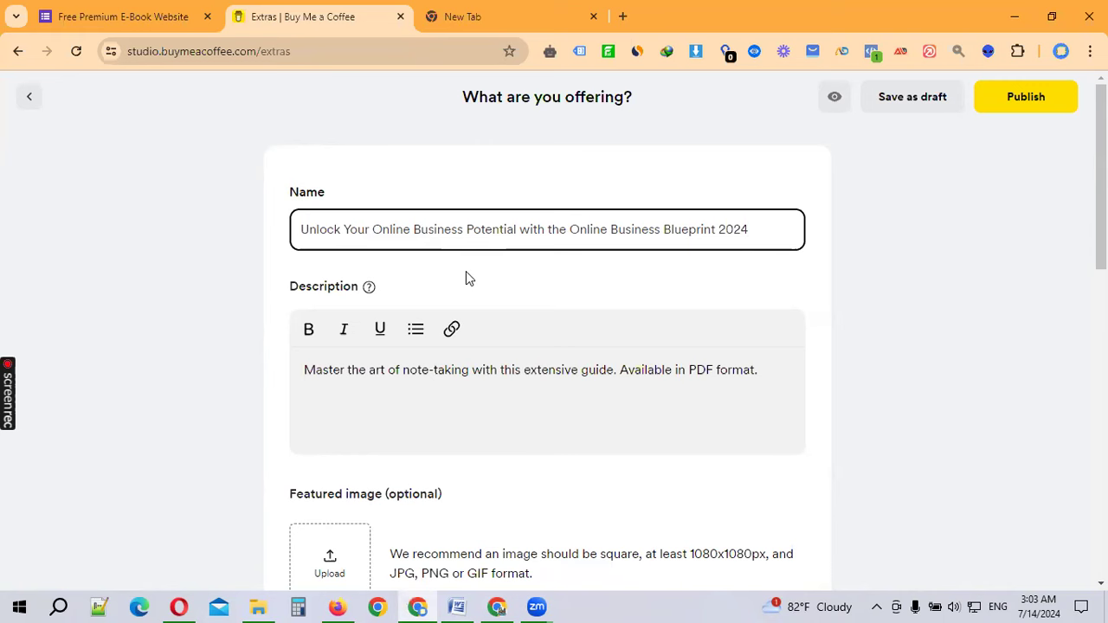
pyautogui.click(163, 14)
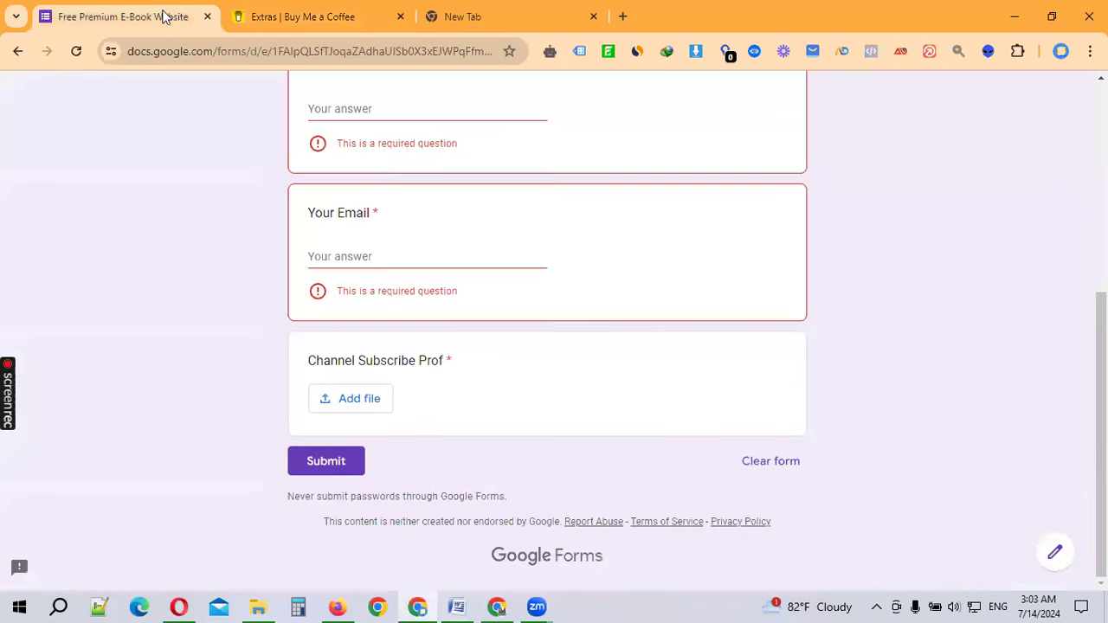
pyautogui.click(332, 12)
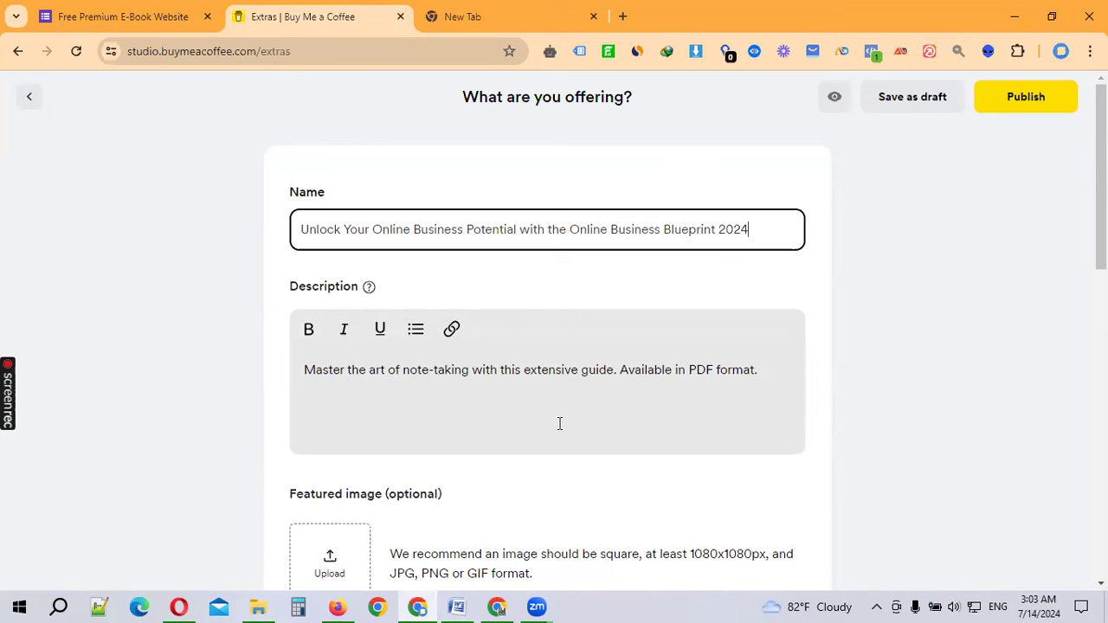
pyautogui.scroll(-3, 559, 423)
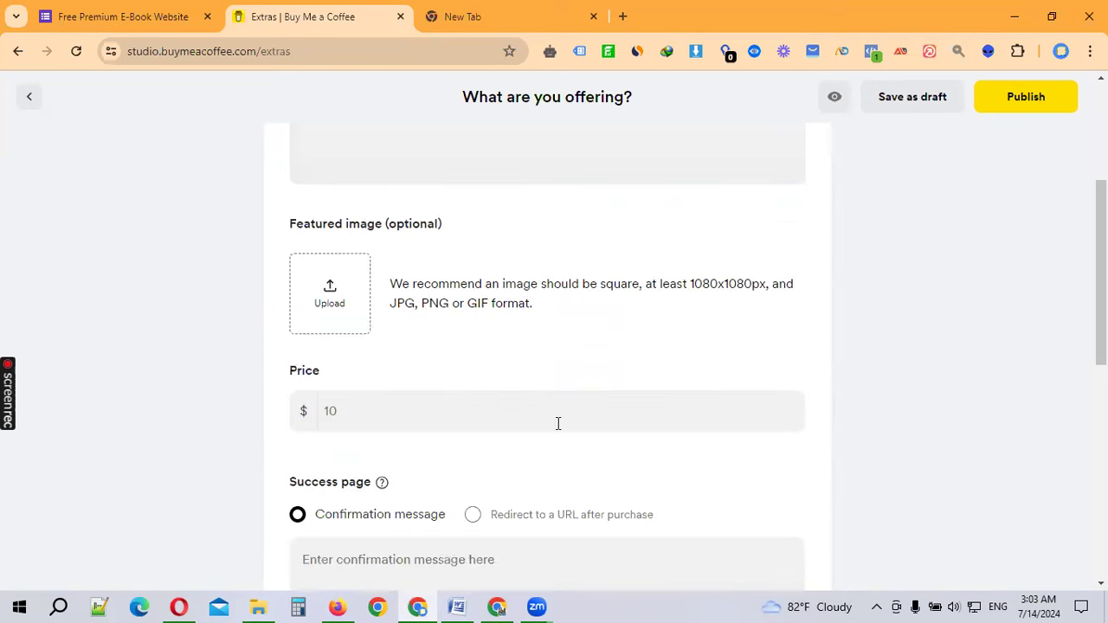
pyautogui.scroll(3, 549, 422)
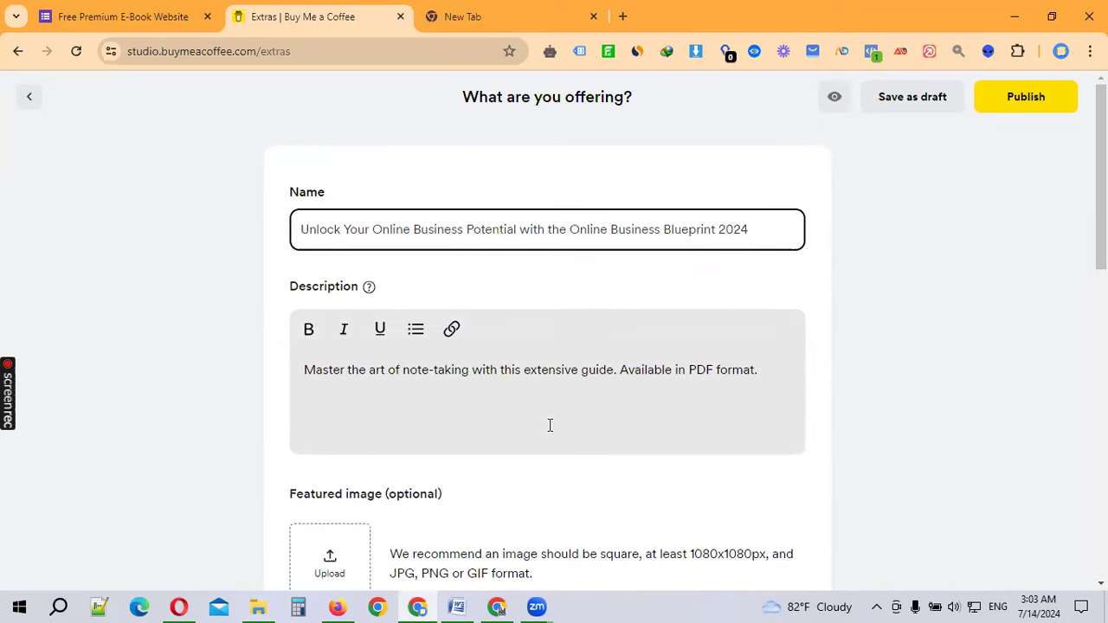
pyautogui.click(386, 400)
# Replace the Description text with the description copied from the Deatils Word document
pyautogui.click(456, 607)
pyautogui.moveTo(208, 357); pyautogui.dragTo(383, 396)
pyautogui.hotkey('ctrl', 'c')
pyautogui.click(1014, 10)
pyautogui.click(400, 373)
pyautogui.hotkey('ctrl', 'v')
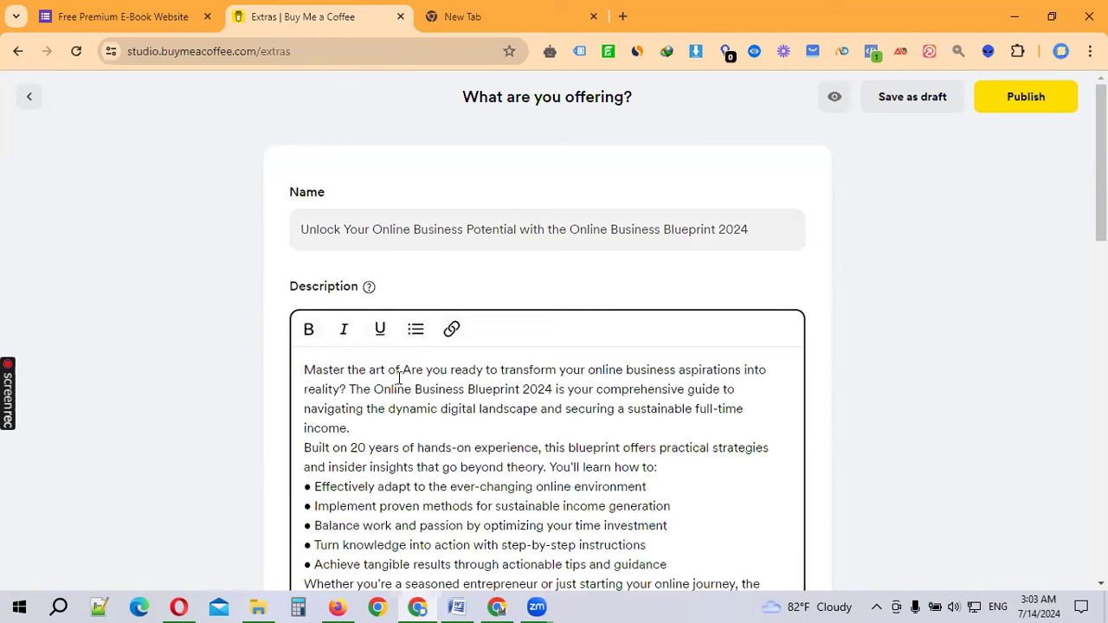
pyautogui.hotkey('ctrl', 'a')
pyautogui.hotkey('ctrl', 'v')
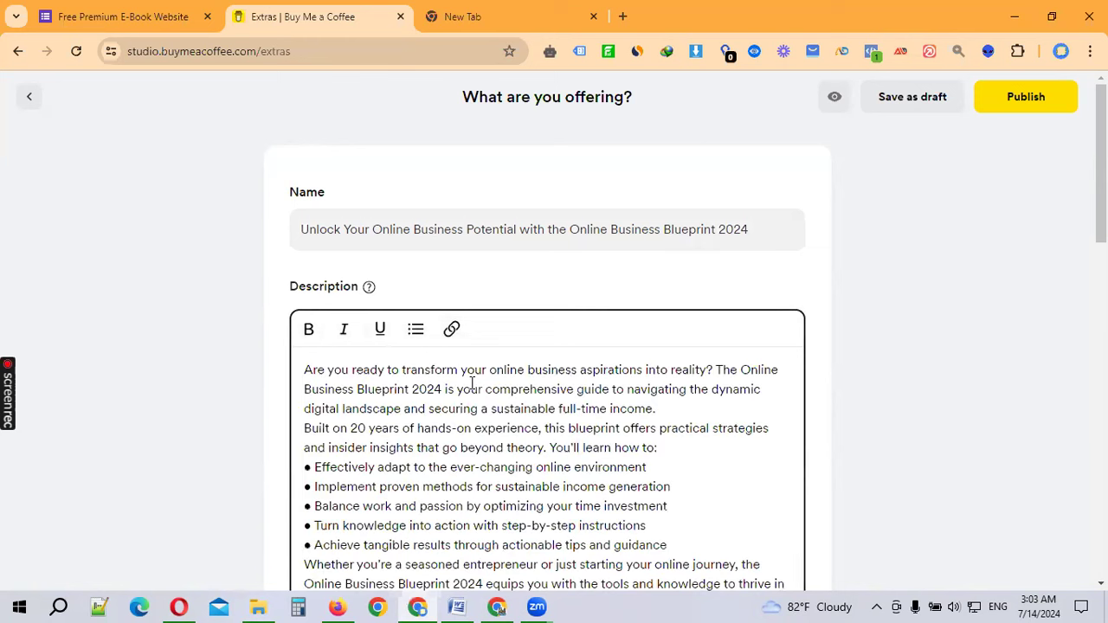
# Remove the trailing empty line and add a blank line before the 'Whether…' paragraph
pyautogui.scroll(-3, 487, 407)
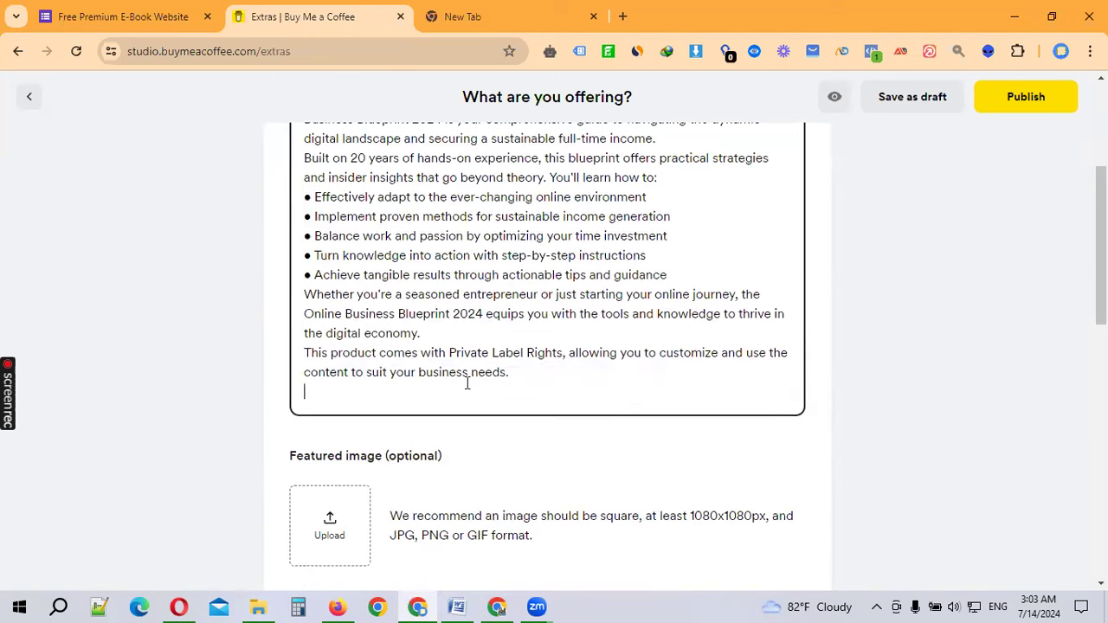
pyautogui.press('BackSpace')
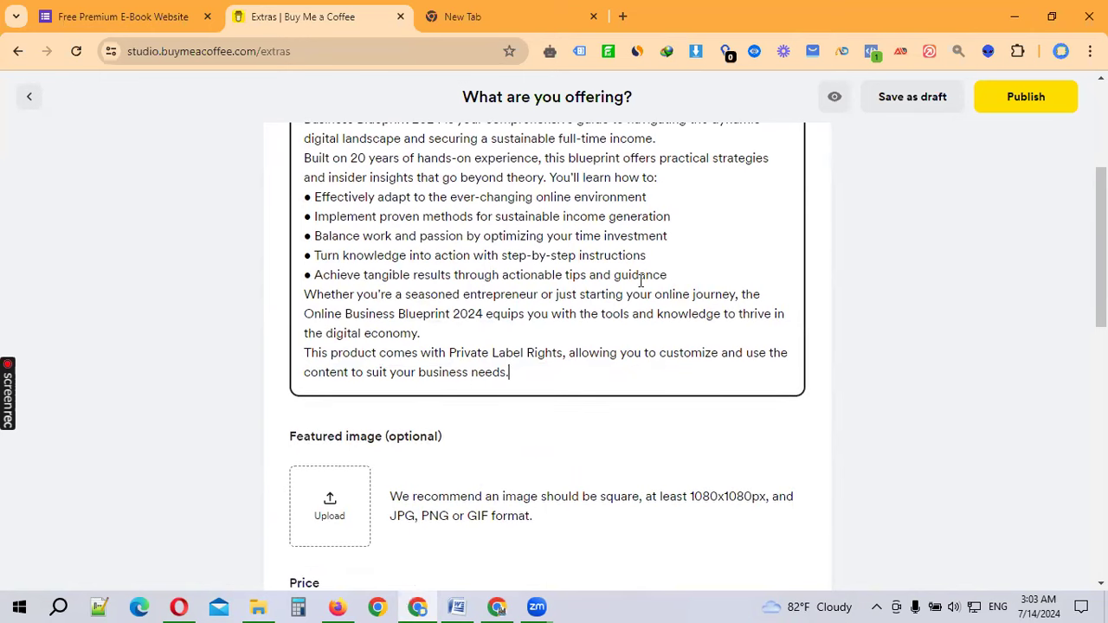
pyautogui.press('Right')
pyautogui.press('Return')
# Add a blank line above the 'You'll learn how to:' bullet list
pyautogui.scroll(3, 561, 334)
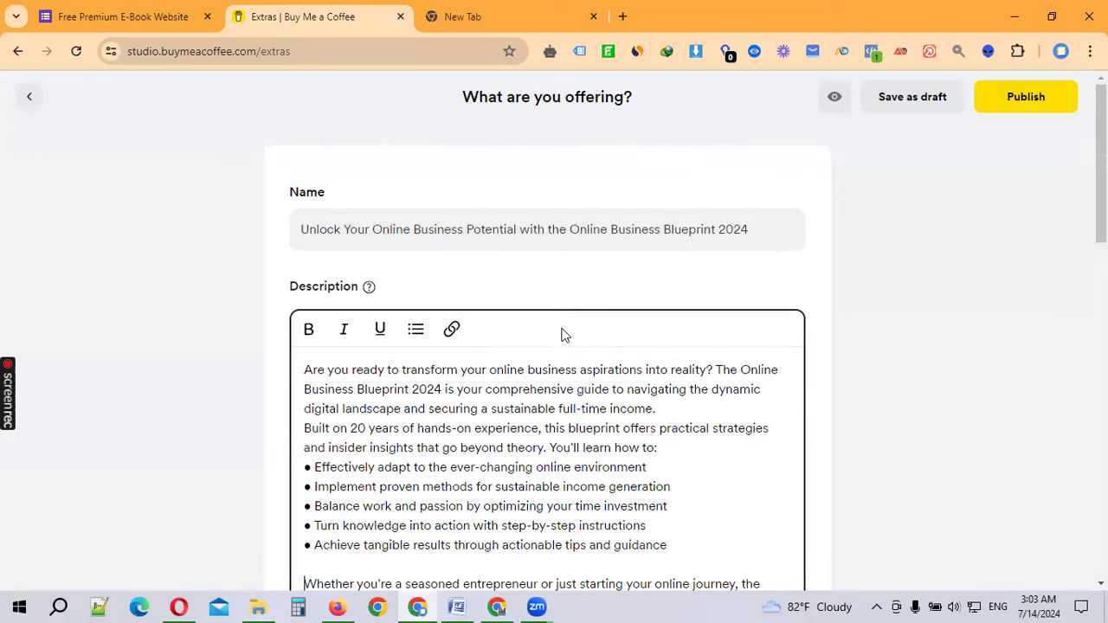
pyautogui.click(680, 416)
pyautogui.press('Right')
pyautogui.press('Return')
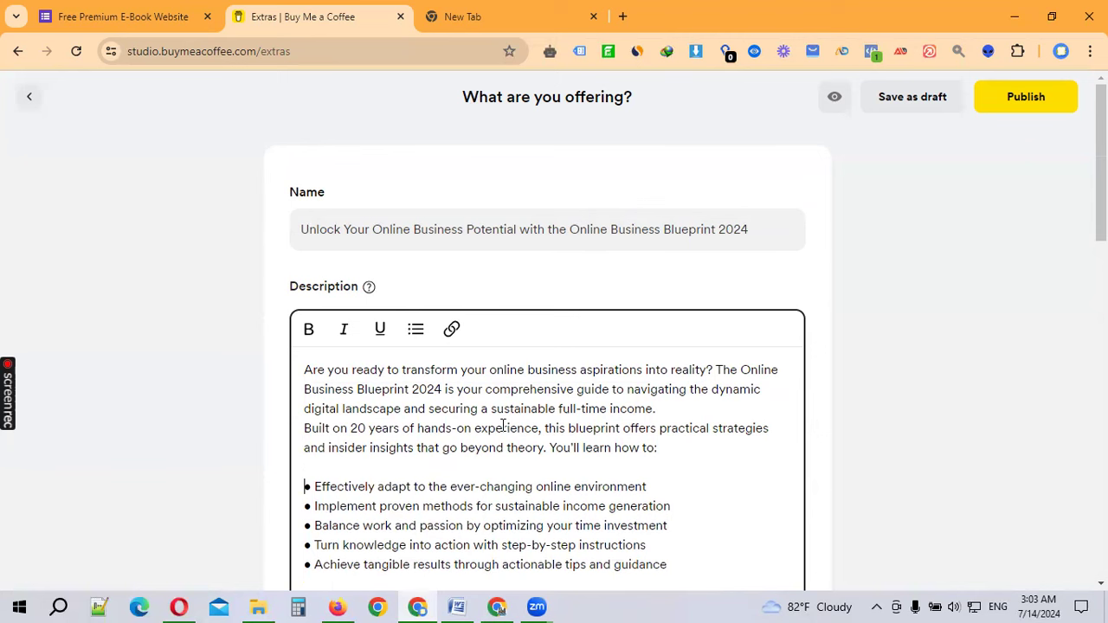
pyautogui.scroll(-3, 632, 389)
pyautogui.scroll(1, 776, 425)
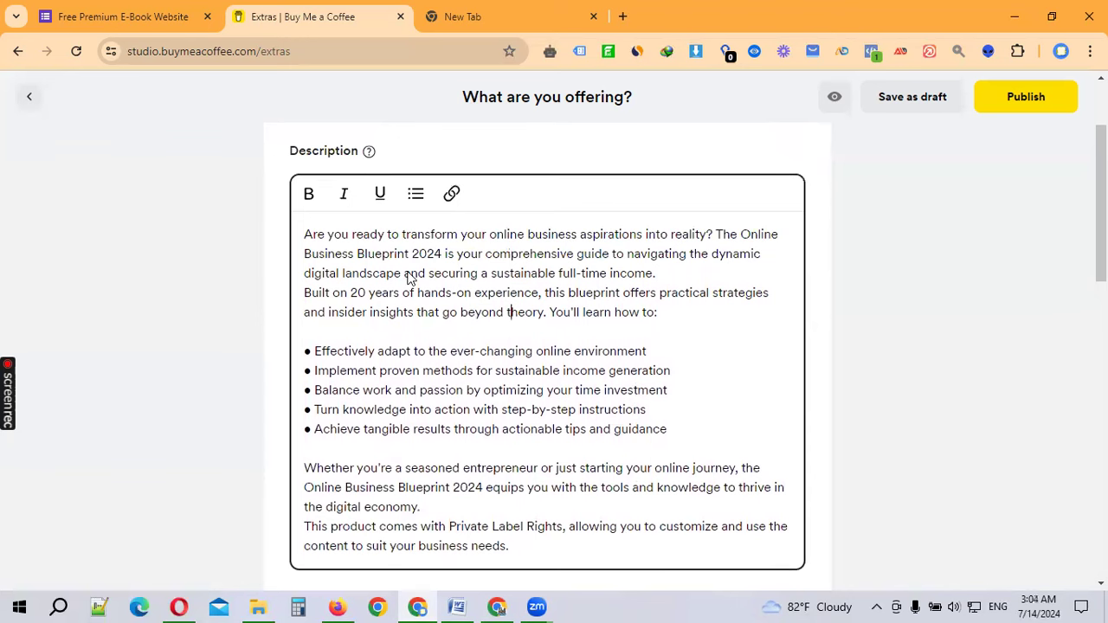
pyautogui.scroll(-5, 411, 279)
pyautogui.moveTo(410, 269); pyautogui.dragTo(664, 270)
pyautogui.click(689, 272)
# For the featured image, pick the Online Business Blueprint_ebook cover in Downloads > Ebook > … > 3. E-COVER
pyautogui.click(349, 280)
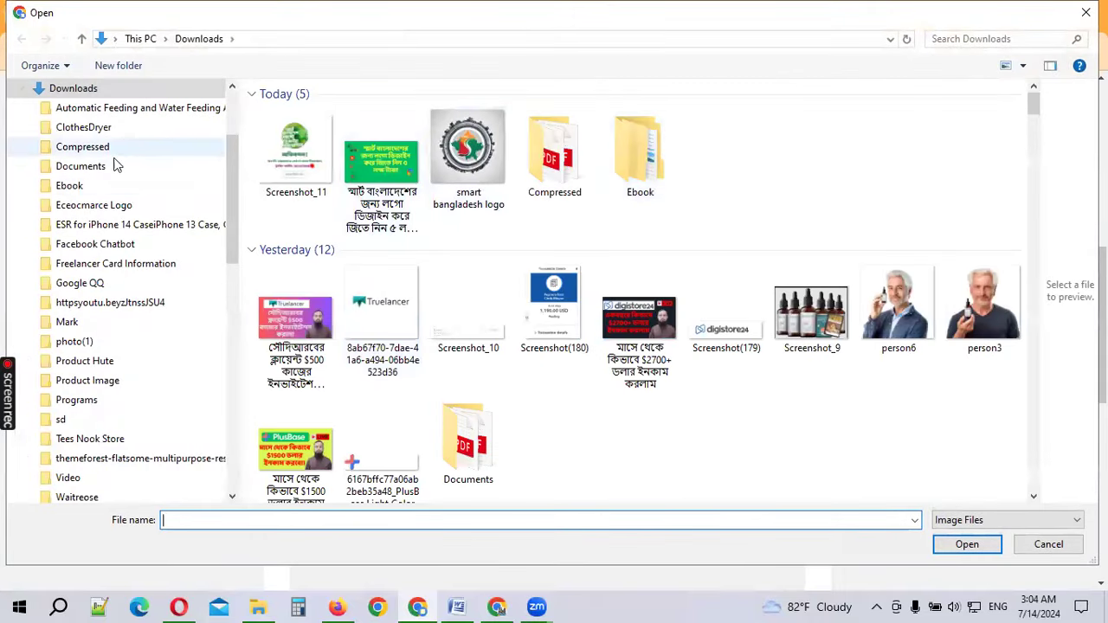
pyautogui.doubleClick(631, 165)
pyautogui.doubleClick(294, 156)
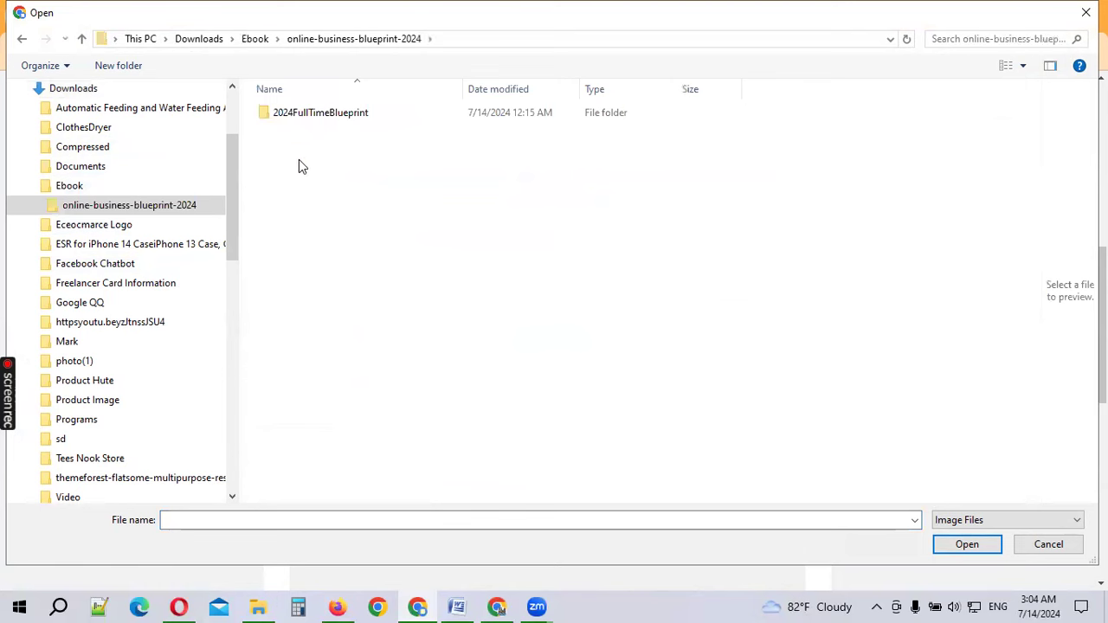
pyautogui.click(345, 119)
pyautogui.doubleClick(345, 120)
pyautogui.doubleClick(323, 151)
pyautogui.click(323, 150)
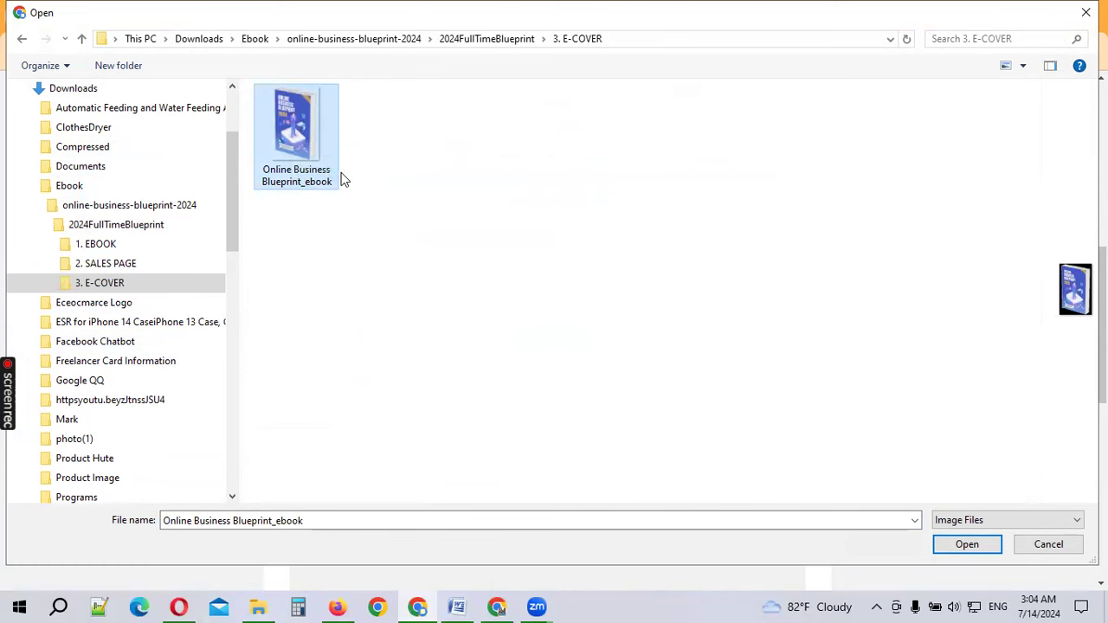
# Preview the cover image full size, then upload it as the featured image
pyautogui.rightClick(297, 139)
pyautogui.click(331, 109)
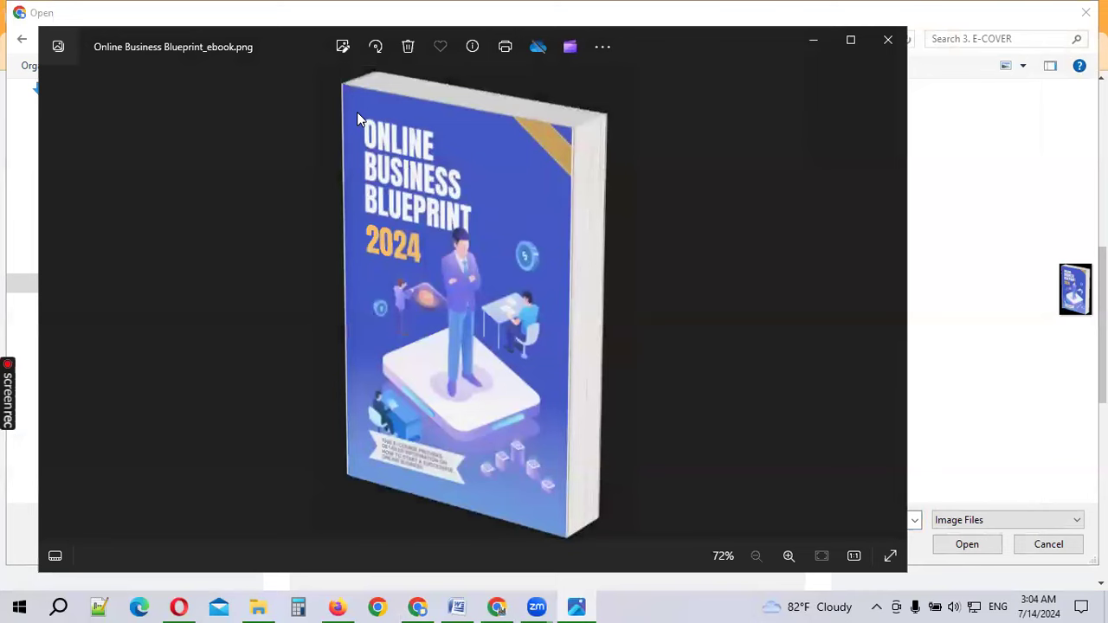
pyautogui.scroll(3, 511, 421)
pyautogui.scroll(-3, 502, 340)
pyautogui.scroll(2, 490, 386)
pyautogui.moveTo(477, 425); pyautogui.dragTo(528, 365)
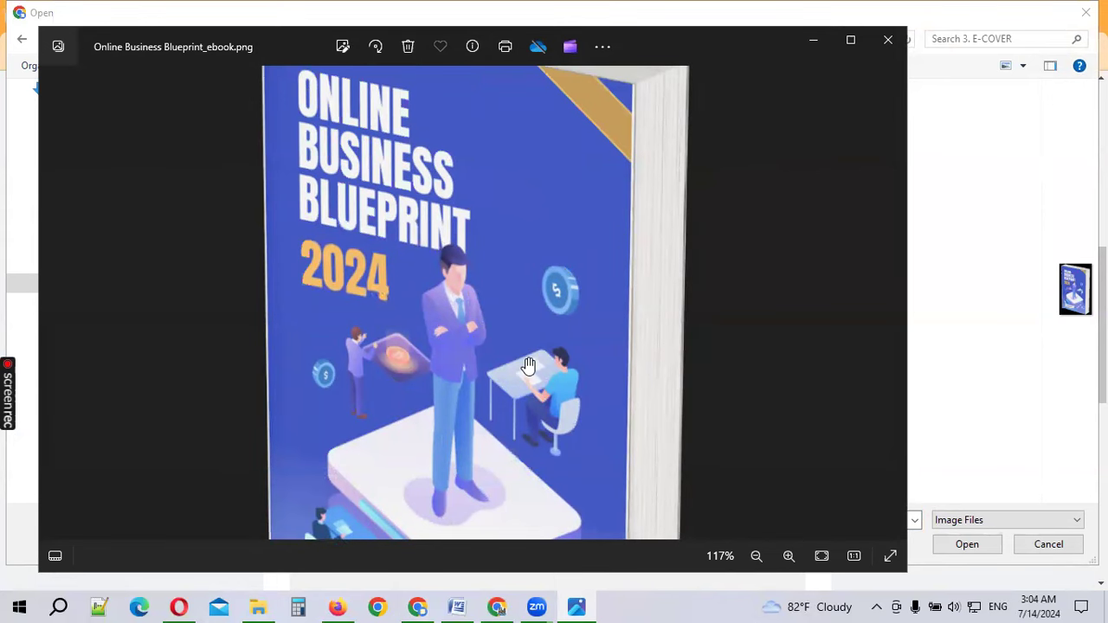
pyautogui.scroll(1, 484, 271)
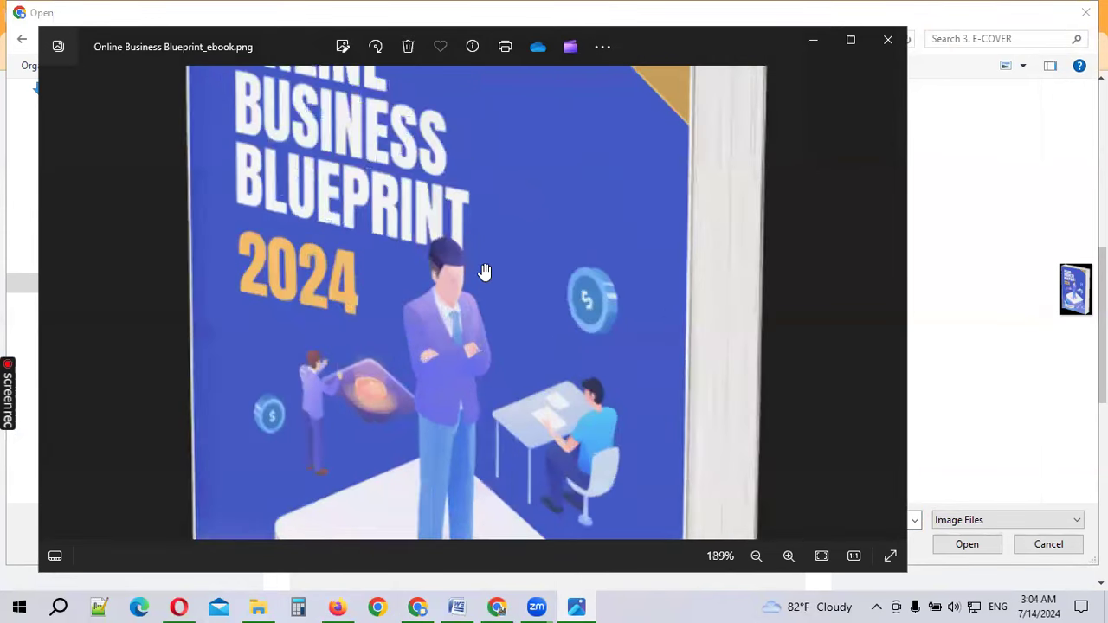
pyautogui.scroll(-2, 485, 272)
pyautogui.click(887, 40)
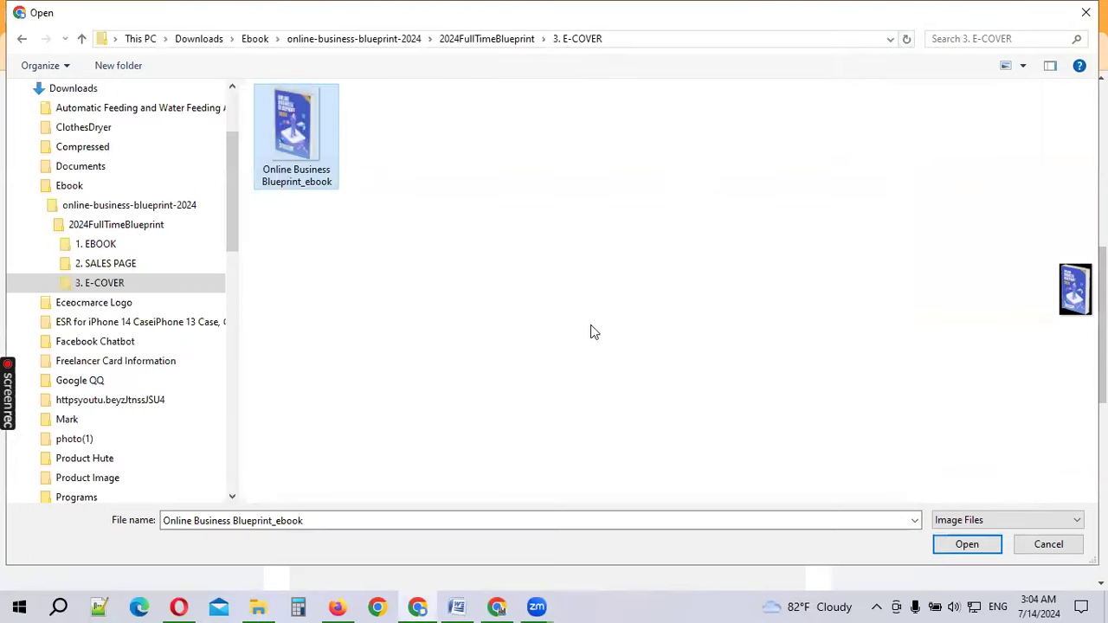
pyautogui.click(966, 545)
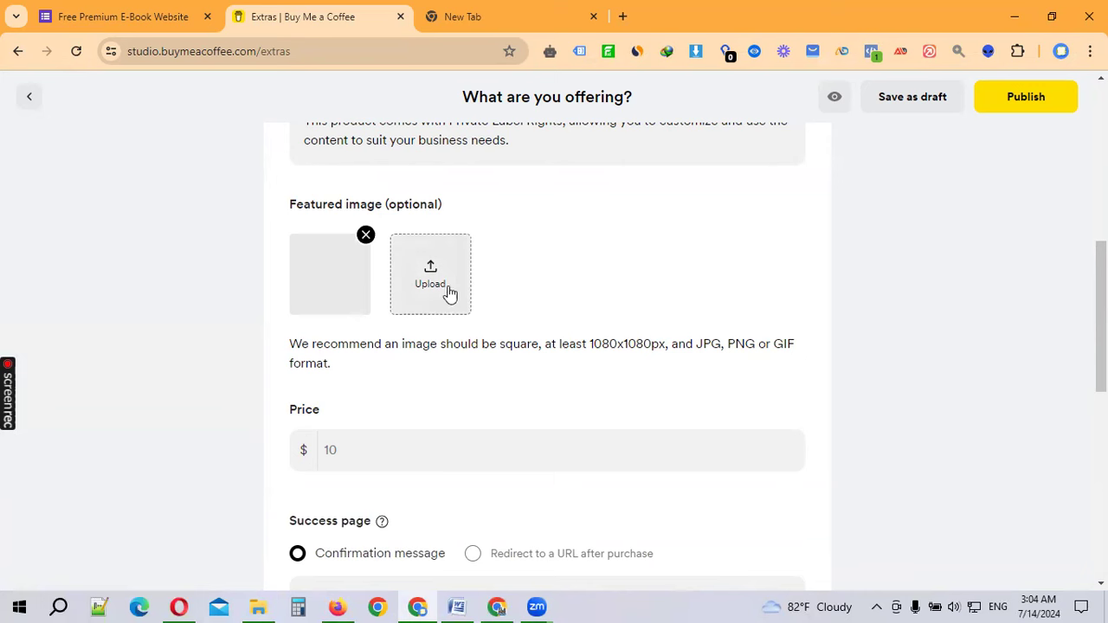
# Change the listing price from the default $10 to $7
pyautogui.scroll(-3, 623, 249)
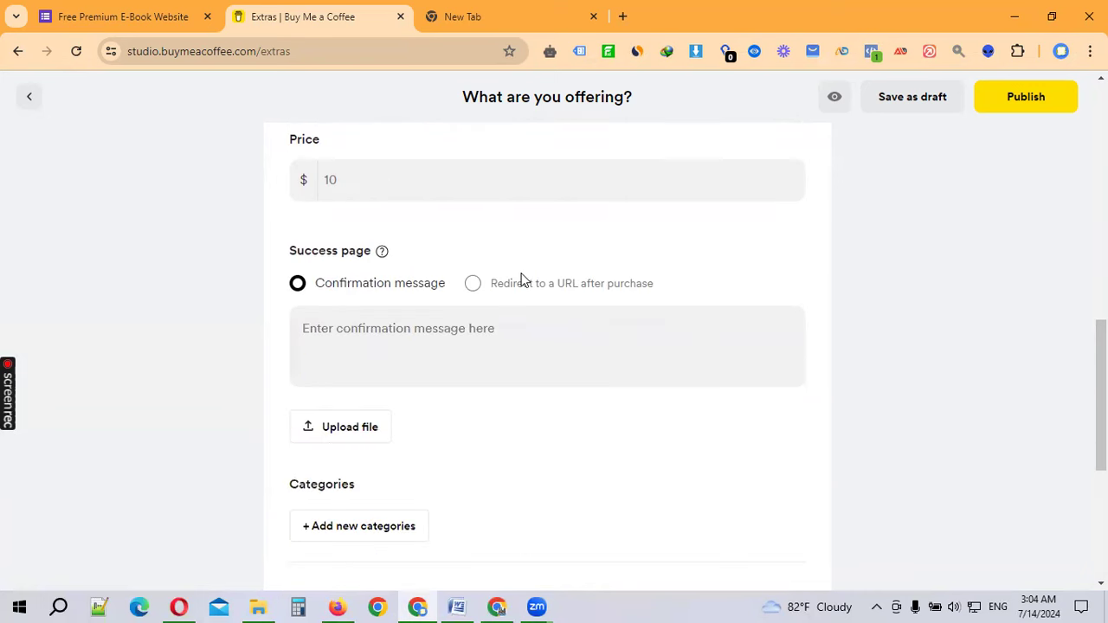
pyautogui.scroll(2, 428, 291)
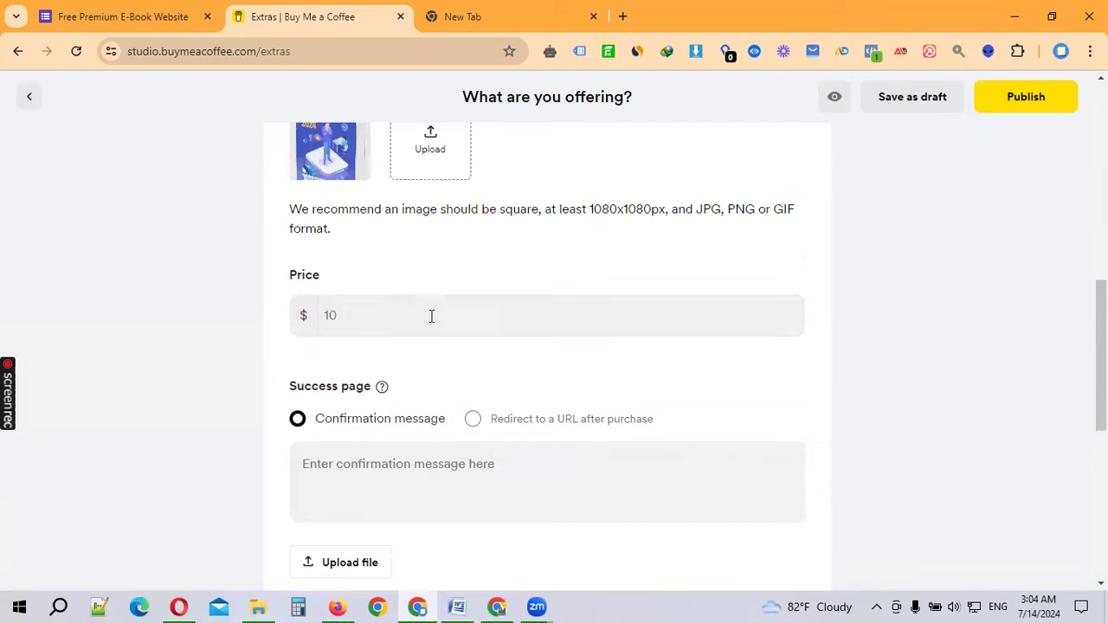
pyautogui.scroll(4, 375, 243)
pyautogui.scroll(3, 375, 243)
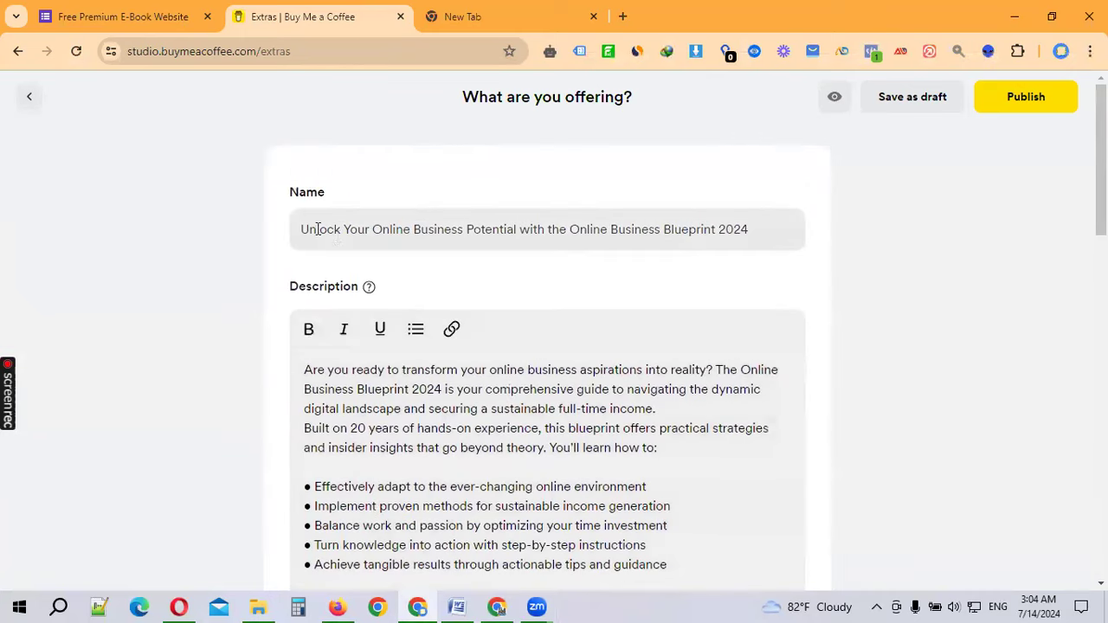
pyautogui.moveTo(316, 229); pyautogui.dragTo(655, 243)
pyautogui.click(536, 227)
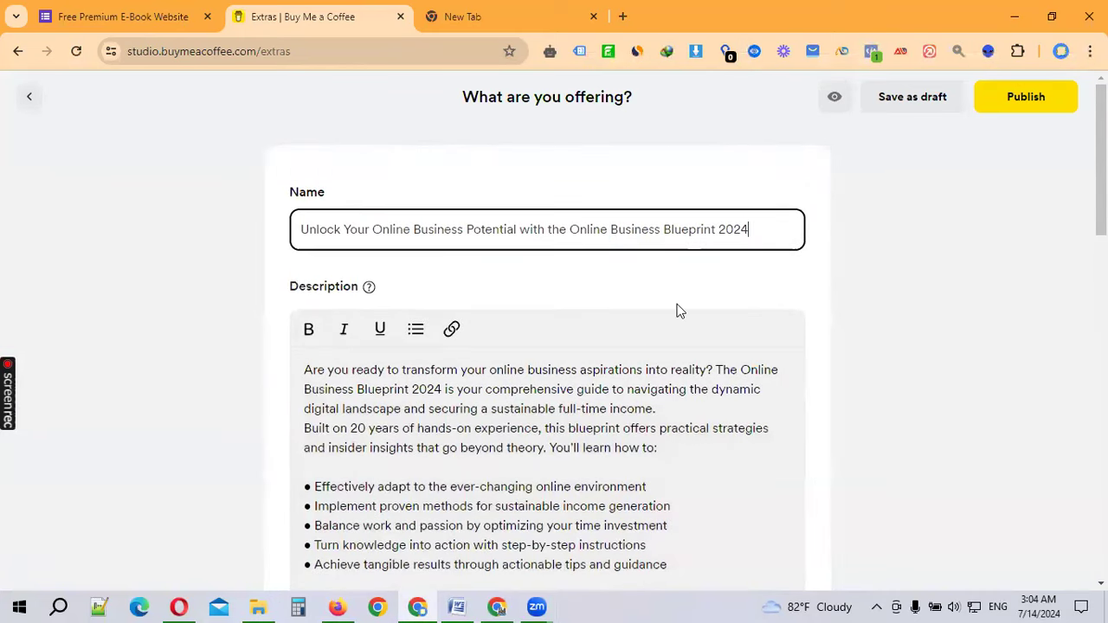
pyautogui.scroll(-8, 433, 421)
pyautogui.click(402, 316)
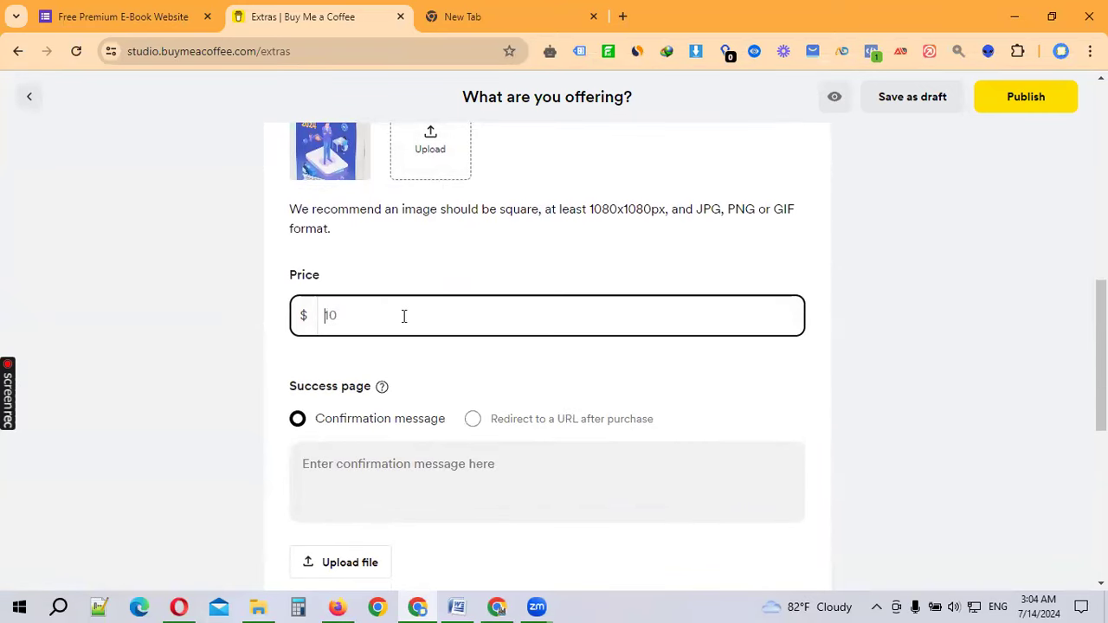
pyautogui.click(893, 318)
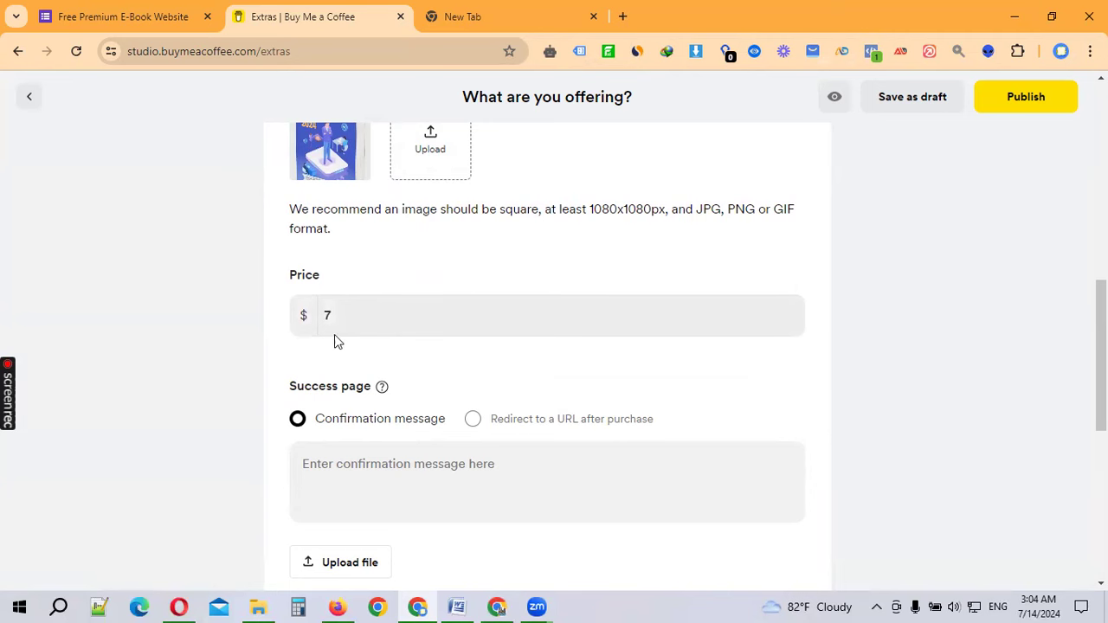
pyautogui.moveTo(360, 311); pyautogui.dragTo(303, 319)
pyautogui.click(500, 305)
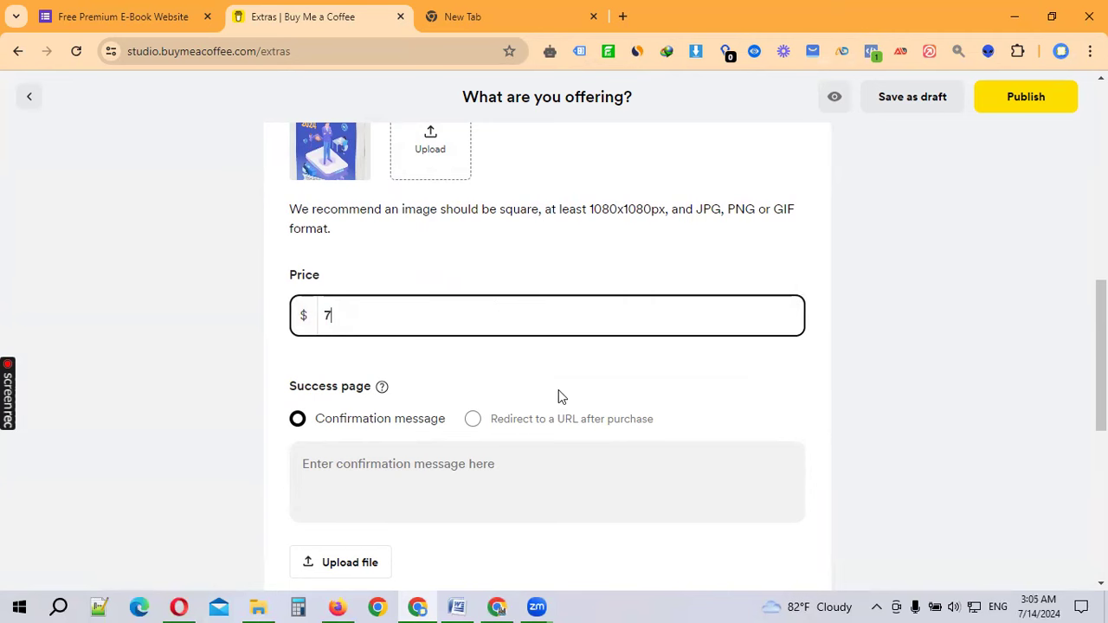
pyautogui.click(479, 391)
pyautogui.scroll(-2, 467, 394)
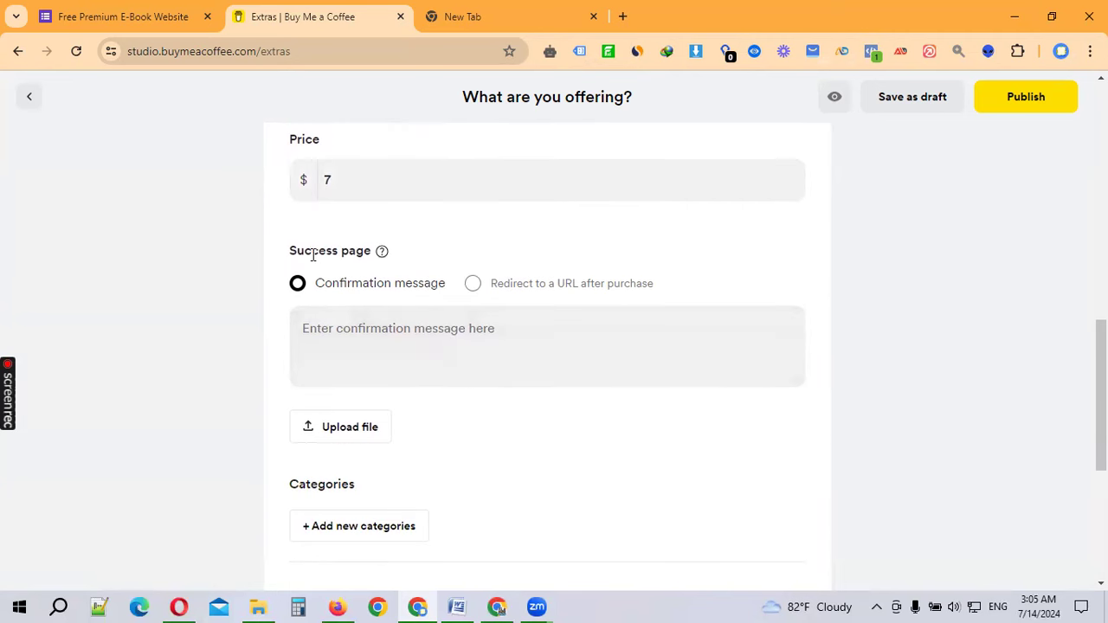
# Keep the success page on Confirmation message and type 'Thanks for shoping' as the message
pyautogui.moveTo(290, 253); pyautogui.dragTo(347, 252)
pyautogui.click(427, 258)
pyautogui.click(503, 293)
pyautogui.click(341, 334)
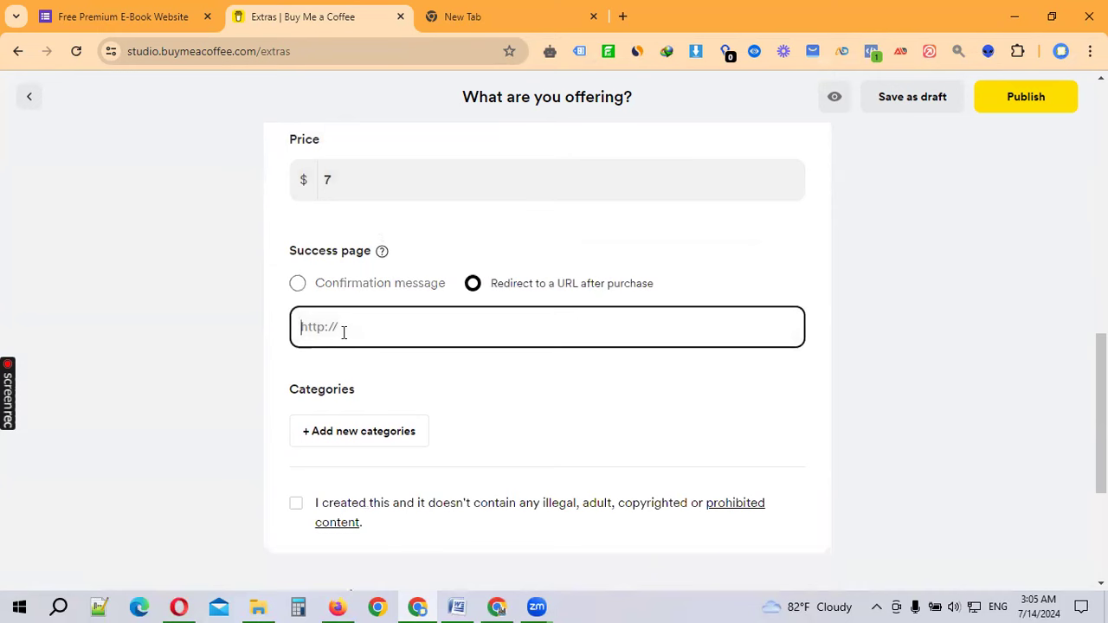
pyautogui.click(372, 291)
pyautogui.click(424, 347)
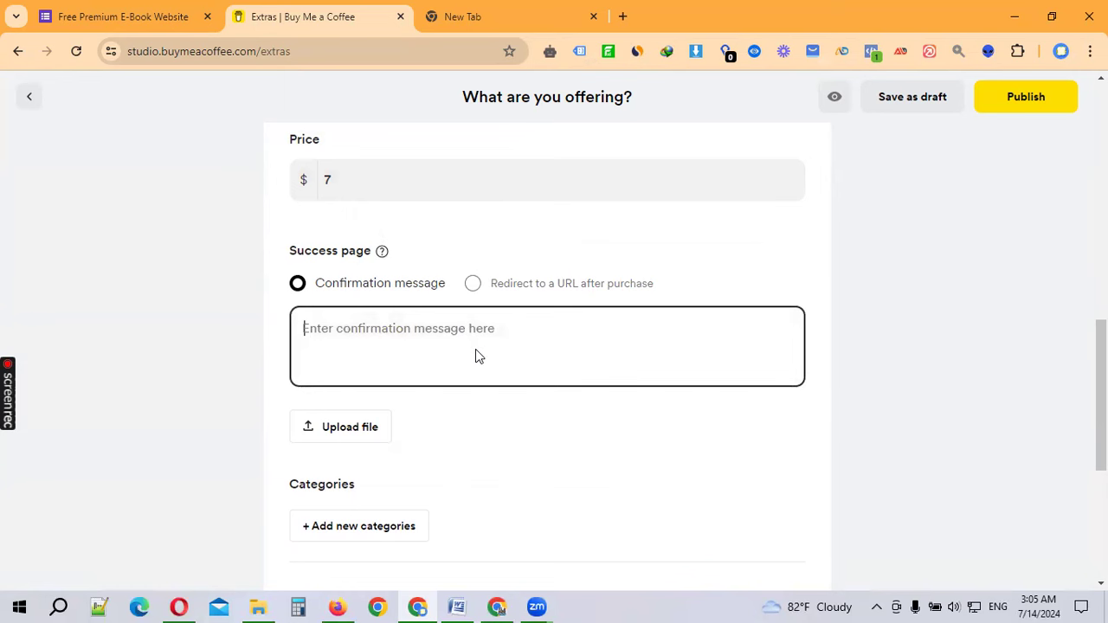
pyautogui.scroll(-2, 416, 442)
pyautogui.scroll(-1, 415, 435)
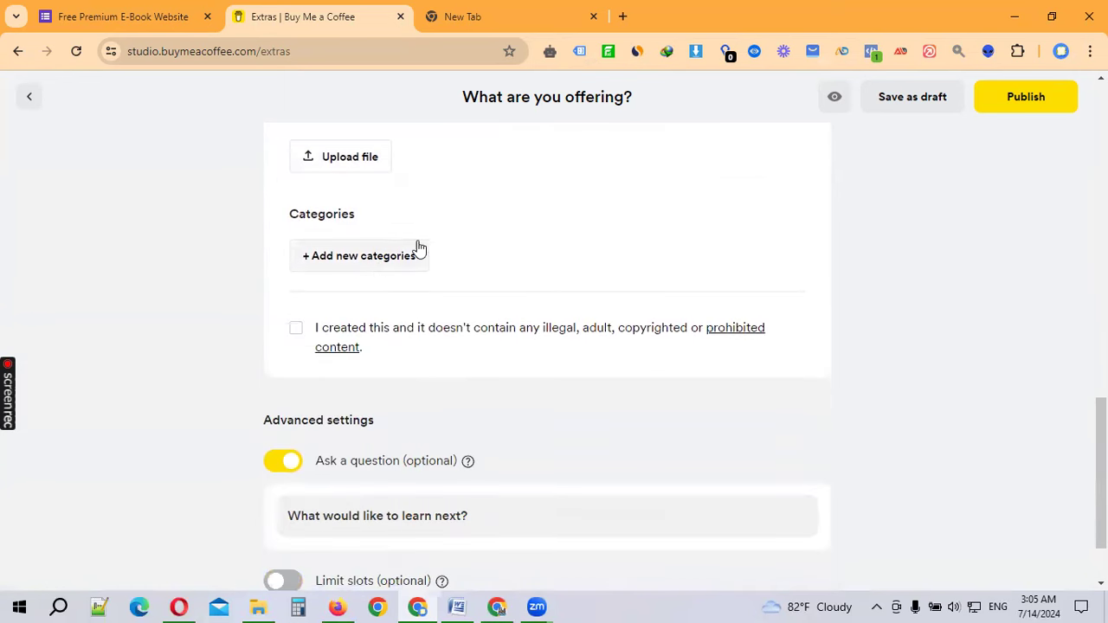
pyautogui.scroll(2, 485, 358)
pyautogui.scroll(2, 508, 388)
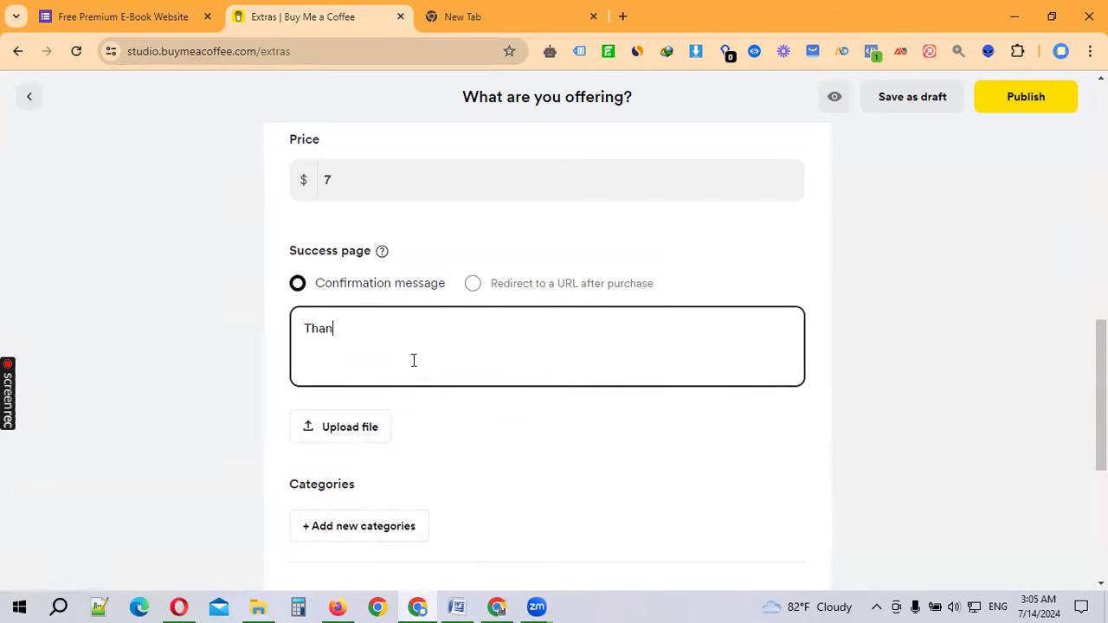
pyautogui.write('Thanks for shooping')
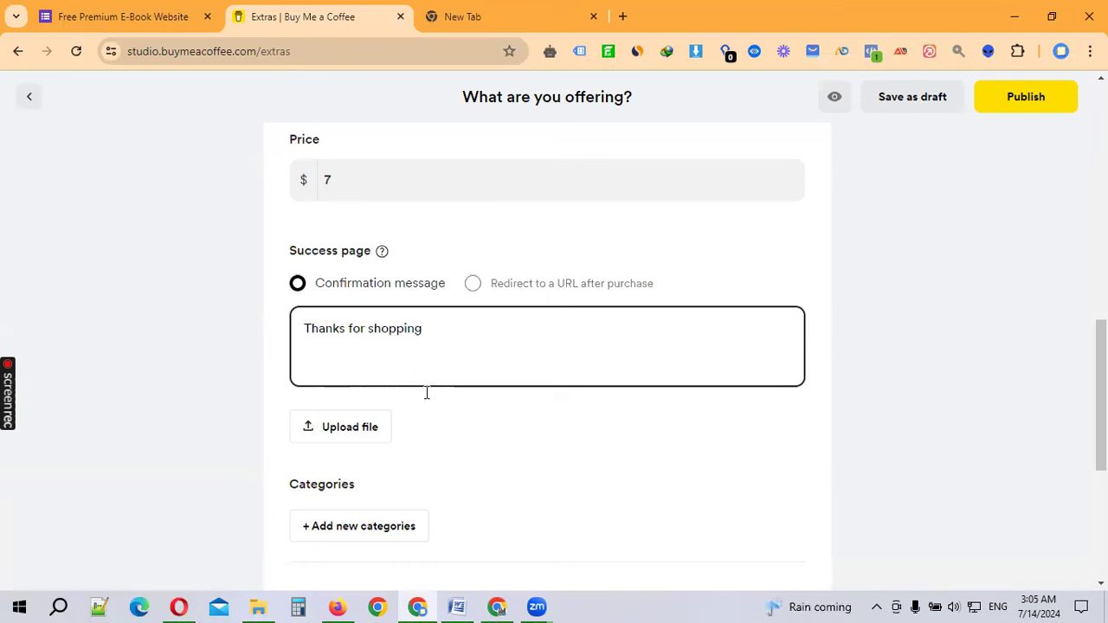
# Upload the 2024 Full Time Blueprint E-Book PDF as the file buyers receive
pyautogui.click(378, 428)
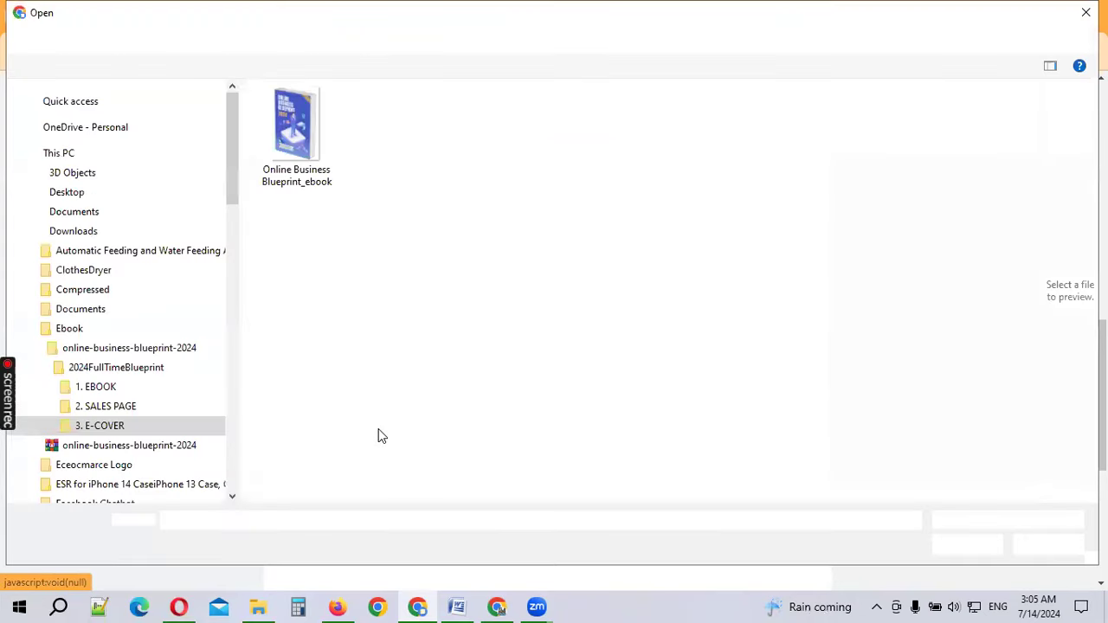
pyautogui.click(373, 39)
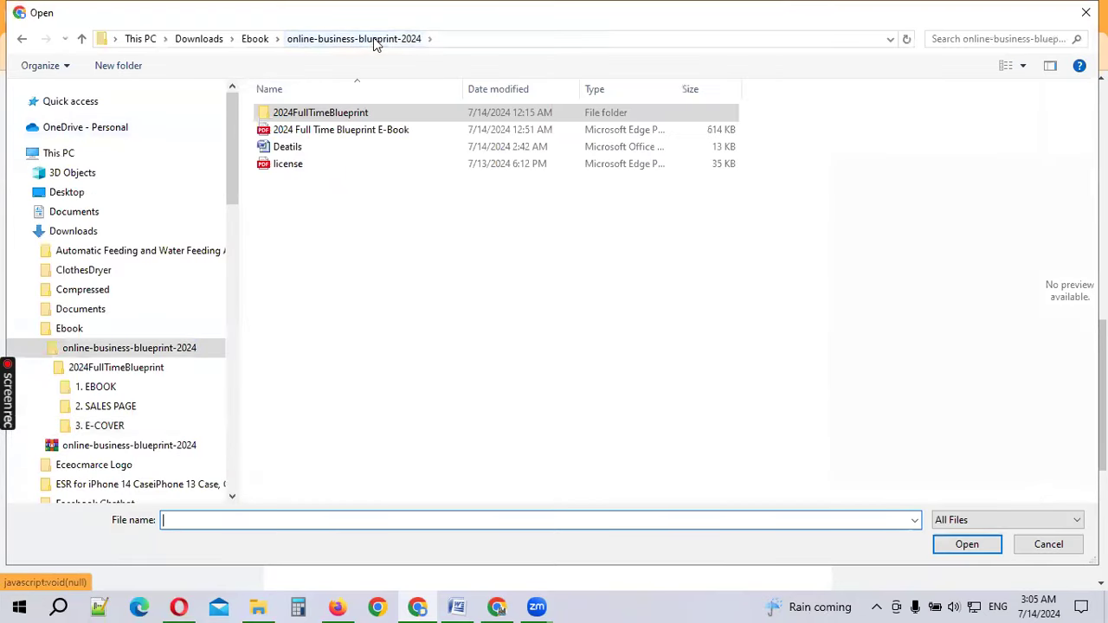
pyautogui.click(352, 132)
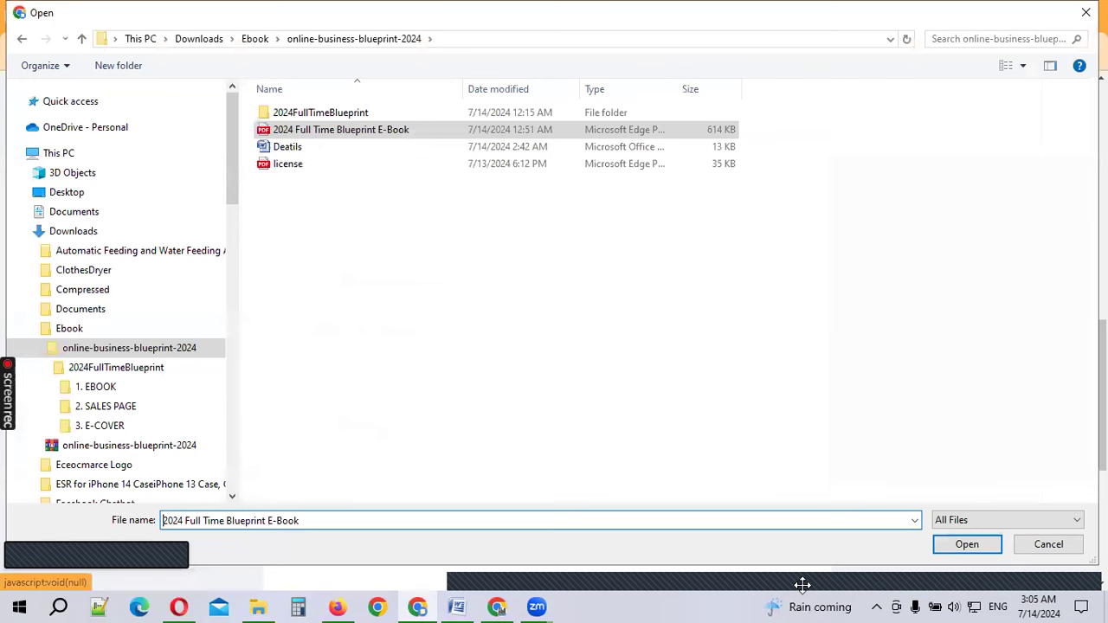
pyautogui.click(968, 543)
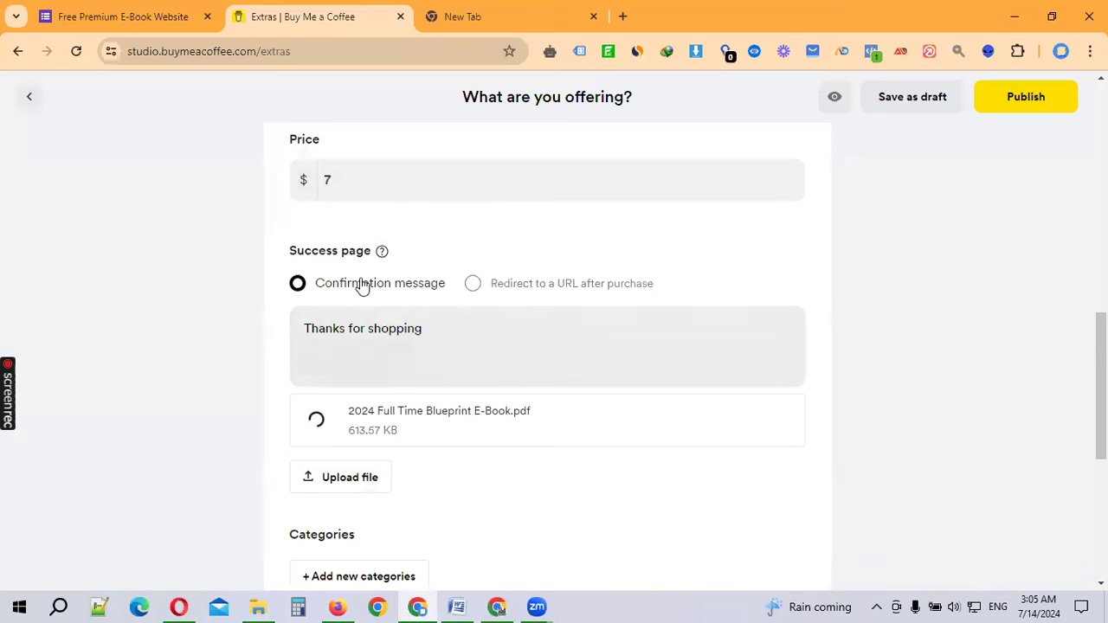
# Open an empty new category field and bring the ebook's File Explorer folder forward
pyautogui.scroll(1, 445, 299)
pyautogui.scroll(-1, 459, 309)
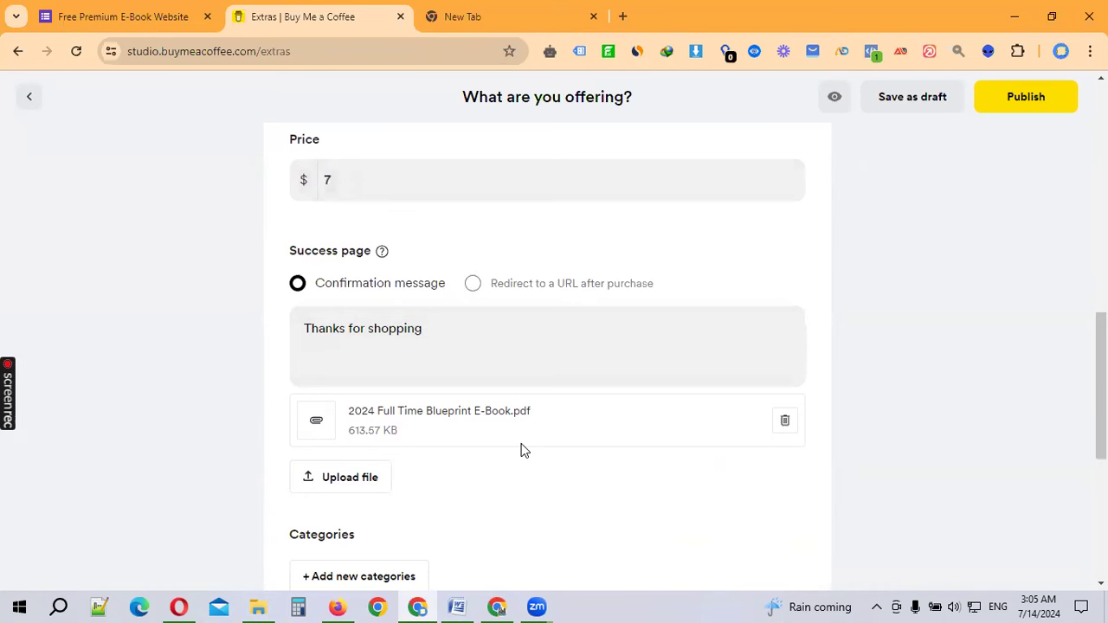
pyautogui.scroll(-3, 521, 449)
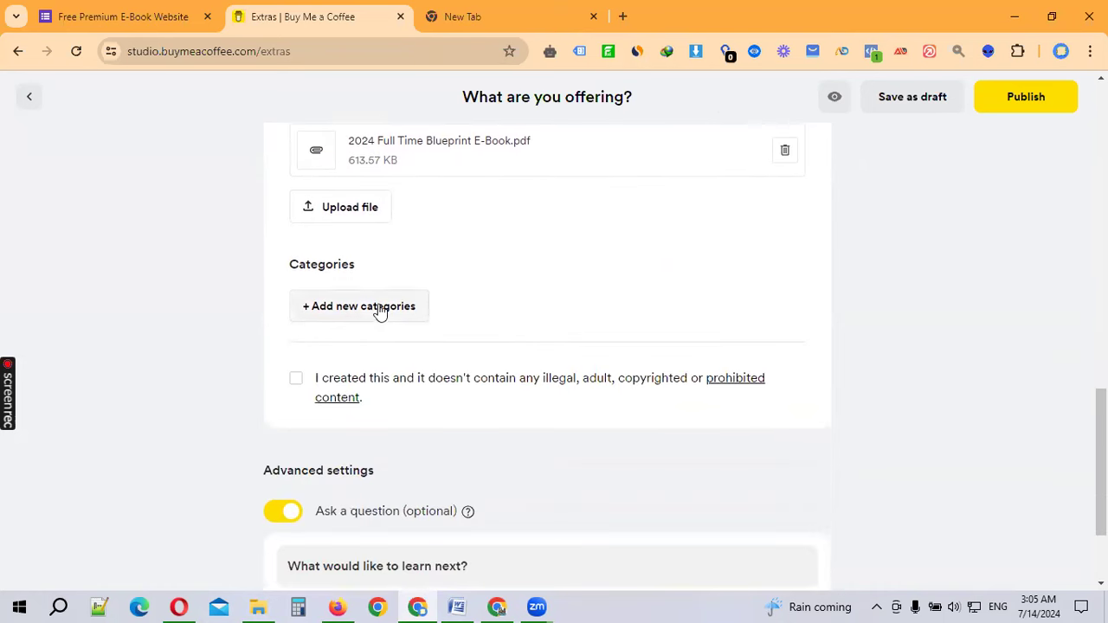
pyautogui.click(379, 312)
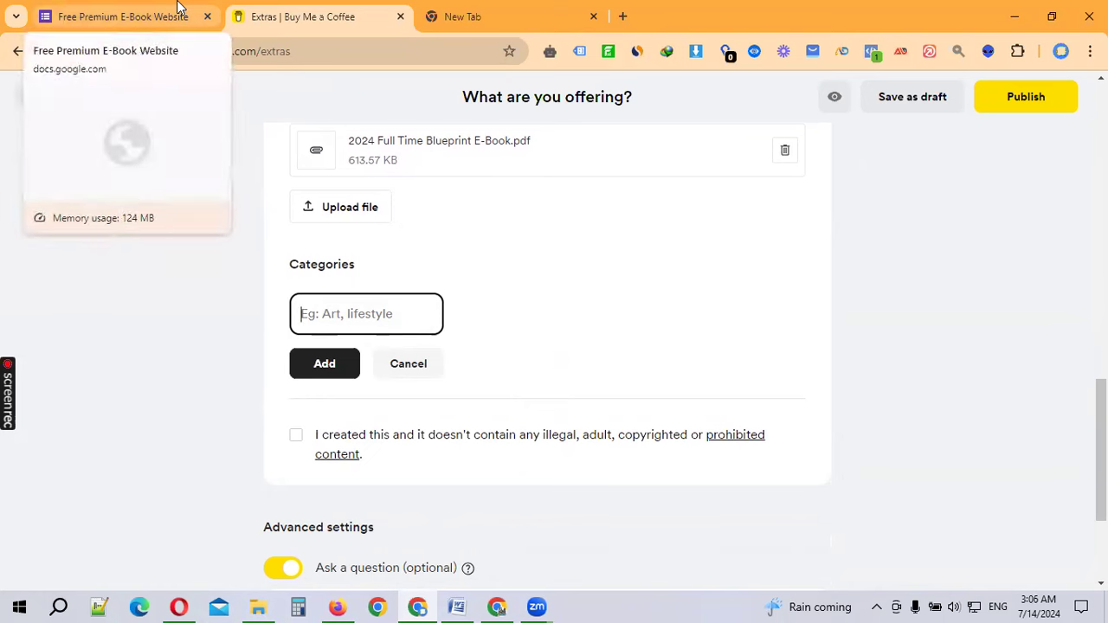
pyautogui.click(258, 606)
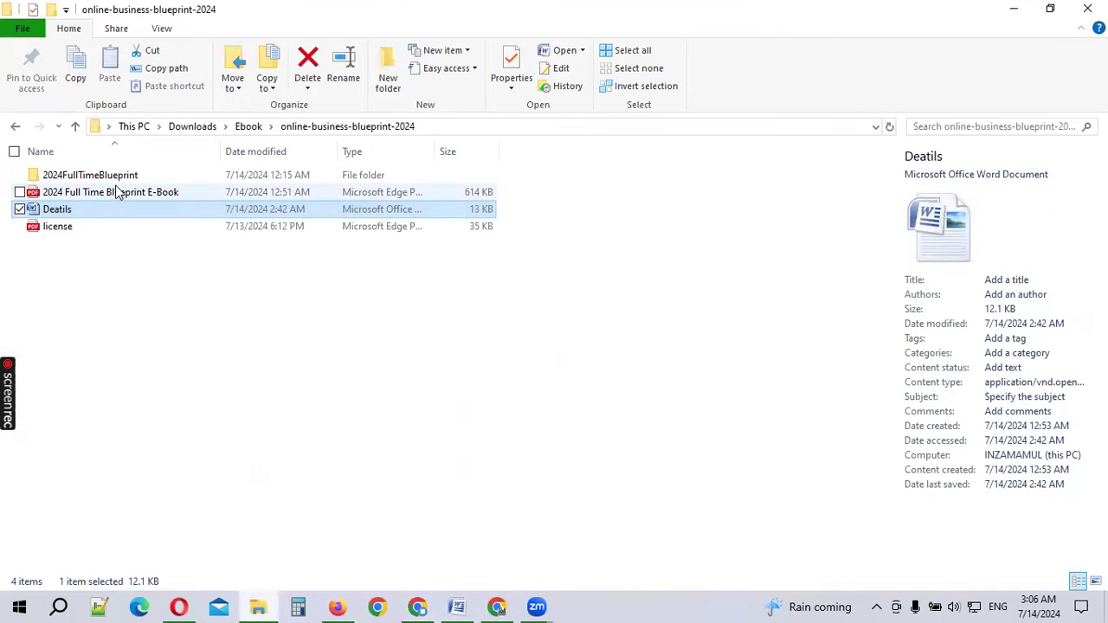
# Copy 'Business' from the Deatils document title and paste it into the Categories field
pyautogui.doubleClick(100, 215)
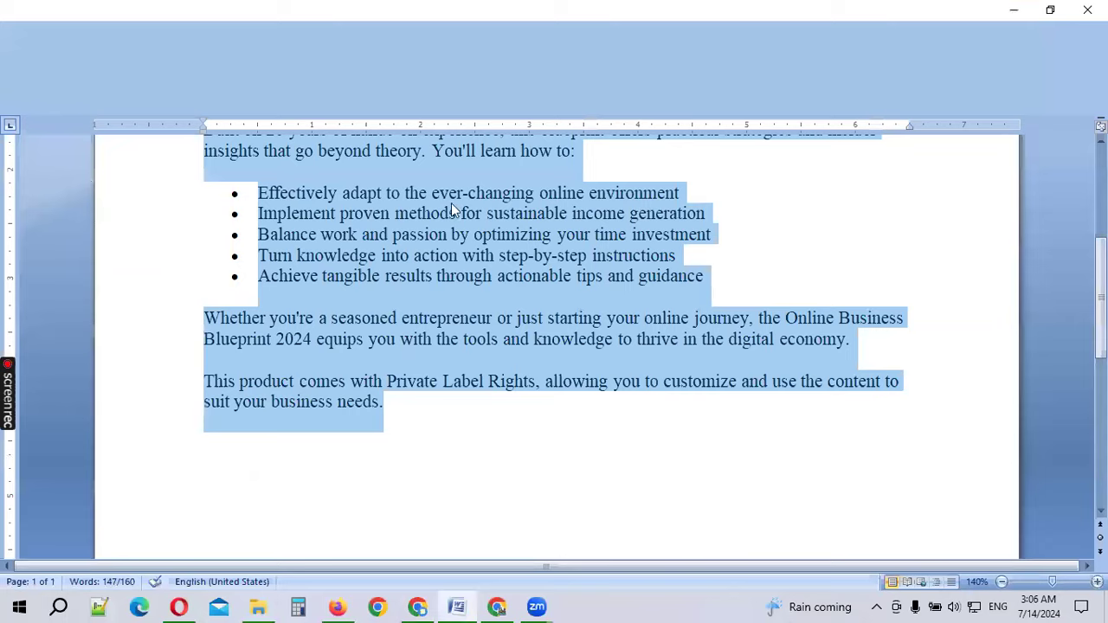
pyautogui.click(465, 288)
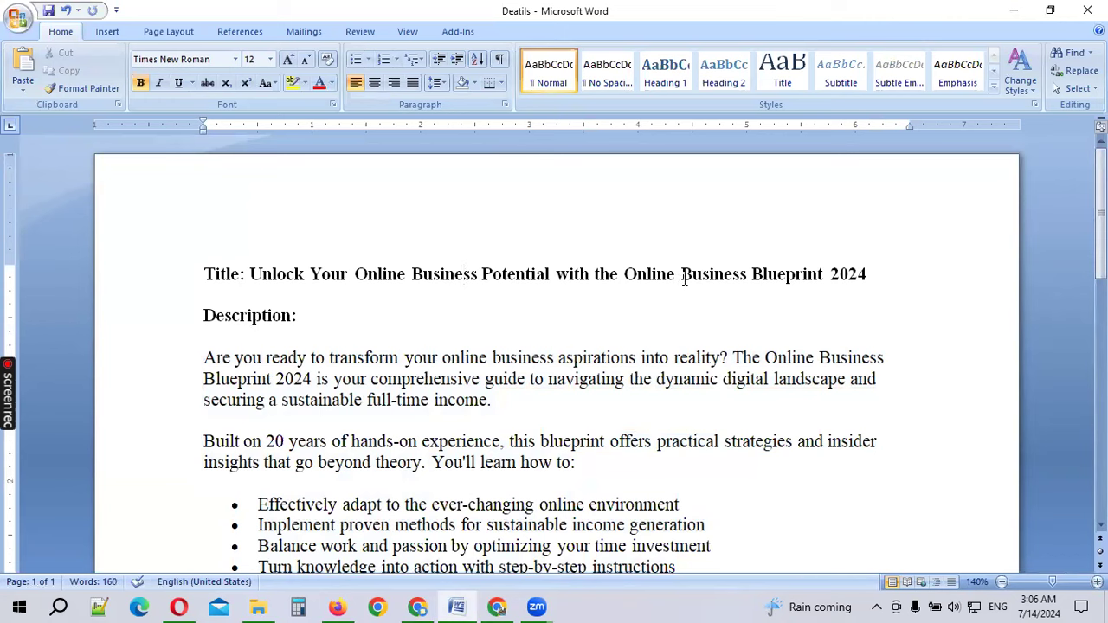
pyautogui.moveTo(684, 277); pyautogui.dragTo(750, 278)
pyautogui.hotkey('ctrl', 'c')
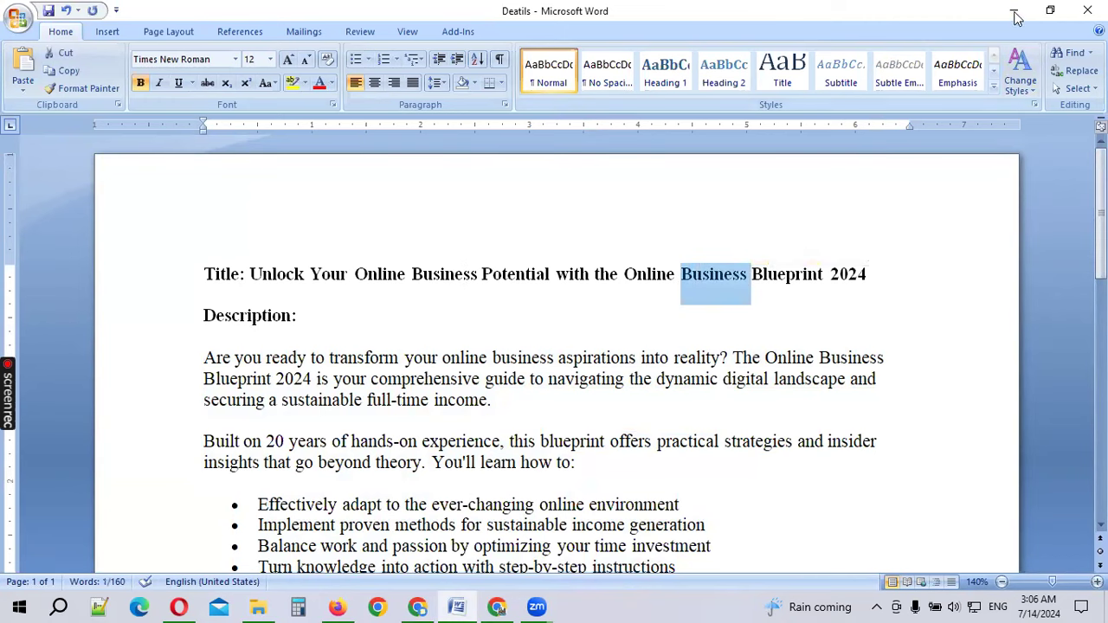
pyautogui.click(1015, 14)
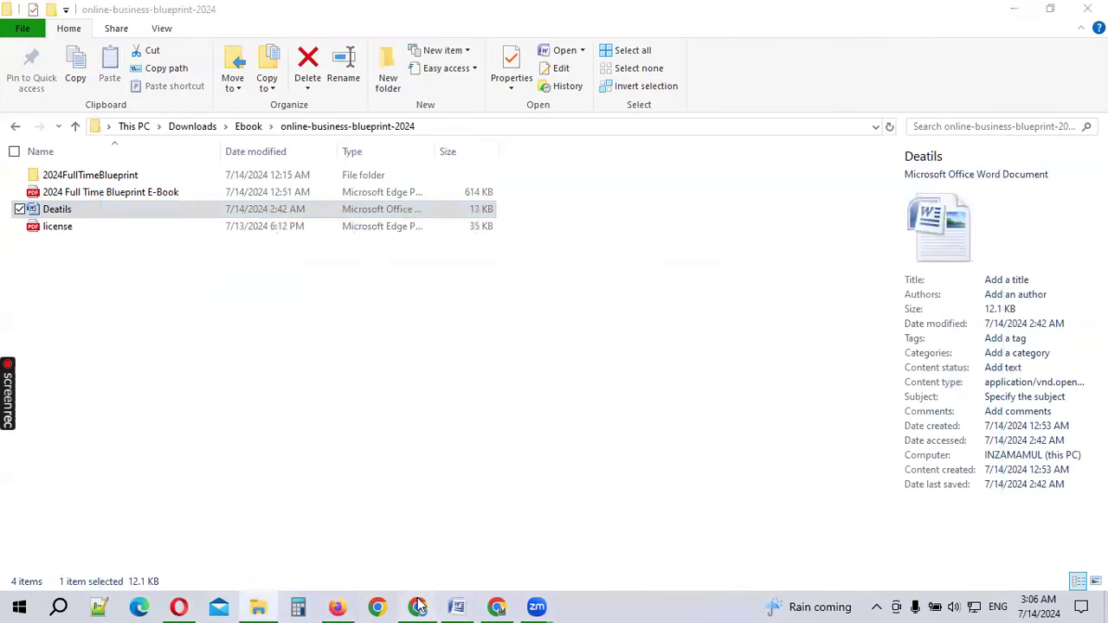
pyautogui.click(418, 606)
pyautogui.hotkey('ctrl', 'v')
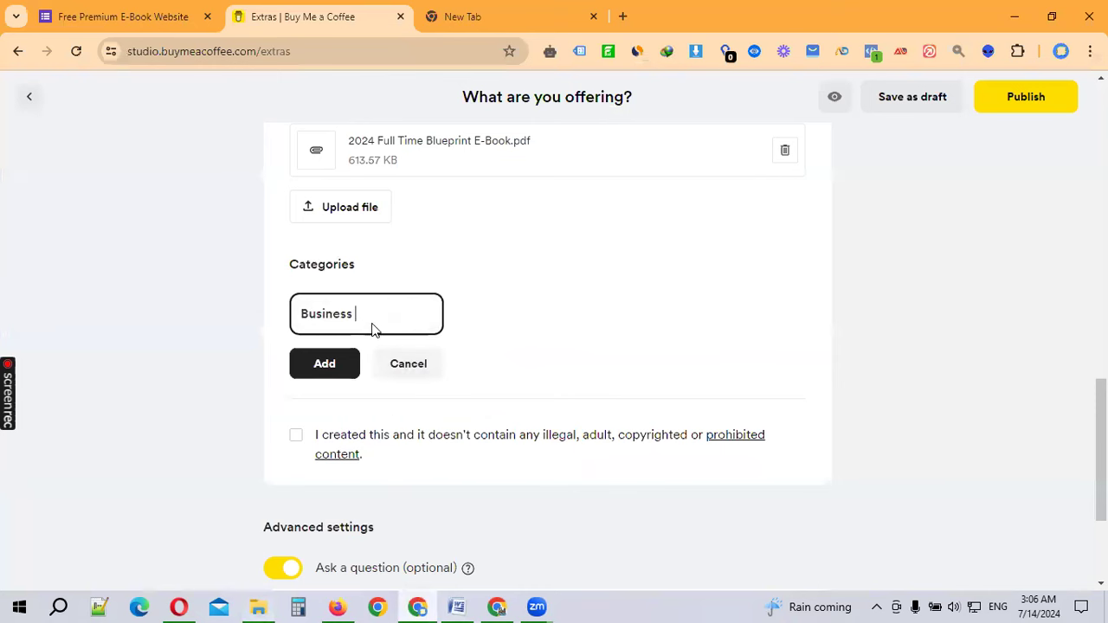
# Add Business as the category, tick the original-content checkbox, and turn off Ask a question
pyautogui.click(329, 366)
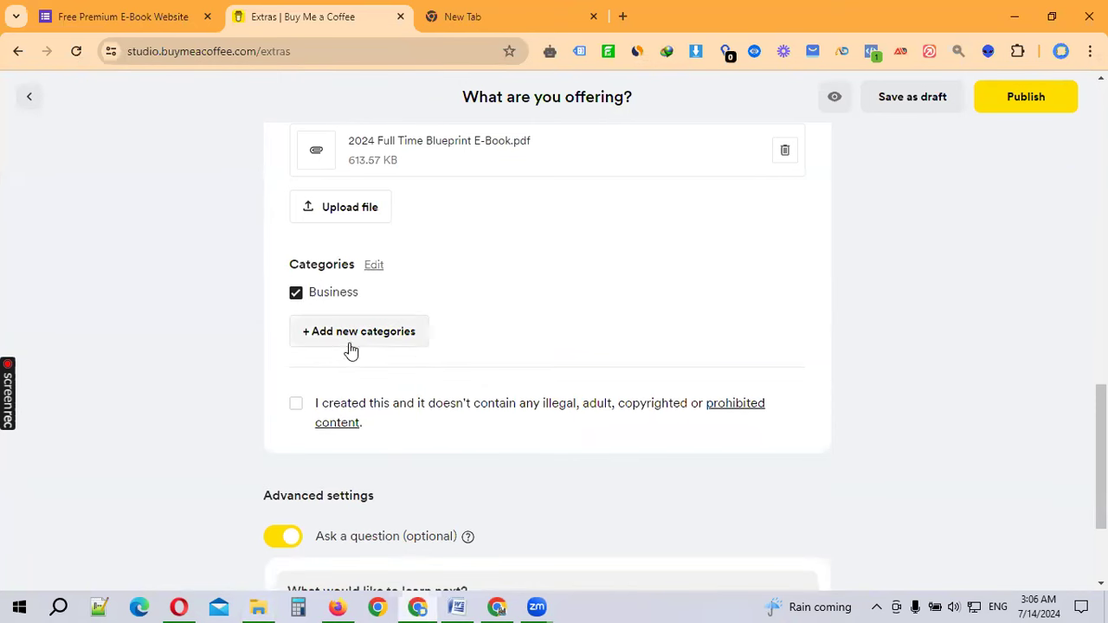
pyautogui.click(297, 410)
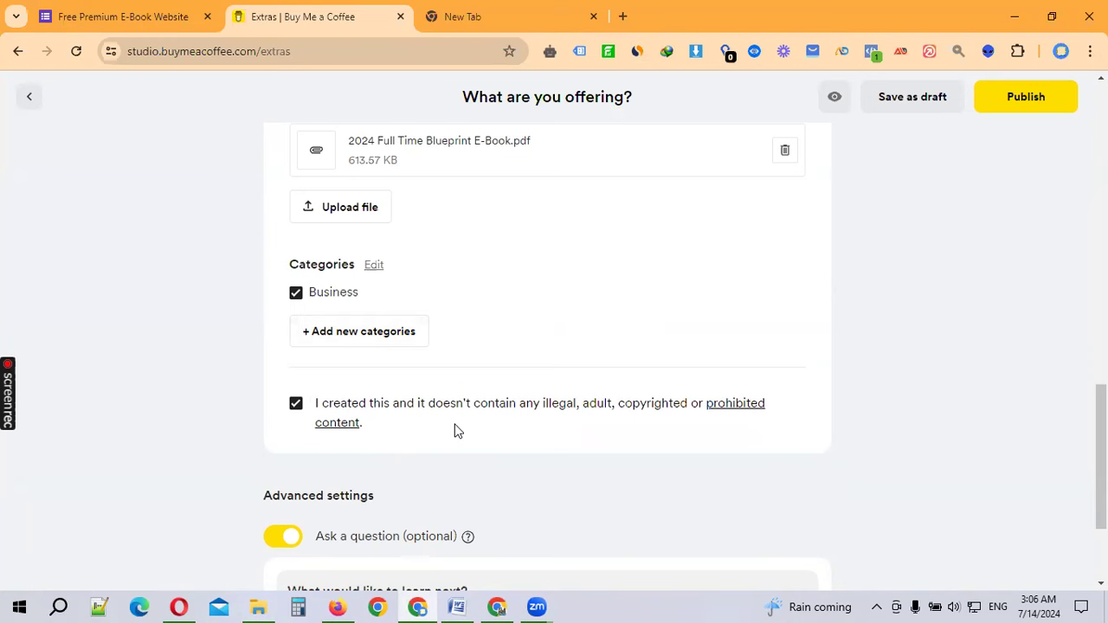
pyautogui.scroll(-2, 457, 430)
pyautogui.moveTo(480, 372)
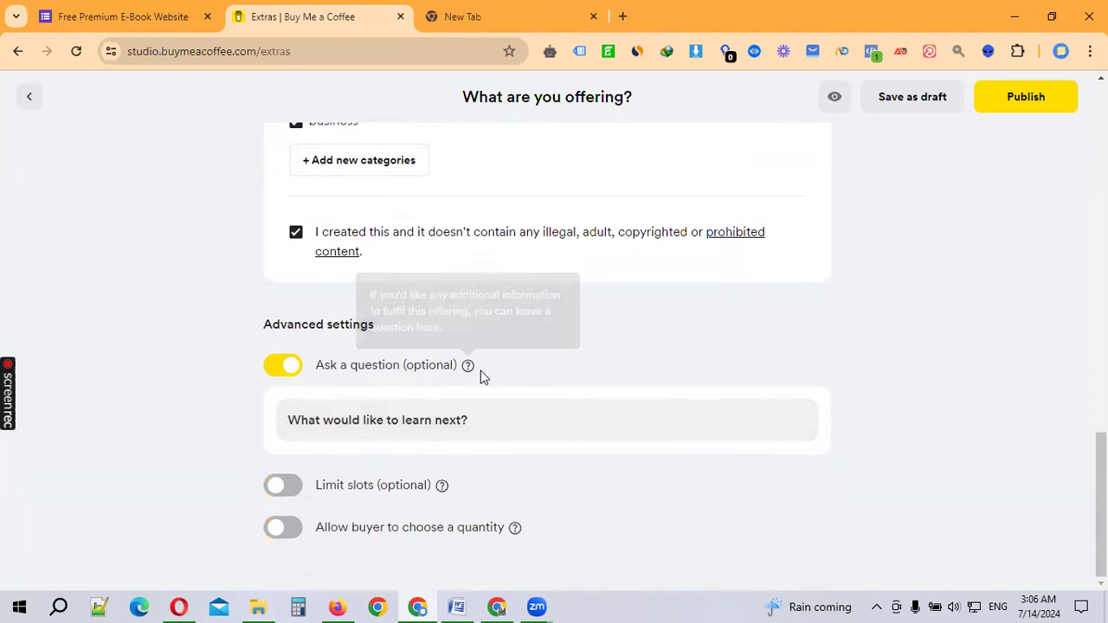
pyautogui.click(282, 365)
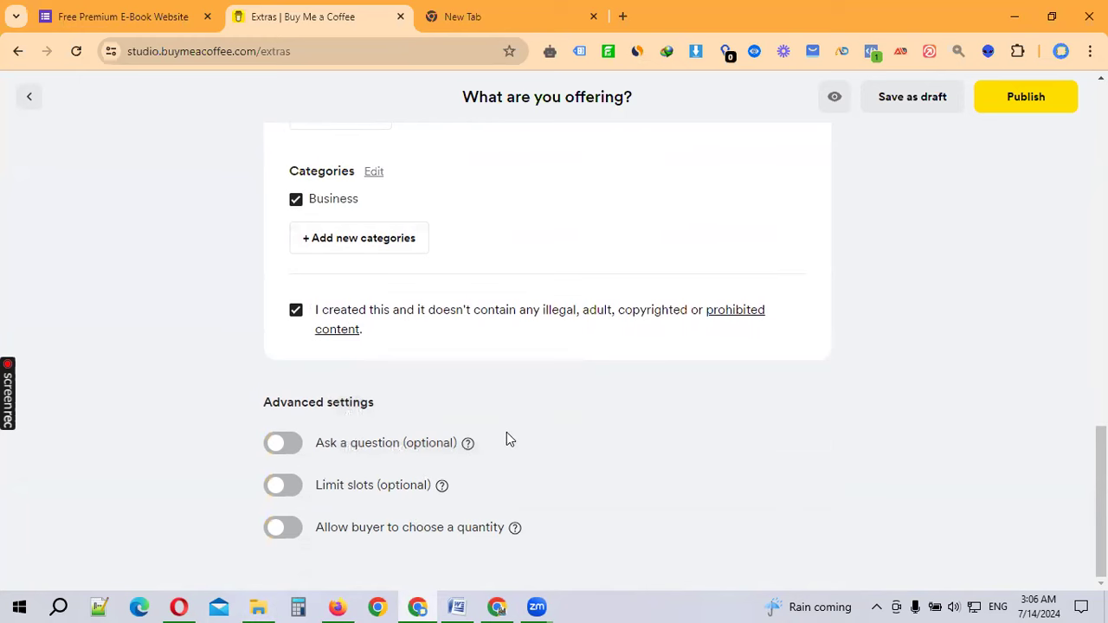
# Publish the ebook and open its public page from its My Products menu
pyautogui.scroll(10, 750, 295)
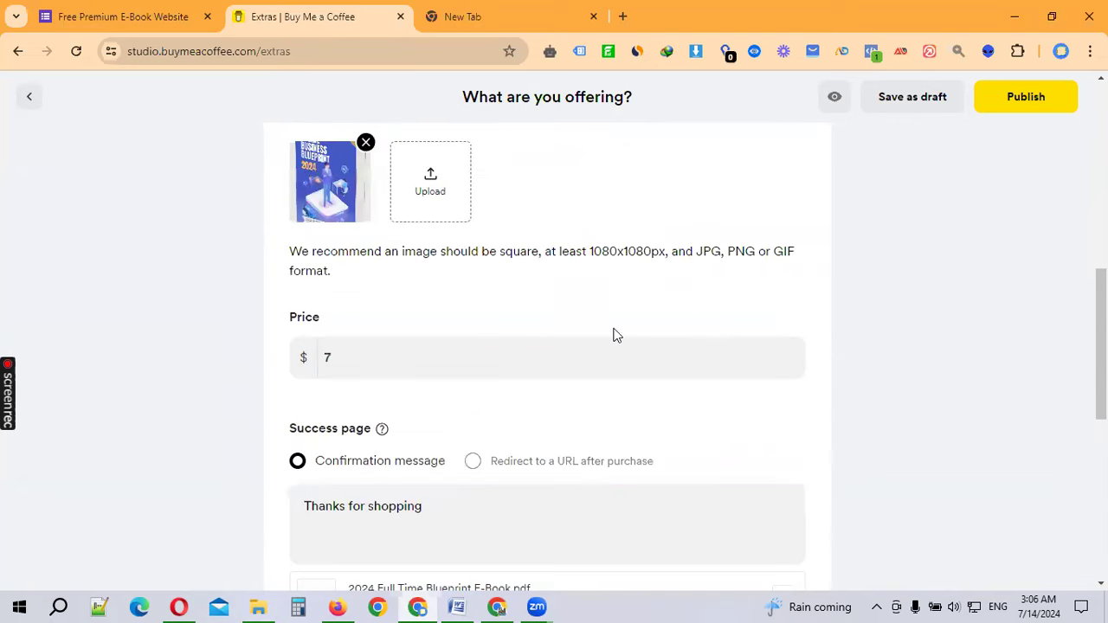
pyautogui.click(1034, 104)
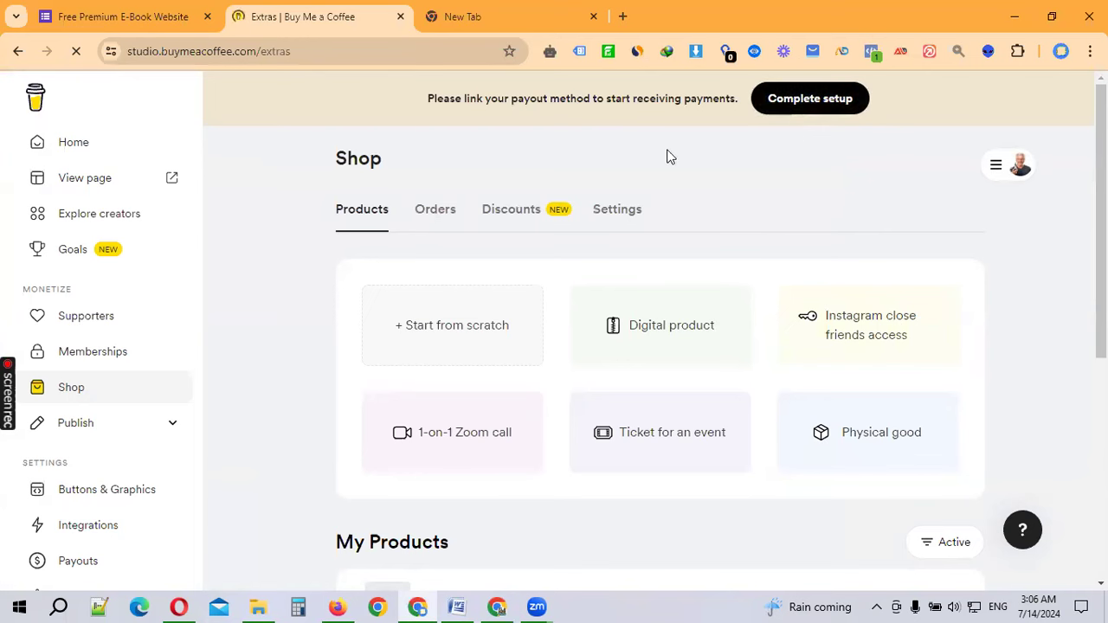
pyautogui.scroll(-3, 834, 239)
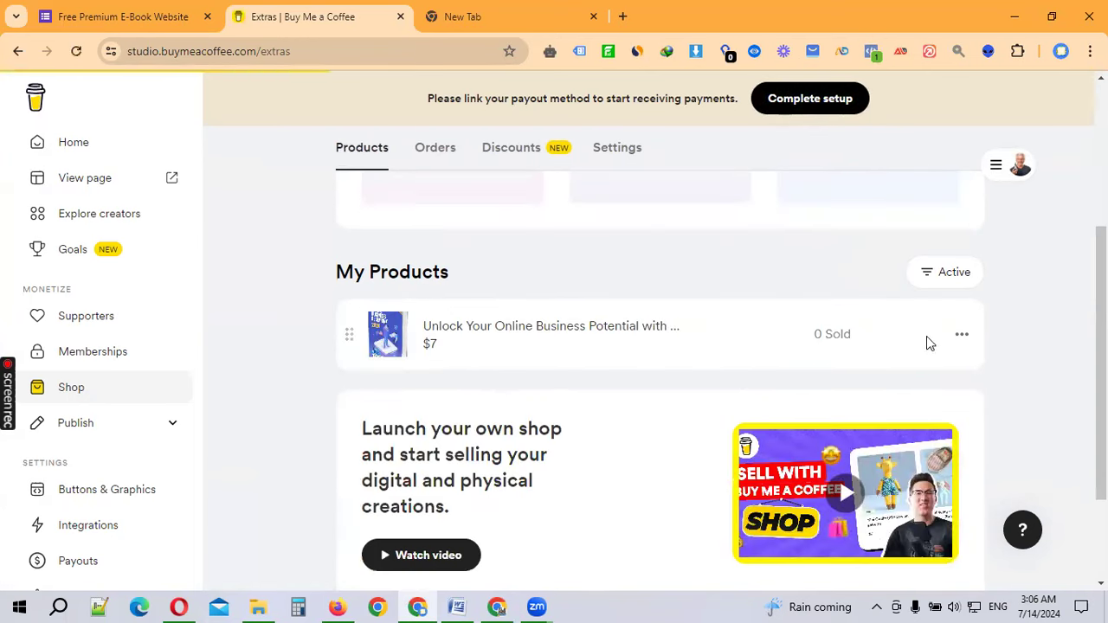
pyautogui.click(964, 337)
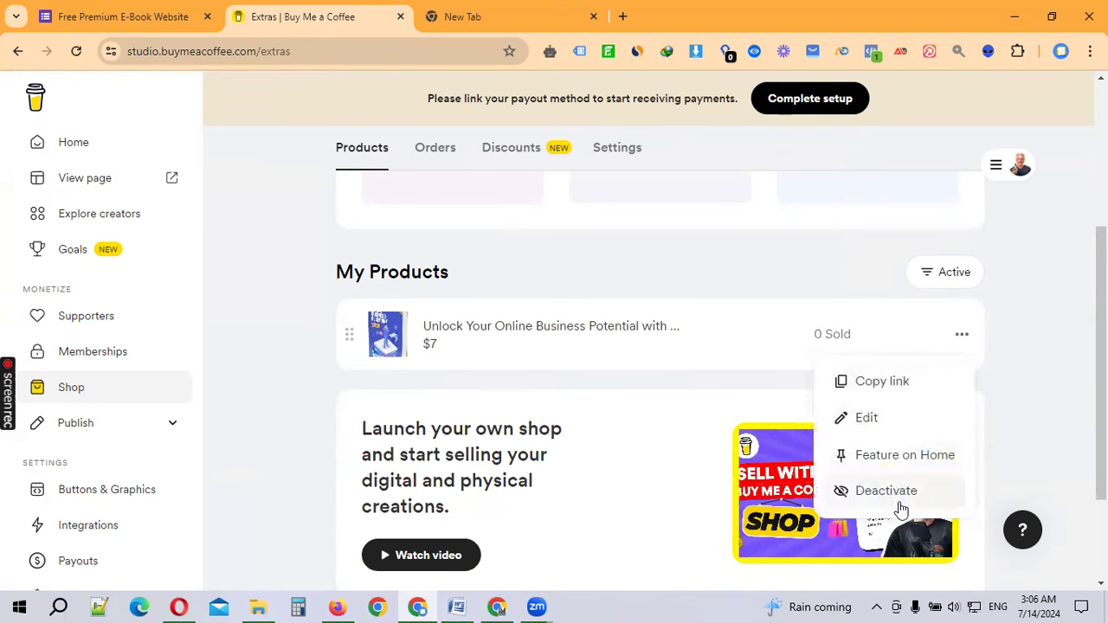
pyautogui.click(565, 338)
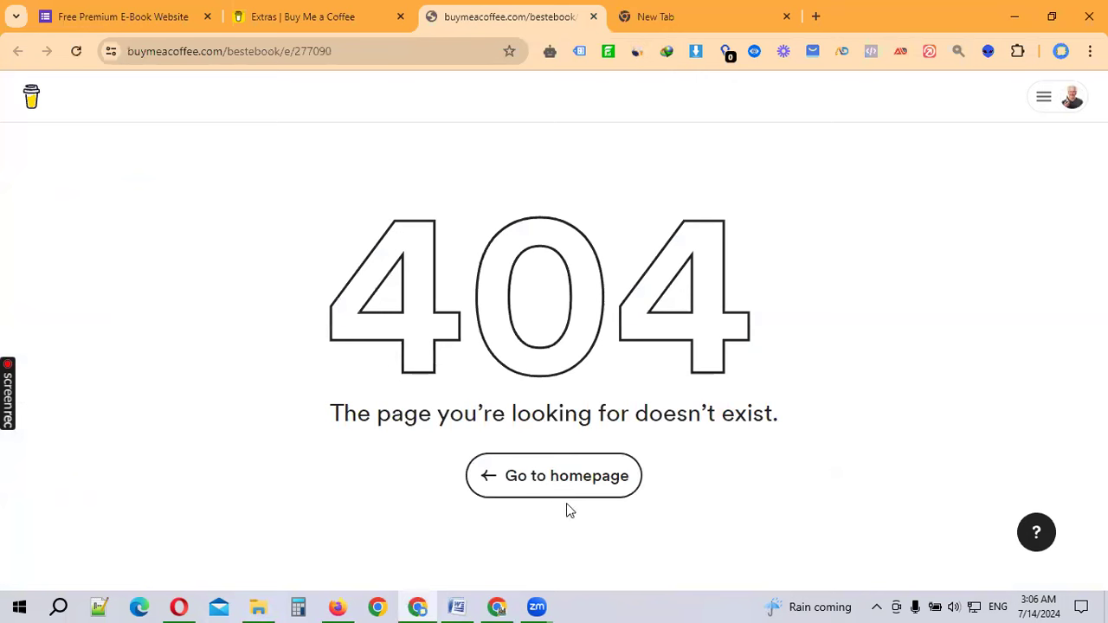
# Reload the product page, close the 404 tab, and review the payout reminder banner
pyautogui.click(78, 54)
pyautogui.click(594, 17)
pyautogui.scroll(-3, 549, 291)
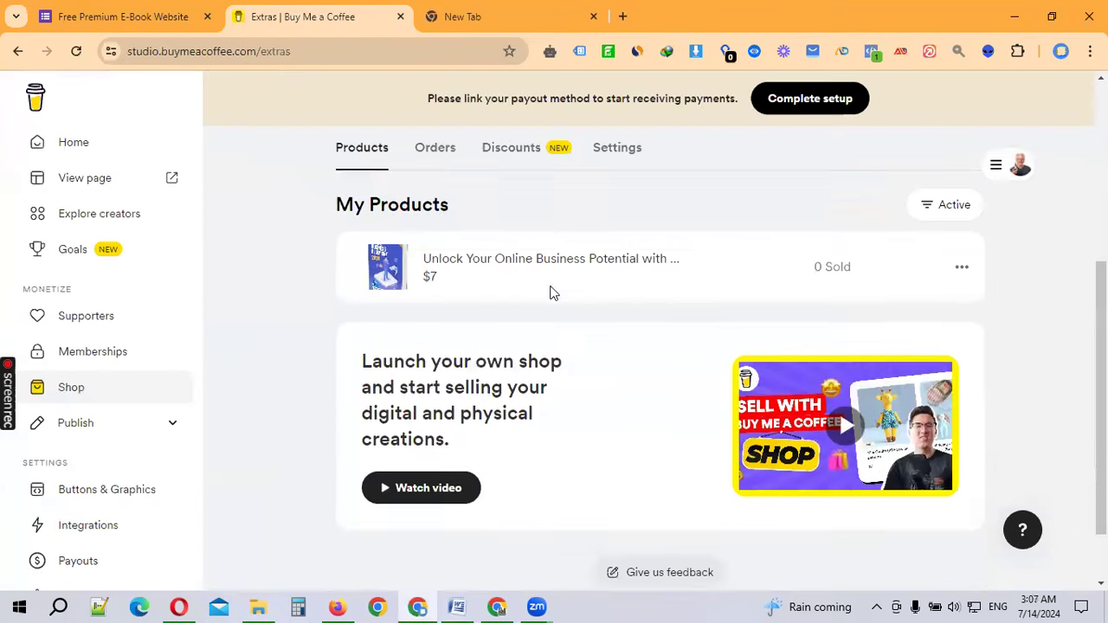
pyautogui.scroll(5, 665, 433)
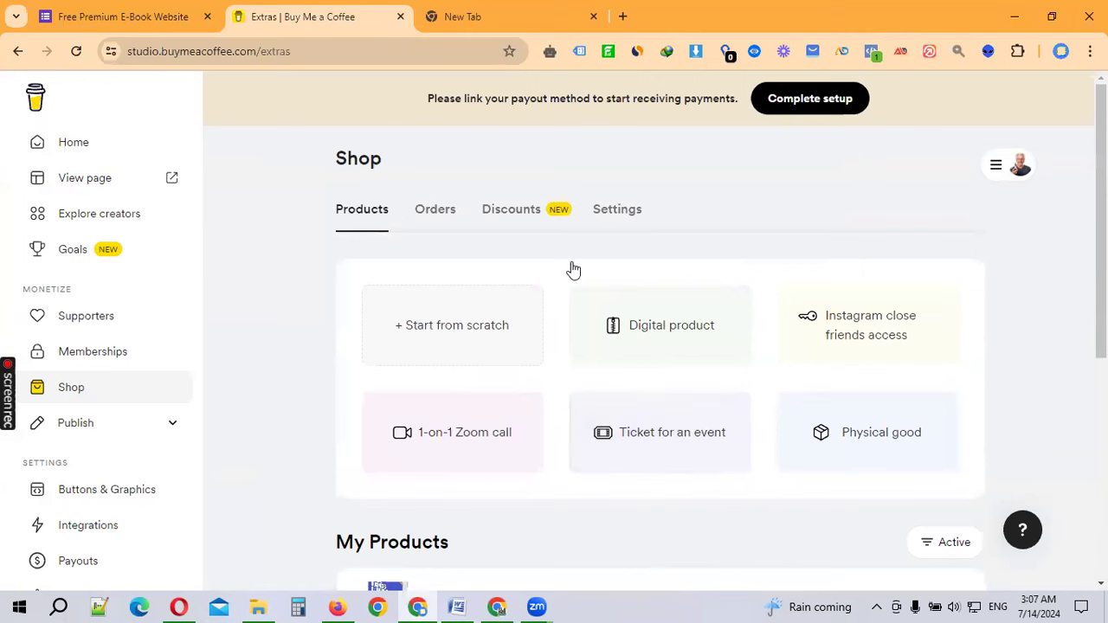
pyautogui.moveTo(427, 99); pyautogui.dragTo(721, 107)
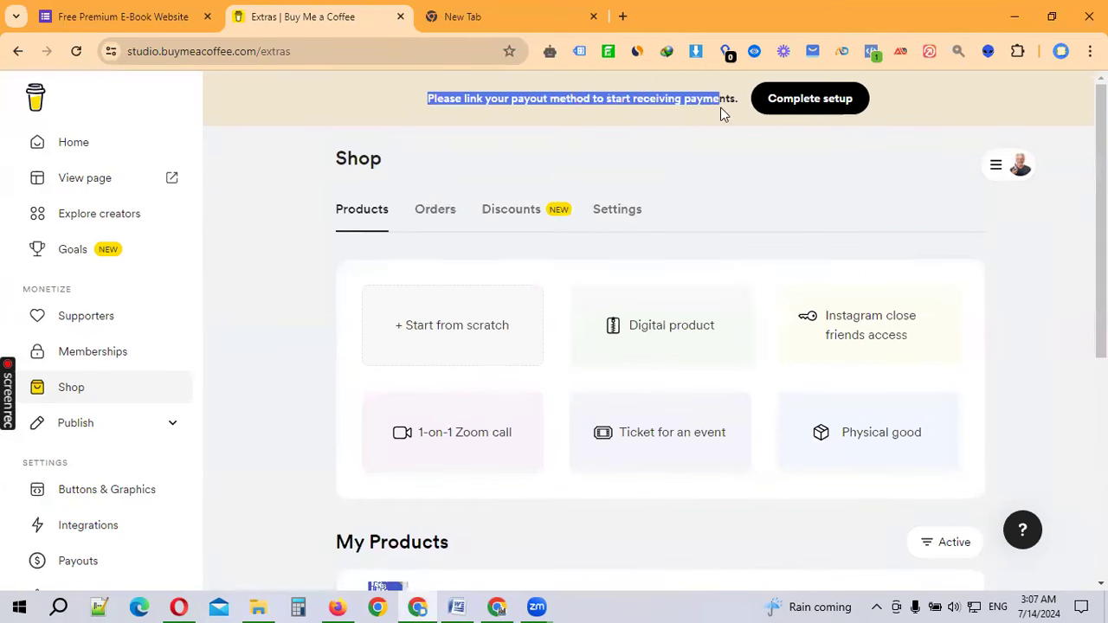
# Open the Payout settings page via the banner's Complete setup link
pyautogui.click(733, 143)
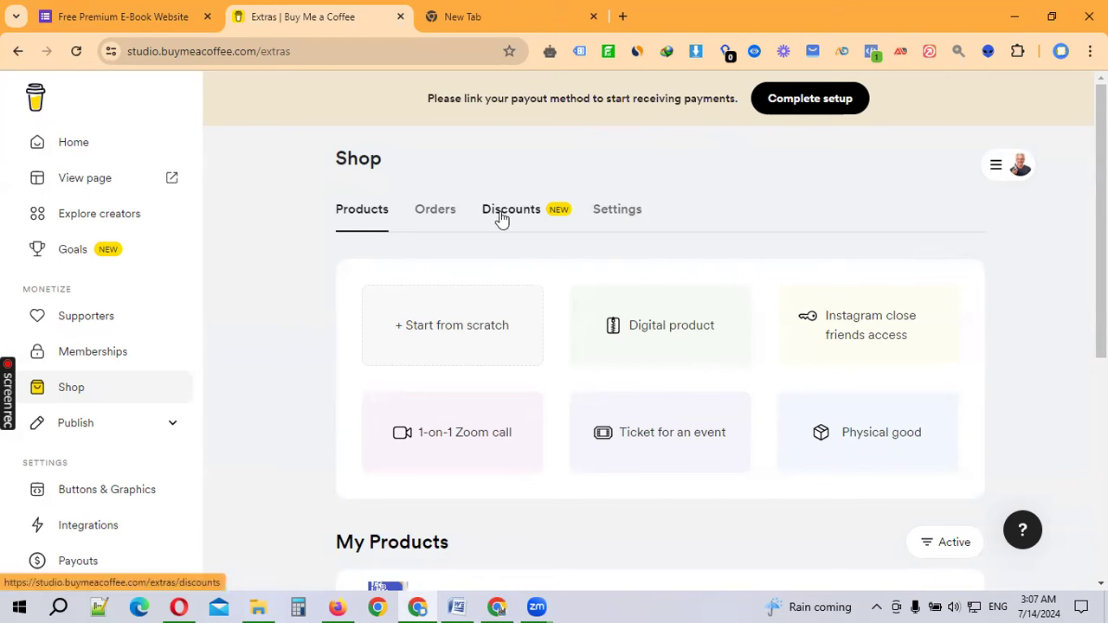
pyautogui.click(816, 112)
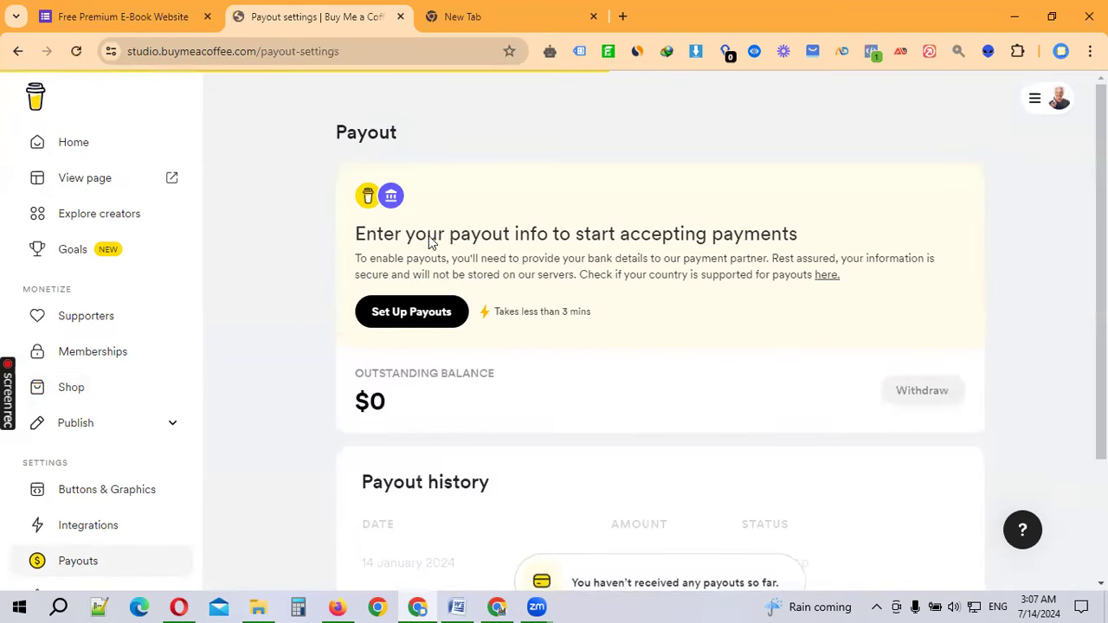
pyautogui.scroll(-2, 574, 272)
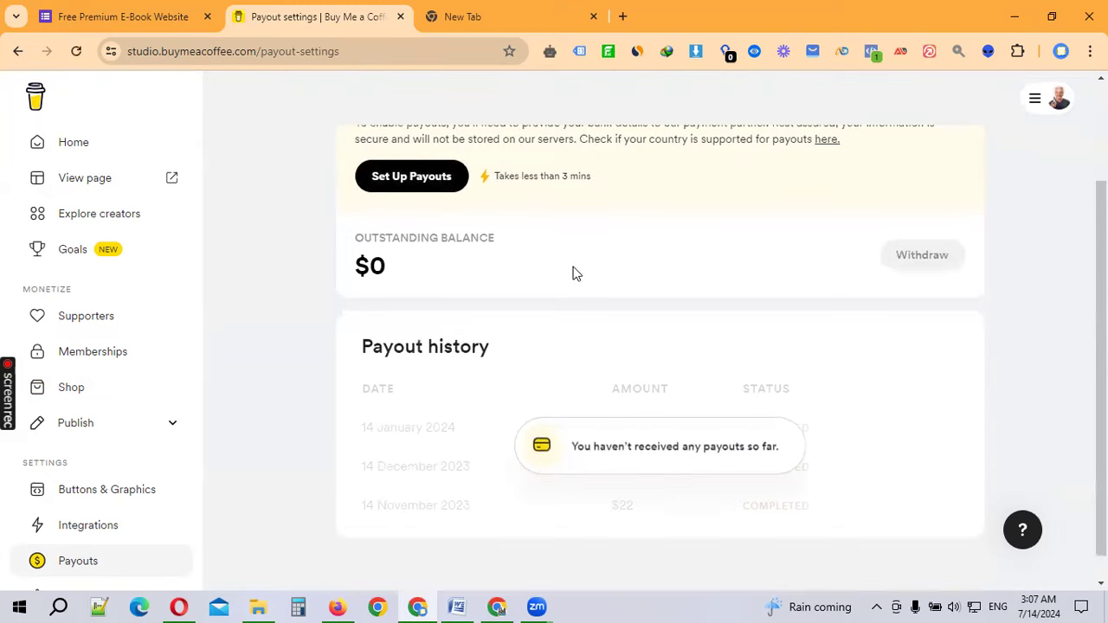
pyautogui.scroll(2, 685, 276)
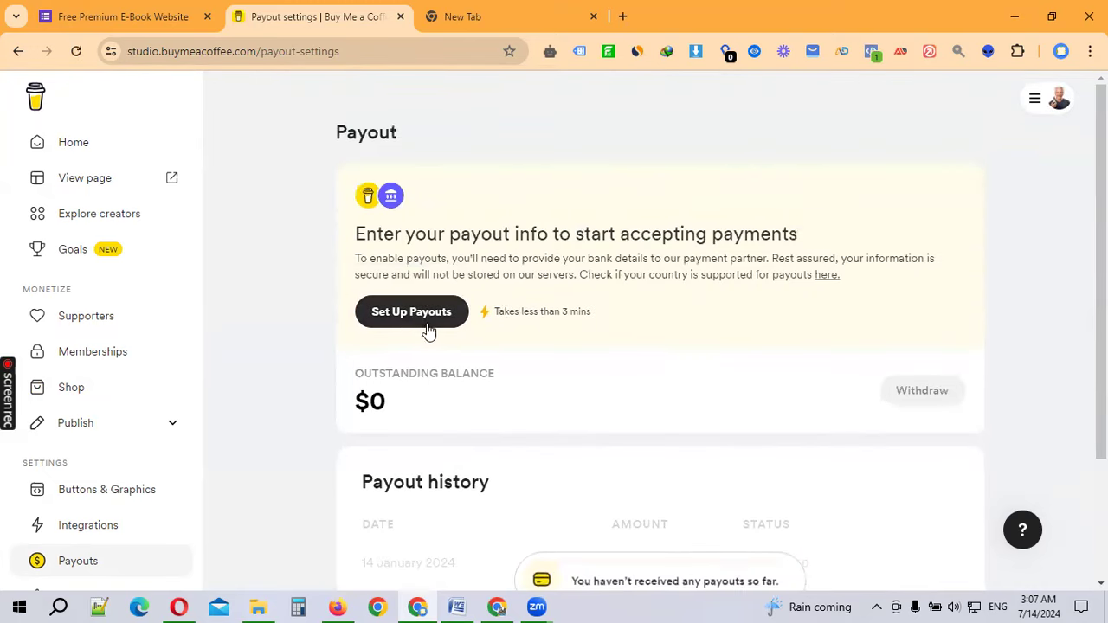
# Start payout setup with United States as the payout country and continue
pyautogui.click(440, 315)
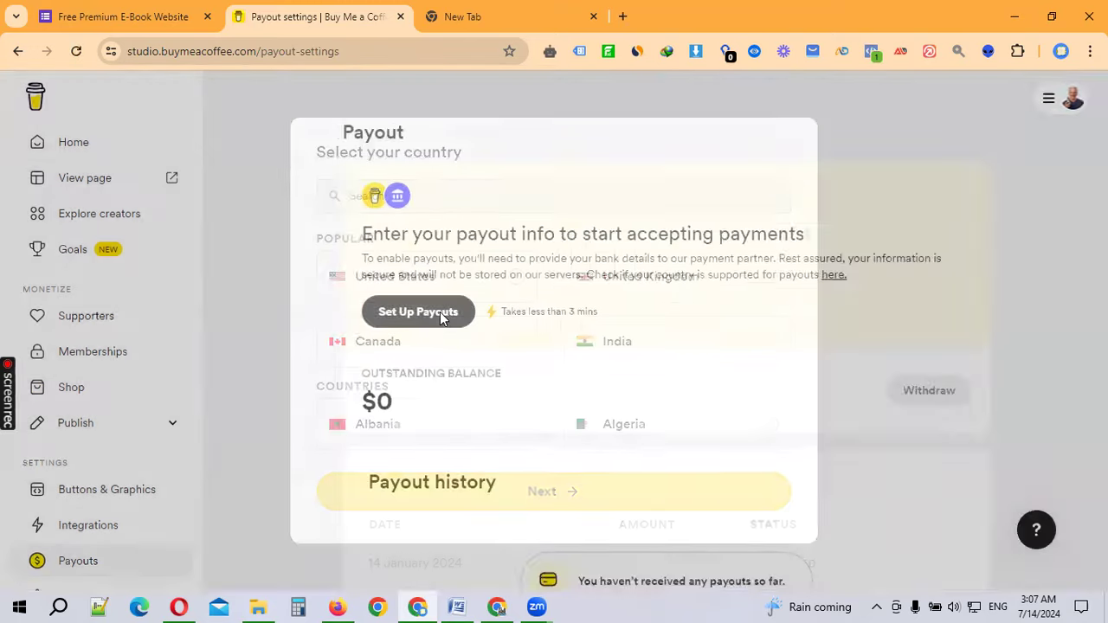
pyautogui.click(394, 277)
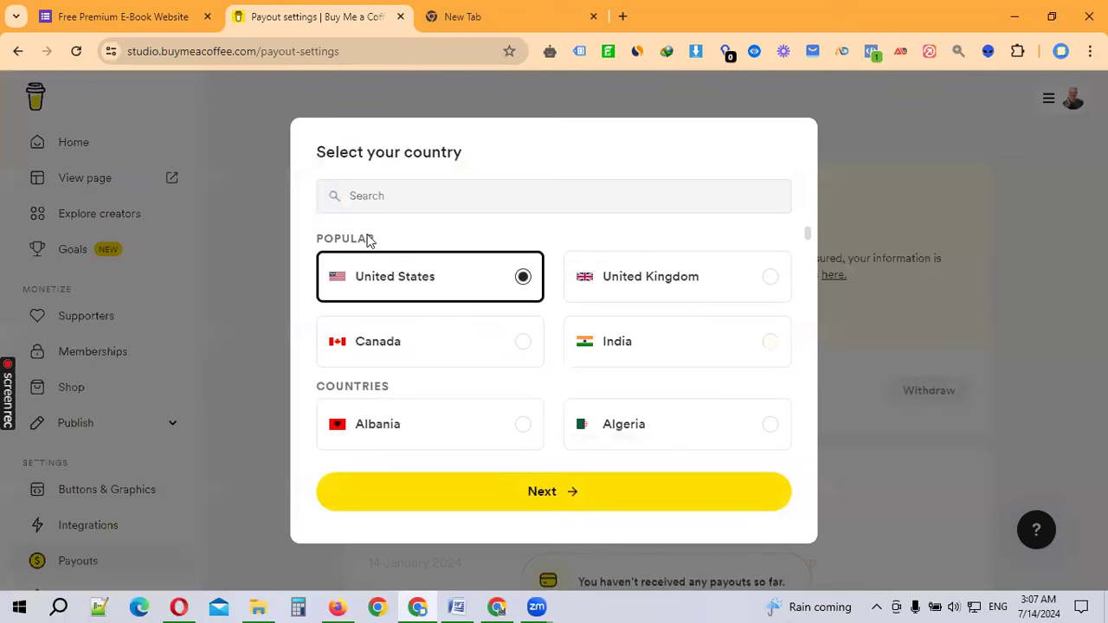
pyautogui.scroll(-3, 447, 230)
pyautogui.click(565, 502)
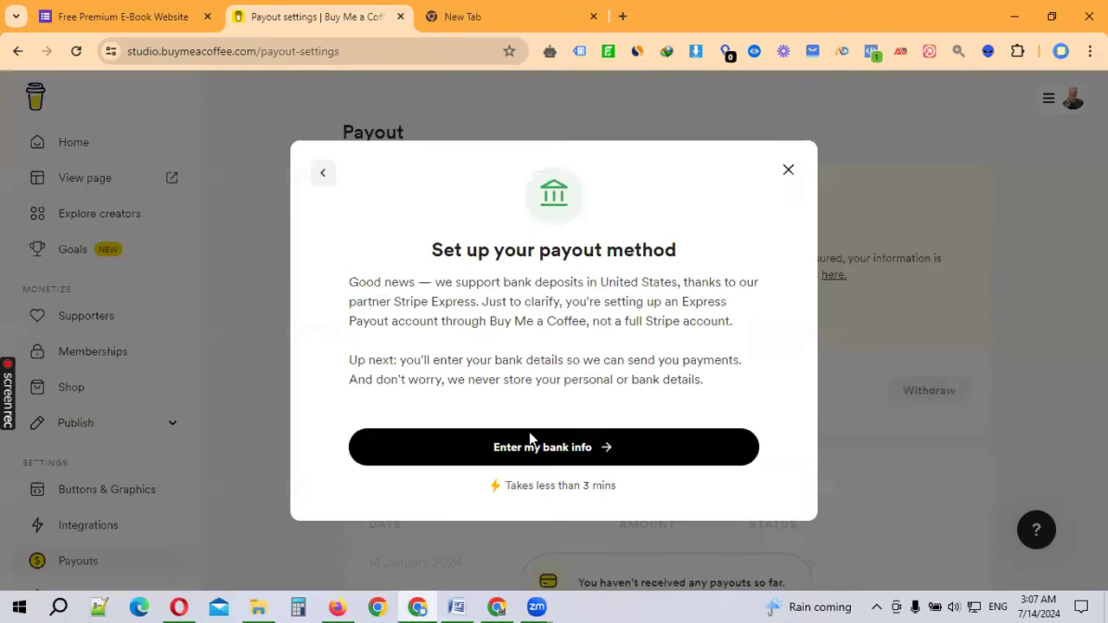
# Read through the dialog's explanation of the Stripe Express payout account
pyautogui.moveTo(417, 258); pyautogui.dragTo(707, 258)
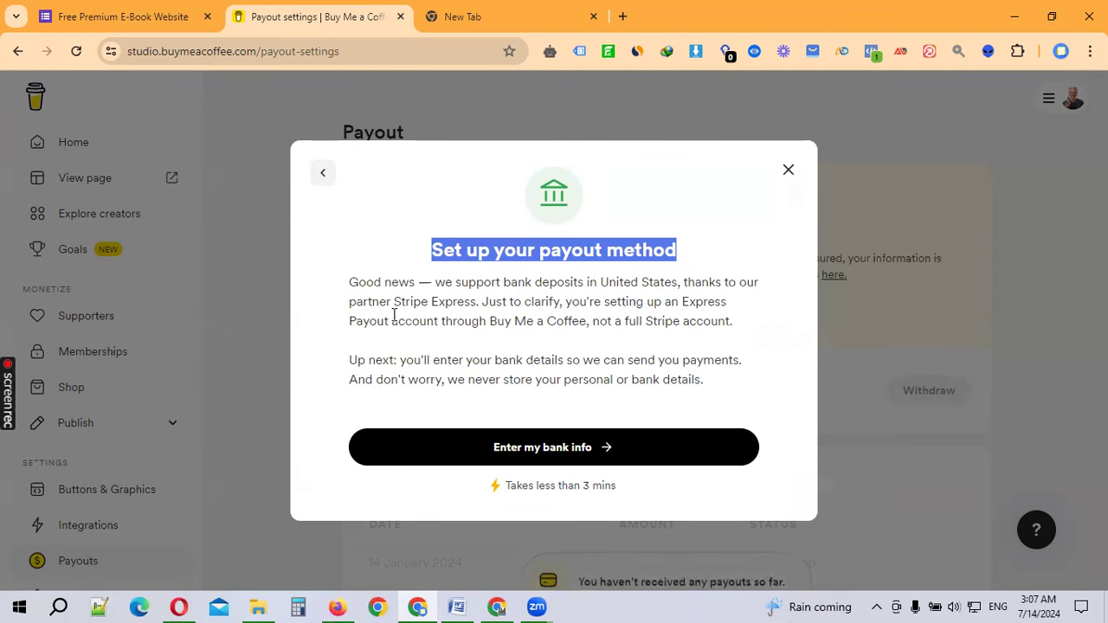
pyautogui.moveTo(394, 303); pyautogui.dragTo(511, 304)
pyautogui.click(461, 305)
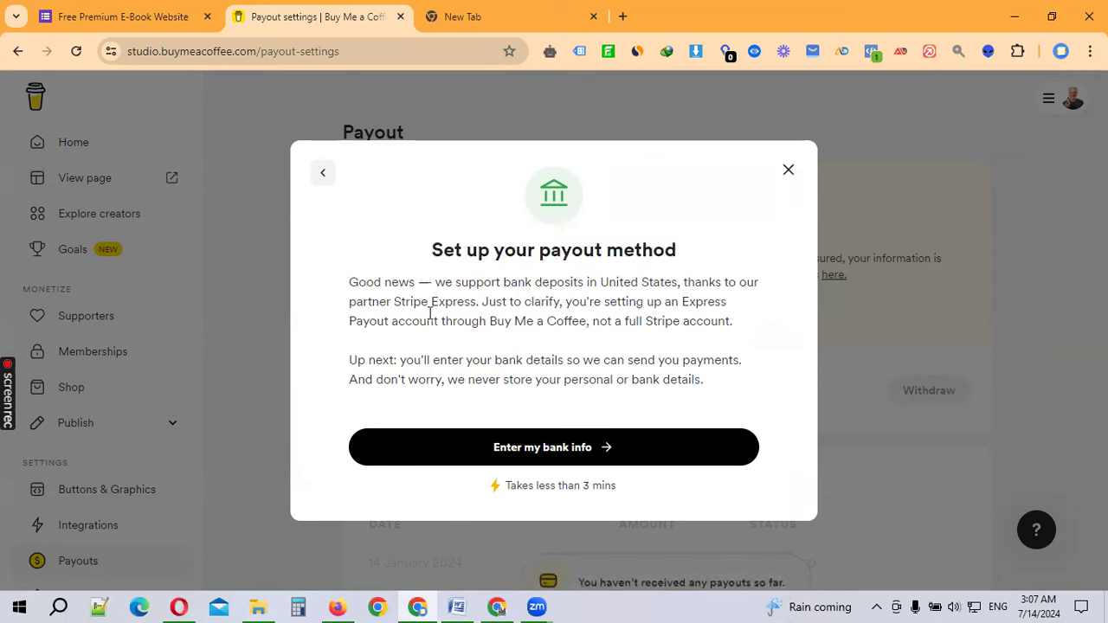
pyautogui.moveTo(430, 302); pyautogui.dragTo(482, 308)
pyautogui.click(482, 308)
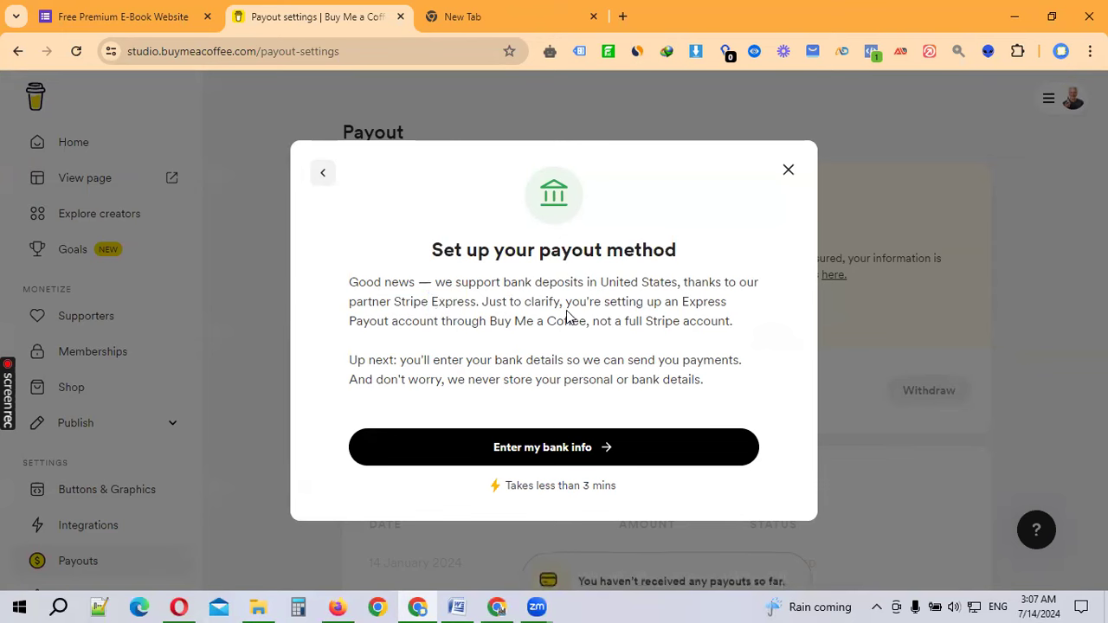
pyautogui.moveTo(368, 323); pyautogui.dragTo(512, 329)
pyautogui.click(512, 329)
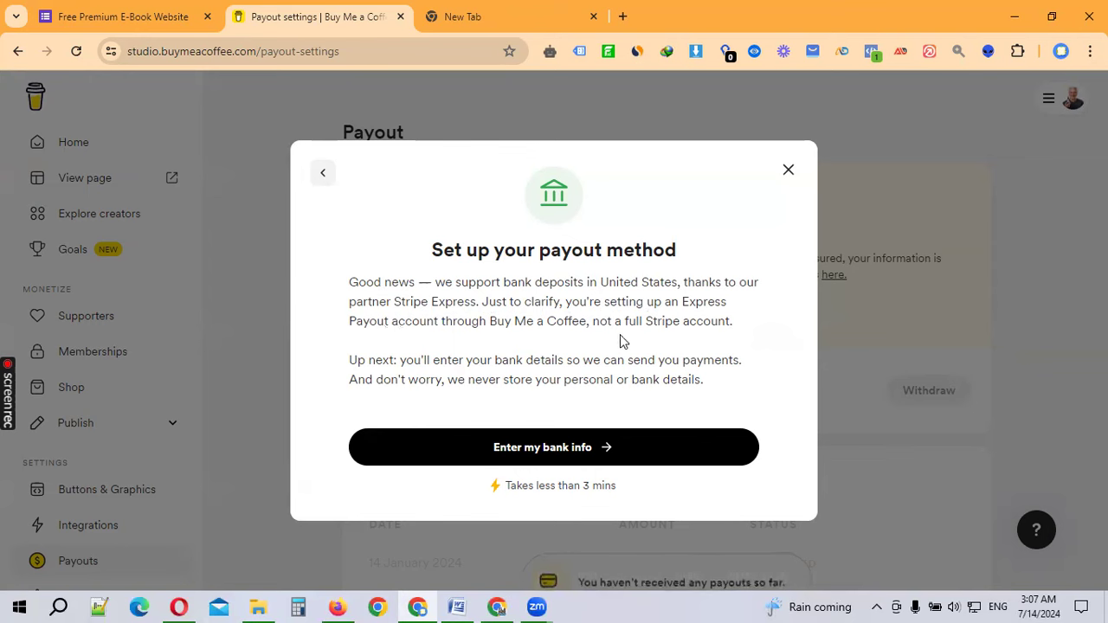
pyautogui.moveTo(637, 323); pyautogui.dragTo(769, 336)
pyautogui.click(743, 336)
pyautogui.moveTo(602, 327); pyautogui.dragTo(702, 325)
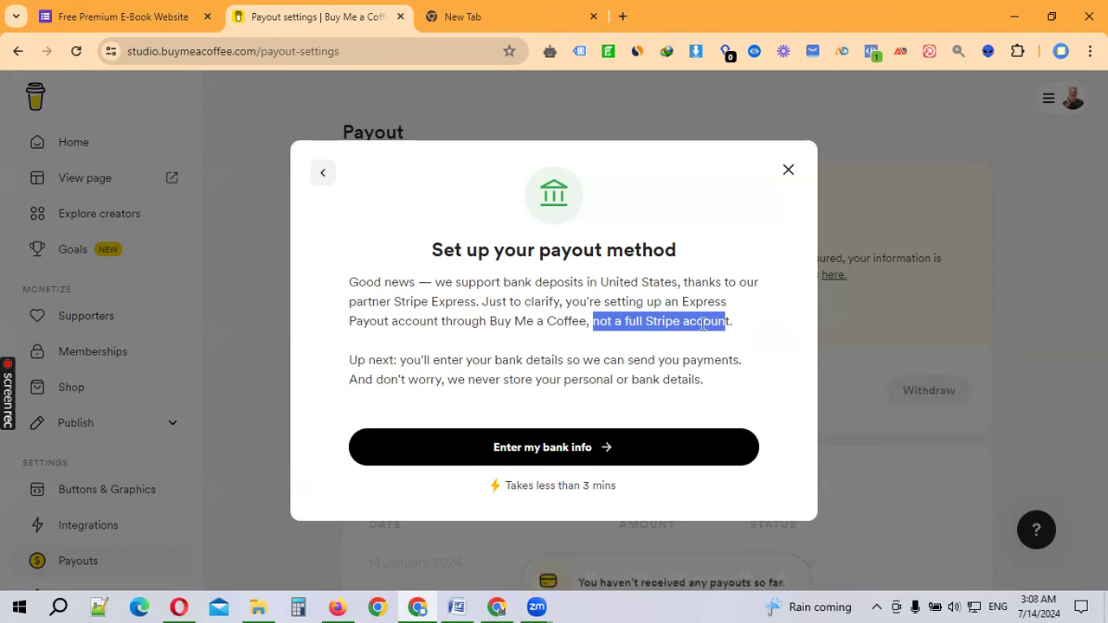
pyautogui.moveTo(395, 301); pyautogui.dragTo(484, 299)
pyautogui.click(496, 296)
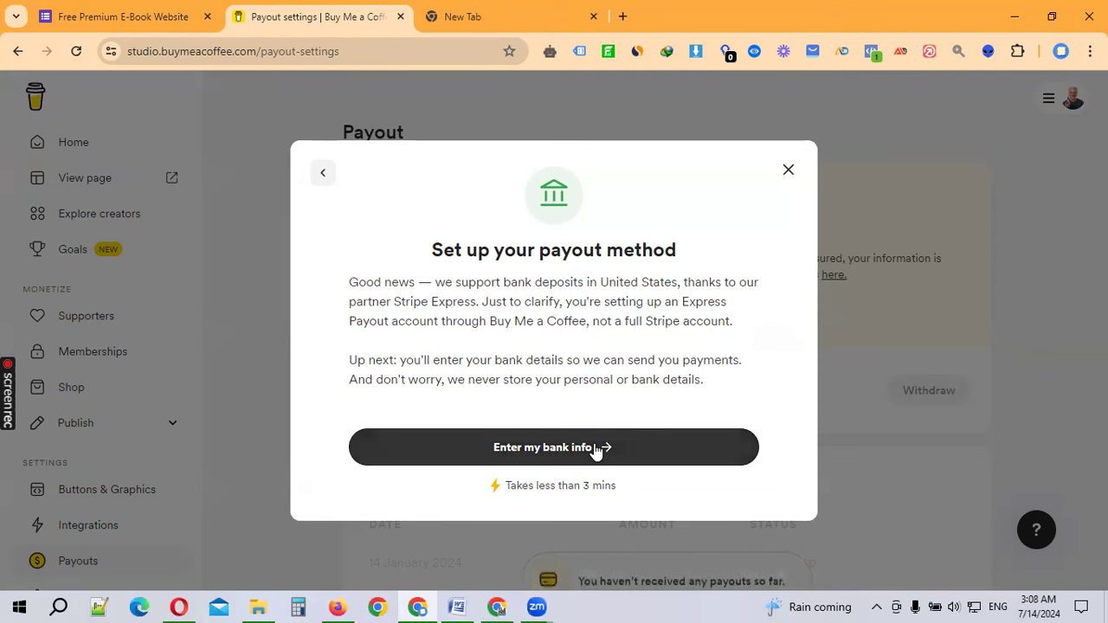
pyautogui.click(564, 456)
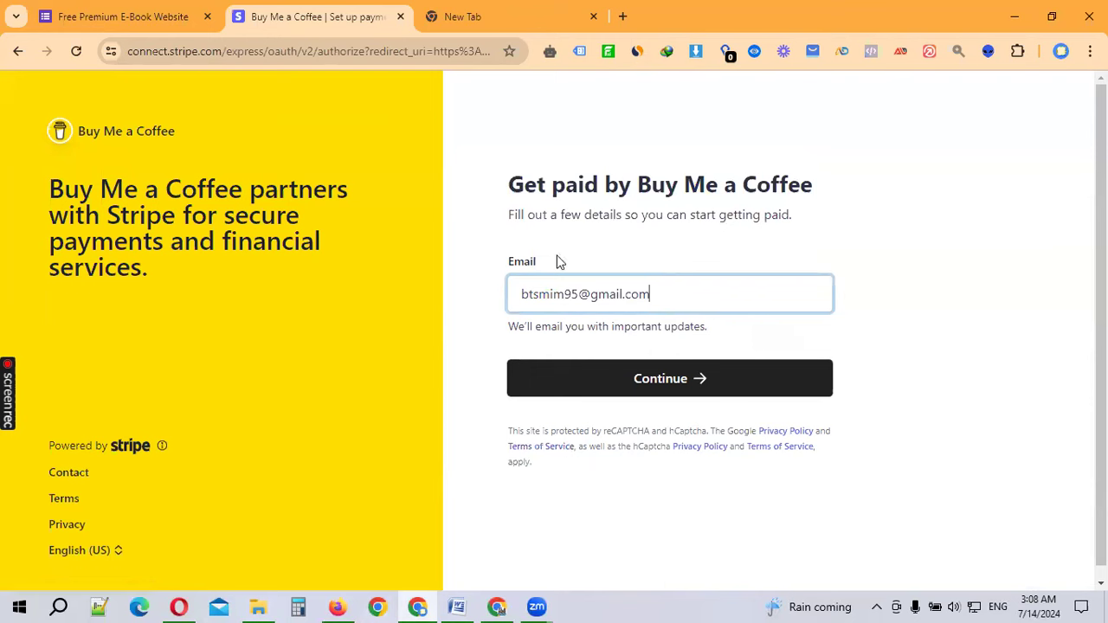
pyautogui.moveTo(505, 190); pyautogui.dragTo(915, 193)
pyautogui.click(915, 193)
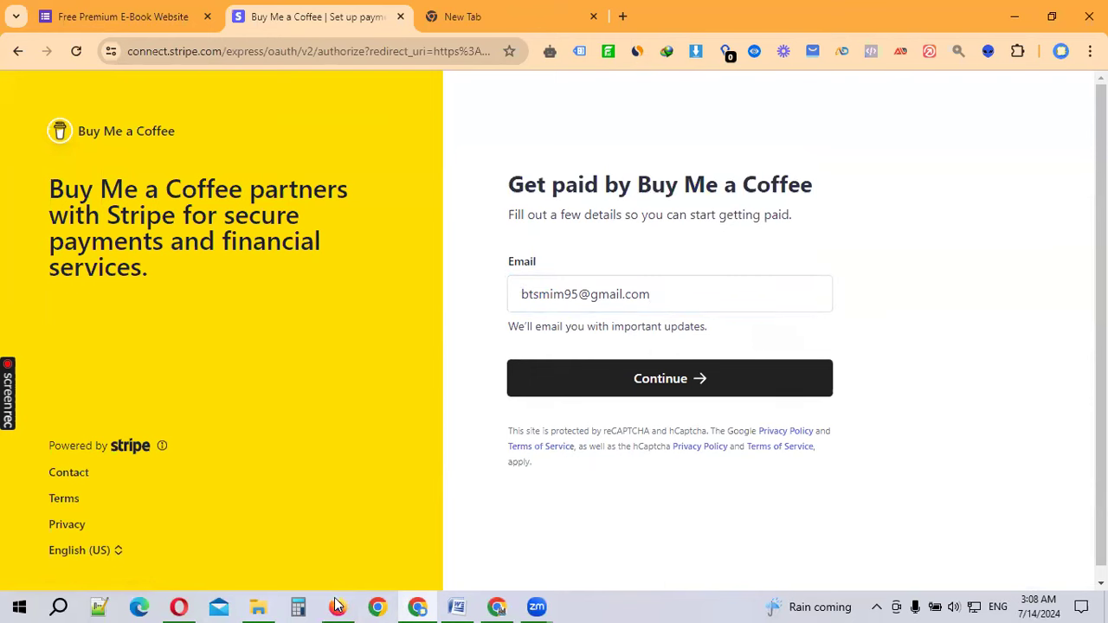
pyautogui.click(381, 606)
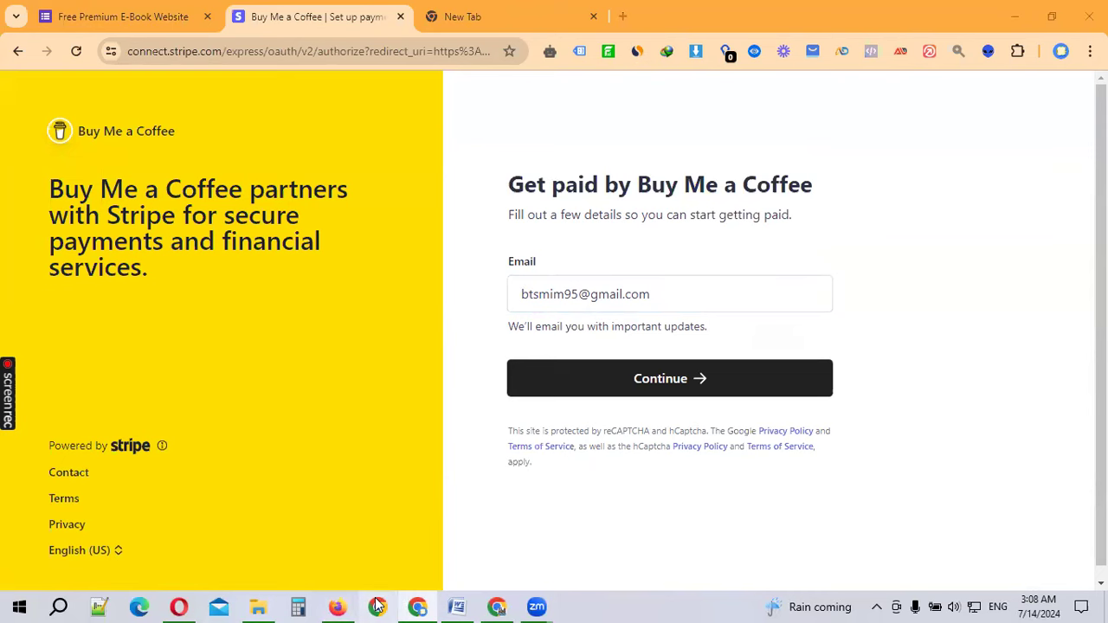
# Open Chrome under a different profile and copy its Google account e-mail address
pyautogui.scroll(-3, 755, 355)
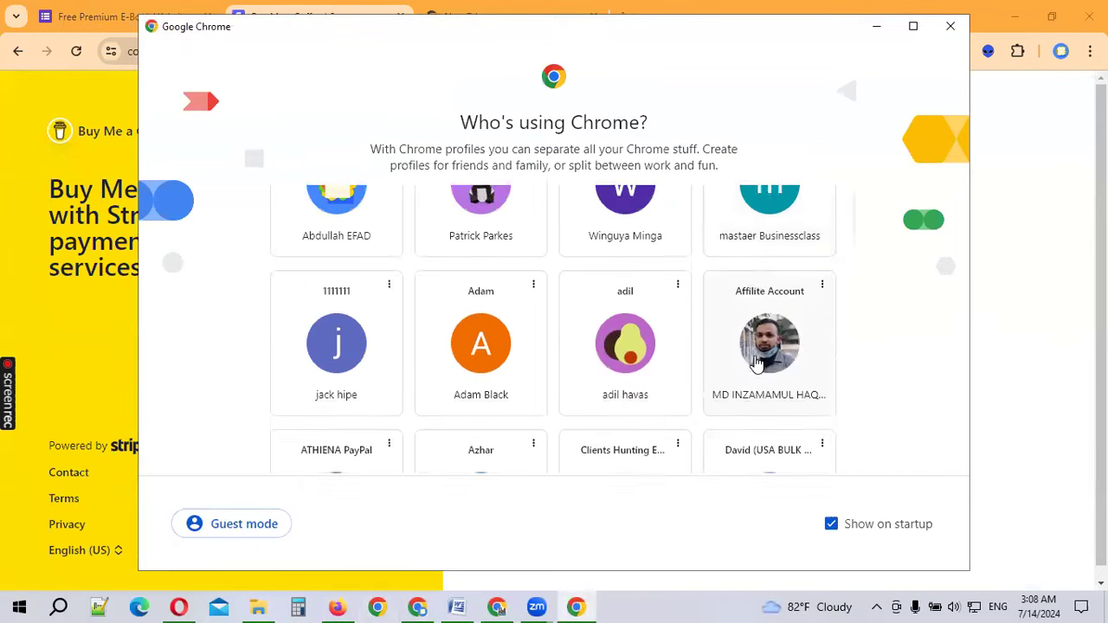
pyautogui.scroll(-15, 757, 363)
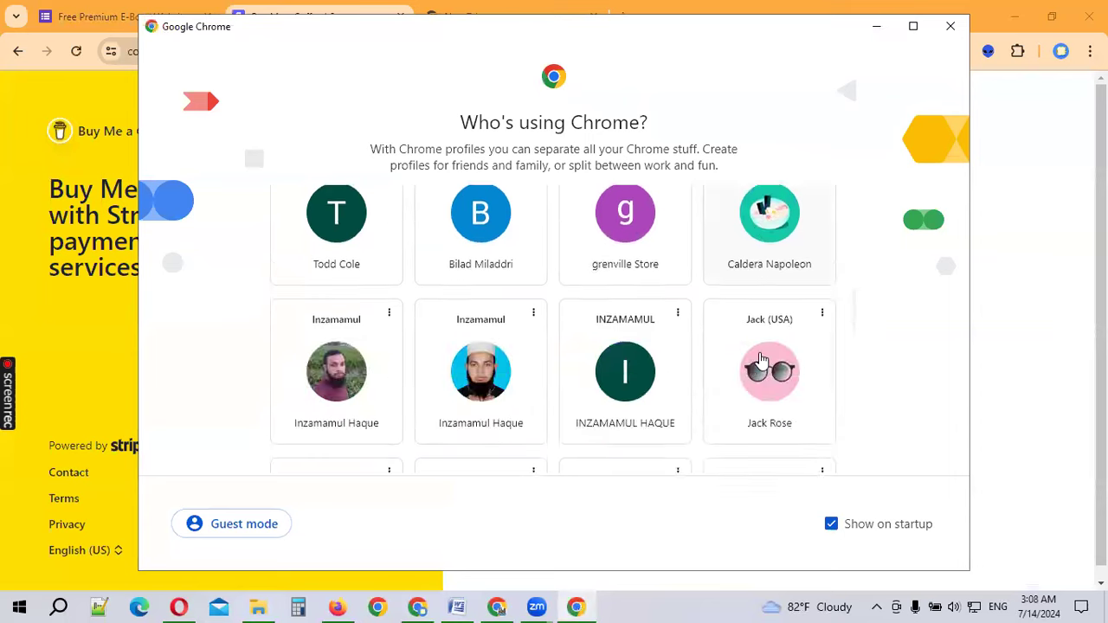
pyautogui.click(767, 275)
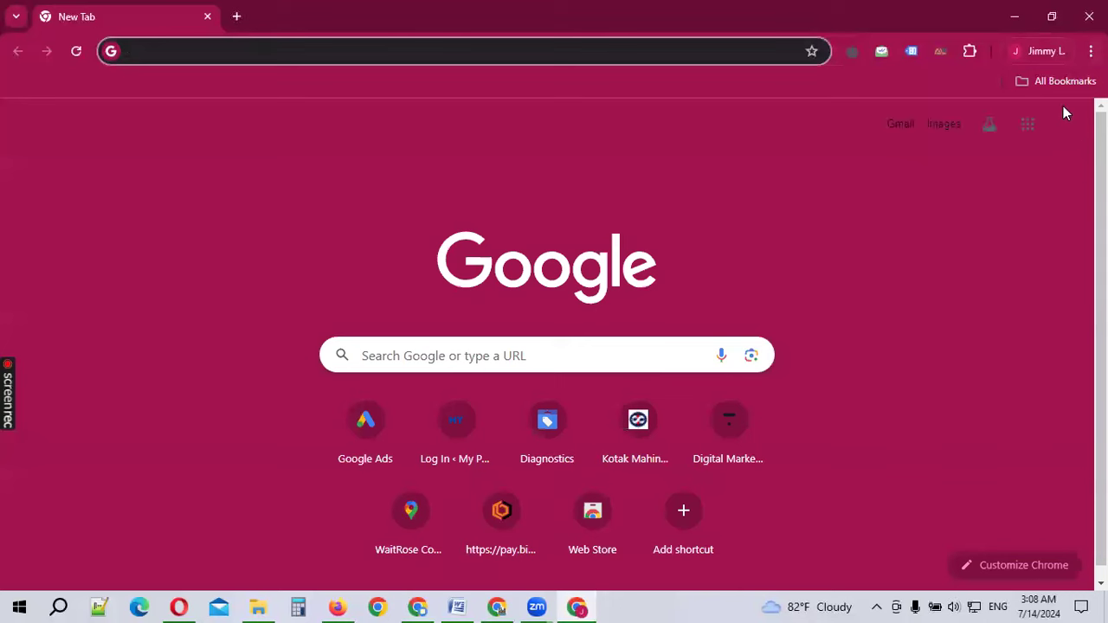
pyautogui.click(1067, 126)
pyautogui.moveTo(832, 174); pyautogui.dragTo(997, 178)
pyautogui.hotkey('ctrl', 'c')
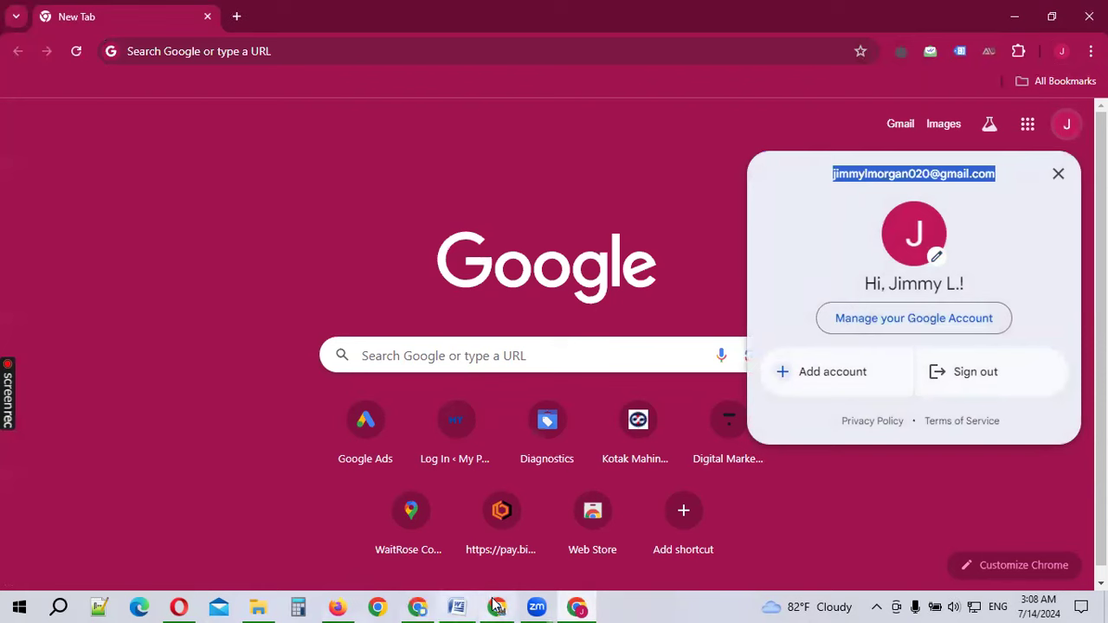
# Replace the Stripe sign-up e-mail with the copied address and submit it
pyautogui.click(418, 606)
pyautogui.tripleClick(713, 299)
pyautogui.hotkey('ctrl', 'v')
pyautogui.click(727, 376)
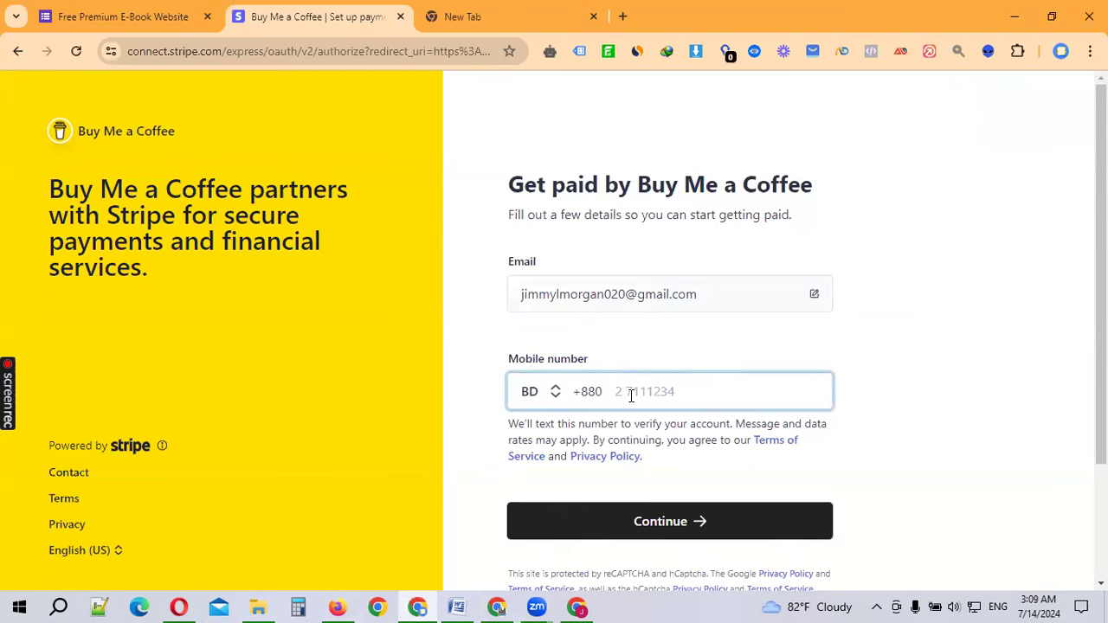
# Submit the mobile number for verification and enter the six-digit SMS code
pyautogui.scroll(-2, 791, 226)
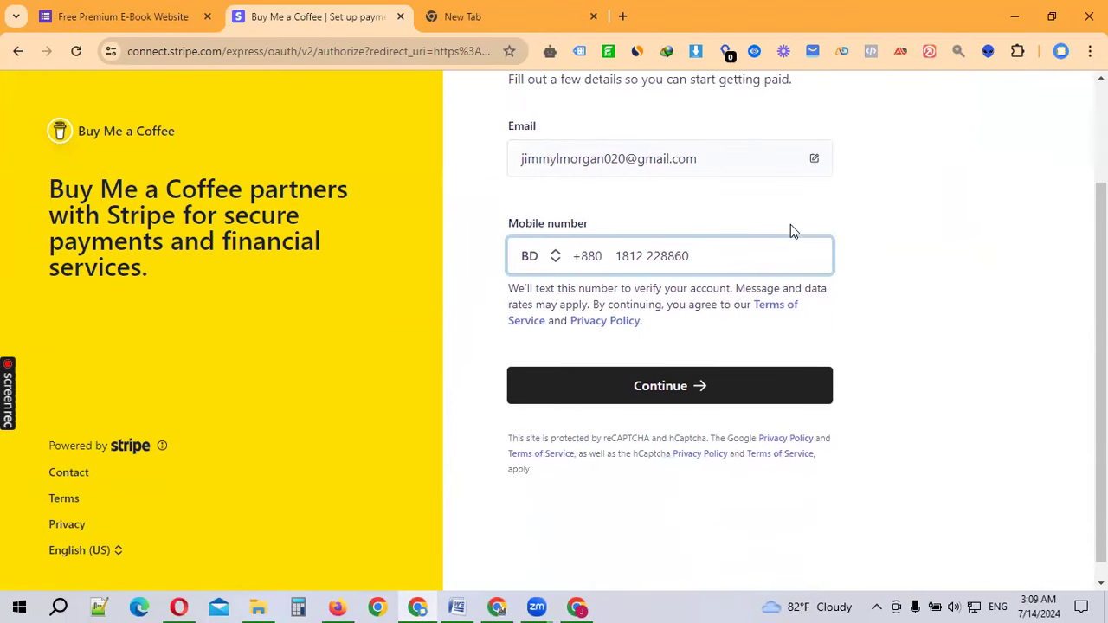
pyautogui.click(666, 391)
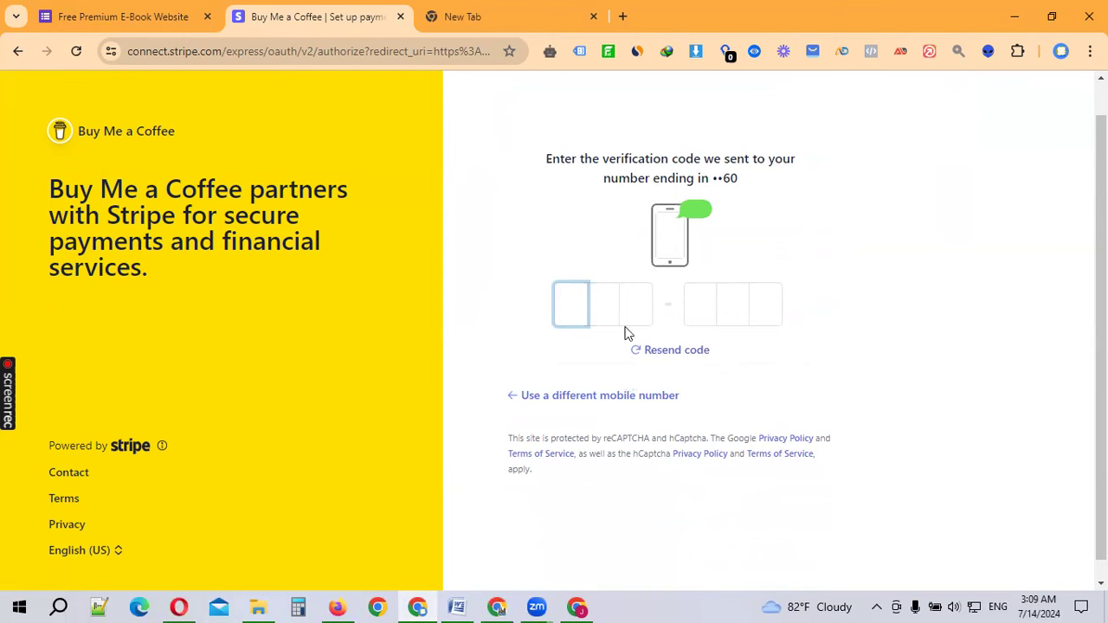
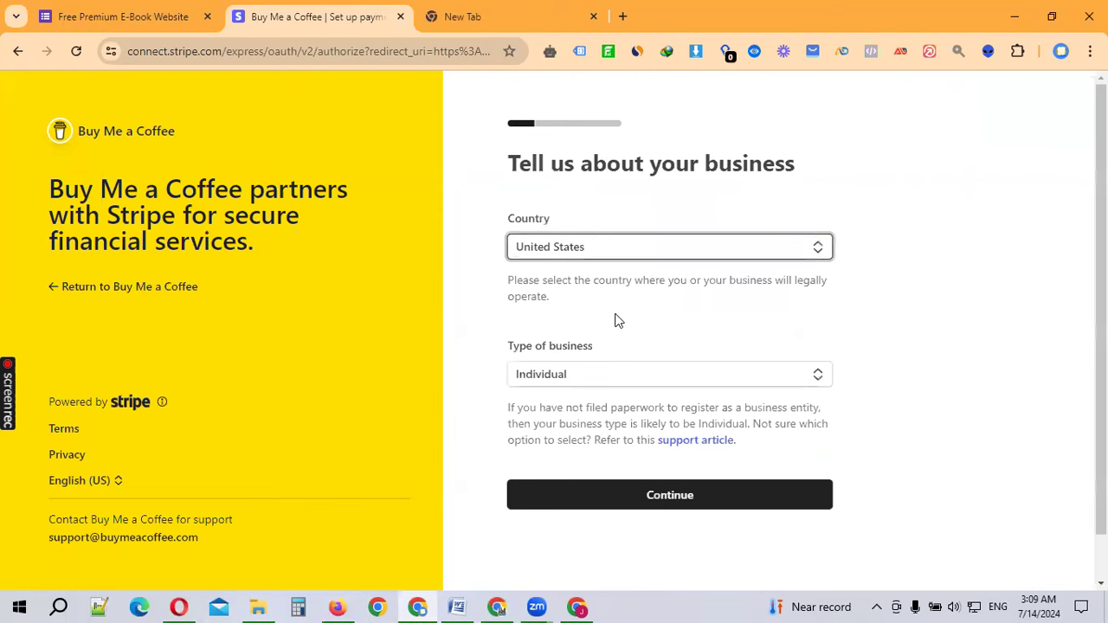
# Keep United States as country and Individual as business type, then continue
pyautogui.moveTo(511, 169); pyautogui.dragTo(754, 169)
pyautogui.click(799, 173)
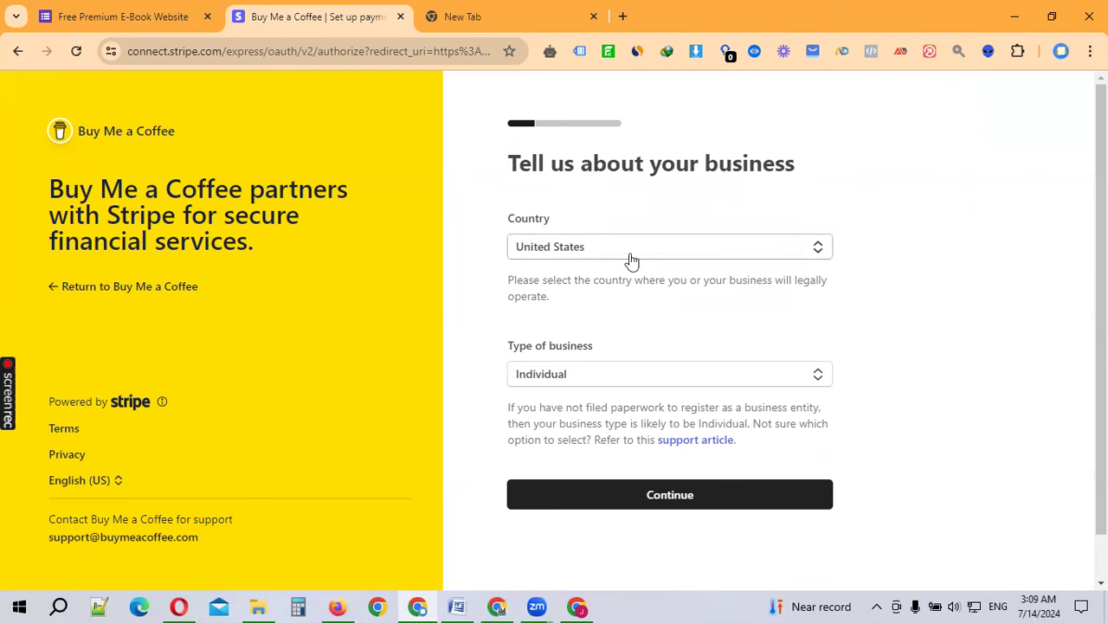
pyautogui.scroll(-1, 625, 290)
pyautogui.moveTo(509, 301); pyautogui.dragTo(594, 342)
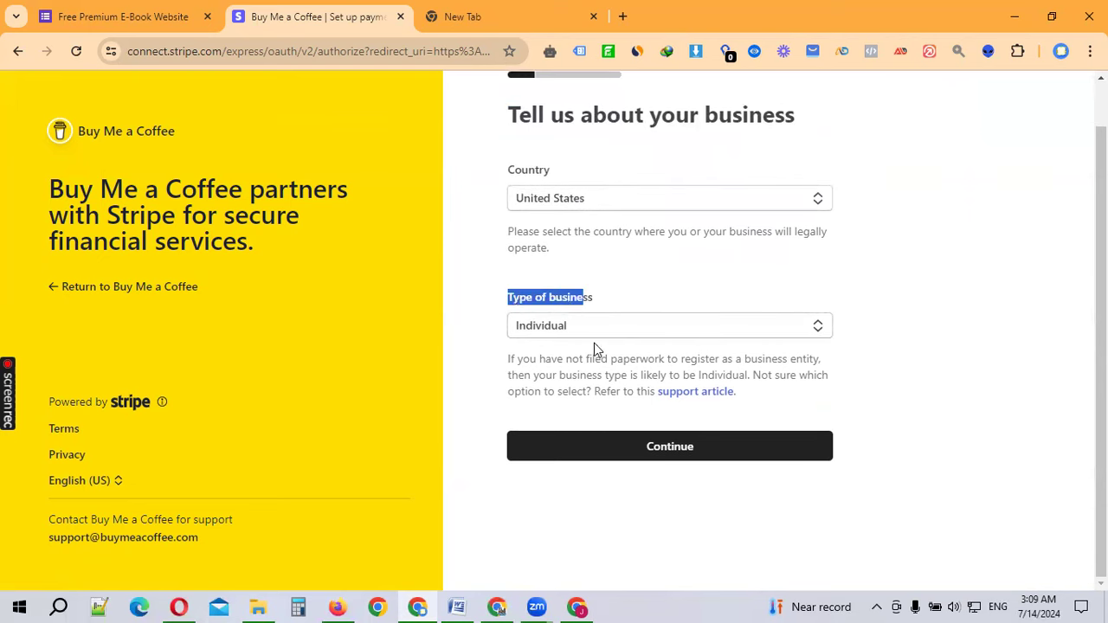
pyautogui.click(586, 335)
pyautogui.click(584, 334)
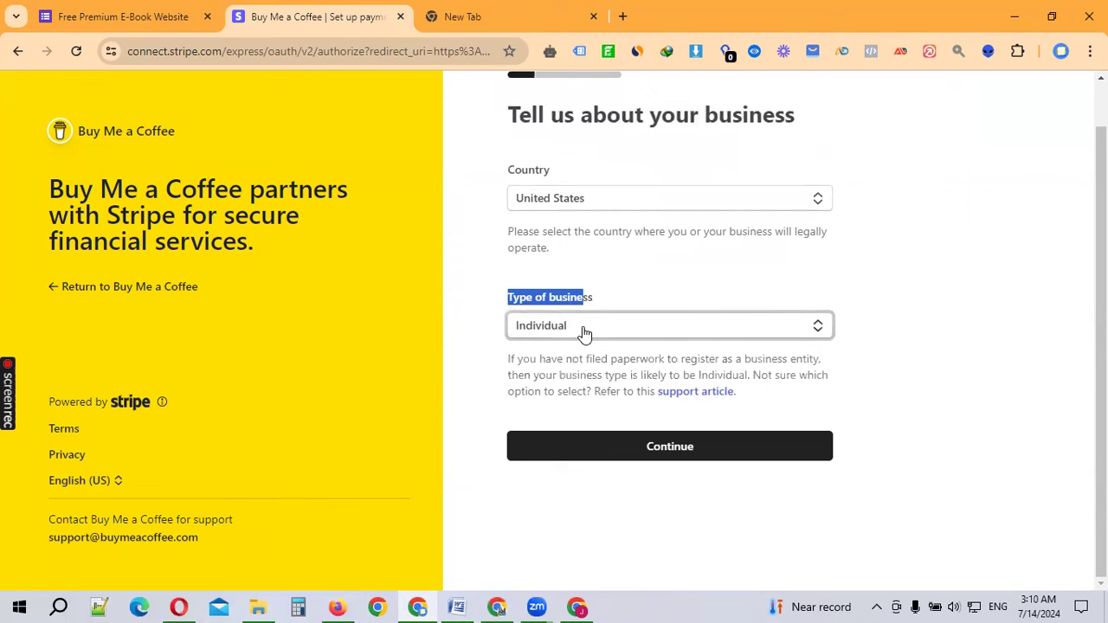
pyautogui.click(907, 289)
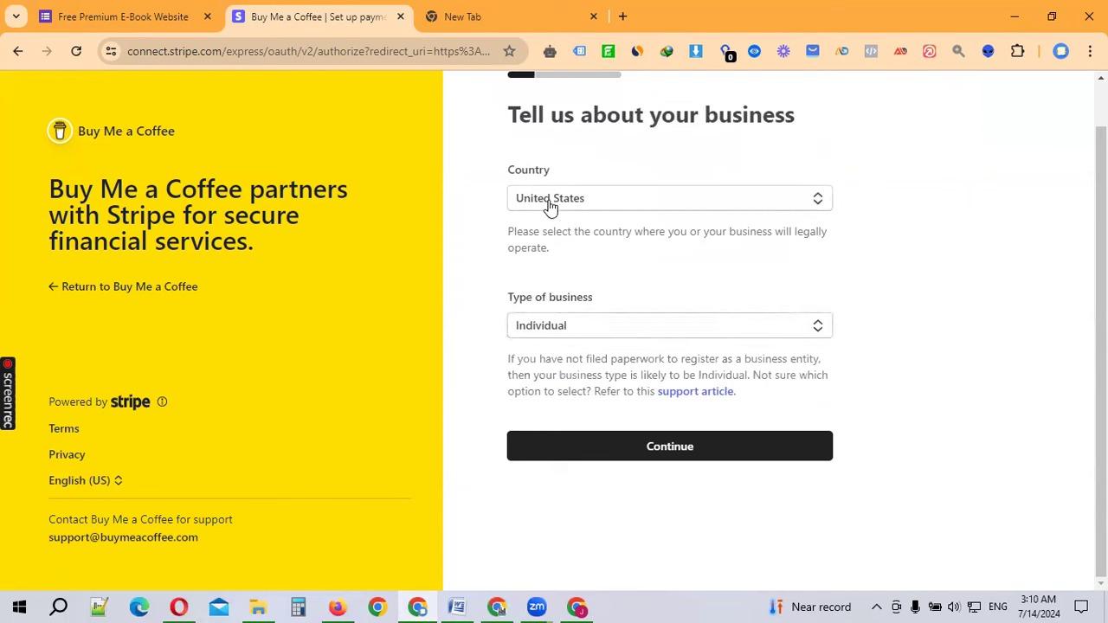
pyautogui.click(958, 54)
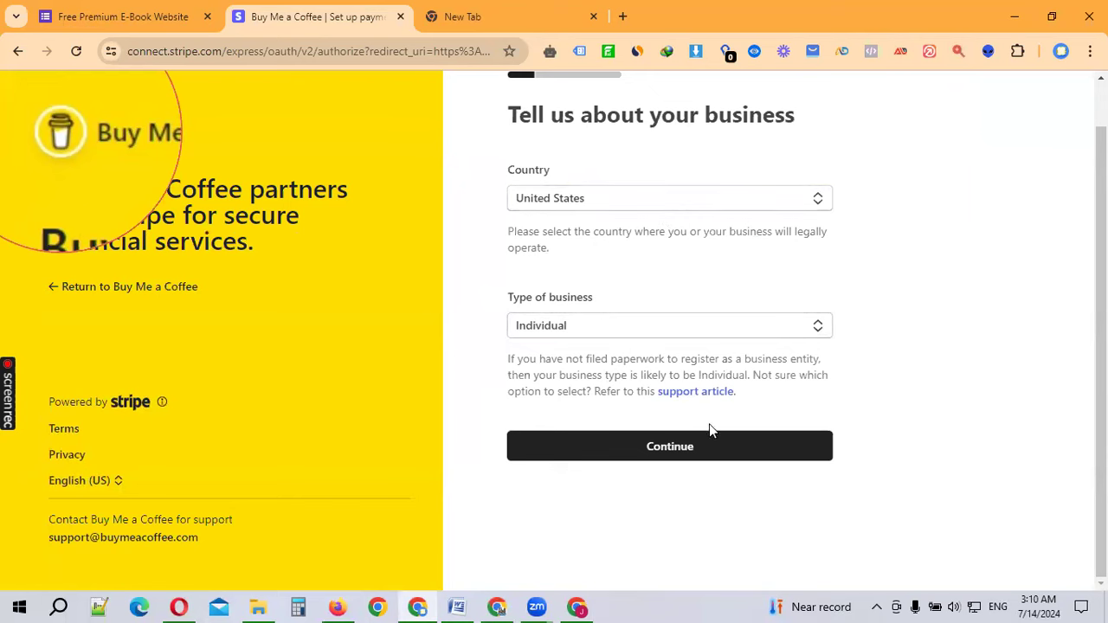
pyautogui.click(672, 446)
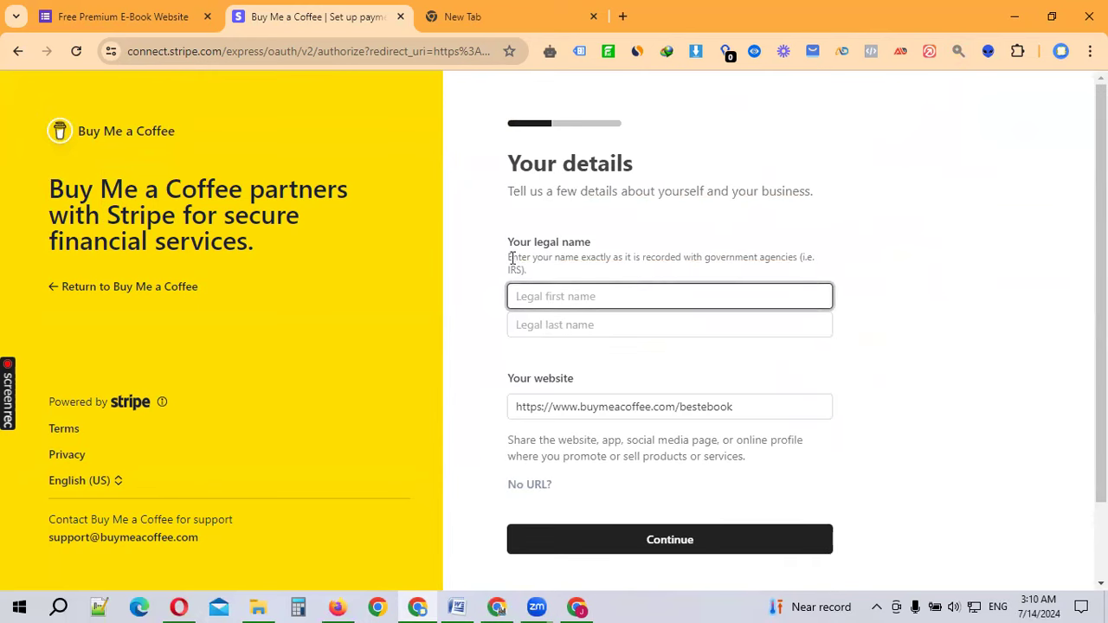
# Enter the person's legal first name and legal last name, correcting a mistyped letter
pyautogui.moveTo(509, 248); pyautogui.dragTo(635, 245)
pyautogui.click(639, 247)
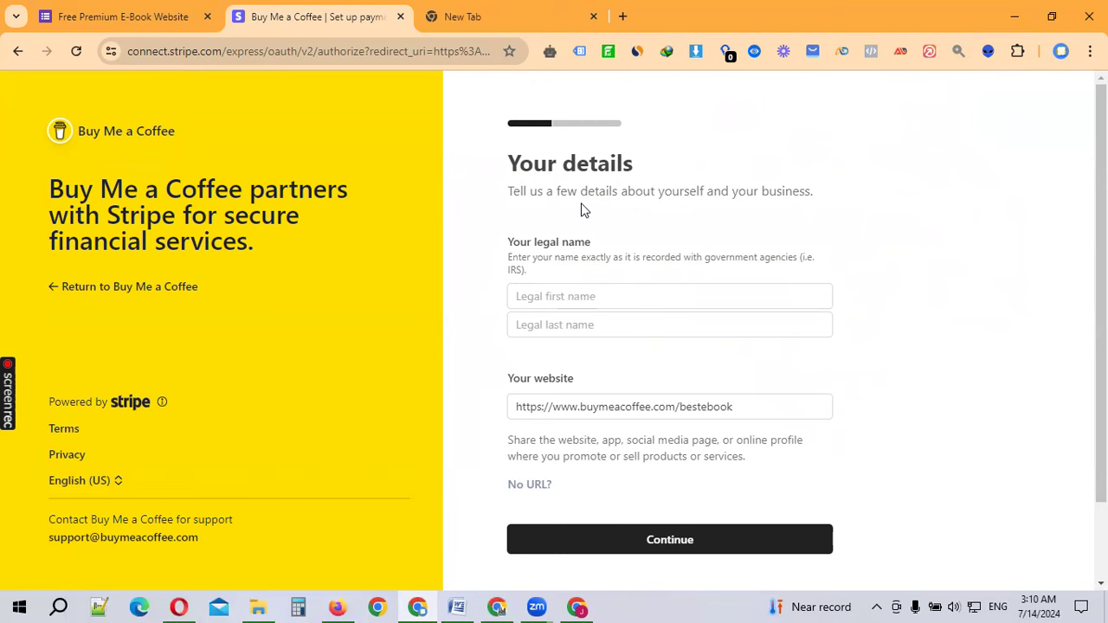
pyautogui.click(596, 302)
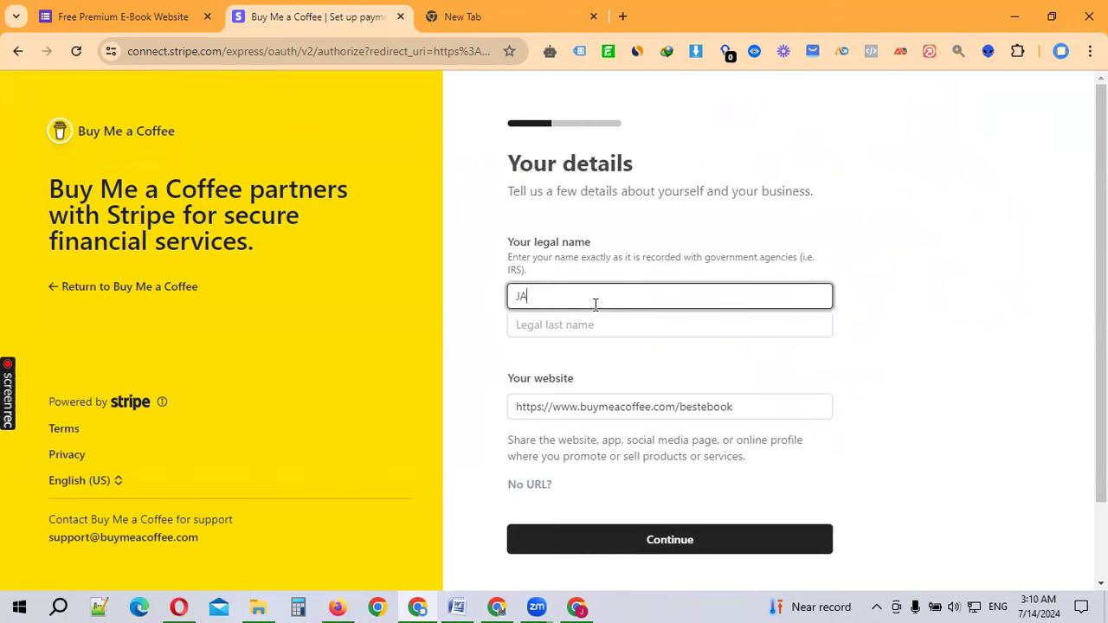
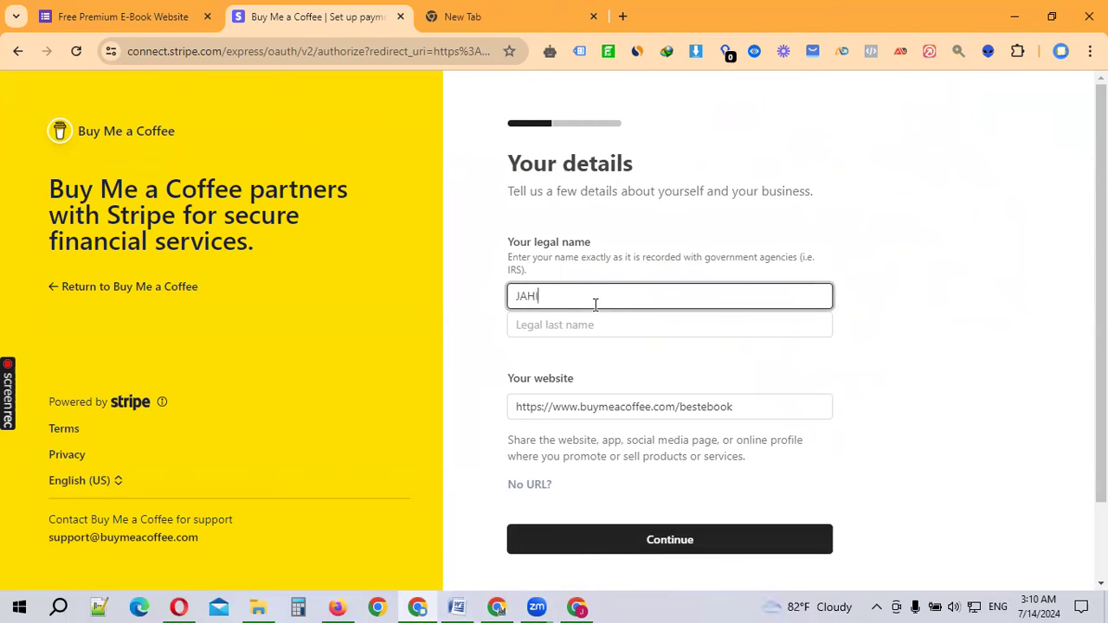
pyautogui.press('Tab')
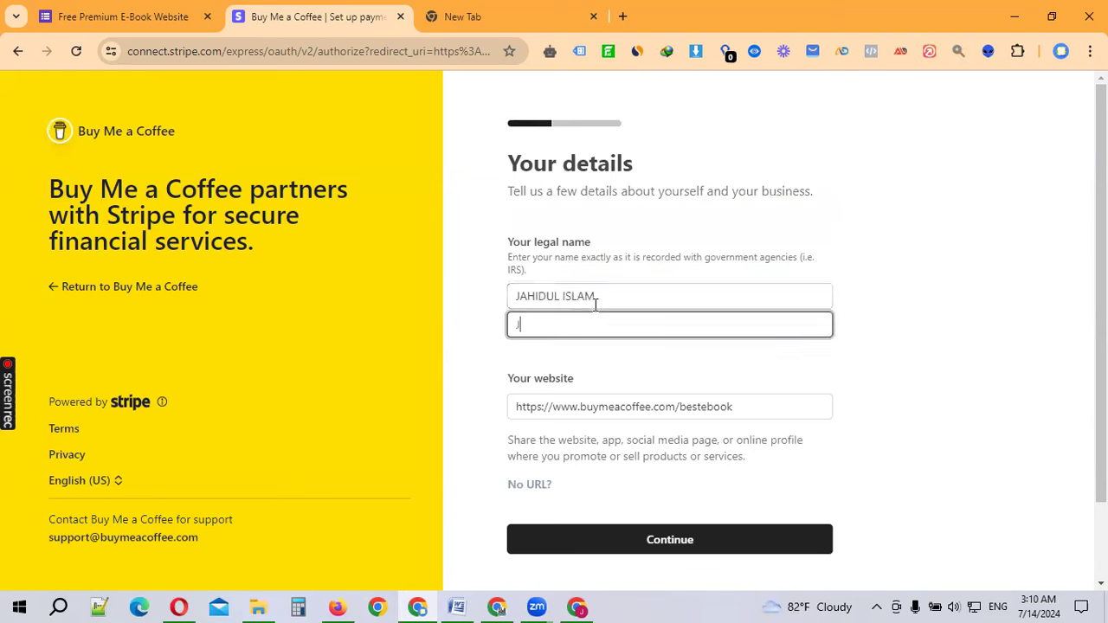
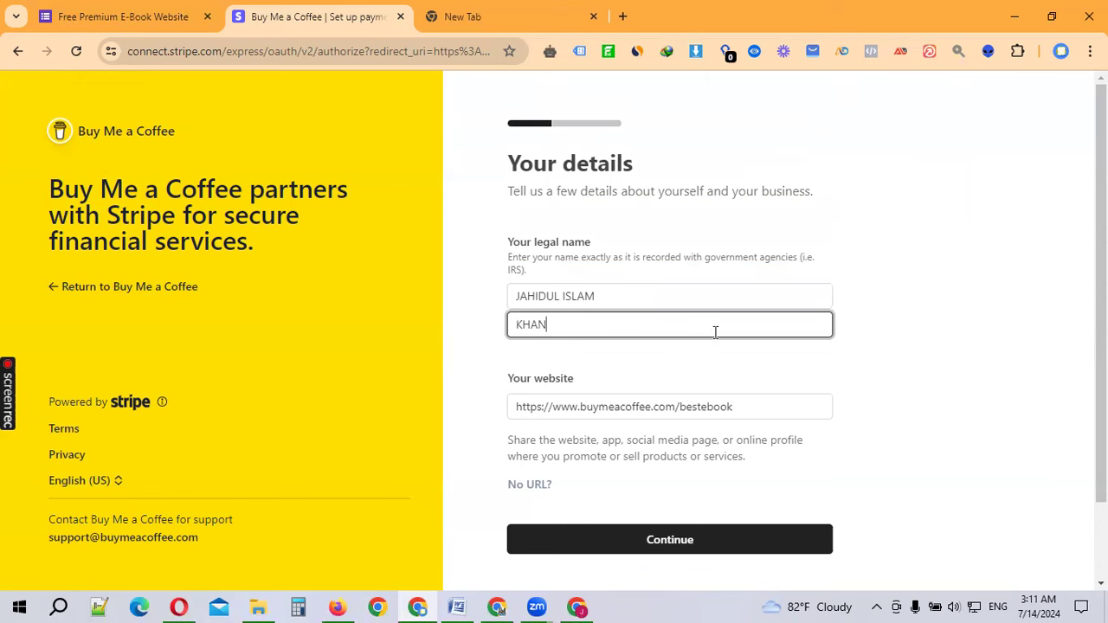
# Review the website field and submit the personal details
pyautogui.scroll(-1, 567, 322)
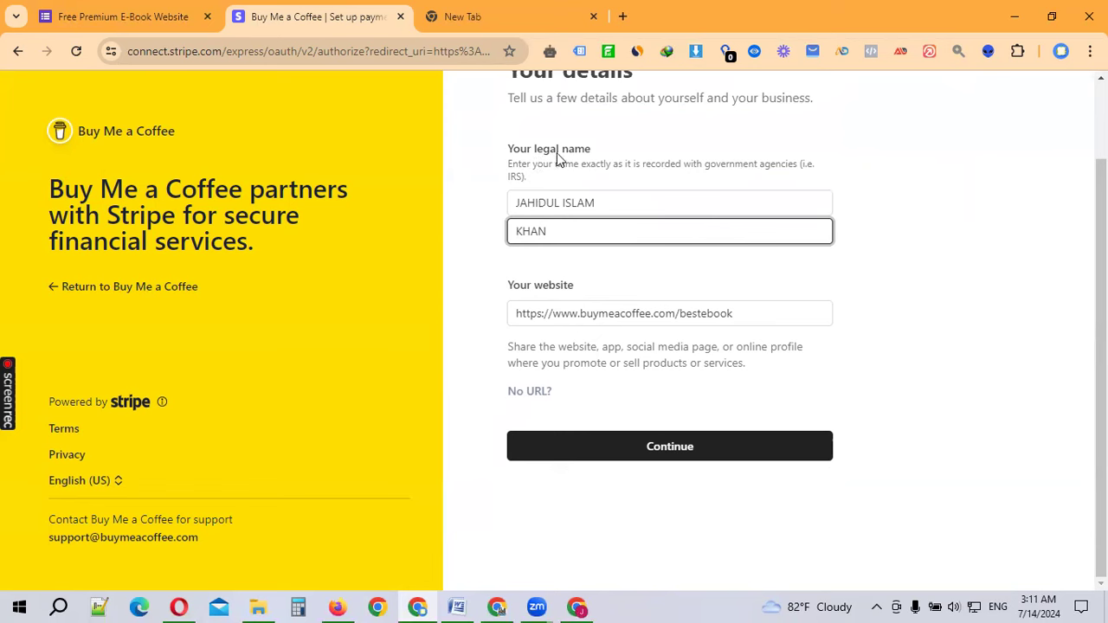
pyautogui.click(506, 296)
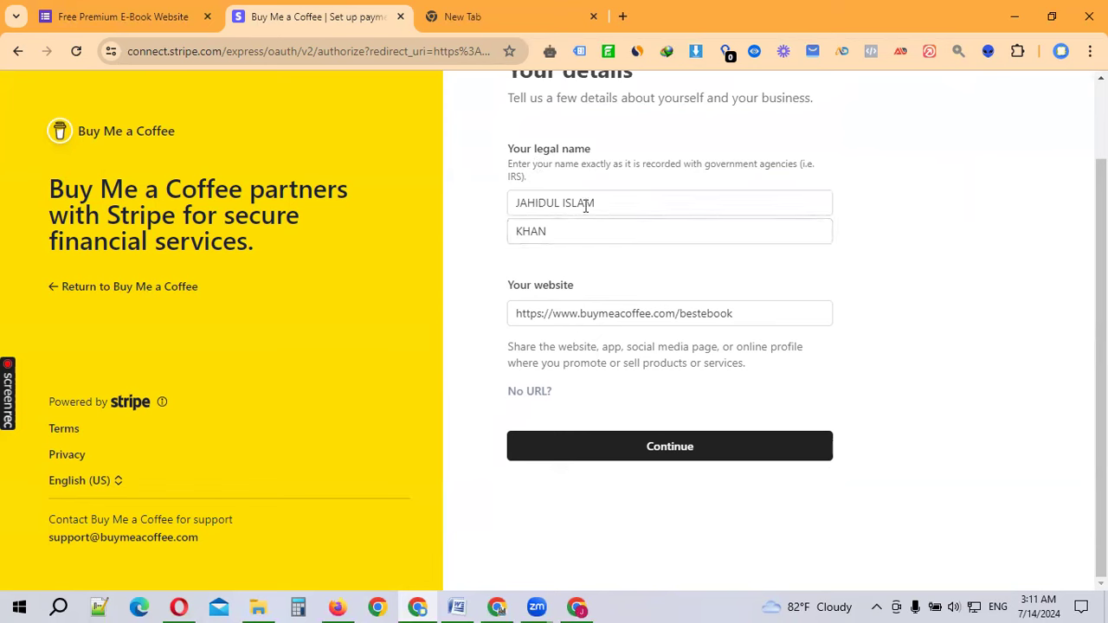
pyautogui.moveTo(504, 291); pyautogui.dragTo(571, 289)
pyautogui.click(618, 290)
pyautogui.click(773, 321)
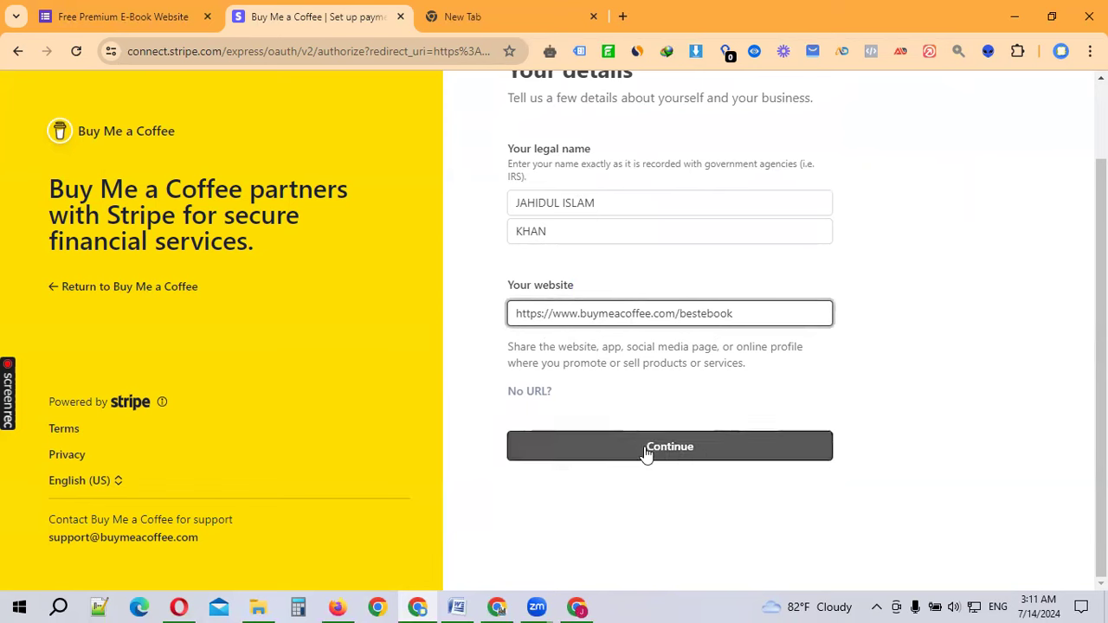
pyautogui.click(695, 448)
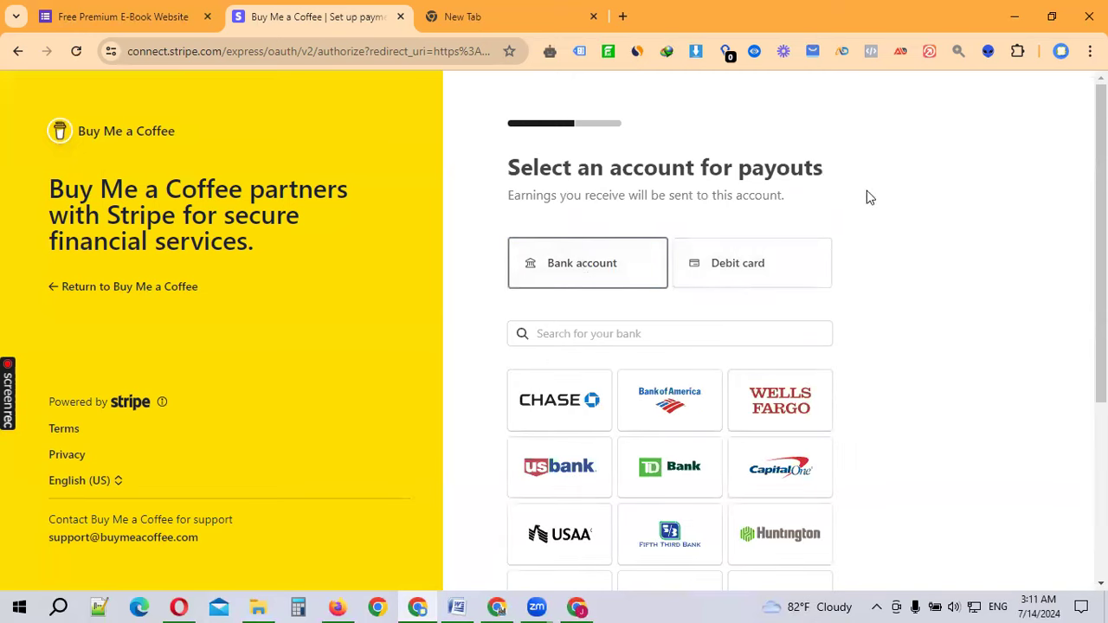
# Compare the Debit card and Bank account payout options, keeping Bank account selected
pyautogui.scroll(-3, 727, 295)
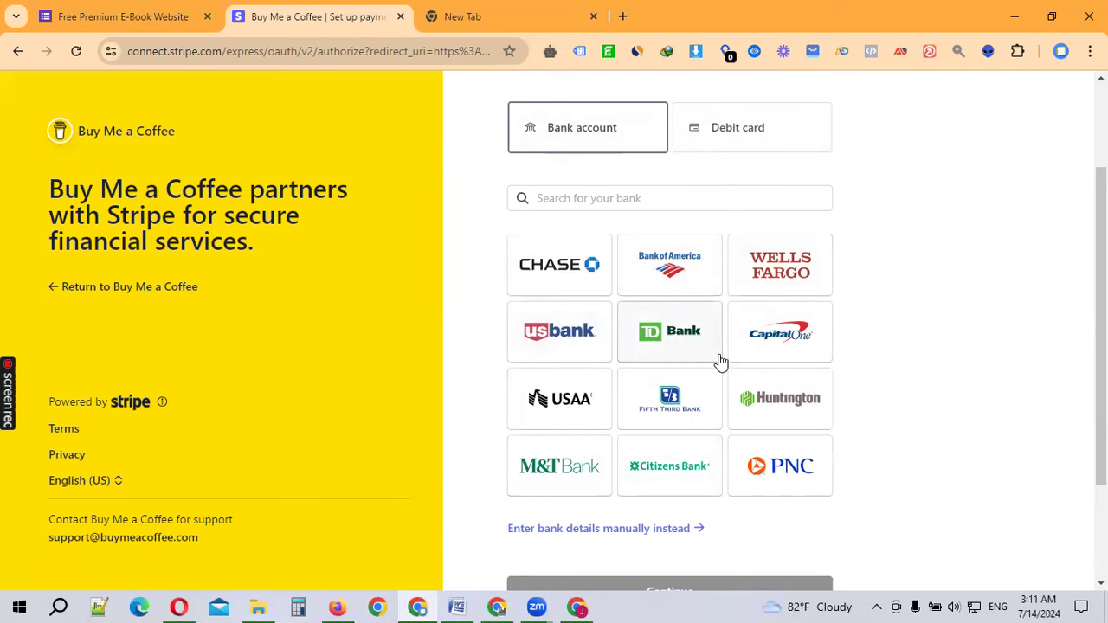
pyautogui.scroll(-2, 836, 359)
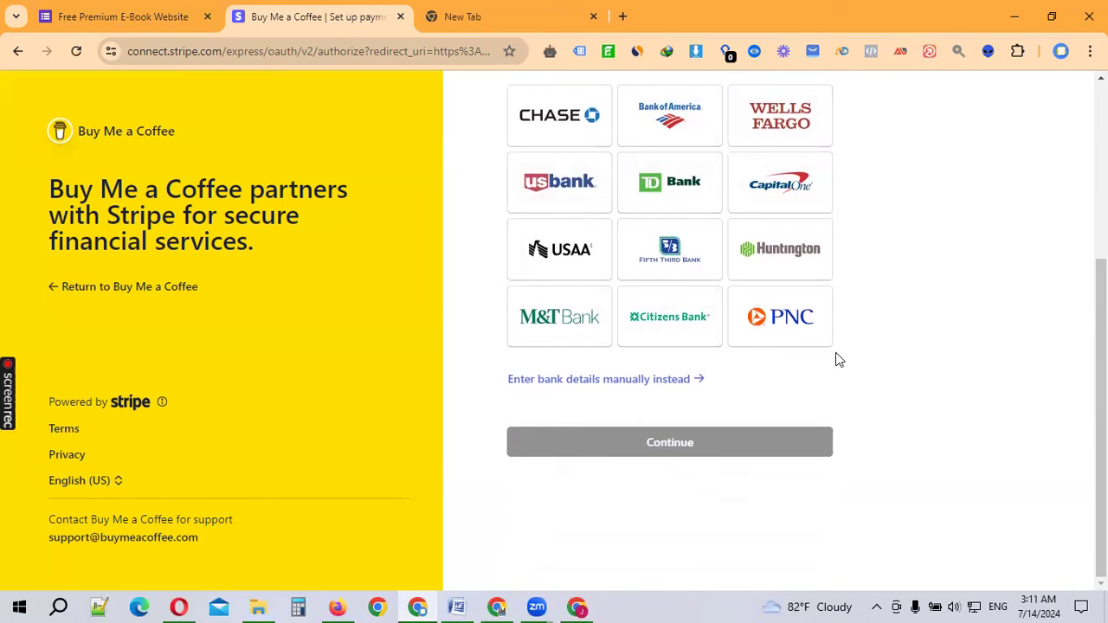
pyautogui.scroll(2, 836, 358)
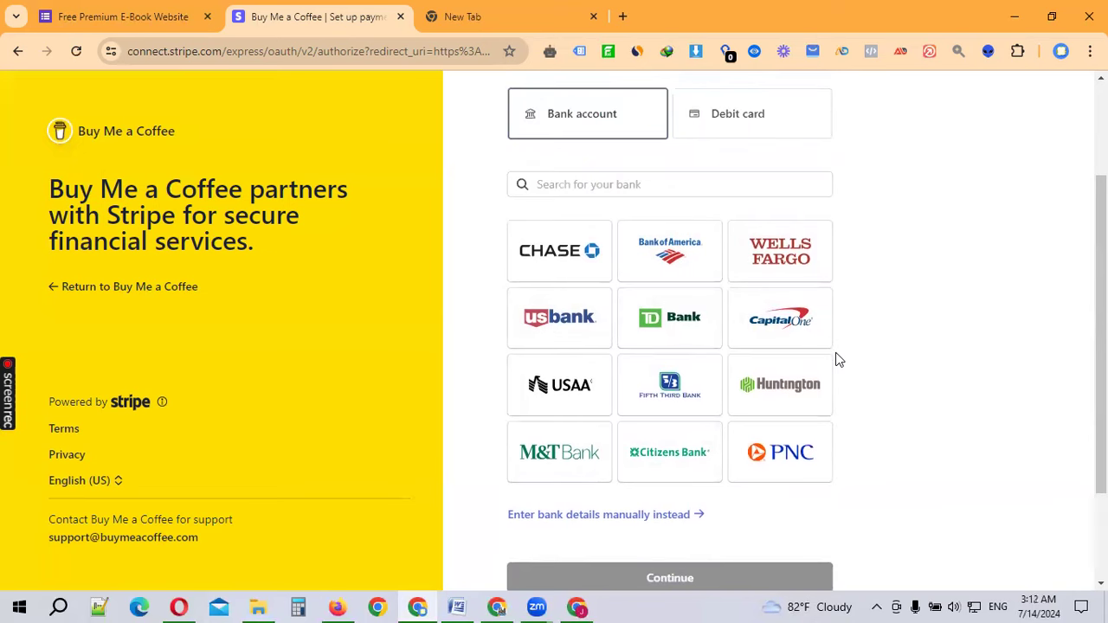
pyautogui.click(742, 126)
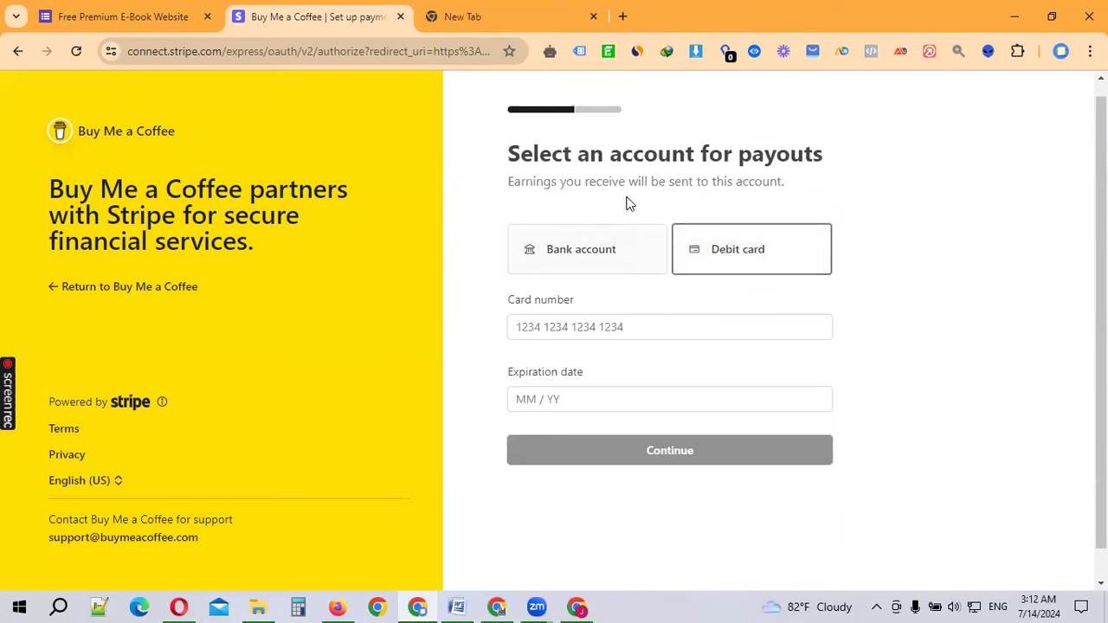
pyautogui.click(586, 255)
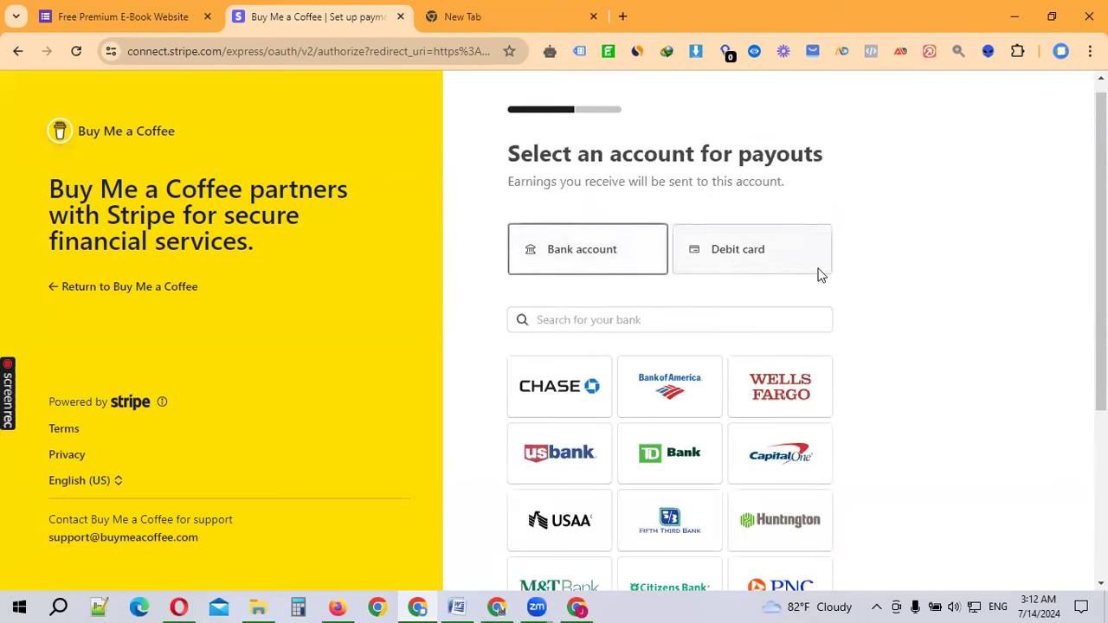
pyautogui.scroll(-2, 816, 272)
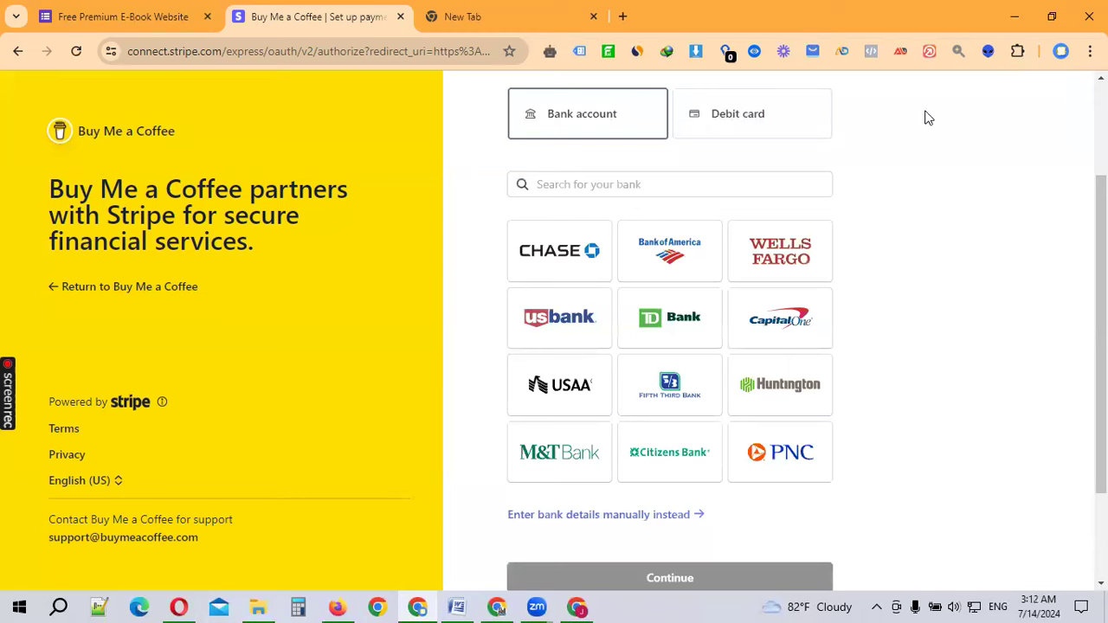
pyautogui.scroll(-2, 608, 290)
# Open the manual bank-details form, check its routing and account fields, then sign in to Payoneer
pyautogui.click(963, 42)
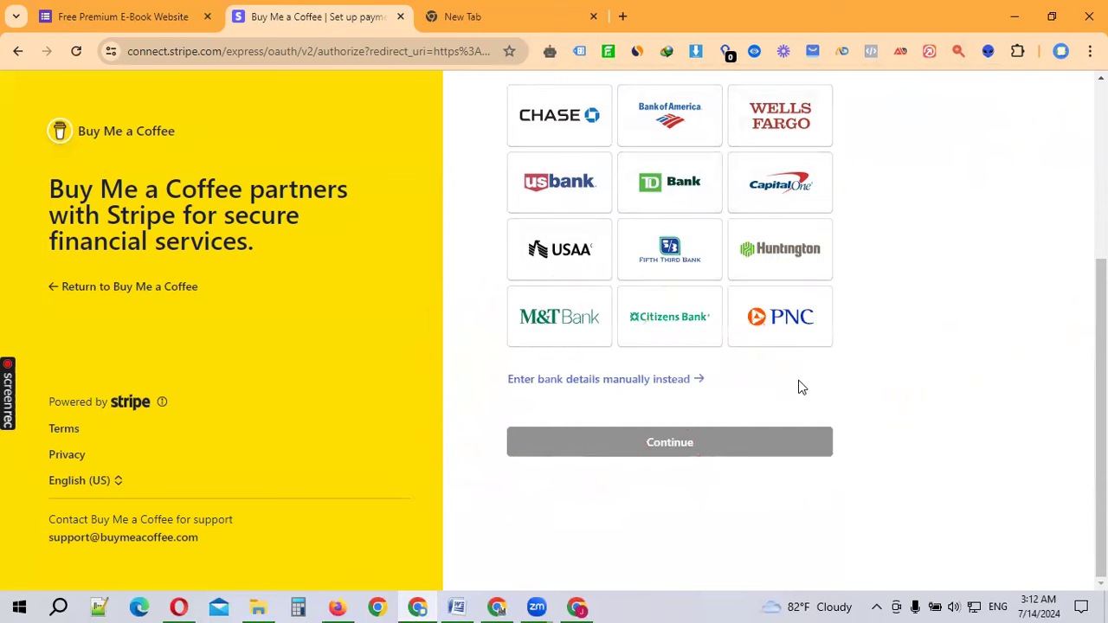
pyautogui.click(560, 380)
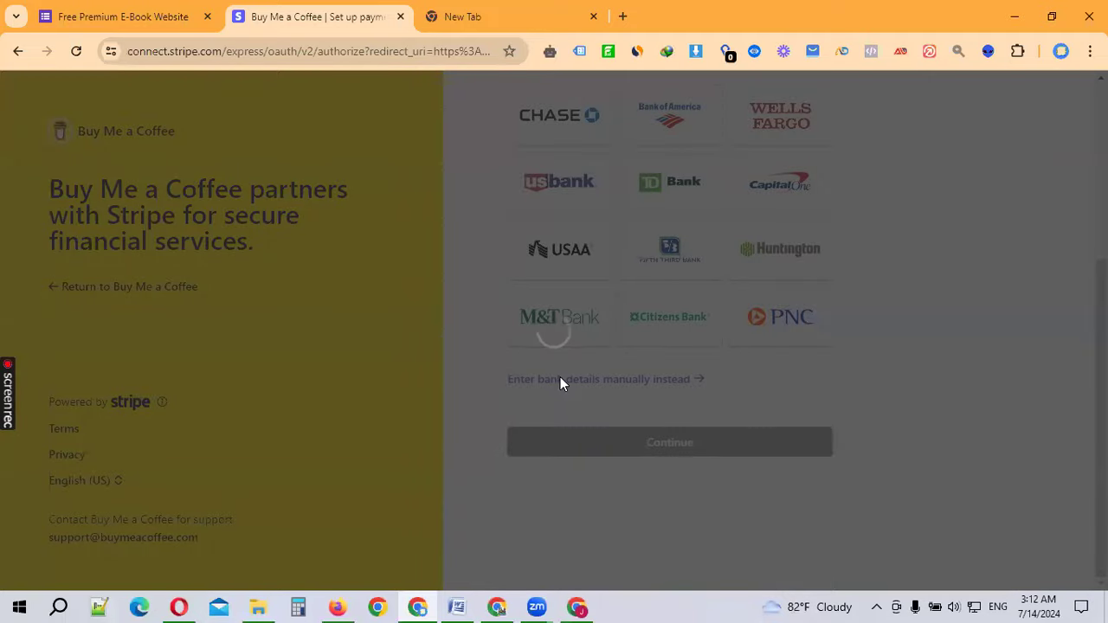
pyautogui.moveTo(427, 180); pyautogui.dragTo(594, 183)
pyautogui.click(595, 194)
pyautogui.click(520, 281)
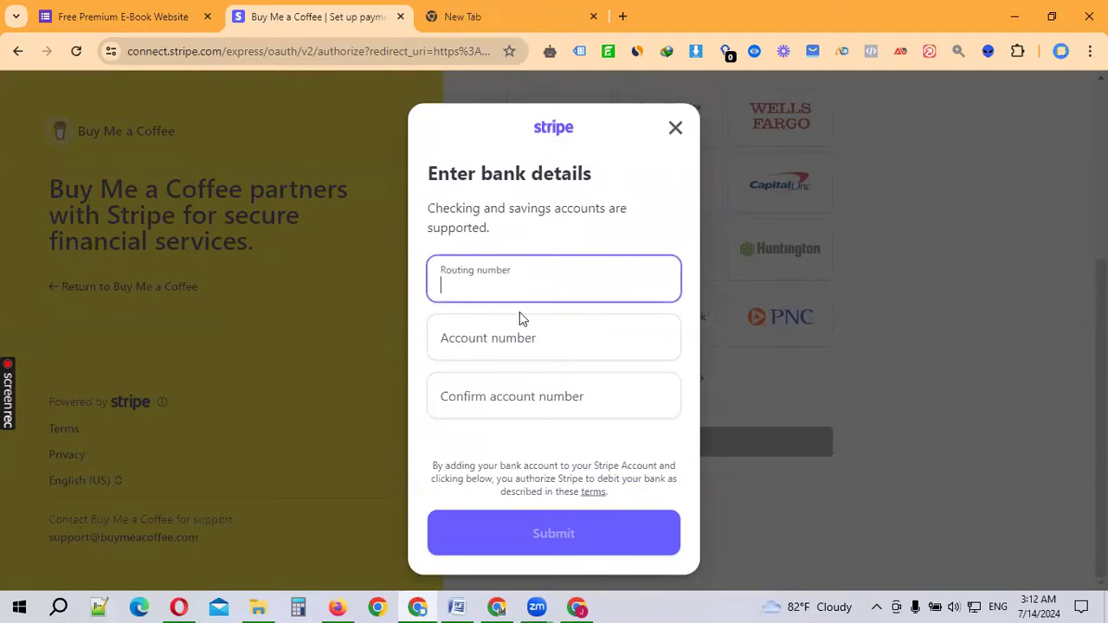
pyautogui.click(530, 346)
pyautogui.click(548, 402)
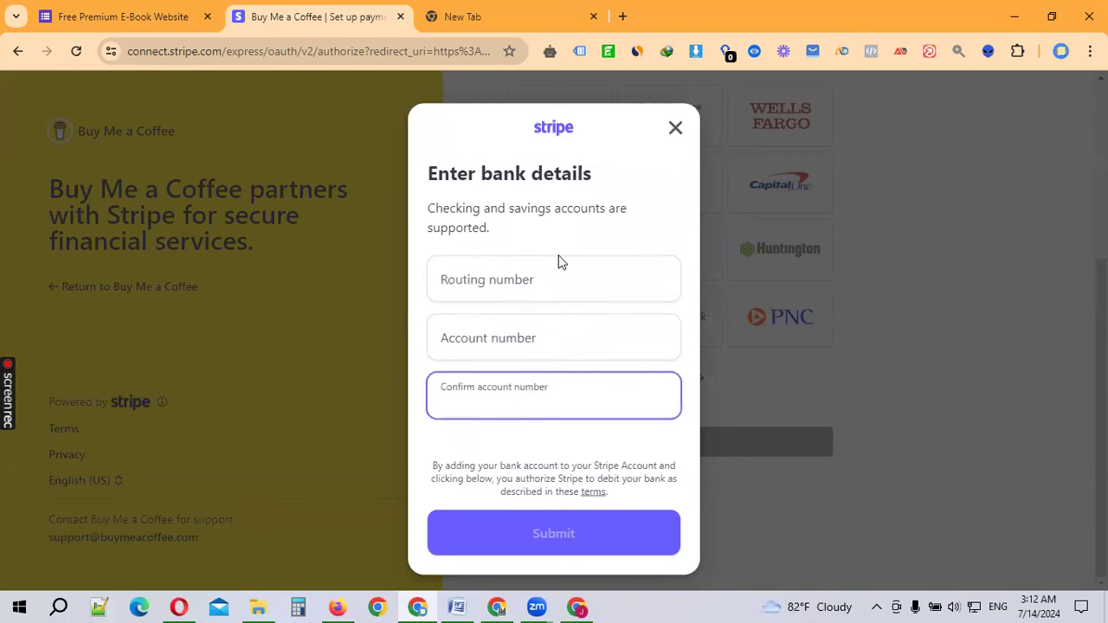
pyautogui.click(504, 603)
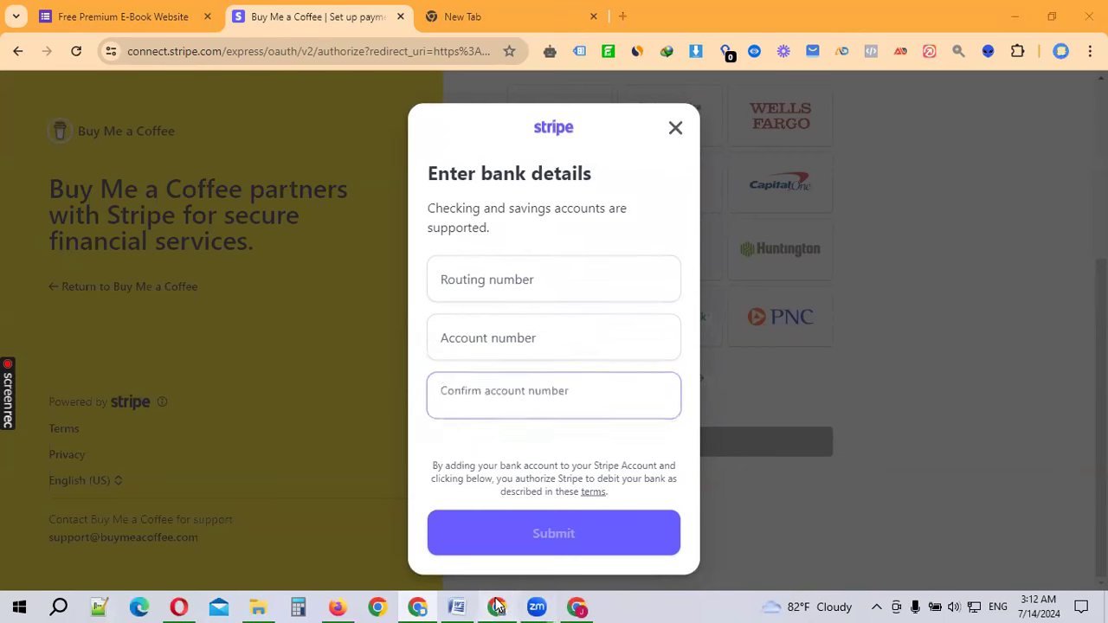
pyautogui.click(168, 412)
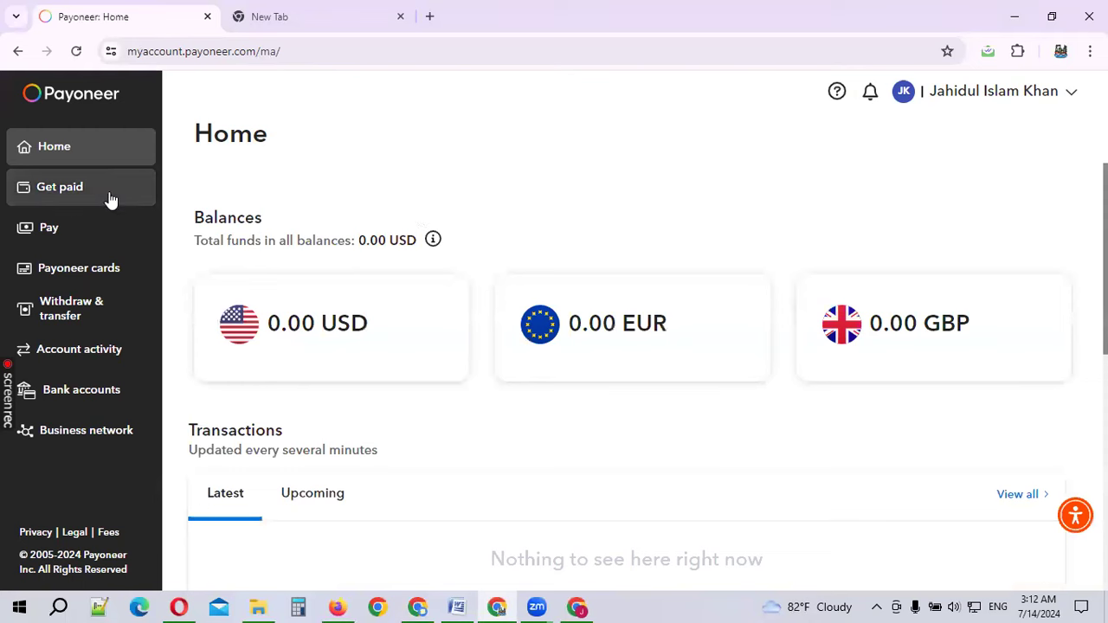
# Find the USA receiving account under Get paid and display its Citibank bank details
pyautogui.click(61, 234)
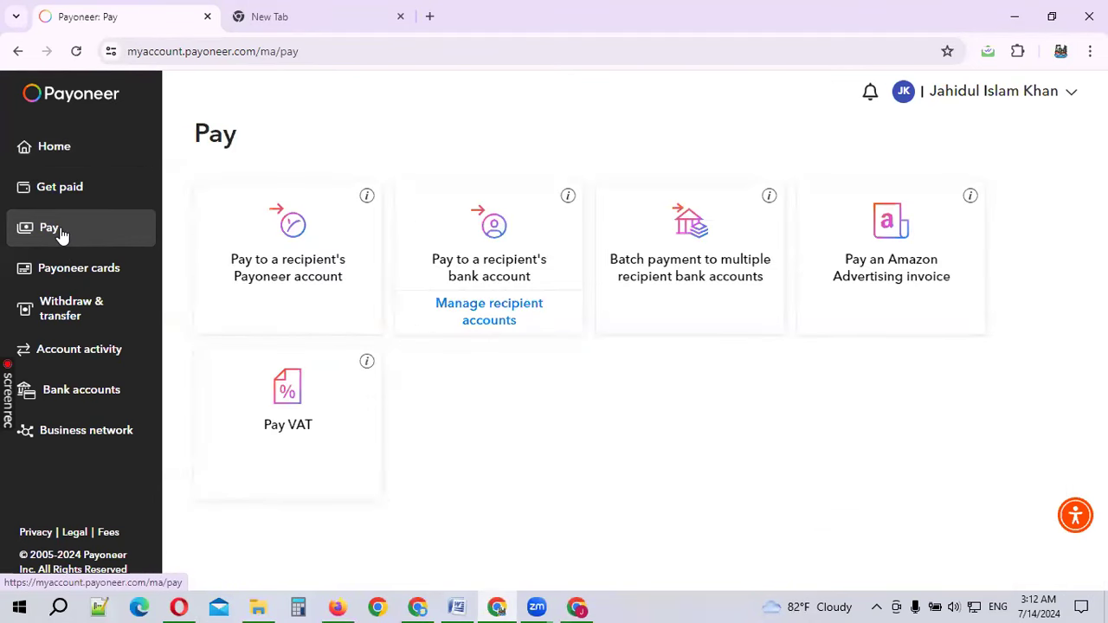
pyautogui.click(63, 191)
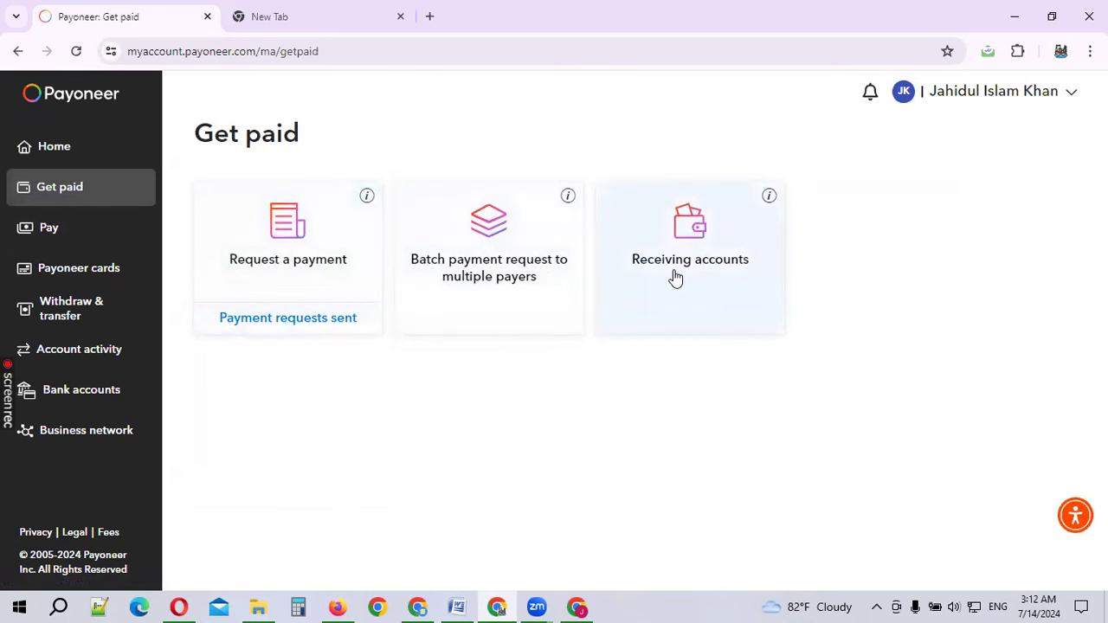
pyautogui.click(718, 257)
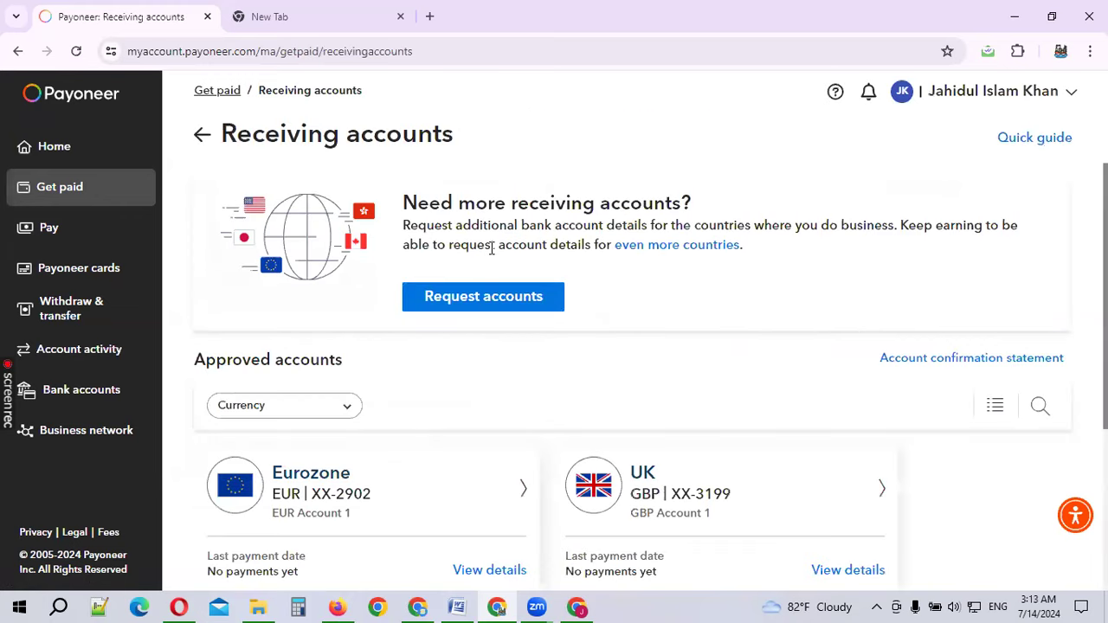
pyautogui.scroll(-2, 488, 253)
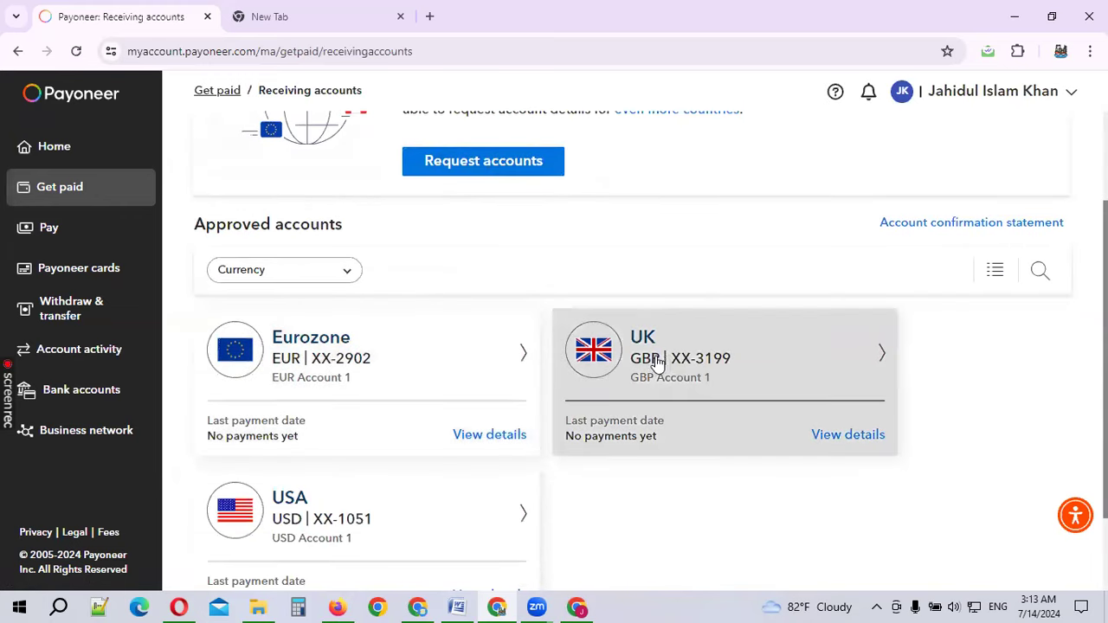
pyautogui.scroll(-1, 659, 364)
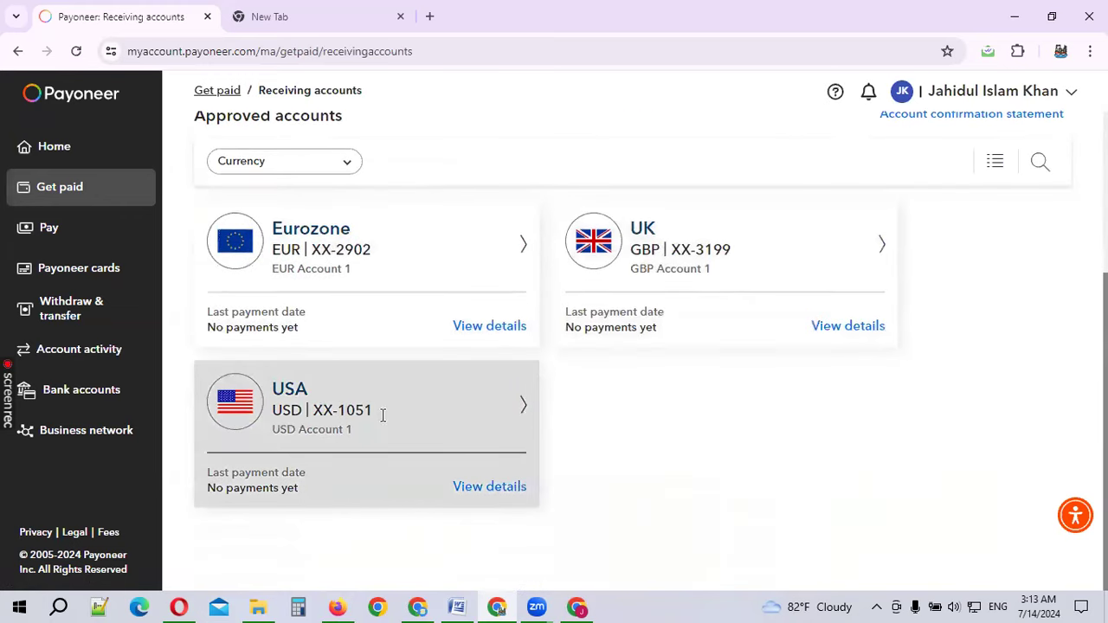
pyautogui.click(382, 415)
pyautogui.moveTo(371, 106); pyautogui.dragTo(490, 136)
pyautogui.click(490, 136)
pyautogui.scroll(-1, 554, 270)
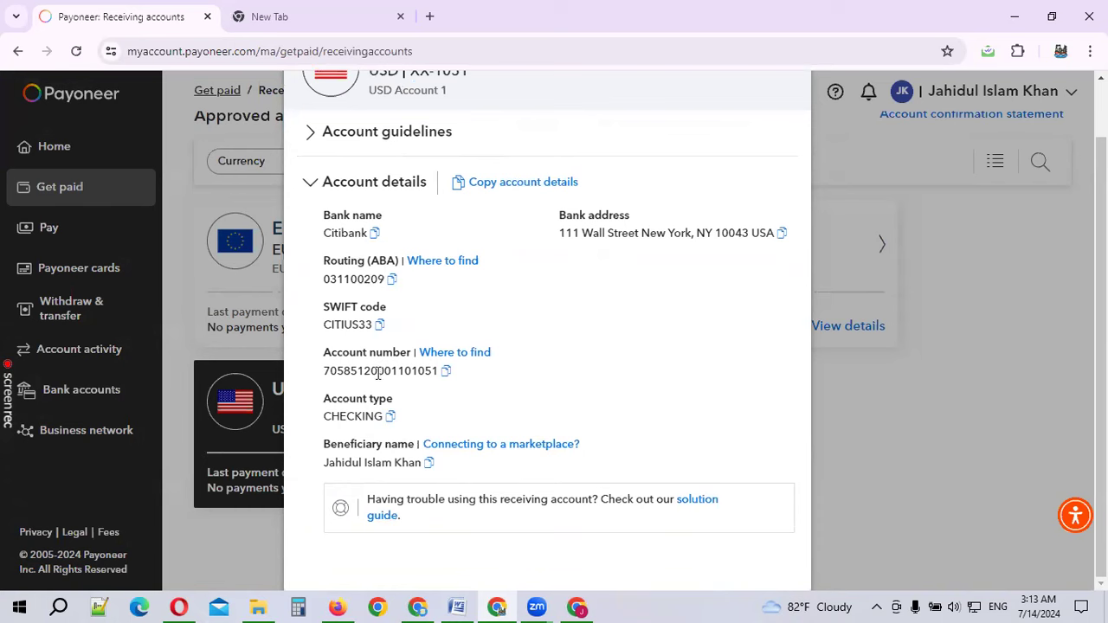
# Copy routing number 031100209 from Payoneer into Stripe's Routing number field
pyautogui.click(426, 606)
pyautogui.click(577, 605)
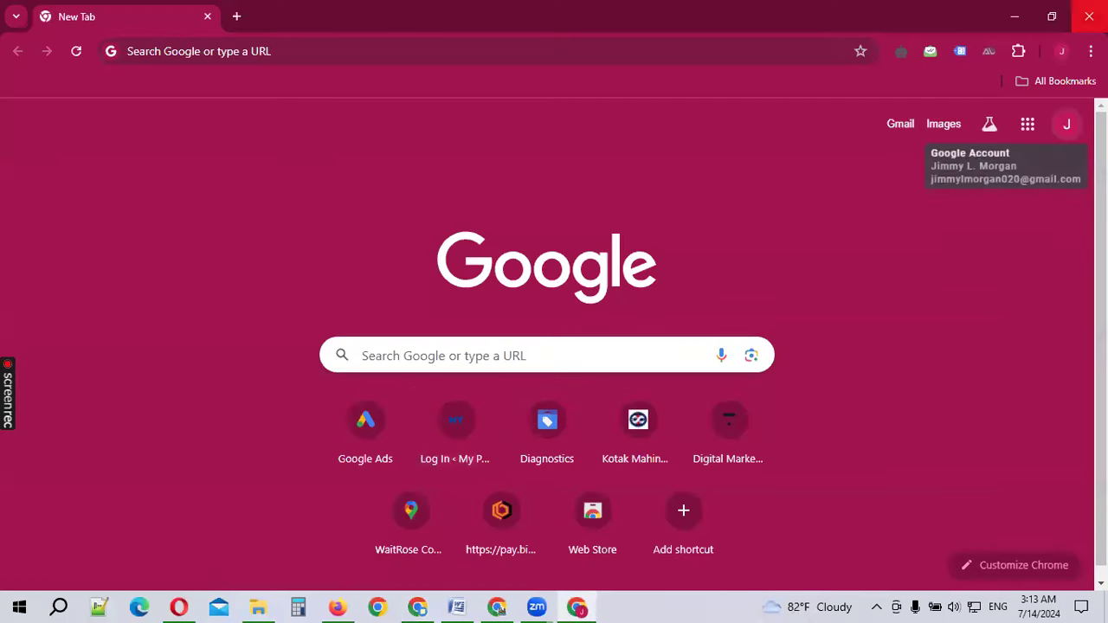
pyautogui.click(577, 606)
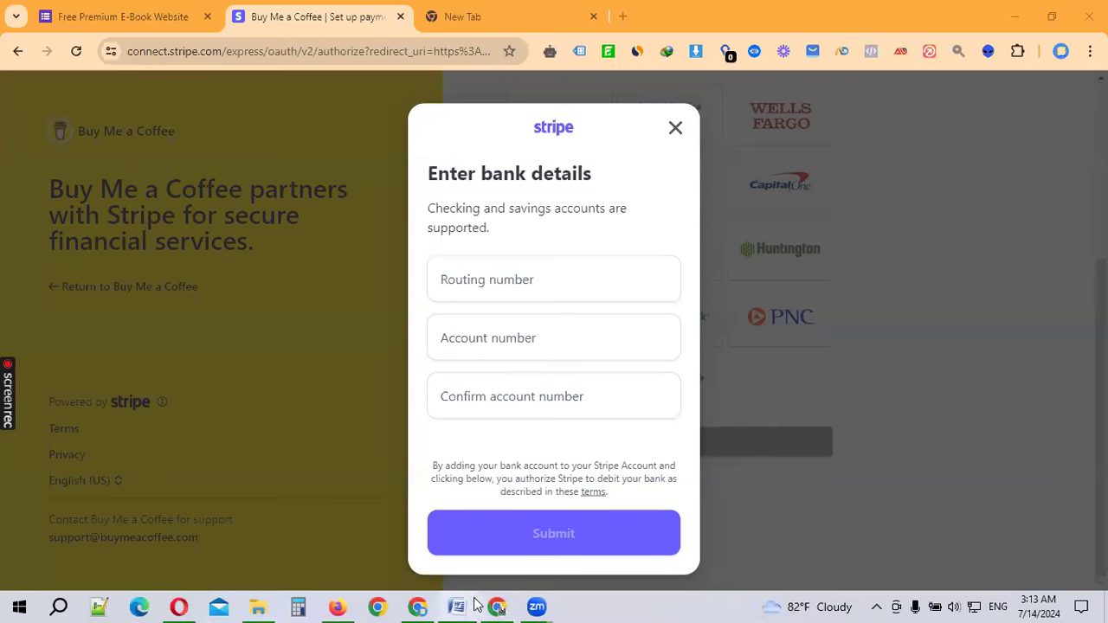
pyautogui.click(499, 530)
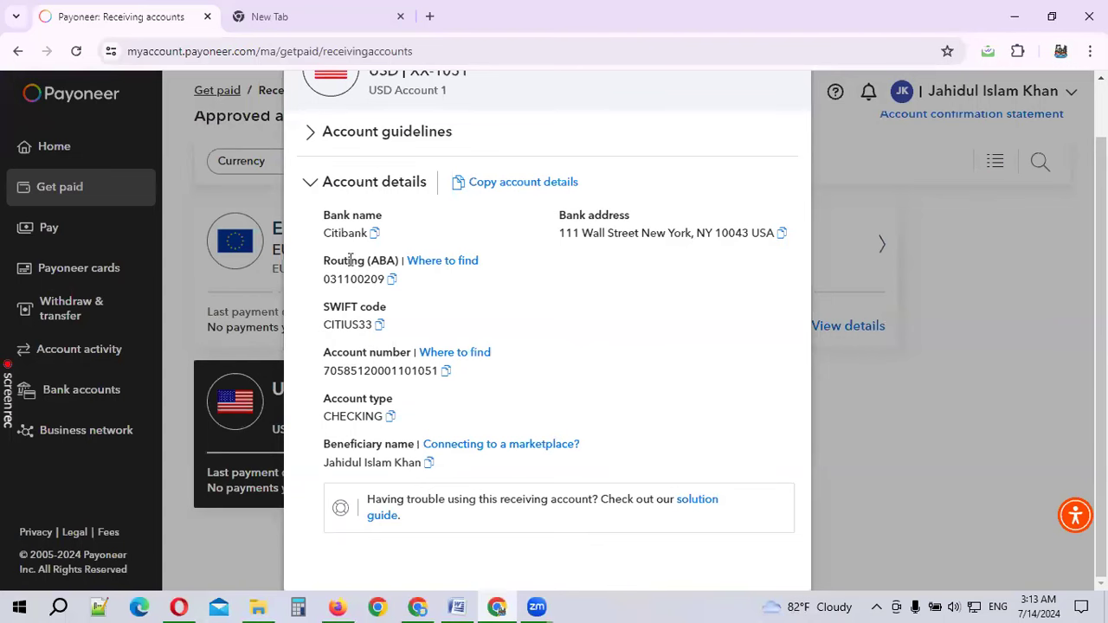
pyautogui.moveTo(326, 264); pyautogui.dragTo(373, 260)
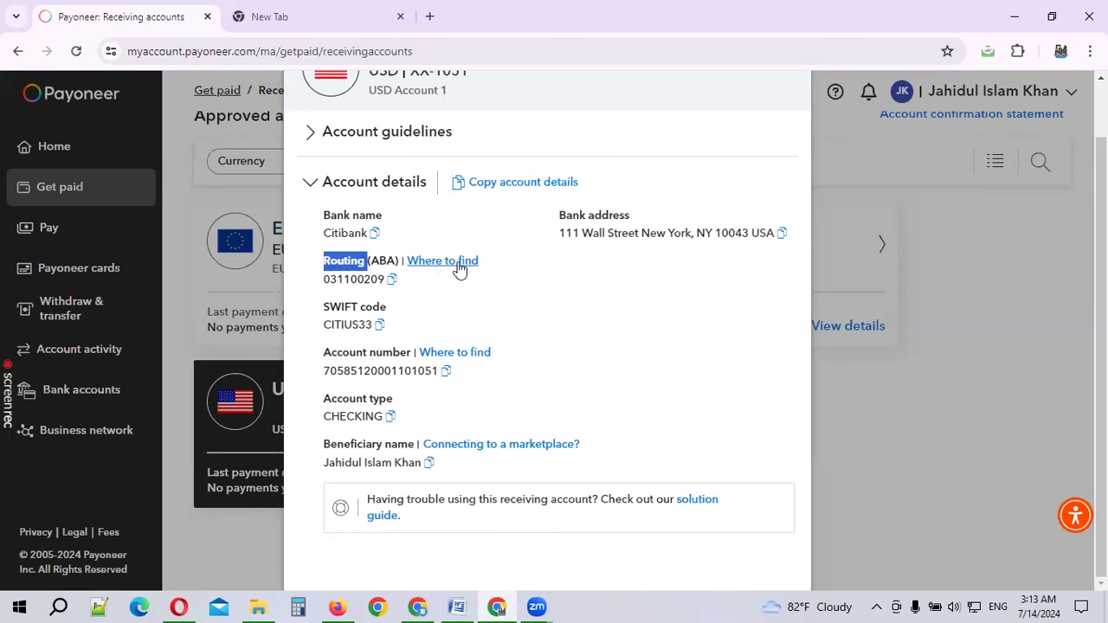
pyautogui.click(392, 280)
pyautogui.moveTo(325, 279); pyautogui.dragTo(380, 284)
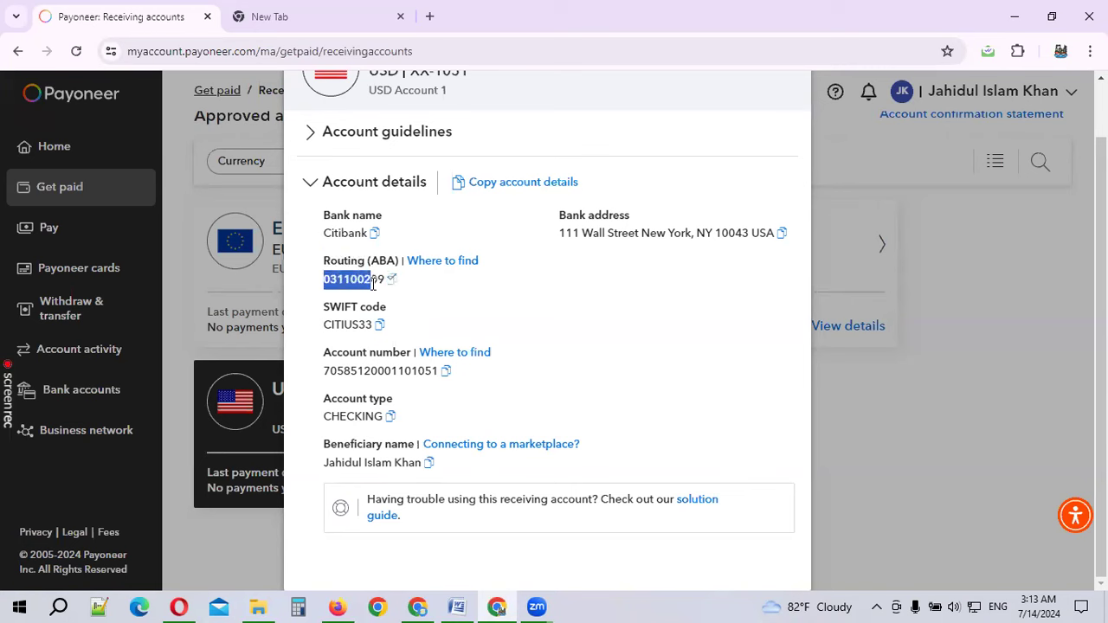
pyautogui.click(391, 281)
pyautogui.click(399, 286)
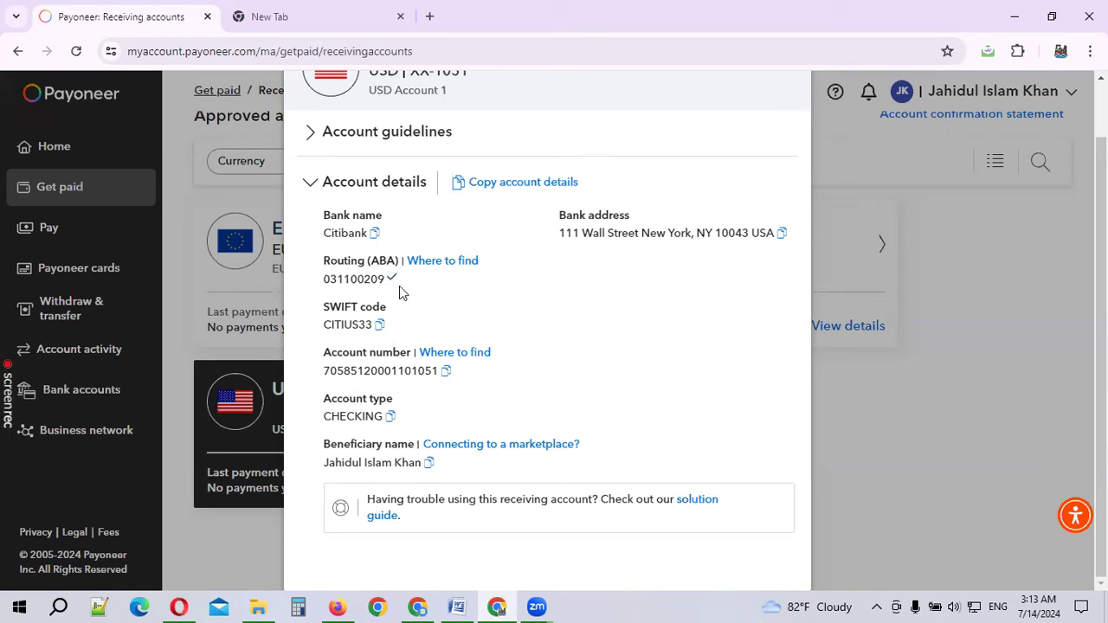
pyautogui.click(429, 606)
pyautogui.click(506, 275)
pyautogui.hotkey('ctrl', 'v')
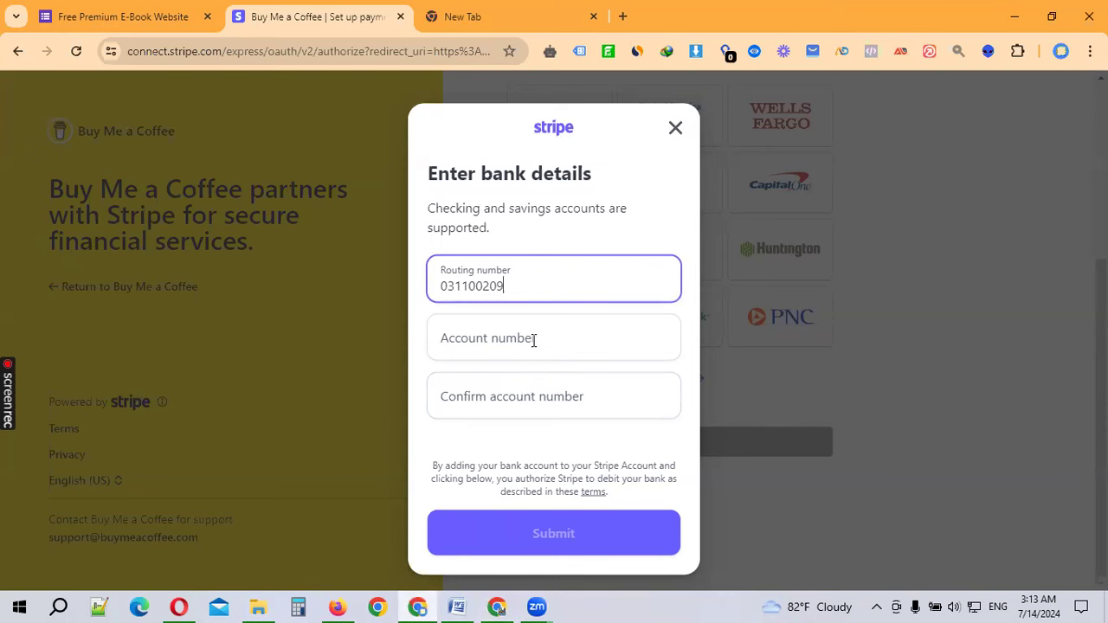
# Copy the Payoneer account number into Stripe's Account number and Confirm account number fields
pyautogui.click(497, 606)
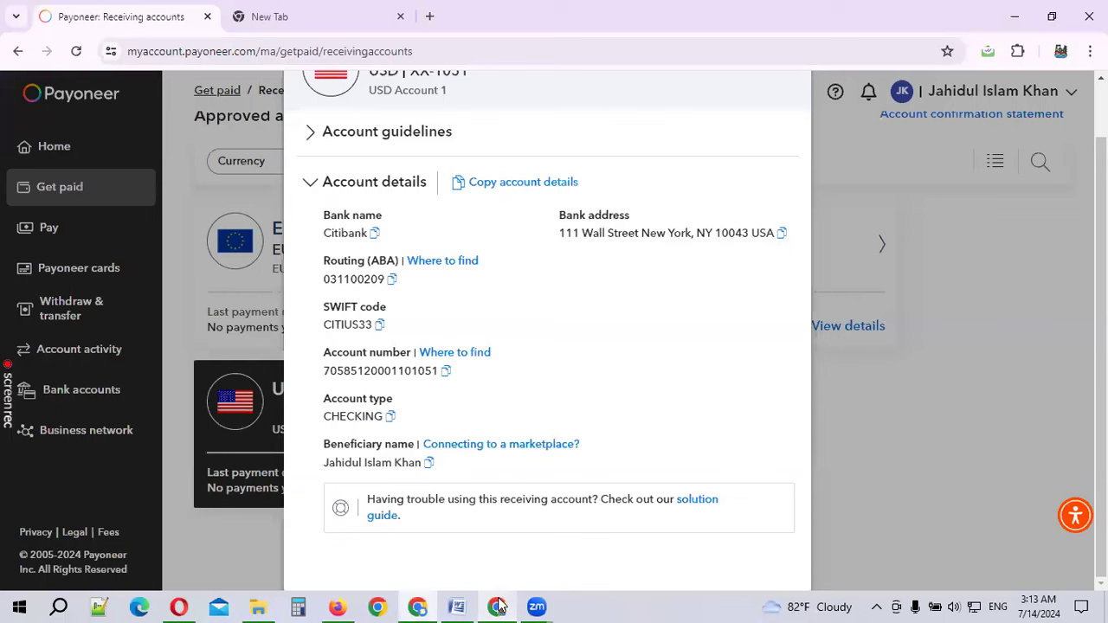
pyautogui.click(445, 370)
pyautogui.click(425, 606)
pyautogui.click(544, 358)
pyautogui.hotkey('ctrl', 'v')
pyautogui.click(512, 413)
pyautogui.hotkey('ctrl', 'v')
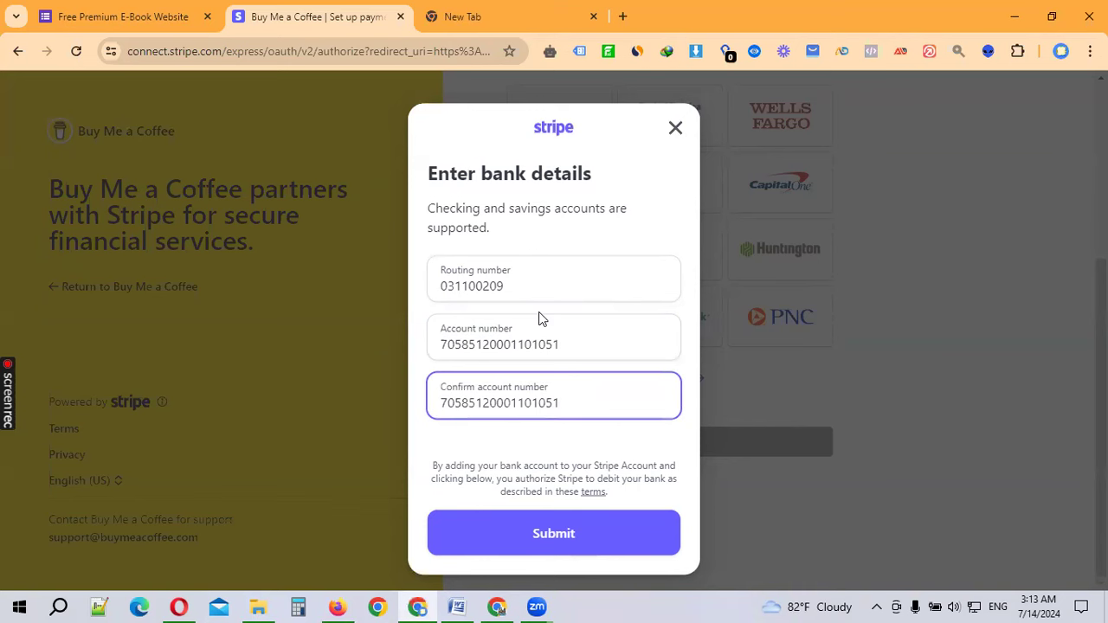
# Submit the bank details, skip saving to Link, and review the Citibank USD payout account
pyautogui.click(566, 534)
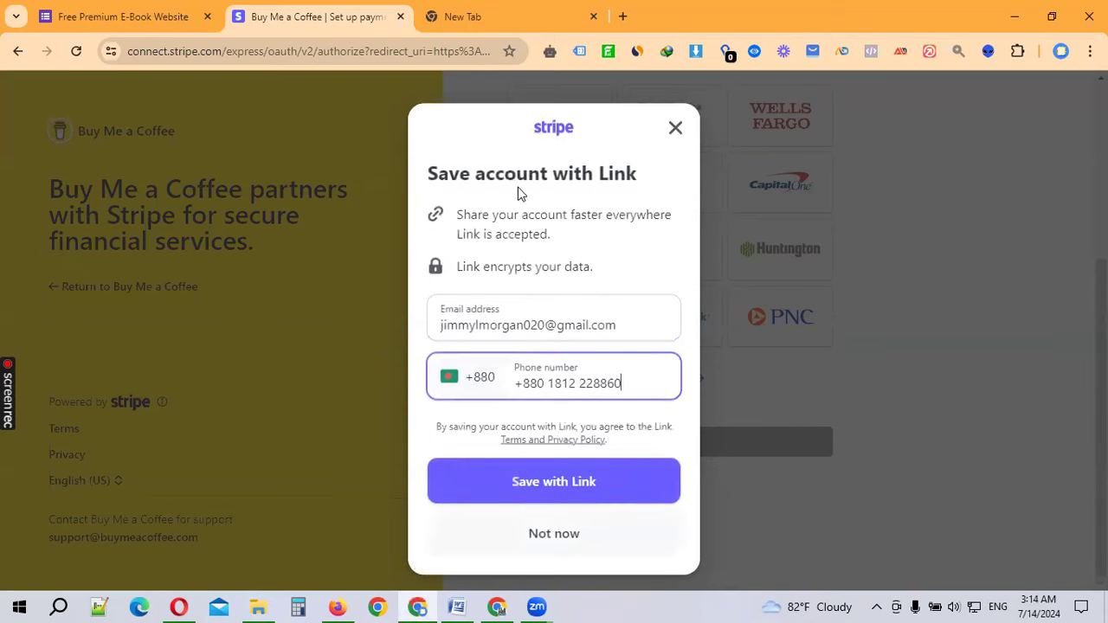
pyautogui.click(566, 551)
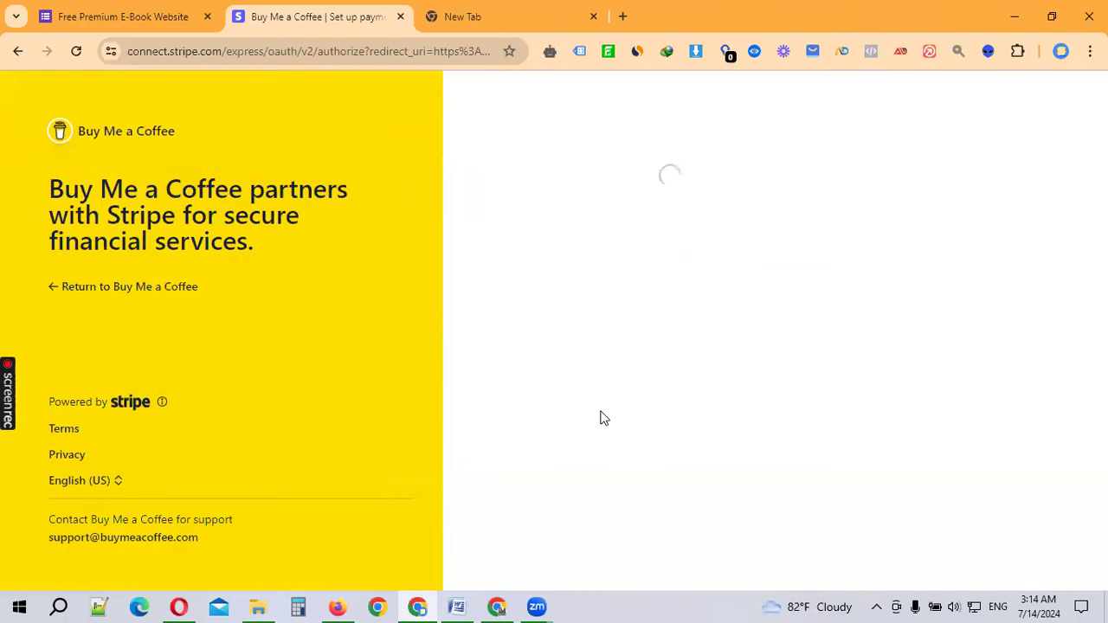
pyautogui.scroll(-2, 619, 409)
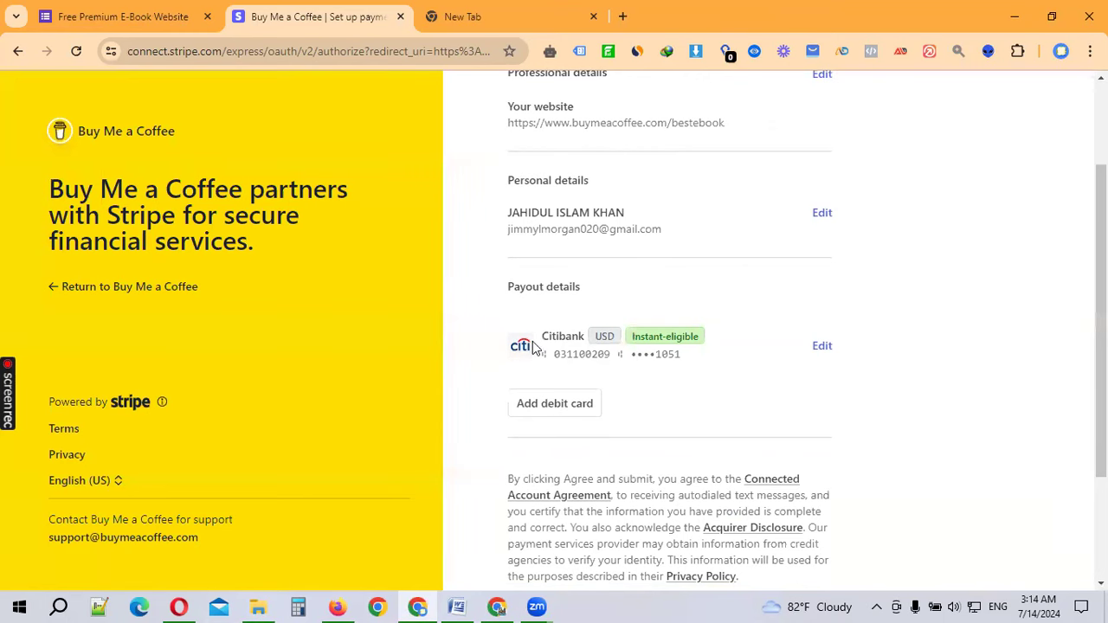
# Agree to the terms, submit the account information, and check the confirmation message
pyautogui.scroll(-2, 609, 411)
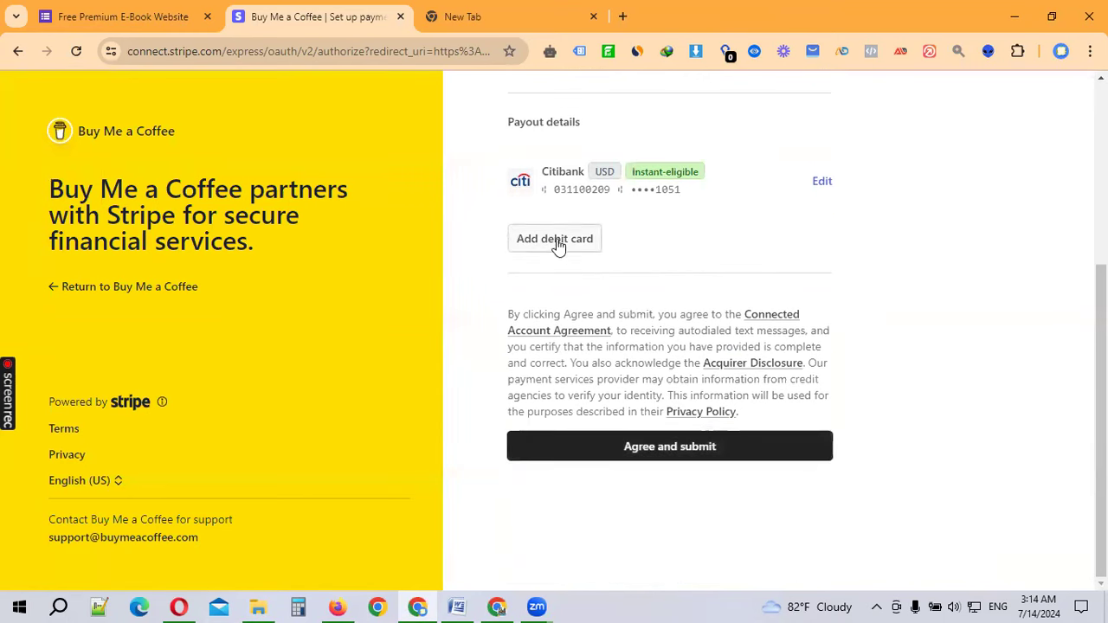
pyautogui.scroll(4, 658, 350)
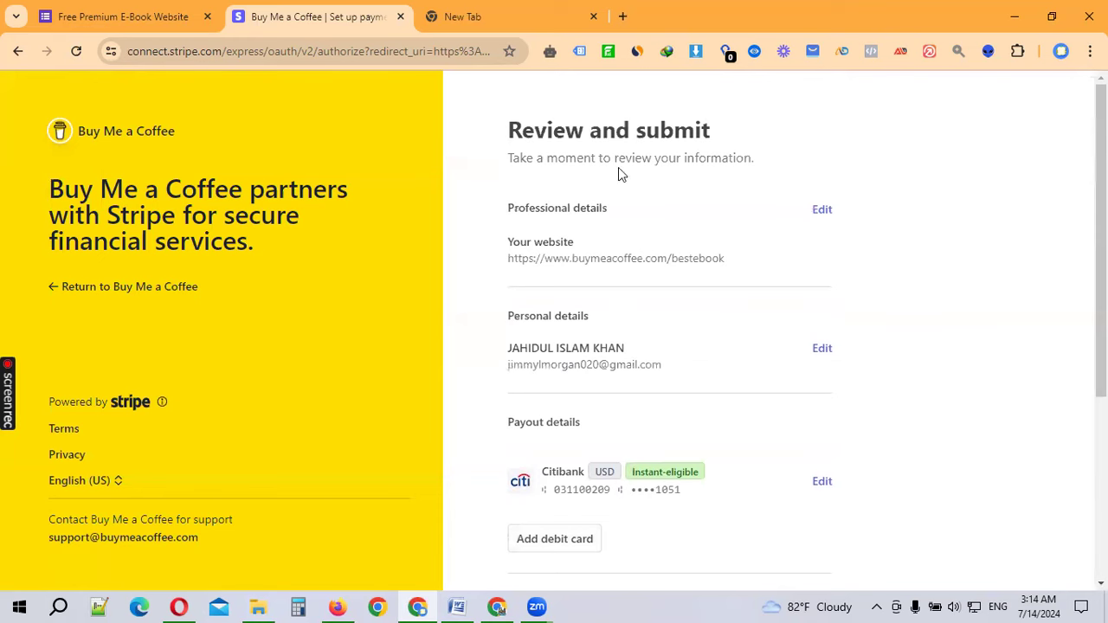
pyautogui.scroll(-3, 618, 173)
pyautogui.click(668, 448)
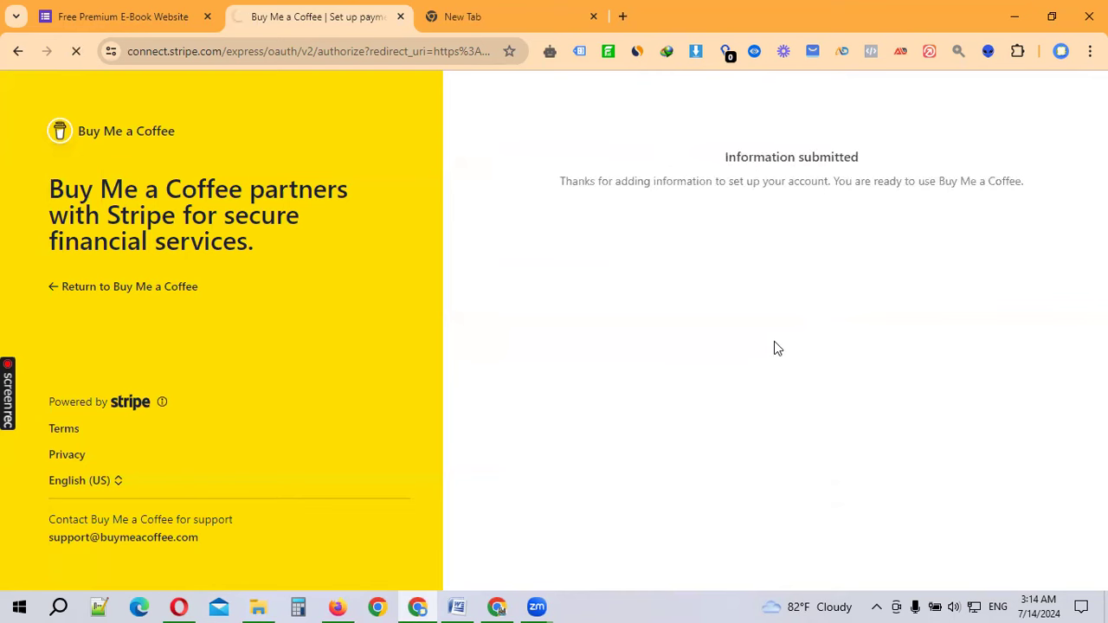
pyautogui.moveTo(552, 196); pyautogui.dragTo(836, 210)
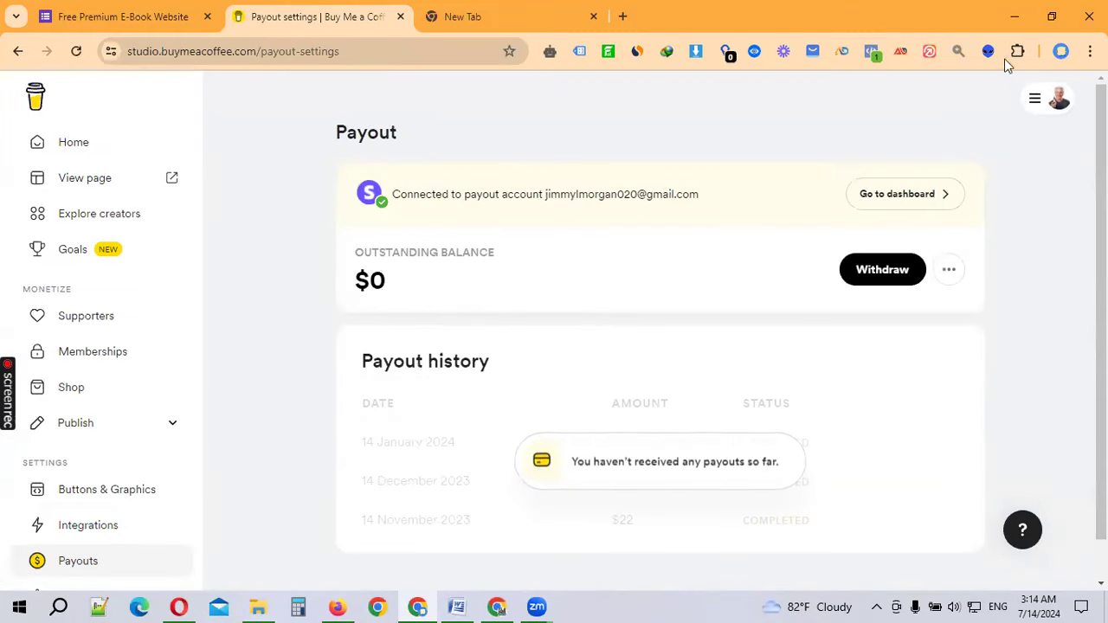
# Magnify and scroll the Payout page to check the connected account and $0 balance
pyautogui.click(958, 53)
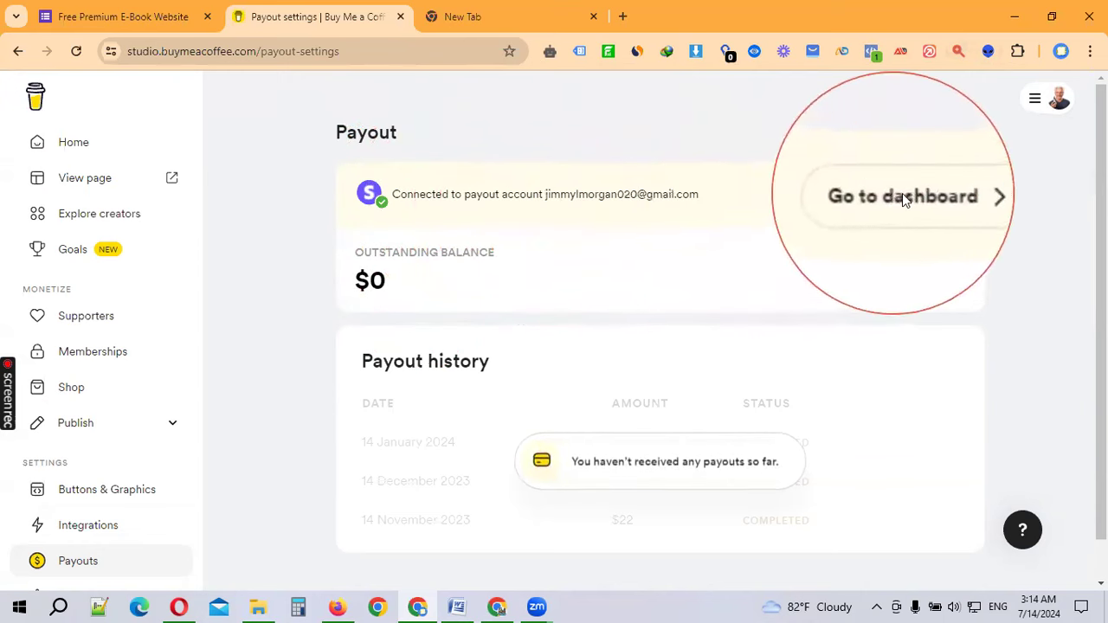
pyautogui.scroll(-1, 606, 286)
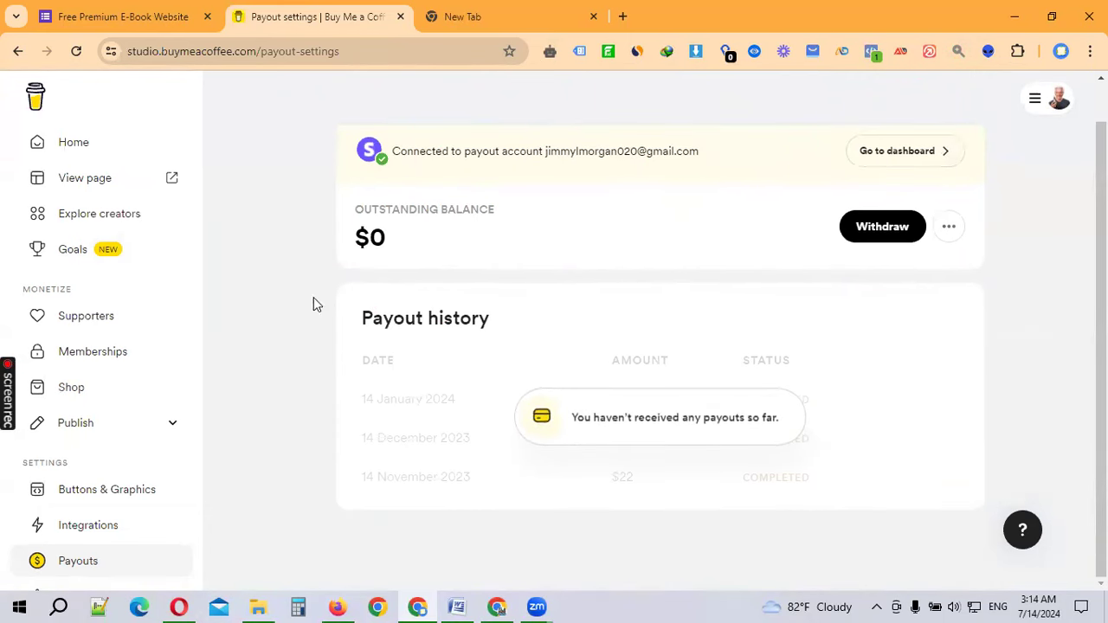
pyautogui.scroll(1, 406, 310)
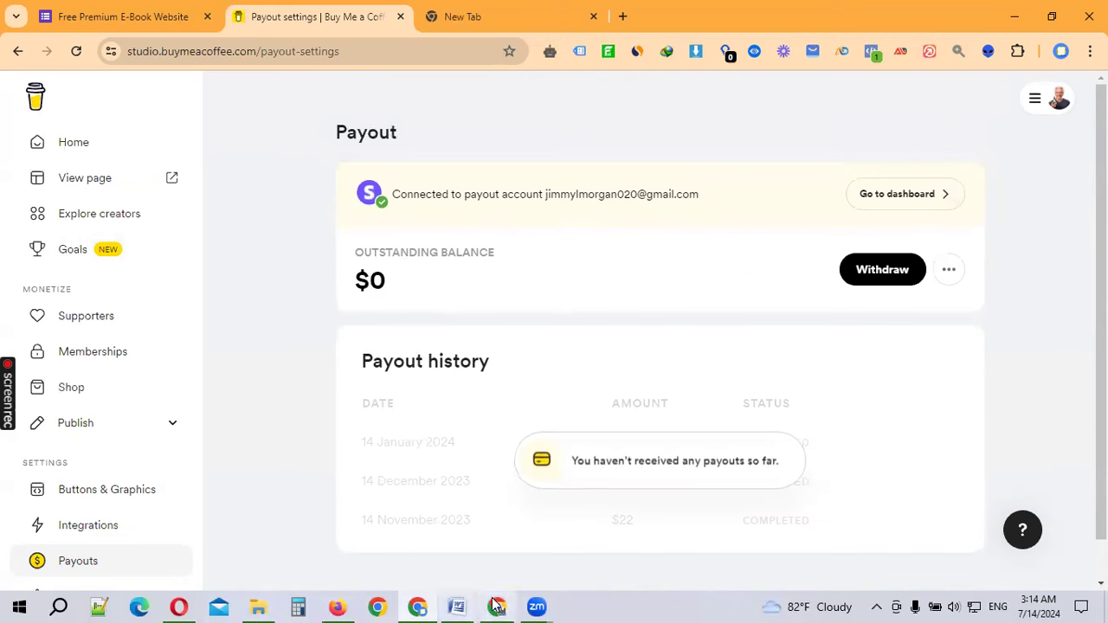
# Go to the Stripe Express dashboard and send the email verification from its banner
pyautogui.click(910, 197)
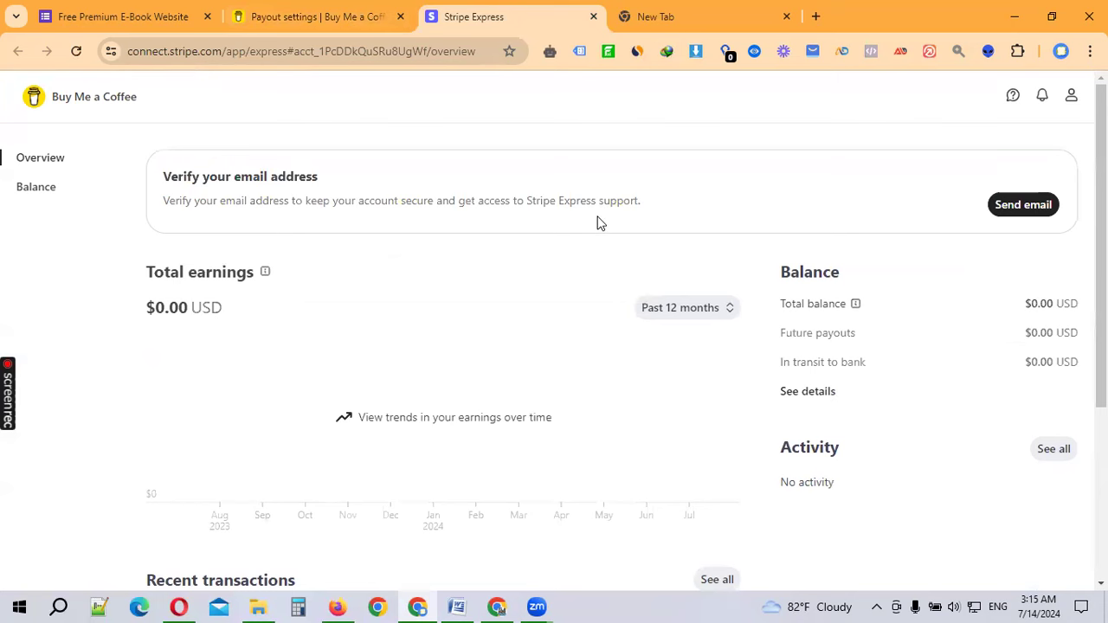
pyautogui.click(1035, 205)
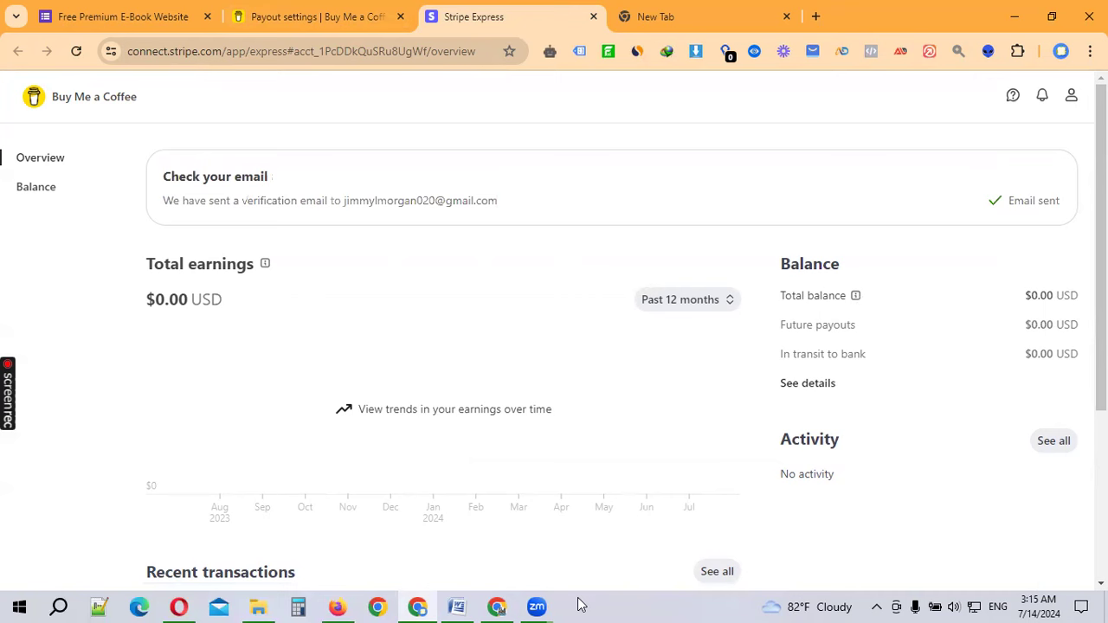
# Open a new Chrome window under the matching profile and launch Gmail from the New Tab page
pyautogui.click(381, 606)
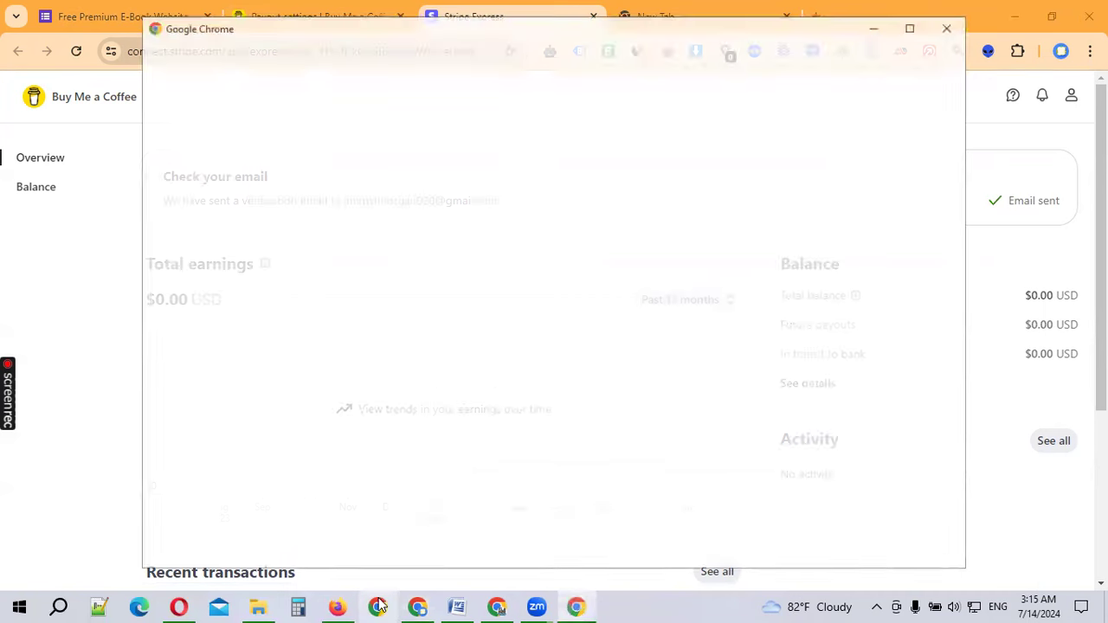
pyautogui.scroll(-5, 799, 317)
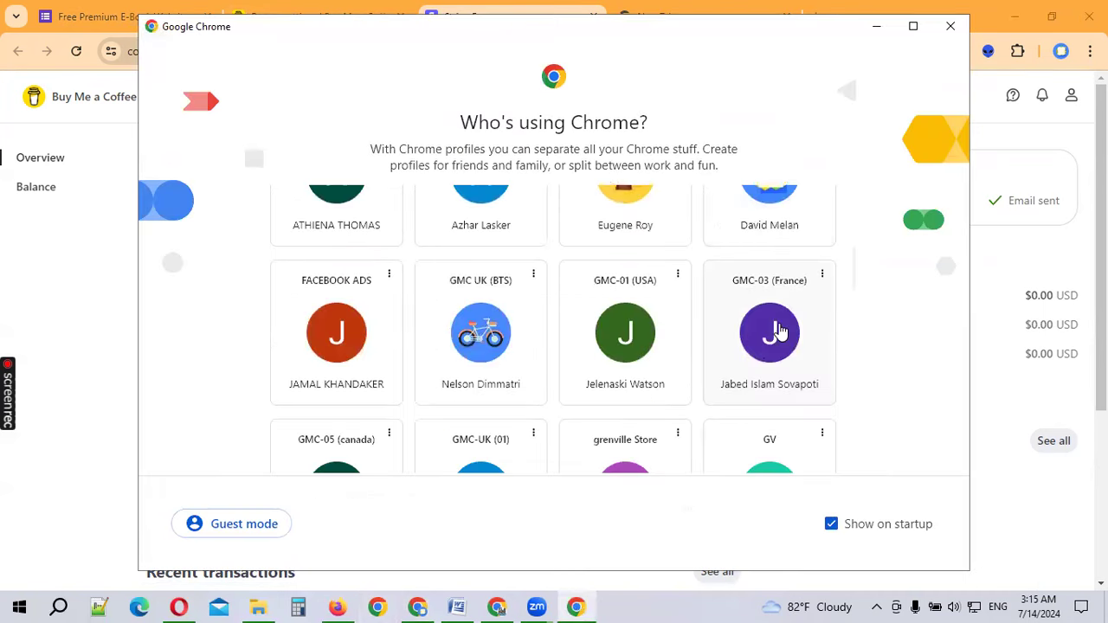
pyautogui.scroll(-5, 781, 329)
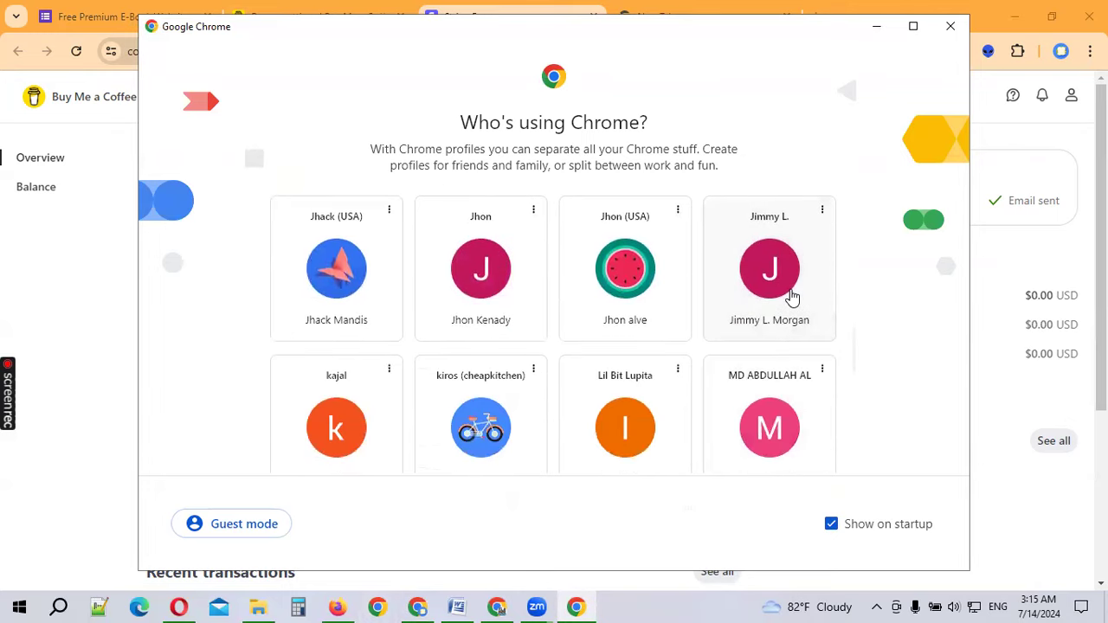
pyautogui.click(791, 299)
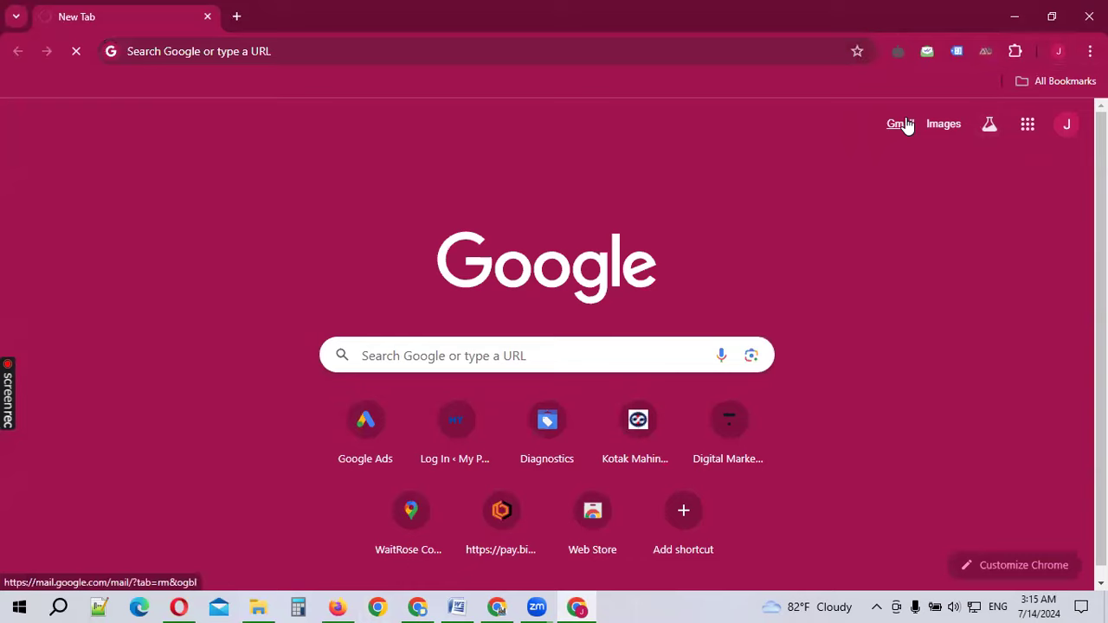
pyautogui.click(901, 124)
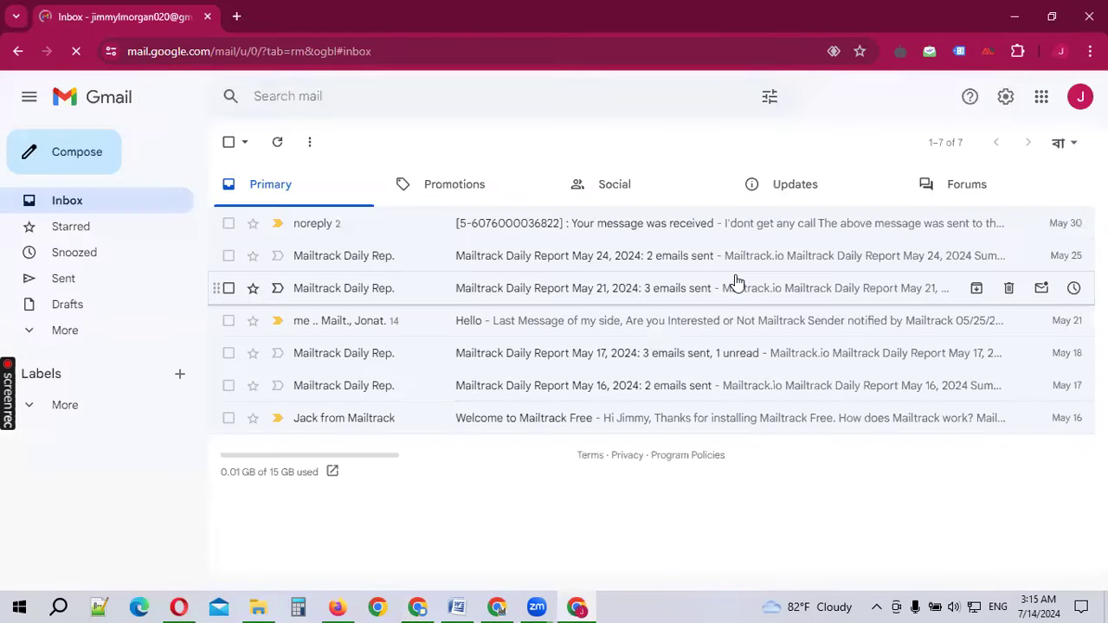
# Open Stripe's confirm-email message in Updates, keep Mailtrack disabled, and follow Confirm your email
pyautogui.click(790, 195)
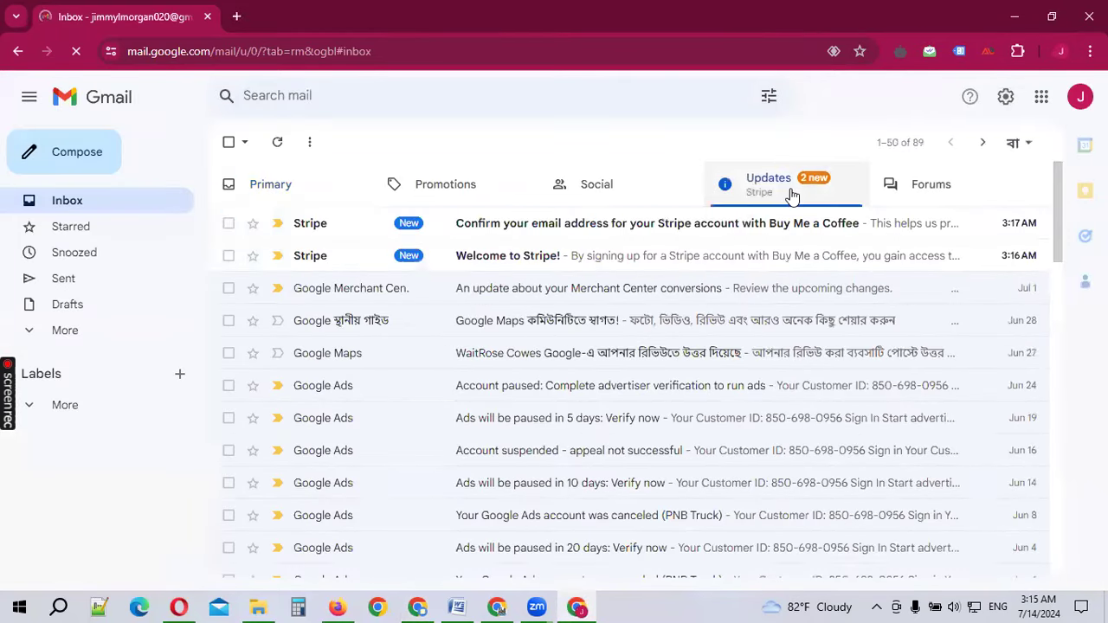
pyautogui.click(532, 223)
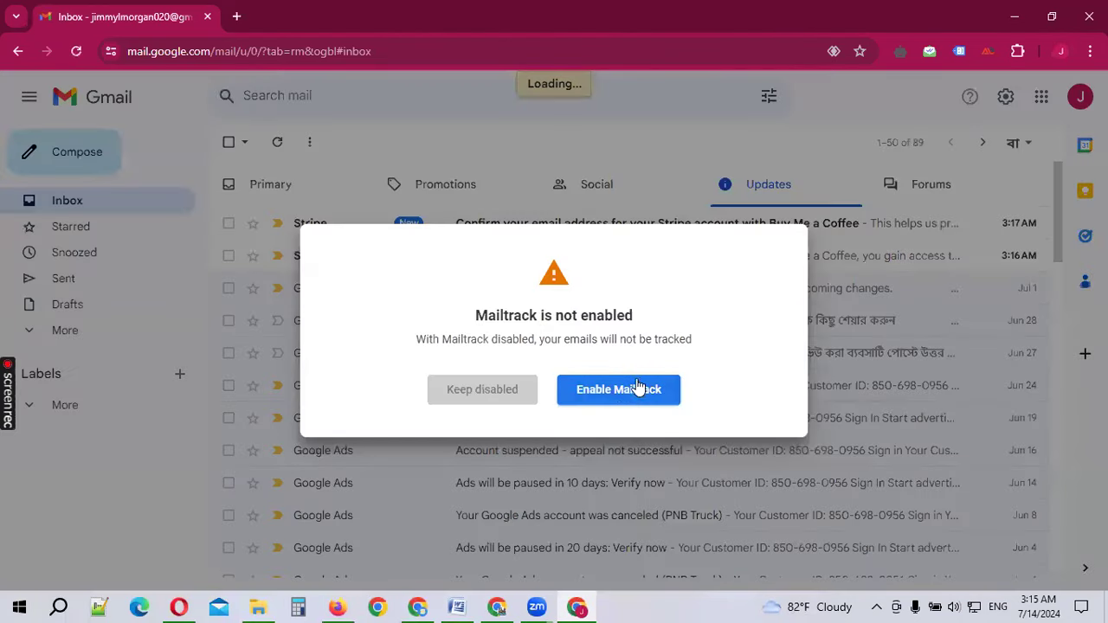
pyautogui.click(507, 390)
pyautogui.scroll(-3, 606, 260)
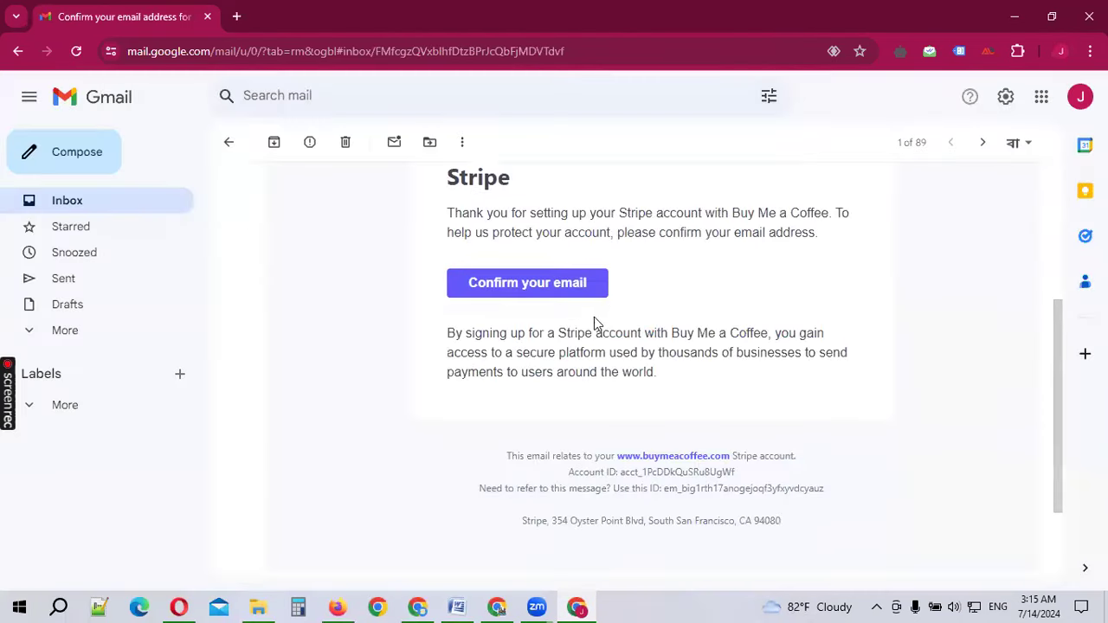
pyautogui.click(541, 287)
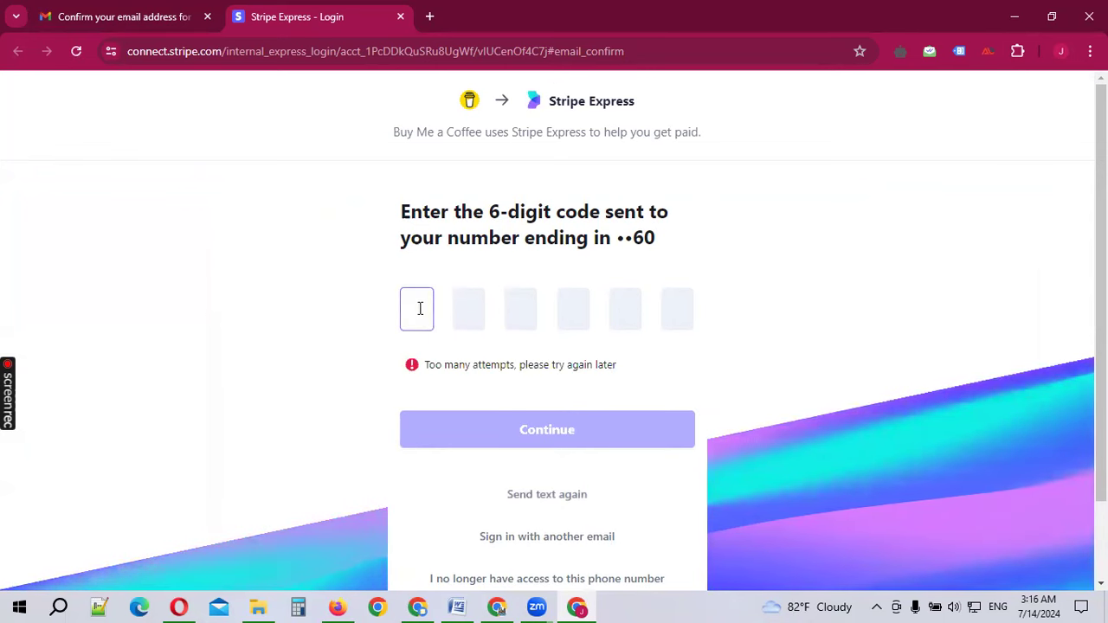
# Request the sign-in code by text again, see the too-many-attempts error, and close the Stripe tab
pyautogui.scroll(-2, 612, 290)
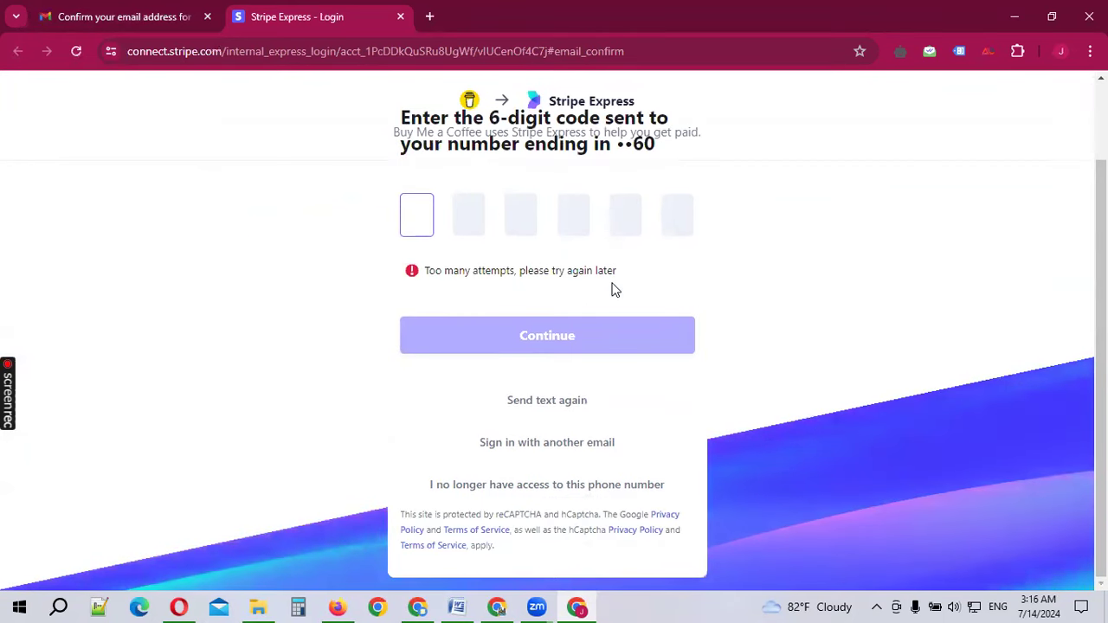
pyautogui.click(572, 396)
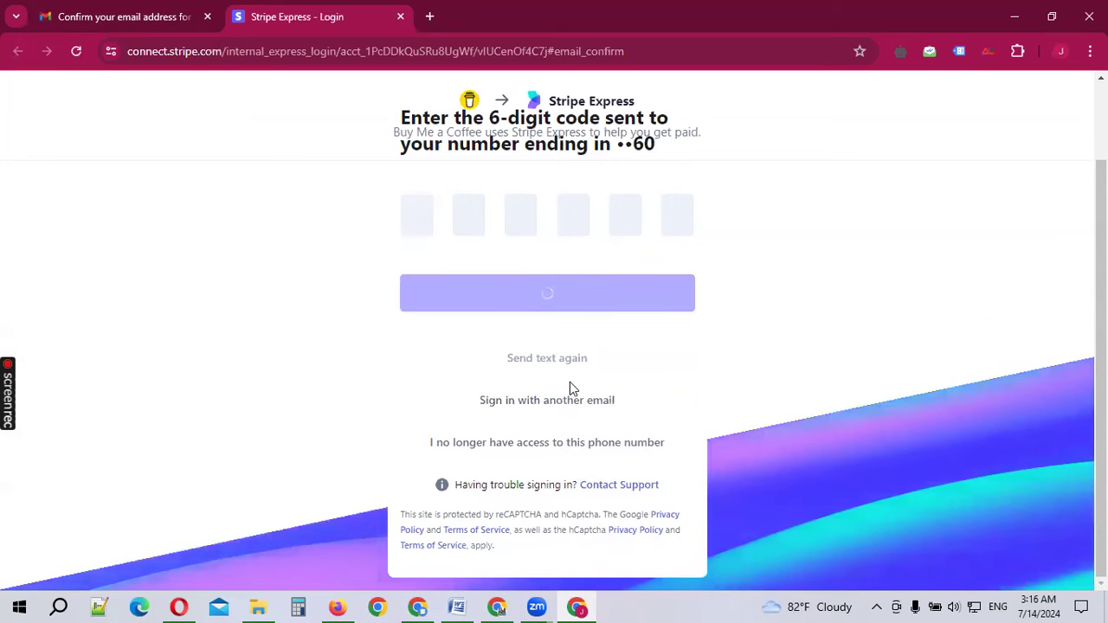
pyautogui.moveTo(419, 271); pyautogui.dragTo(719, 285)
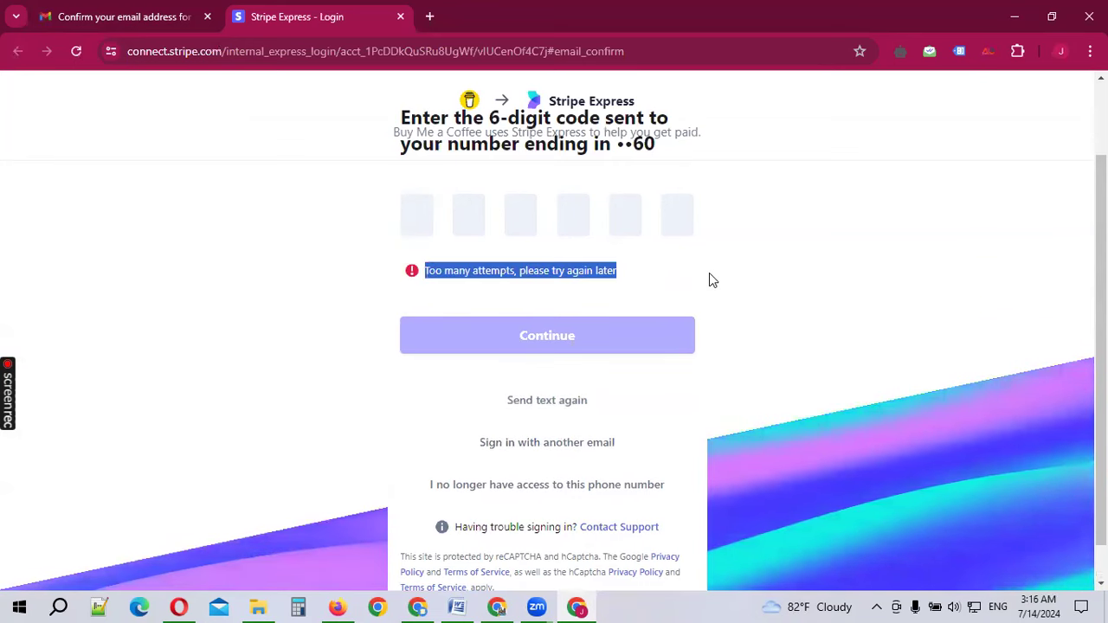
pyautogui.click(709, 273)
pyautogui.scroll(2, 709, 272)
pyautogui.scroll(-1, 683, 214)
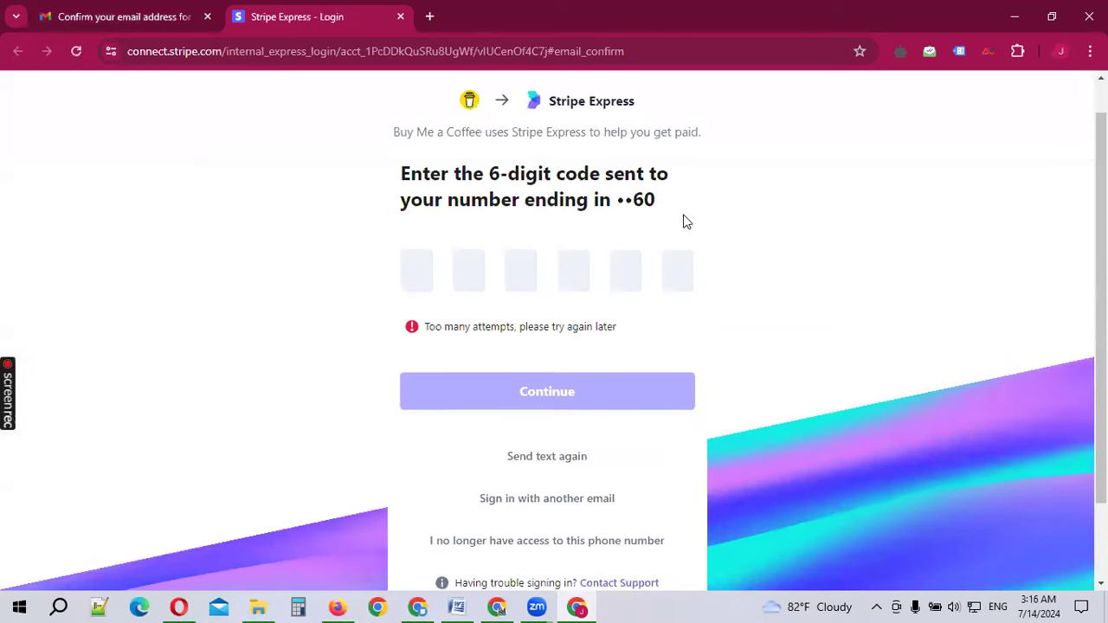
pyautogui.scroll(-2, 683, 222)
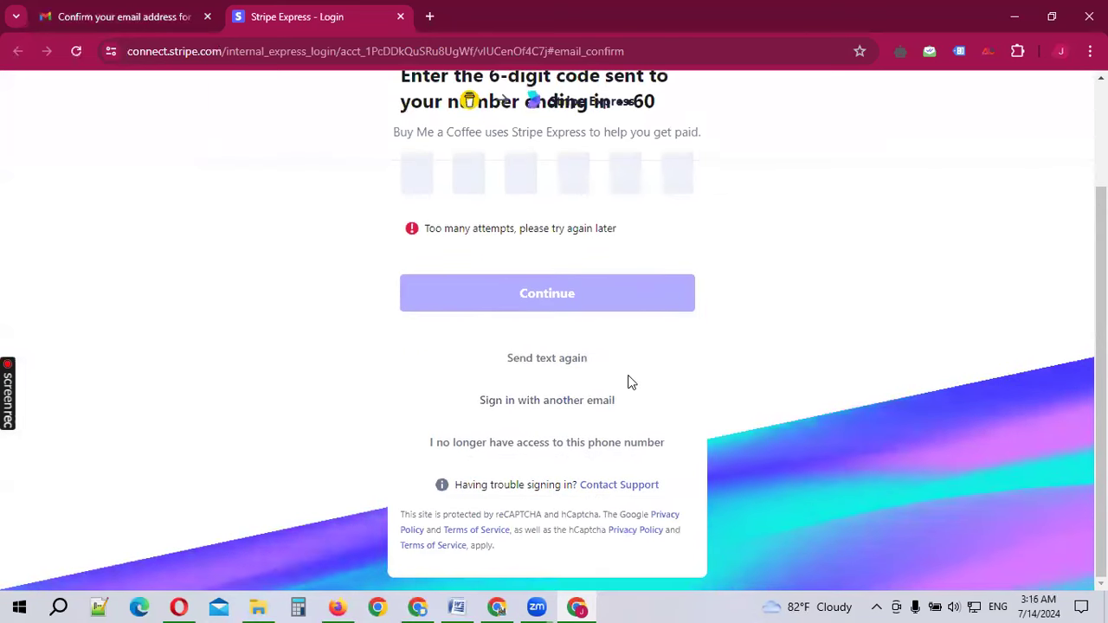
pyautogui.scroll(2, 606, 372)
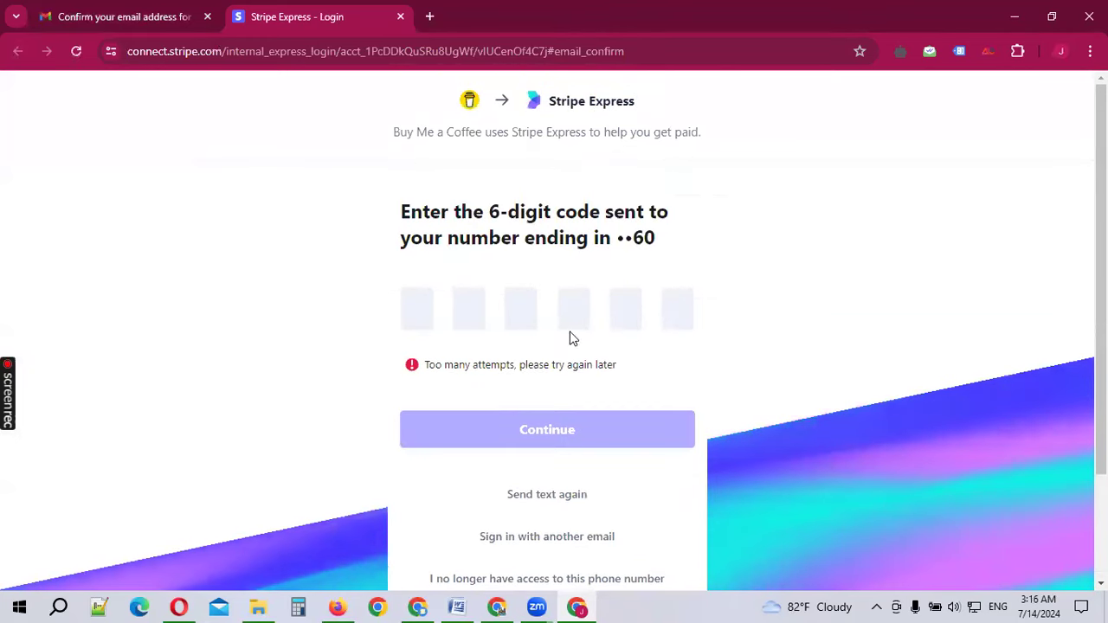
pyautogui.click(401, 17)
pyautogui.scroll(3, 559, 349)
# Open the 'Confirm your email' link in Stripe's confirmation email
pyautogui.scroll(-3, 522, 404)
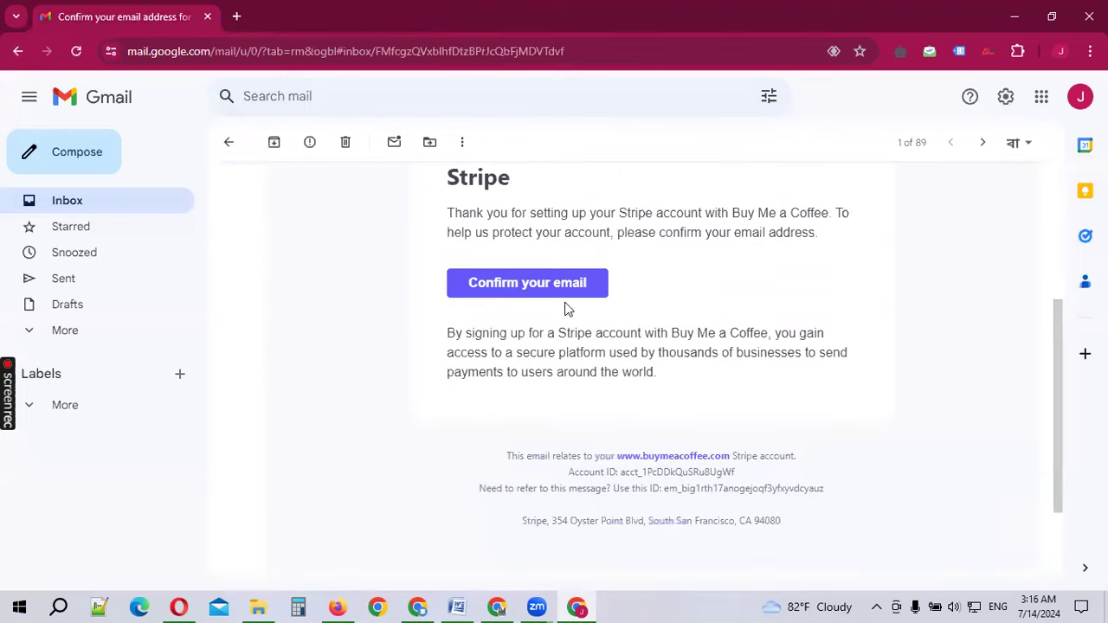
pyautogui.click(554, 284)
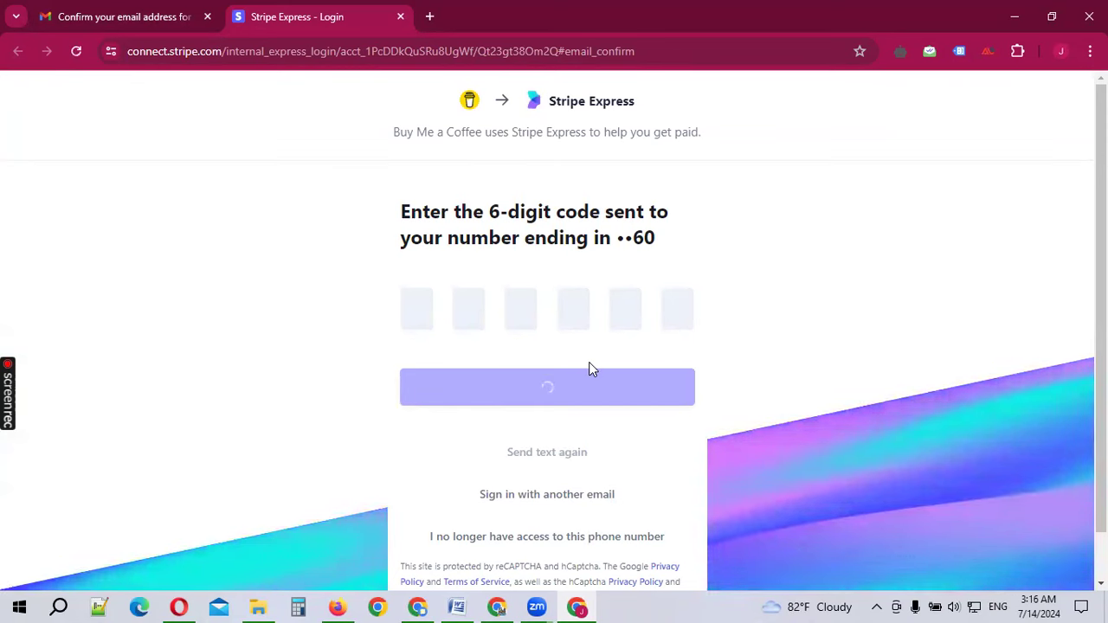
# Close the new Stripe Express tab that shows the too-many-attempts error
pyautogui.moveTo(630, 365); pyautogui.dragTo(438, 367)
pyautogui.click(643, 364)
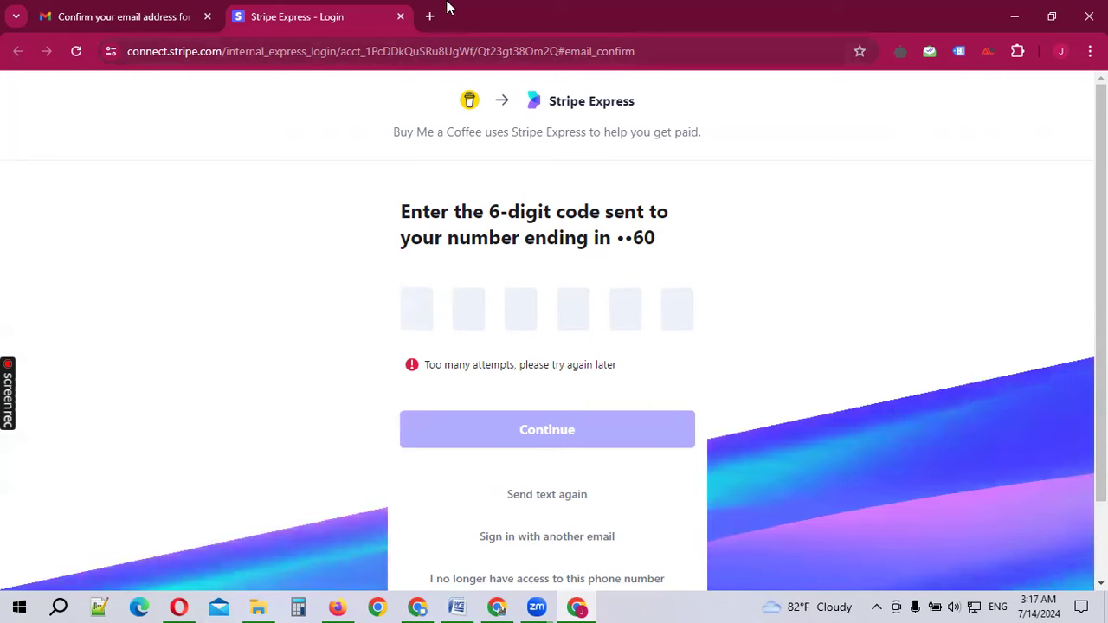
pyautogui.click(400, 17)
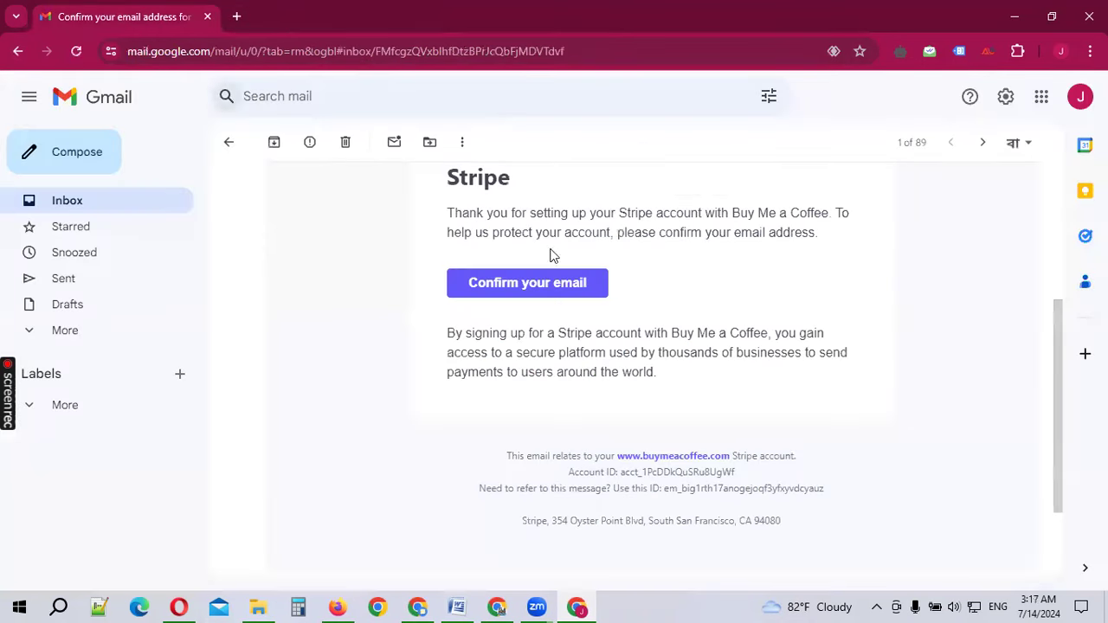
# Return from Stripe's confirmation email to the Gmail inbox
pyautogui.scroll(-3, 443, 258)
pyautogui.scroll(4, 596, 295)
pyautogui.click(232, 143)
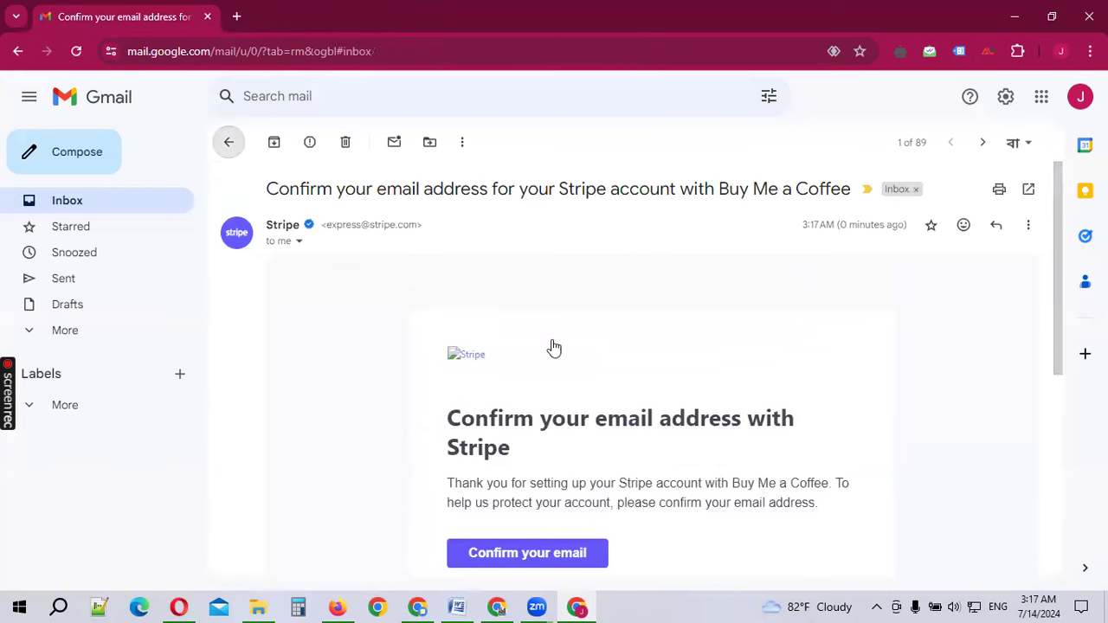
# Read the 'Welcome to Stripe!' email, then go back to the inbox
pyautogui.click(539, 258)
pyautogui.scroll(-3, 534, 270)
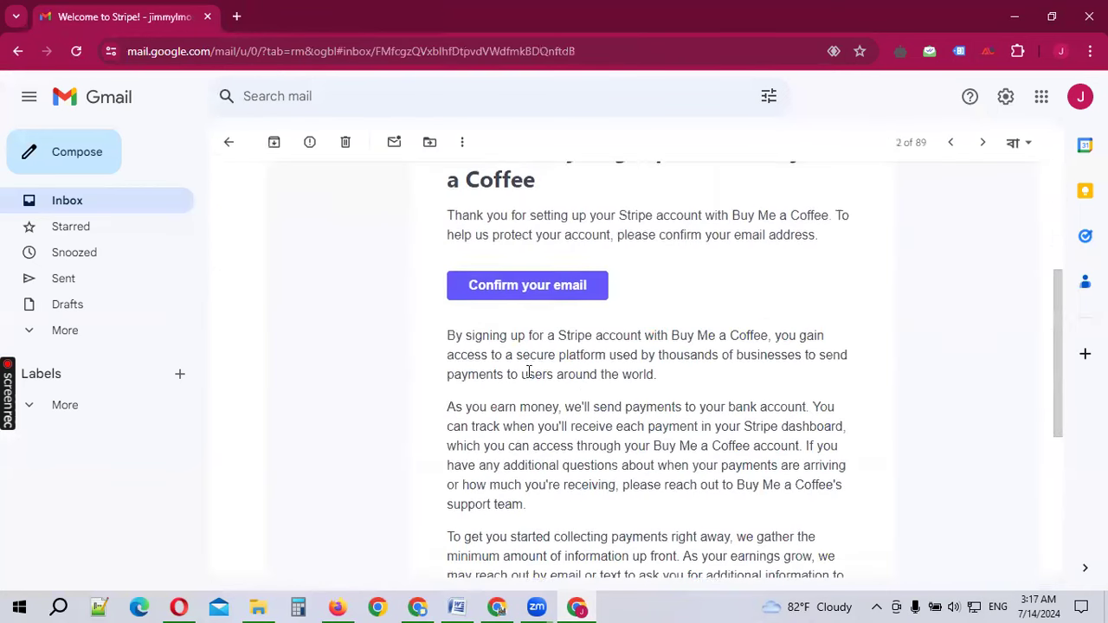
pyautogui.scroll(2, 588, 294)
pyautogui.moveTo(448, 284); pyautogui.dragTo(574, 324)
pyautogui.scroll(-2, 569, 304)
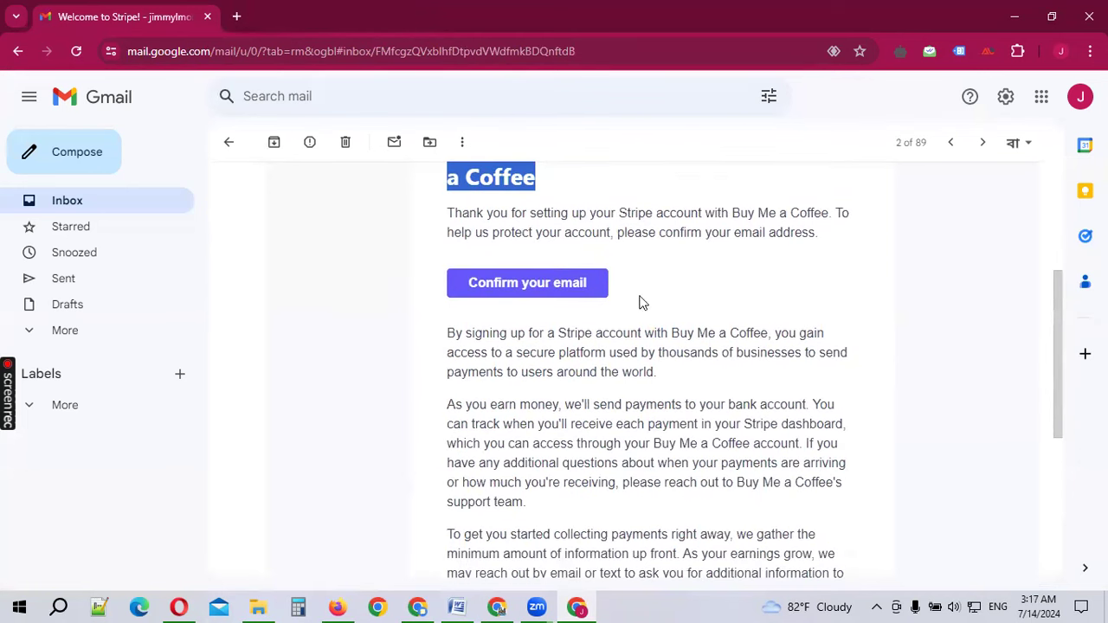
pyautogui.scroll(-5, 579, 319)
pyautogui.scroll(8, 579, 319)
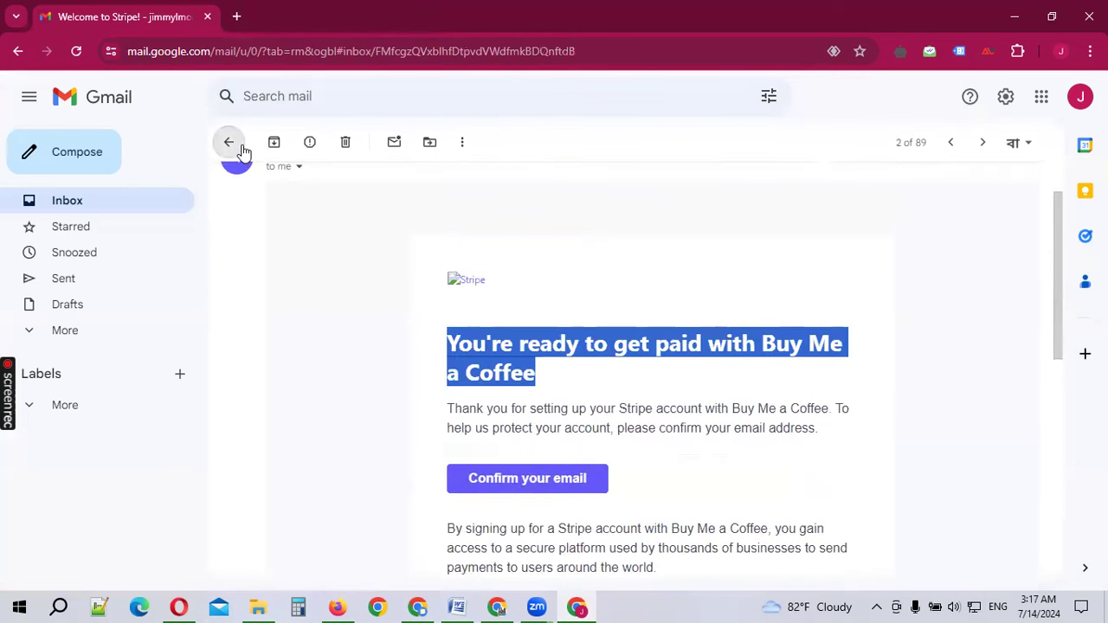
pyautogui.click(228, 142)
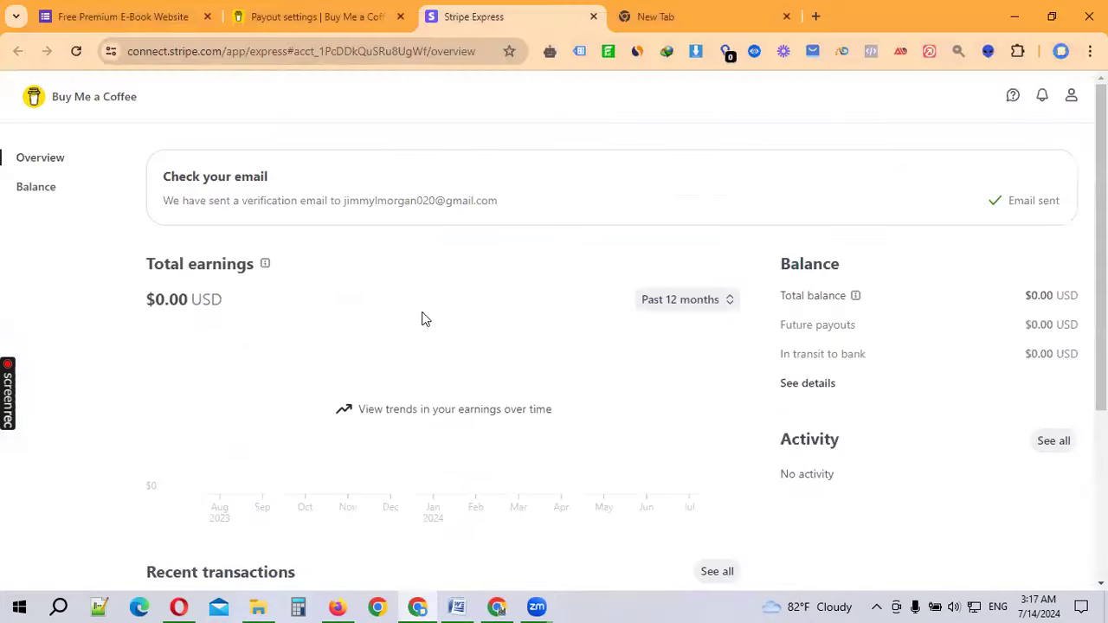
pyautogui.moveTo(189, 200); pyautogui.dragTo(577, 210)
pyautogui.click(926, 218)
pyautogui.click(54, 187)
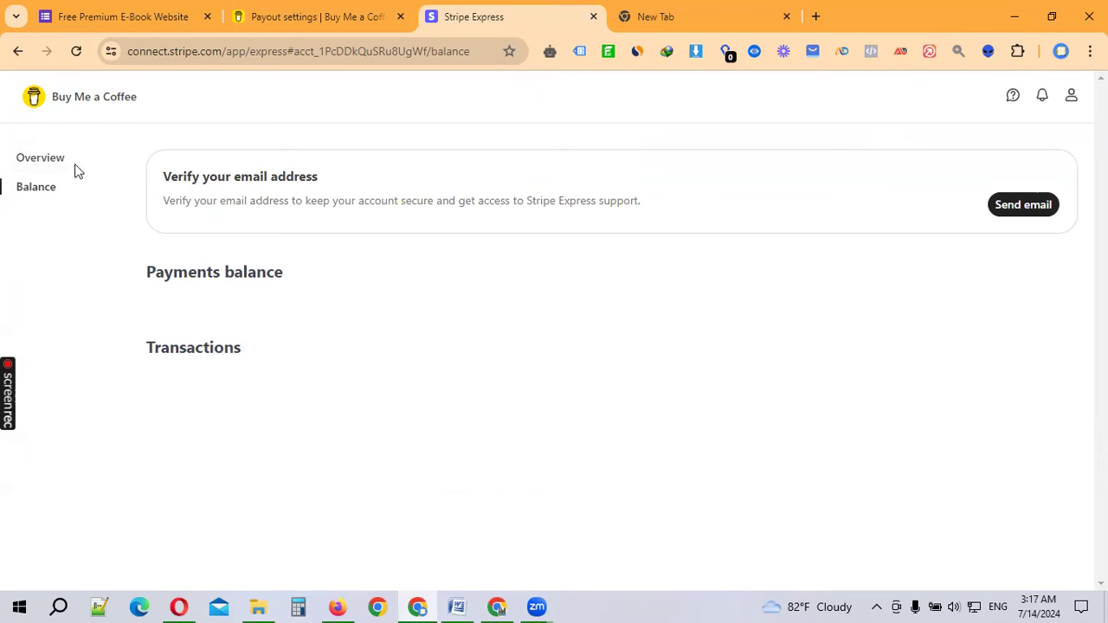
pyautogui.click(40, 158)
# Close Stripe Express and return to Buy Me a Coffee's payout settings, now connected to Stripe
pyautogui.click(317, 10)
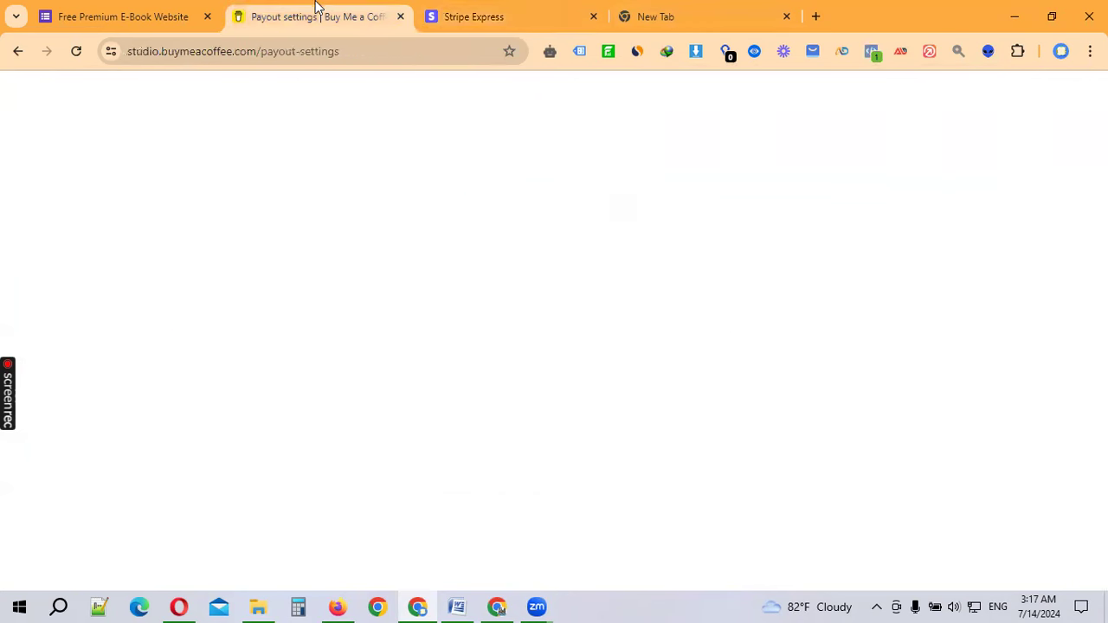
pyautogui.click(603, 24)
pyautogui.click(594, 18)
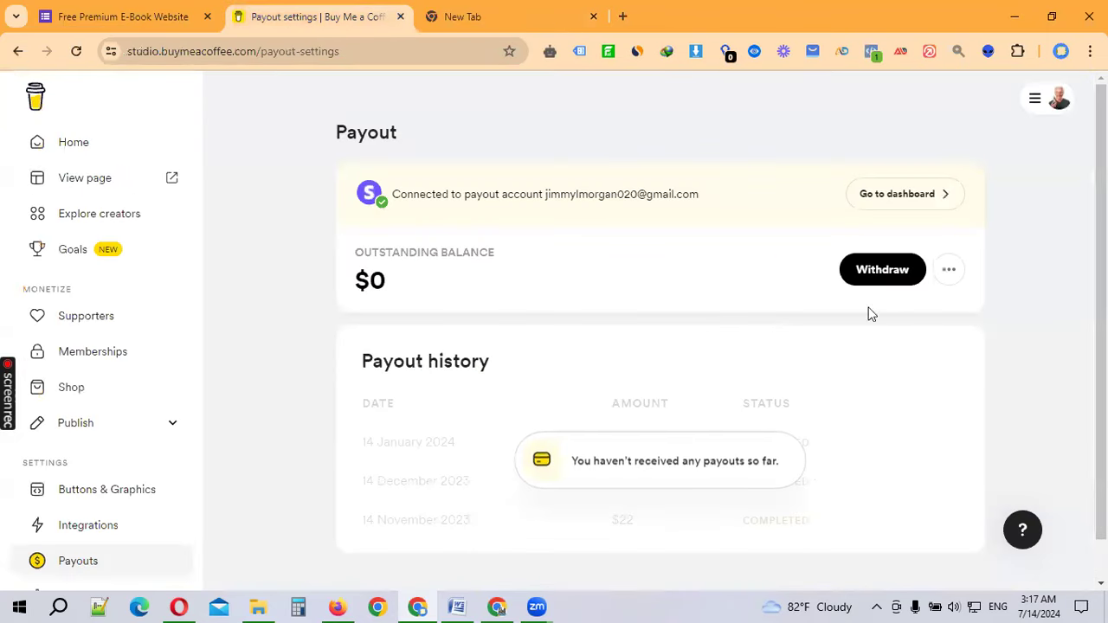
pyautogui.scroll(-1, 721, 307)
pyautogui.scroll(1, 92, 240)
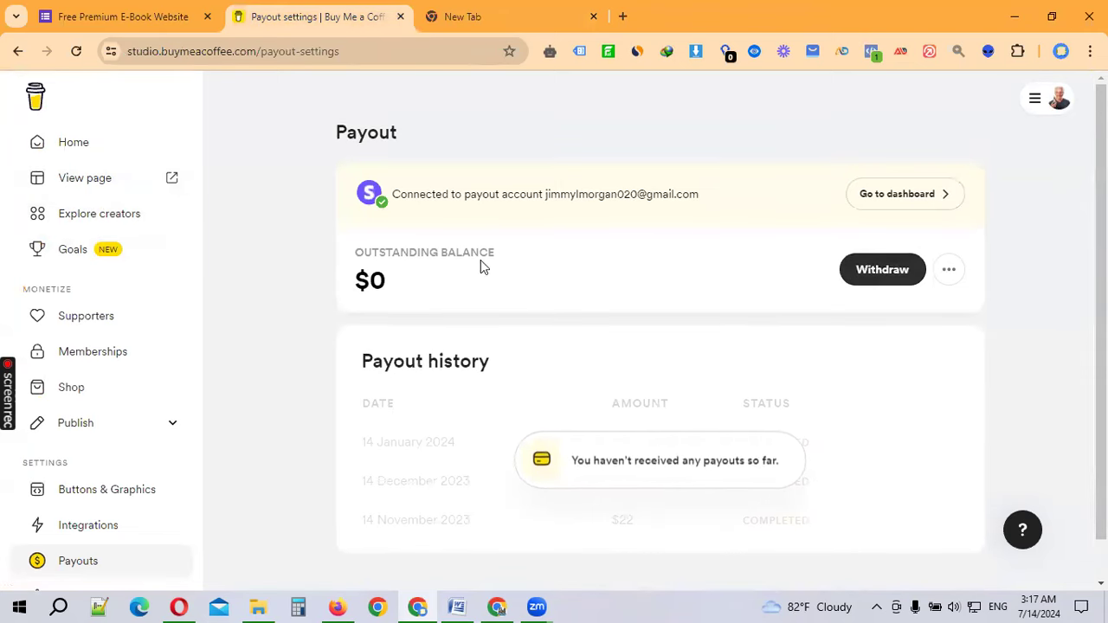
# Go from the dashboard to the Shop page and open the $7 e-book product
pyautogui.click(1051, 104)
pyautogui.click(948, 186)
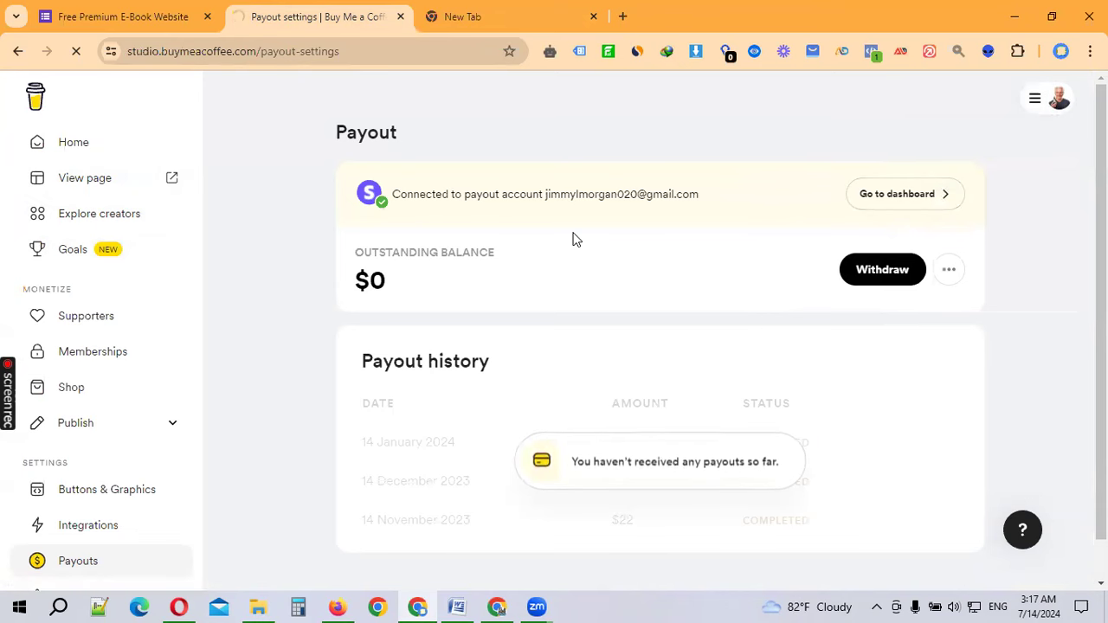
pyautogui.scroll(-5, 493, 265)
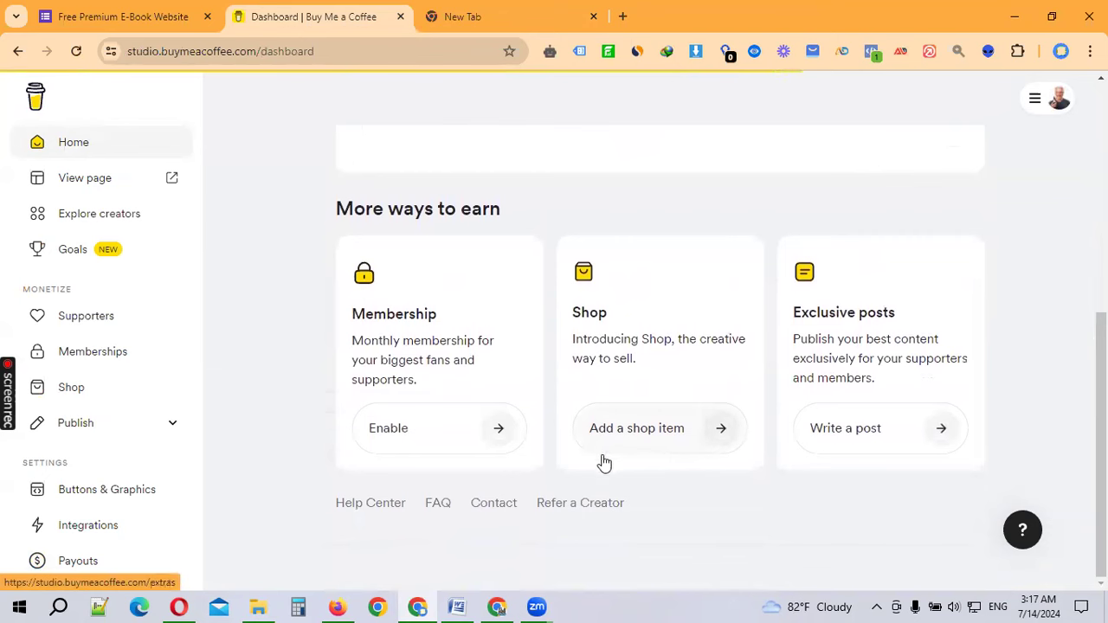
pyautogui.click(723, 438)
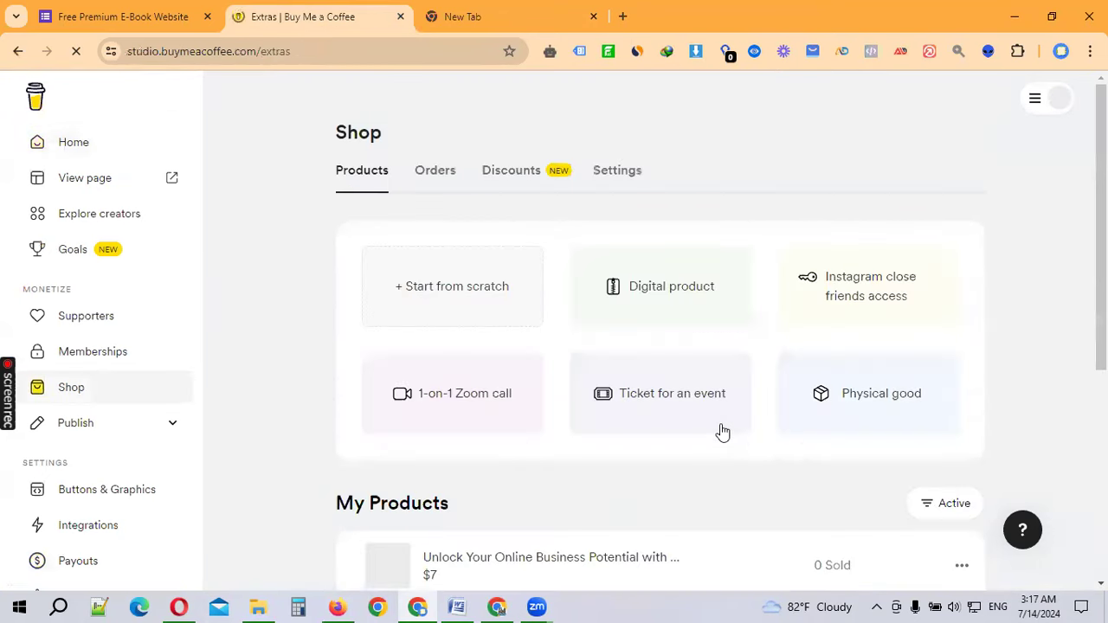
pyautogui.scroll(-5, 554, 329)
pyautogui.scroll(2, 522, 213)
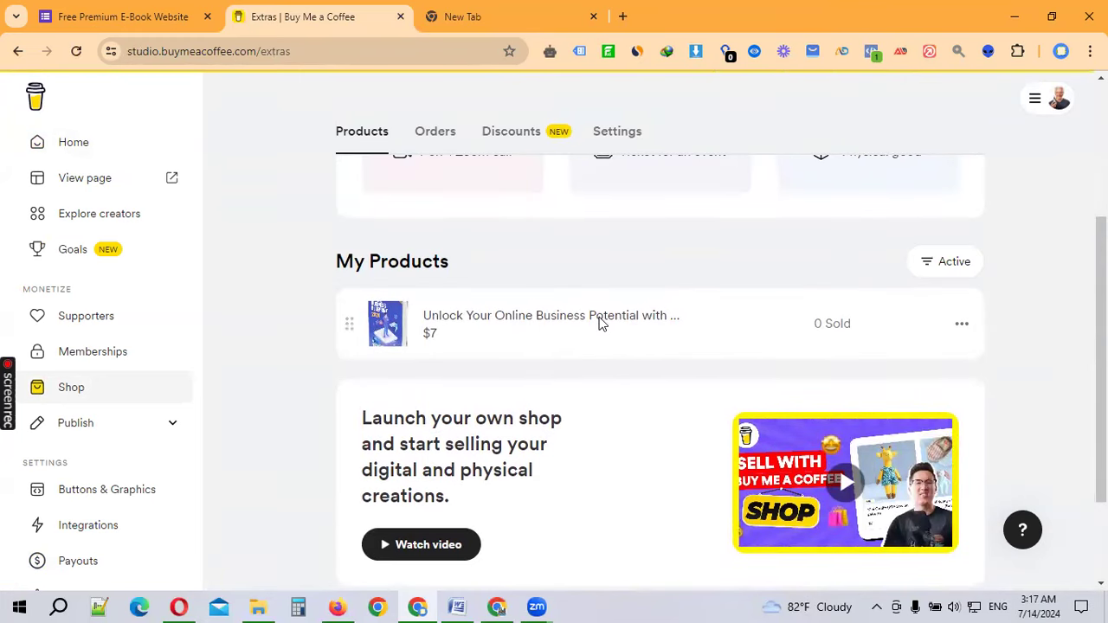
pyautogui.click(600, 318)
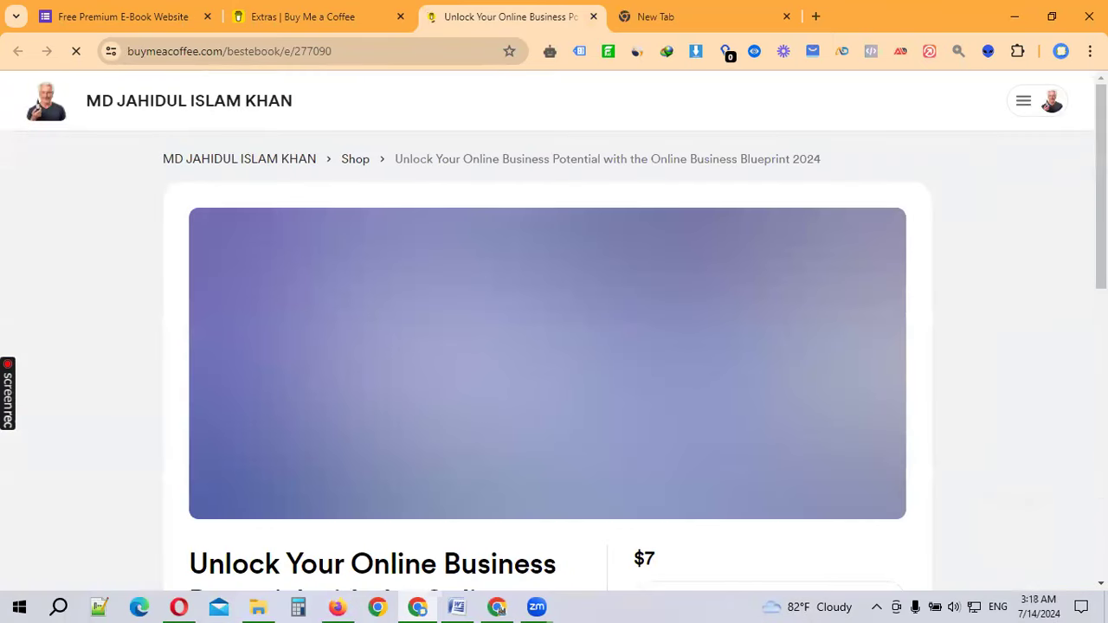
# Review the Online Business Blueprint 2024 page's title, $7 price and opening description
pyautogui.scroll(-5, 611, 317)
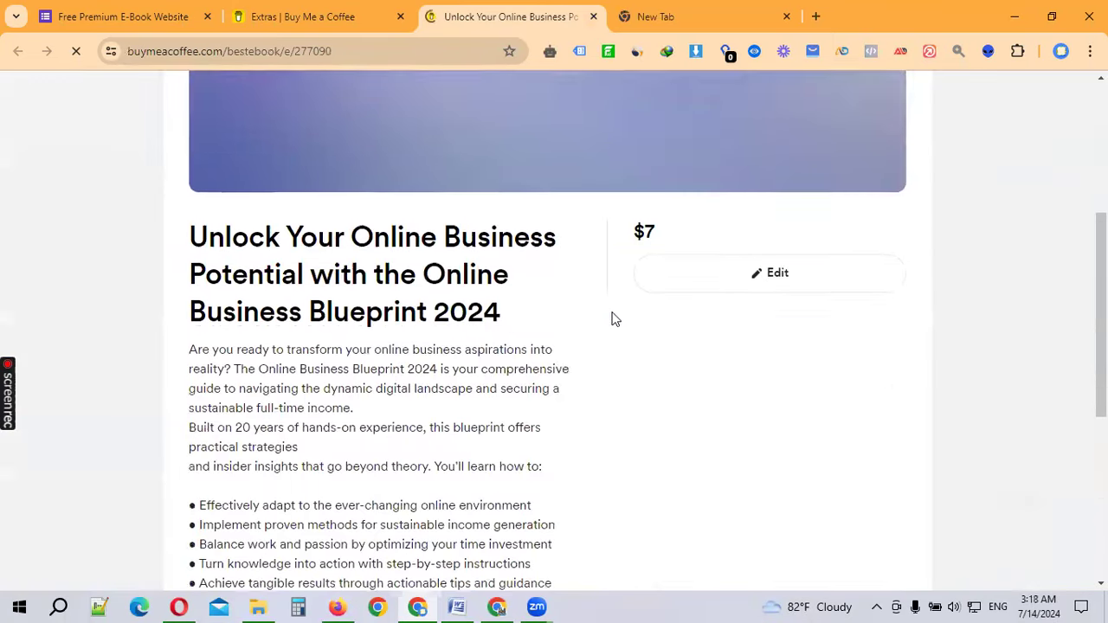
pyautogui.scroll(2, 630, 344)
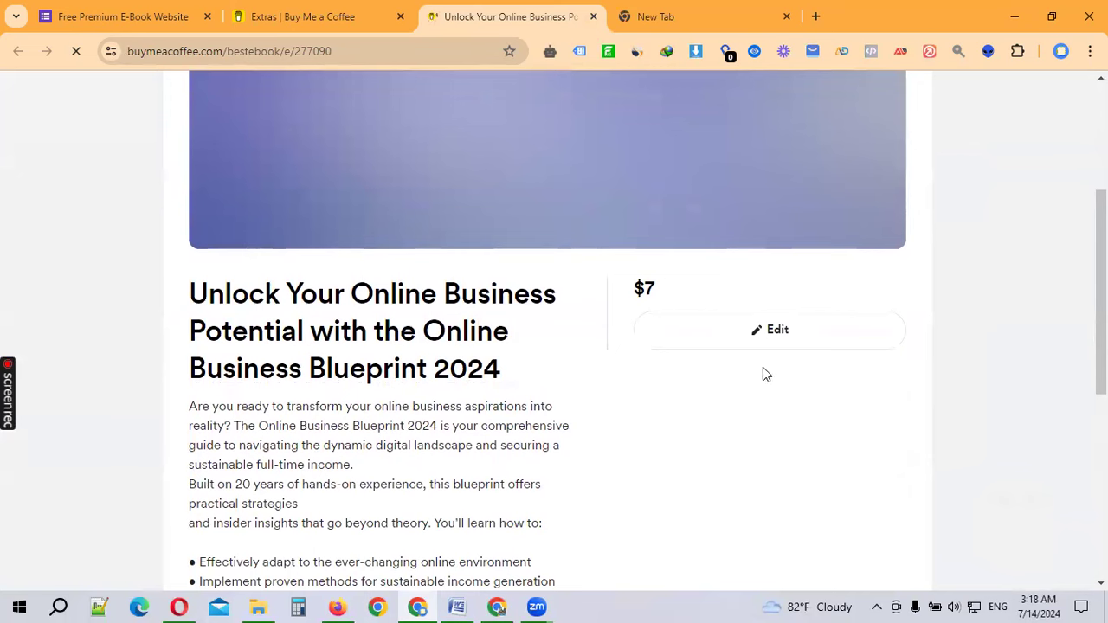
pyautogui.scroll(4, 511, 313)
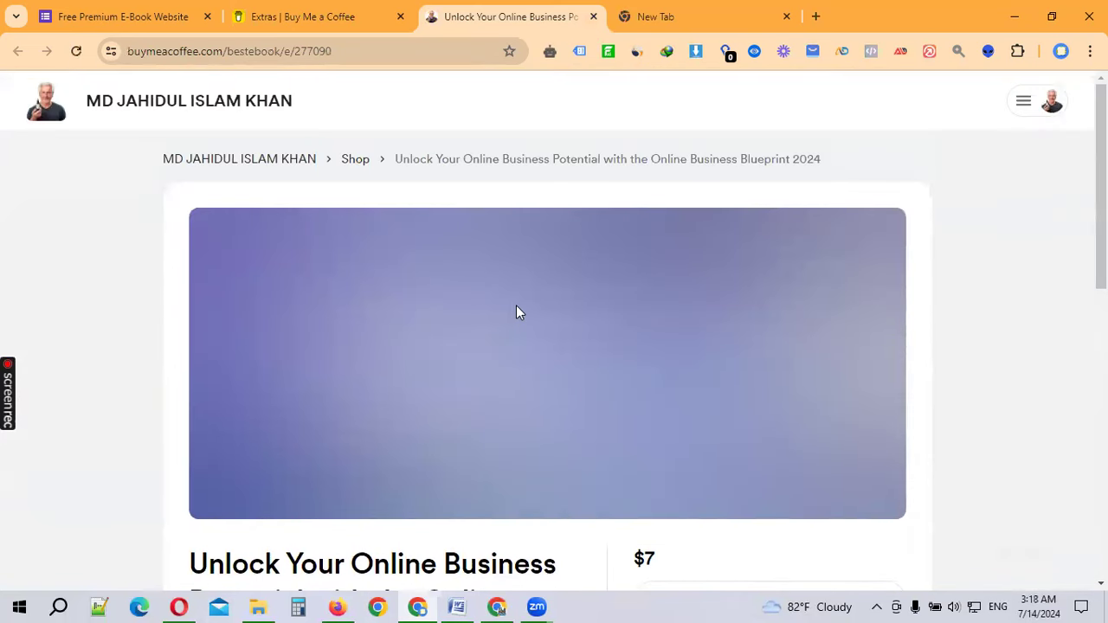
pyautogui.scroll(-2, 518, 313)
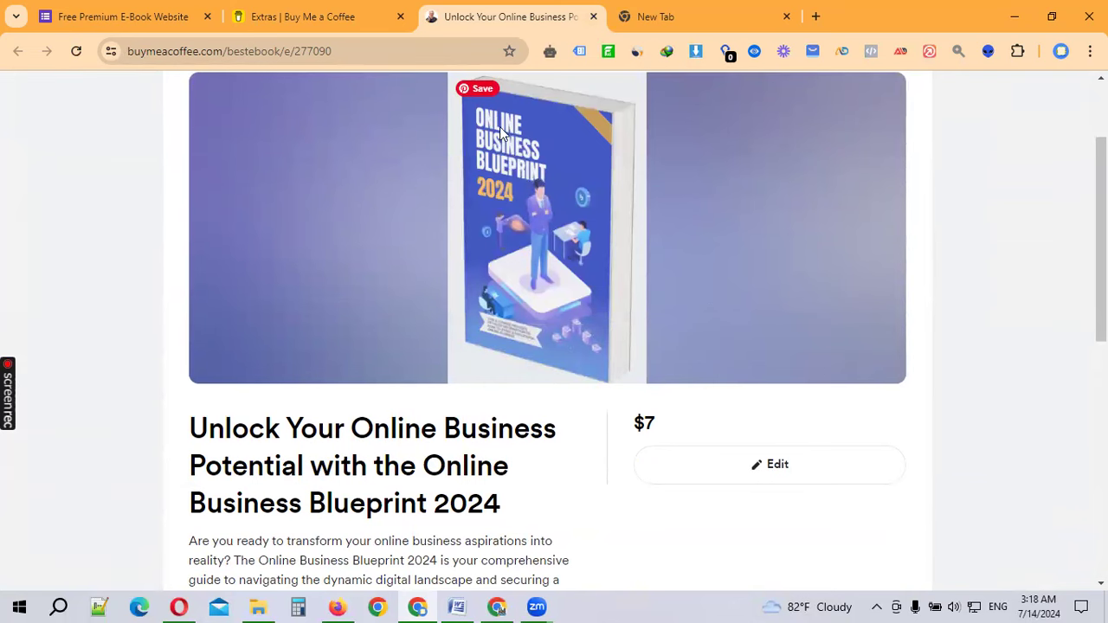
pyautogui.scroll(2, 558, 260)
pyautogui.scroll(-2, 399, 256)
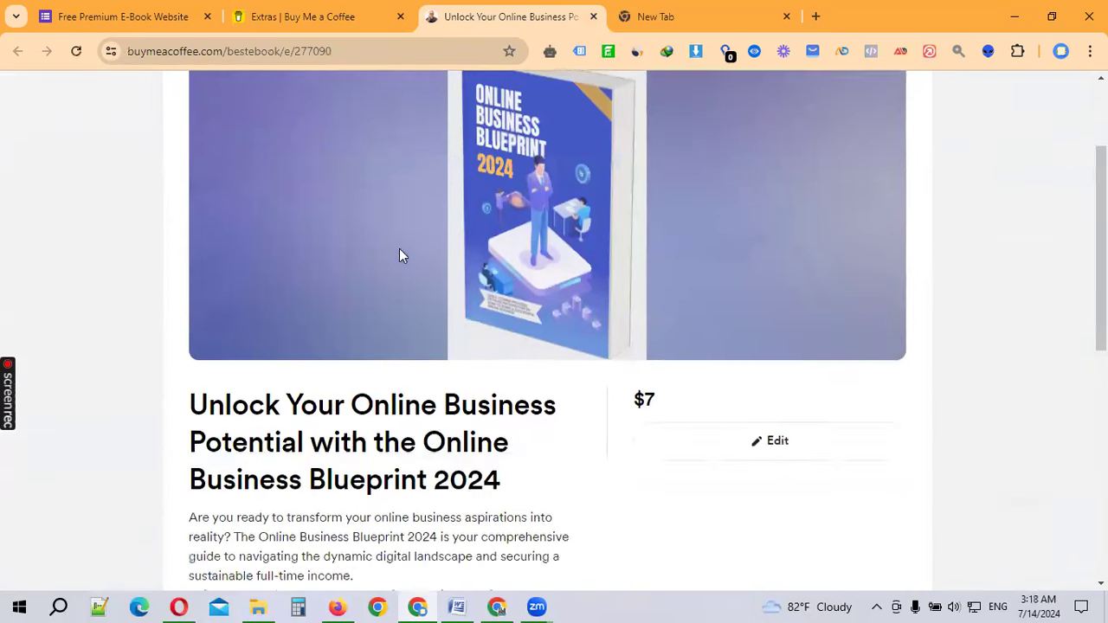
pyautogui.scroll(-2, 400, 255)
pyautogui.moveTo(185, 294); pyautogui.dragTo(482, 370)
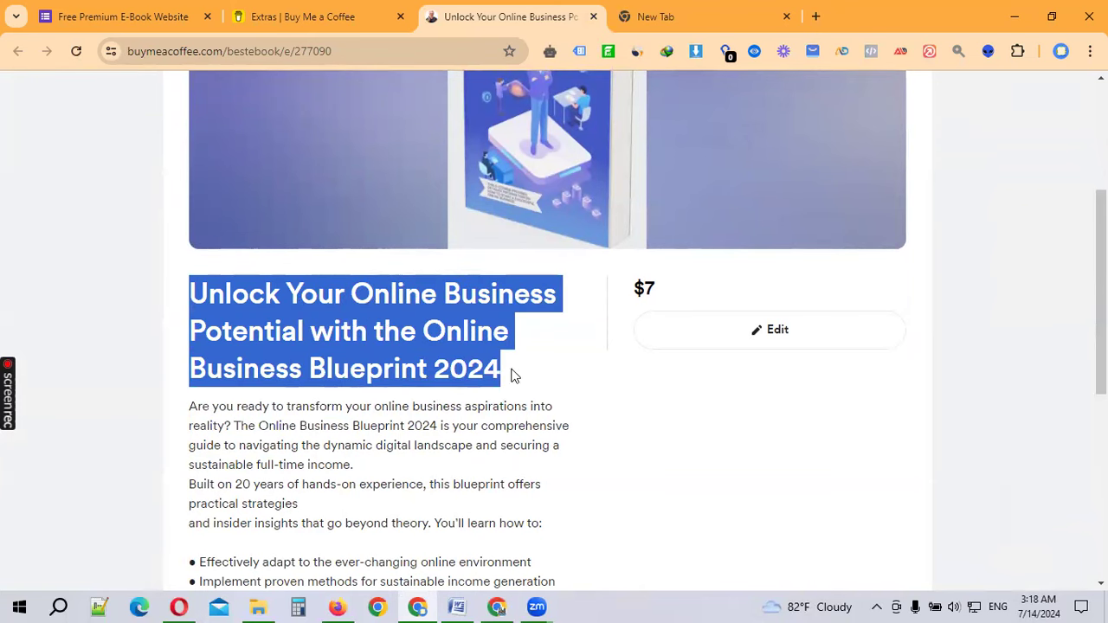
pyautogui.click(540, 361)
# Scroll to the Share section and copy the product page link
pyautogui.scroll(-5, 519, 329)
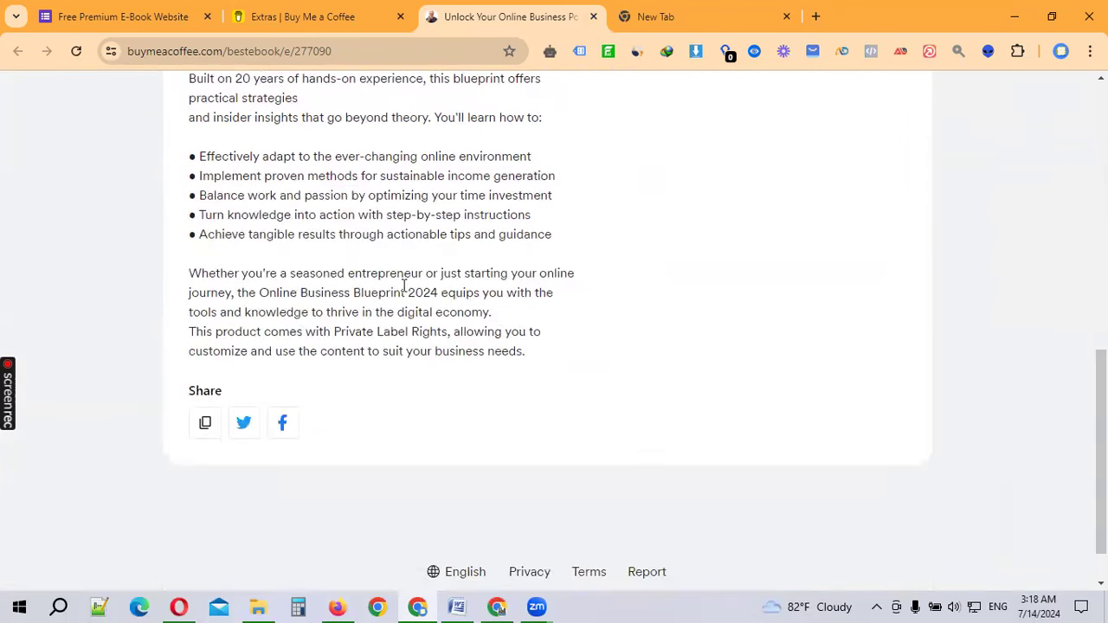
pyautogui.scroll(-1, 403, 285)
pyautogui.scroll(6, 472, 336)
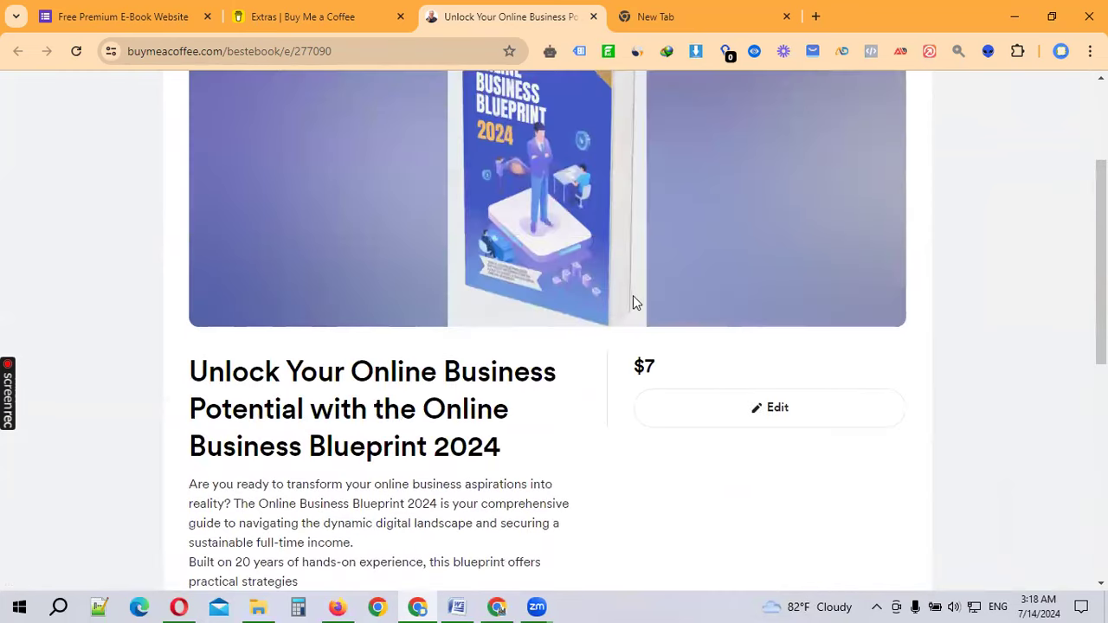
pyautogui.scroll(-3, 631, 295)
pyautogui.scroll(4, 625, 291)
pyautogui.scroll(2, 622, 291)
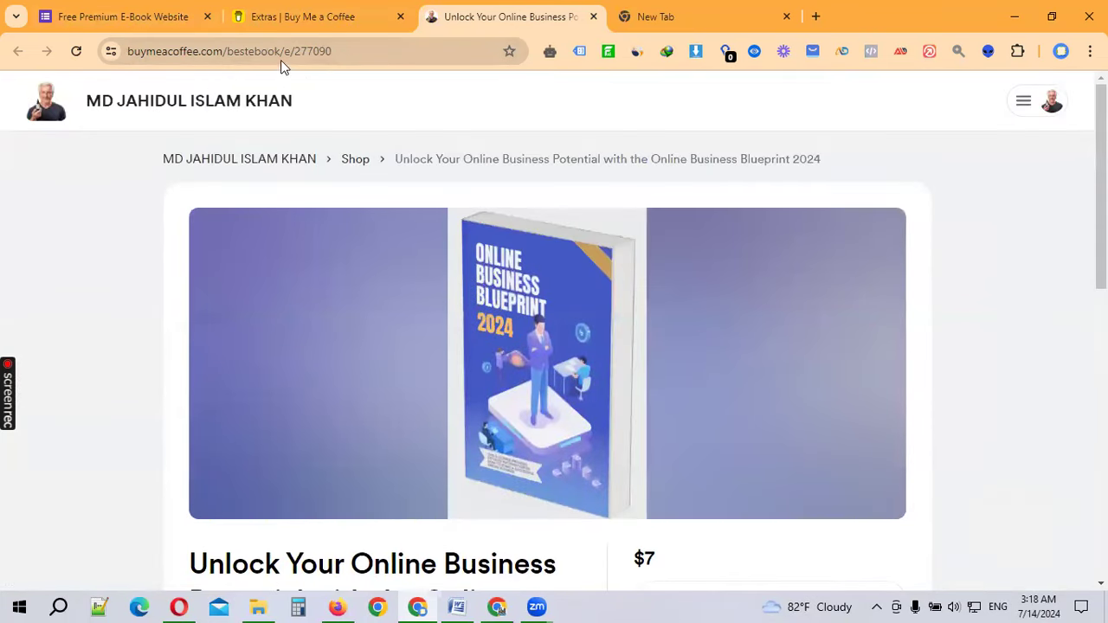
pyautogui.scroll(-8, 888, 269)
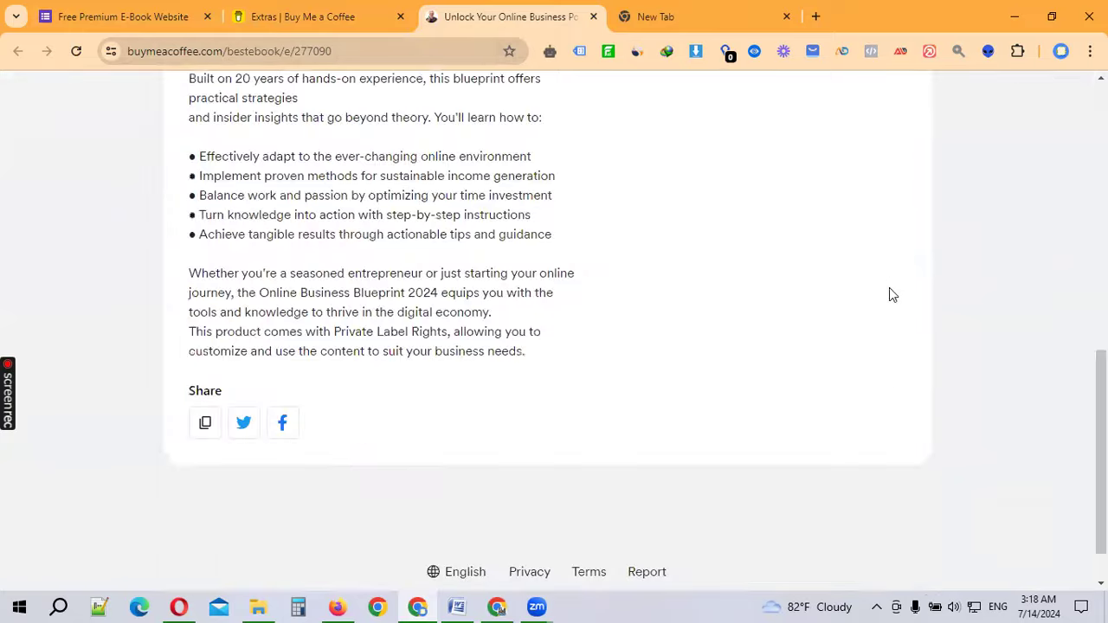
pyautogui.scroll(3, 846, 218)
pyautogui.scroll(-3, 204, 440)
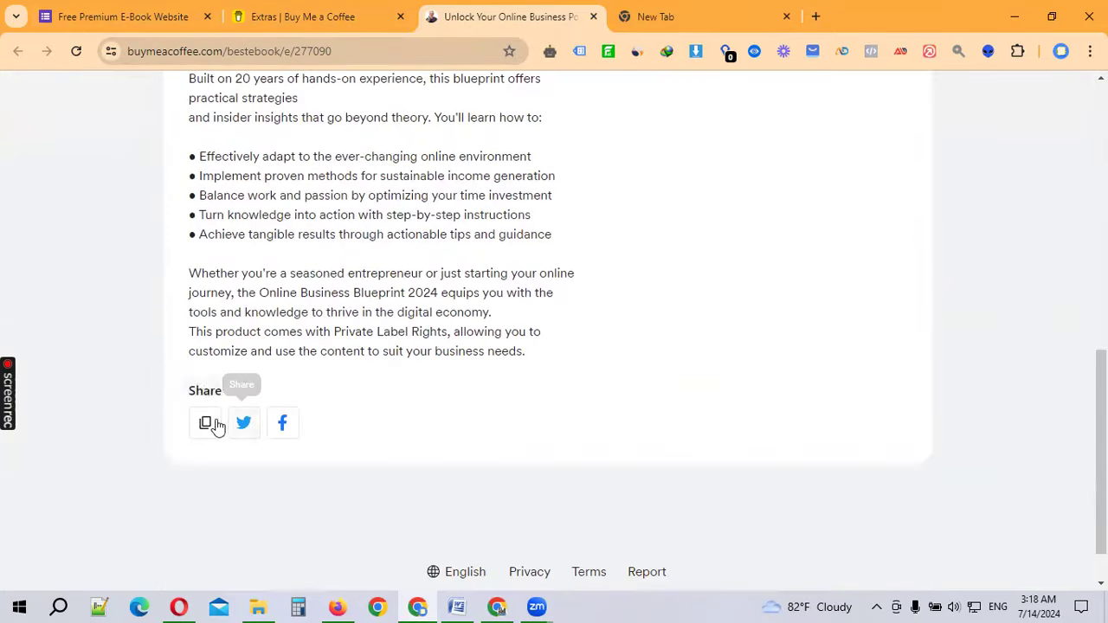
pyautogui.click(205, 424)
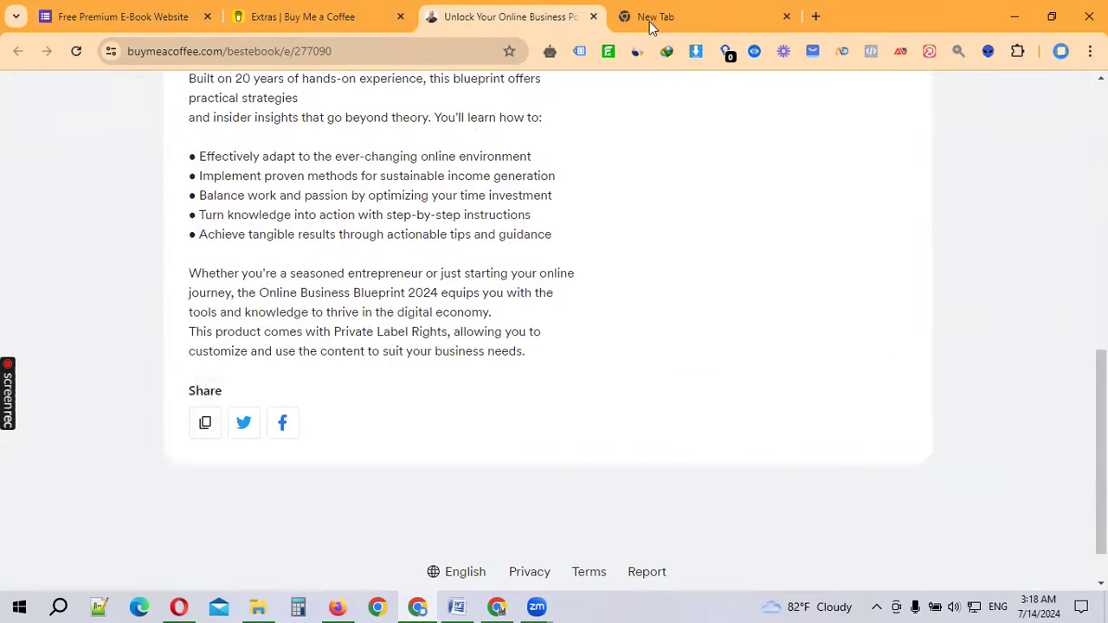
# Load the copied e-book page link as a visitor in a new browser tab
pyautogui.click(499, 606)
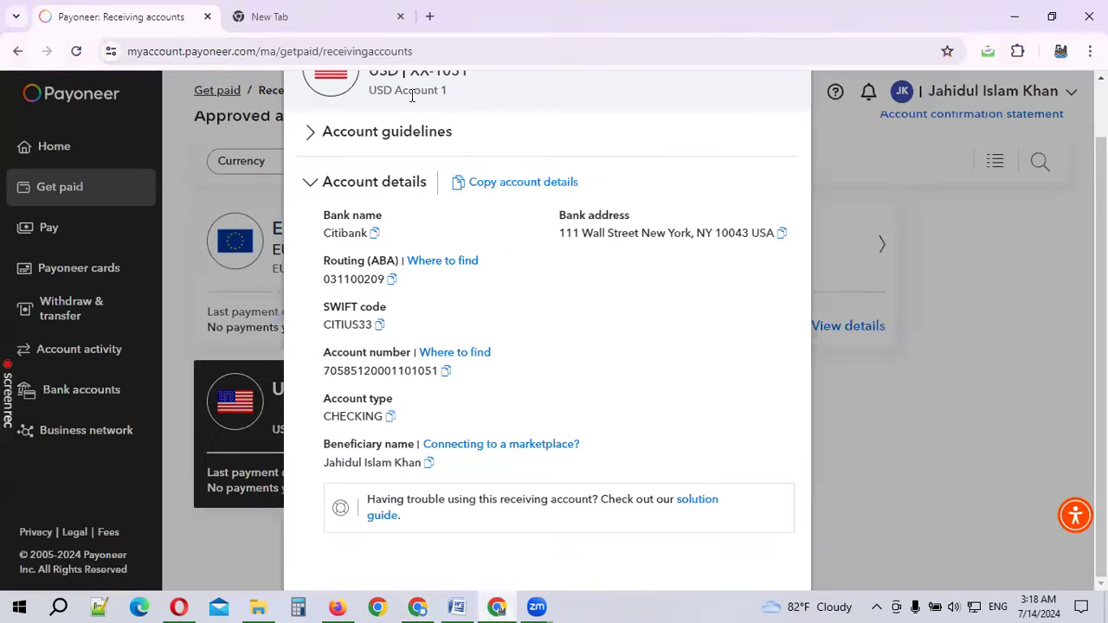
pyautogui.click(427, 15)
pyautogui.hotkey('ctrl', 'v')
pyautogui.press('Return')
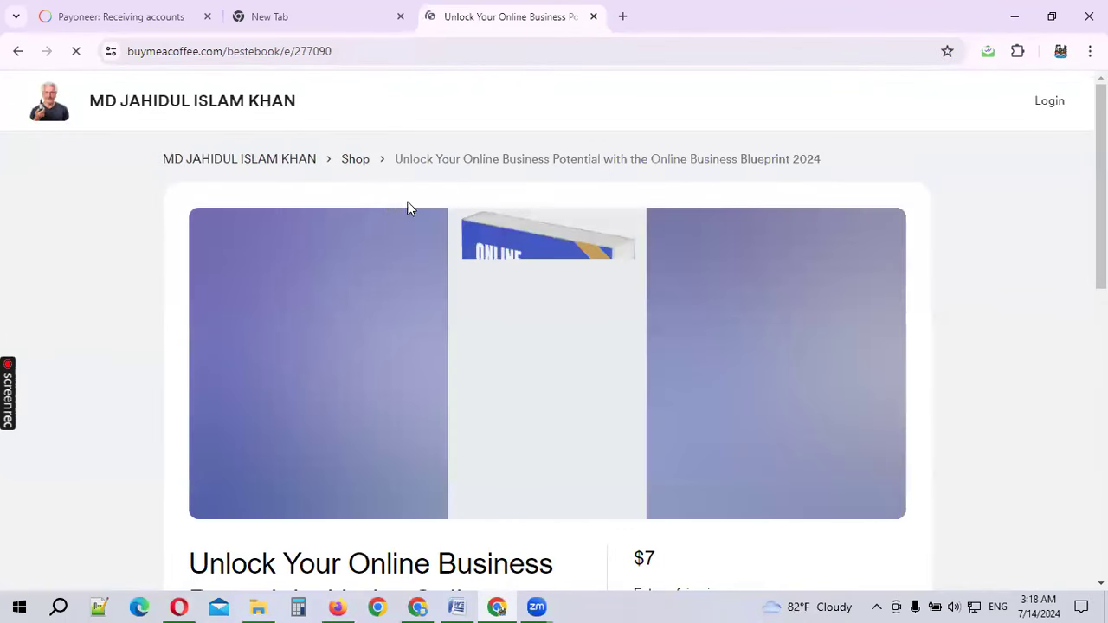
pyautogui.scroll(-7, 465, 207)
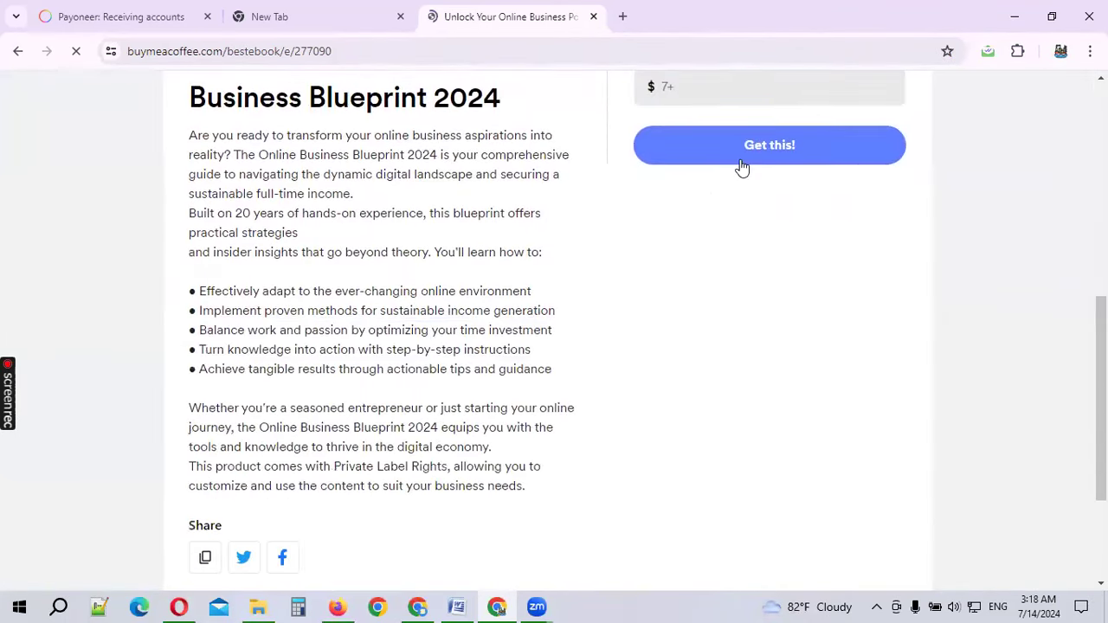
# Choose Get this! with a price of 7 and proceed to checkout
pyautogui.click(784, 148)
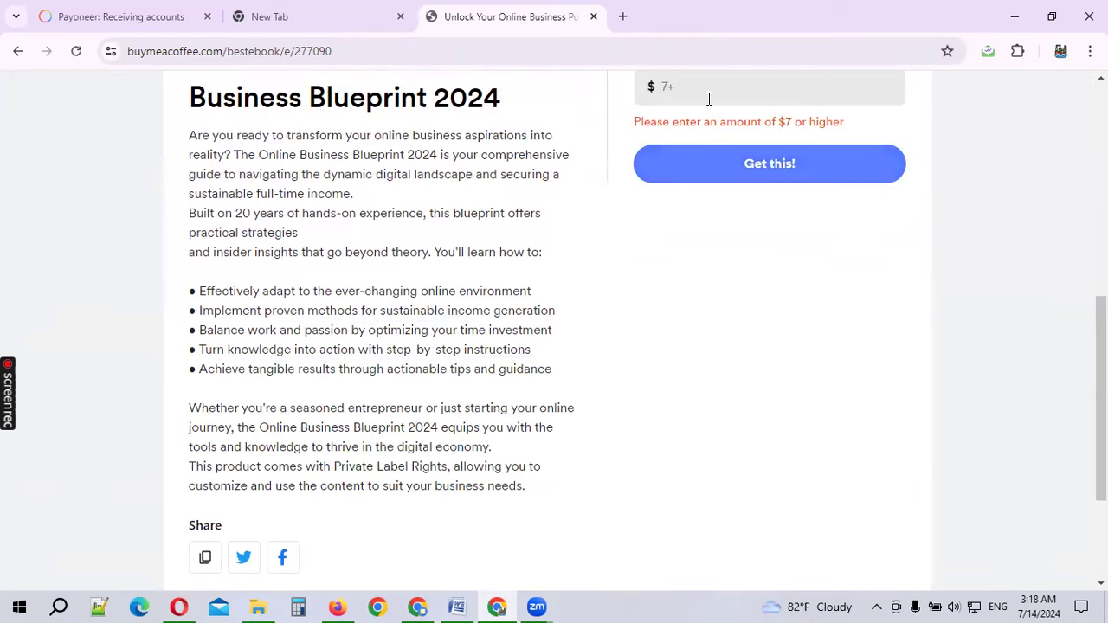
pyautogui.click(708, 98)
pyautogui.write('7')
pyautogui.click(753, 144)
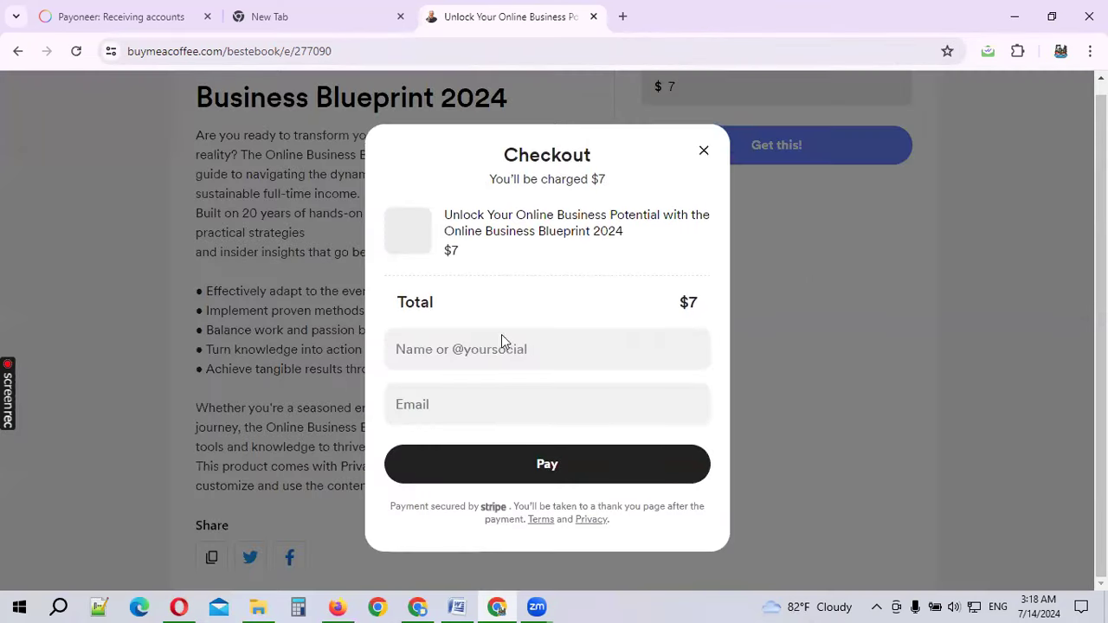
# Fill in placeholder buyer name and e-mail, then close the checkout unpaid
pyautogui.click(475, 364)
pyautogui.write('vf')
pyautogui.click(457, 412)
pyautogui.write('fg')
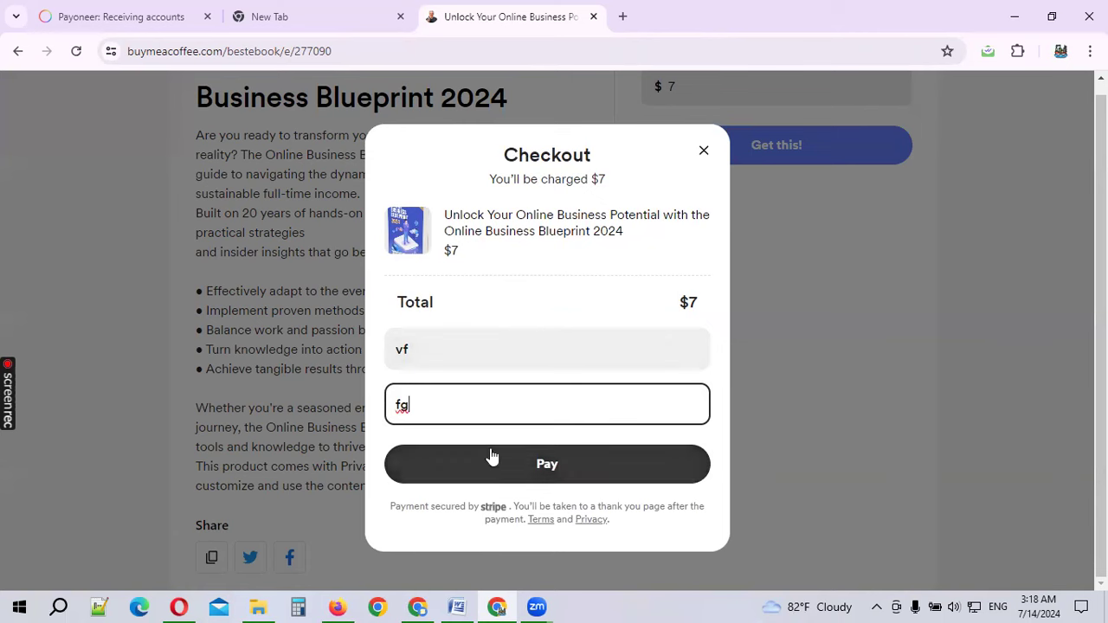
pyautogui.doubleClick(487, 349)
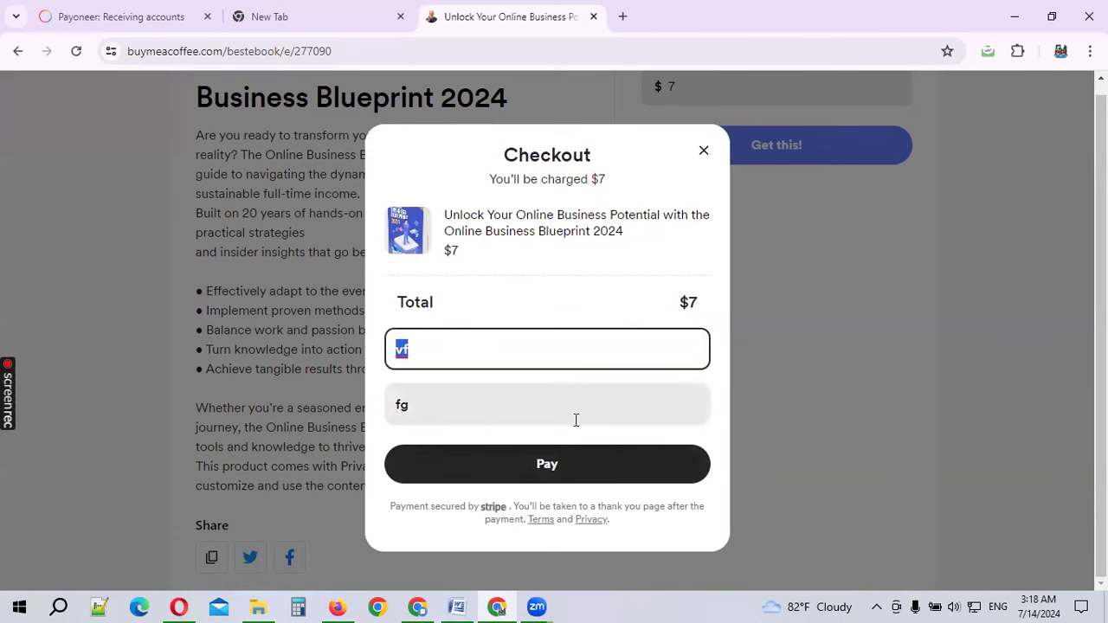
pyautogui.click(703, 161)
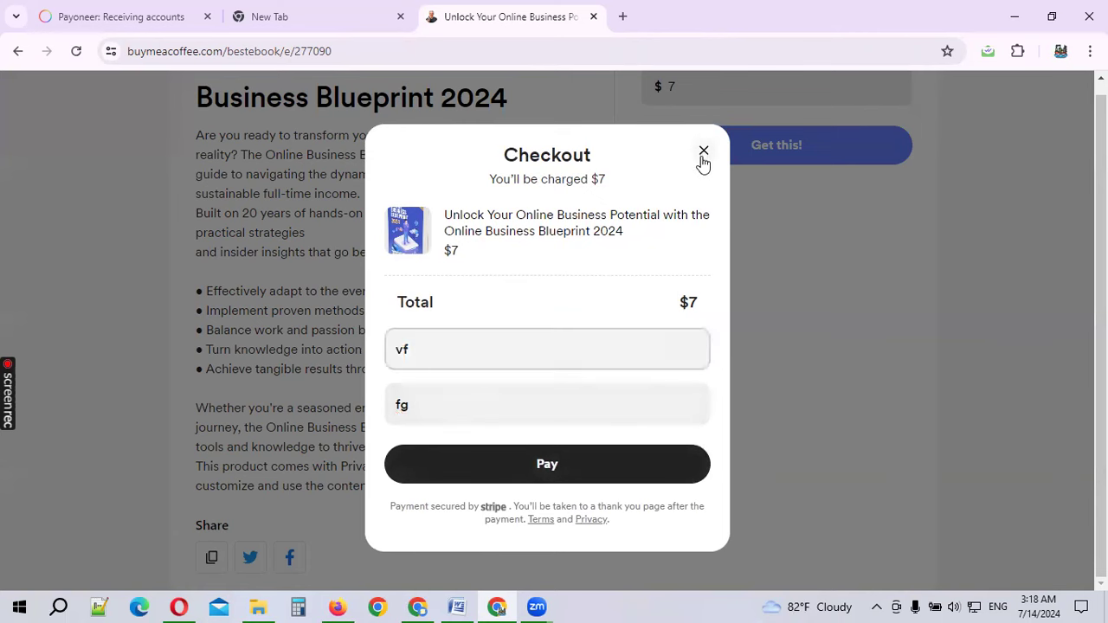
pyautogui.scroll(-3, 353, 351)
pyautogui.scroll(7, 344, 354)
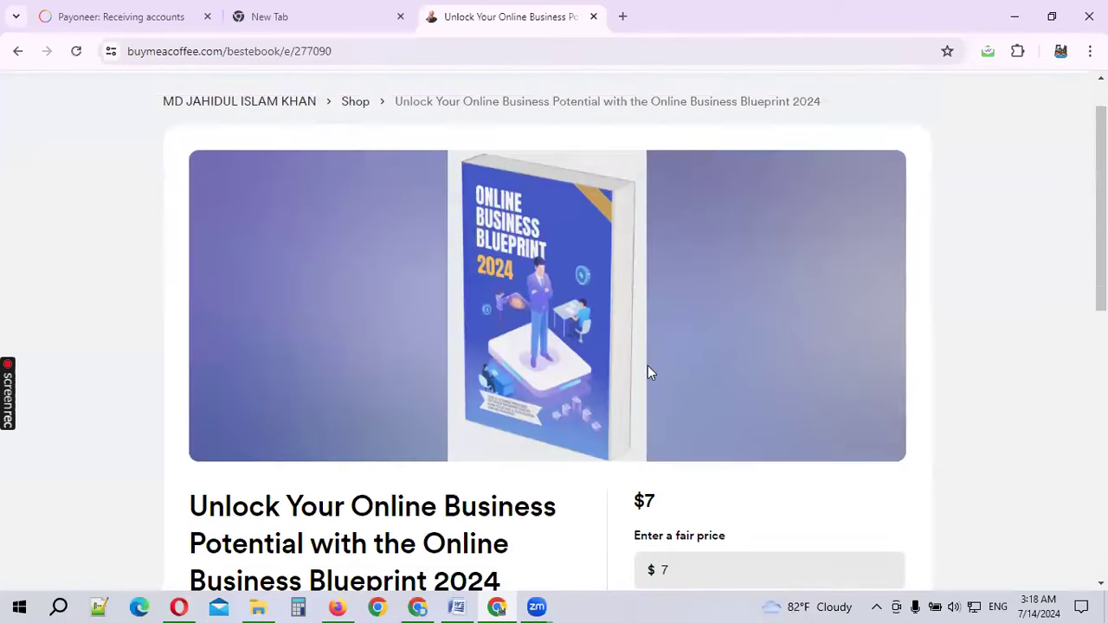
pyautogui.scroll(-8, 648, 367)
pyautogui.scroll(6, 648, 367)
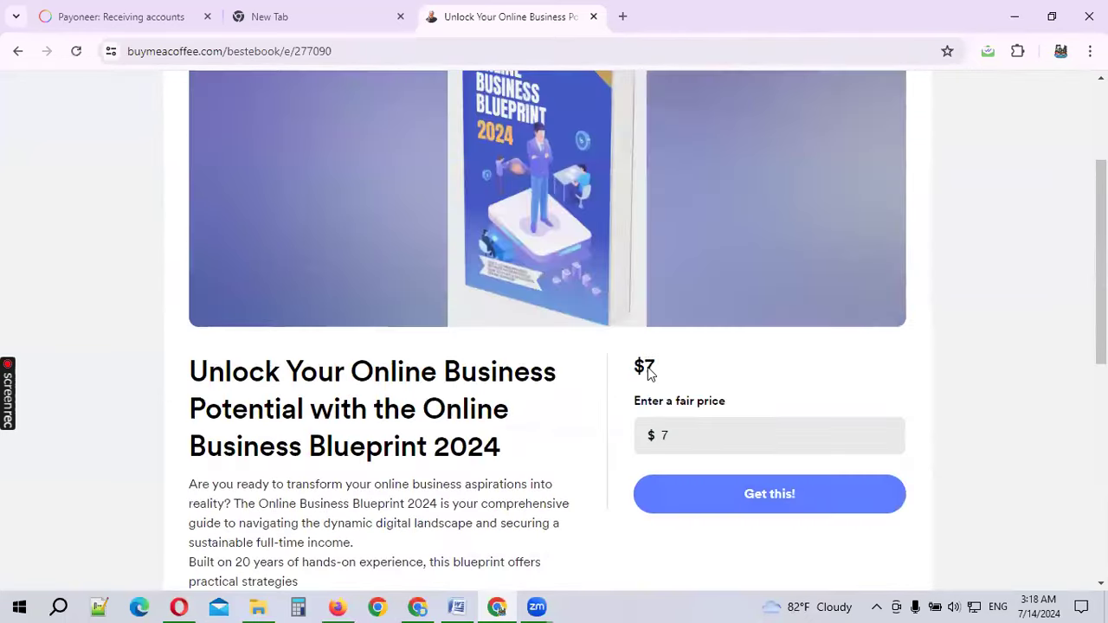
pyautogui.scroll(2, 647, 367)
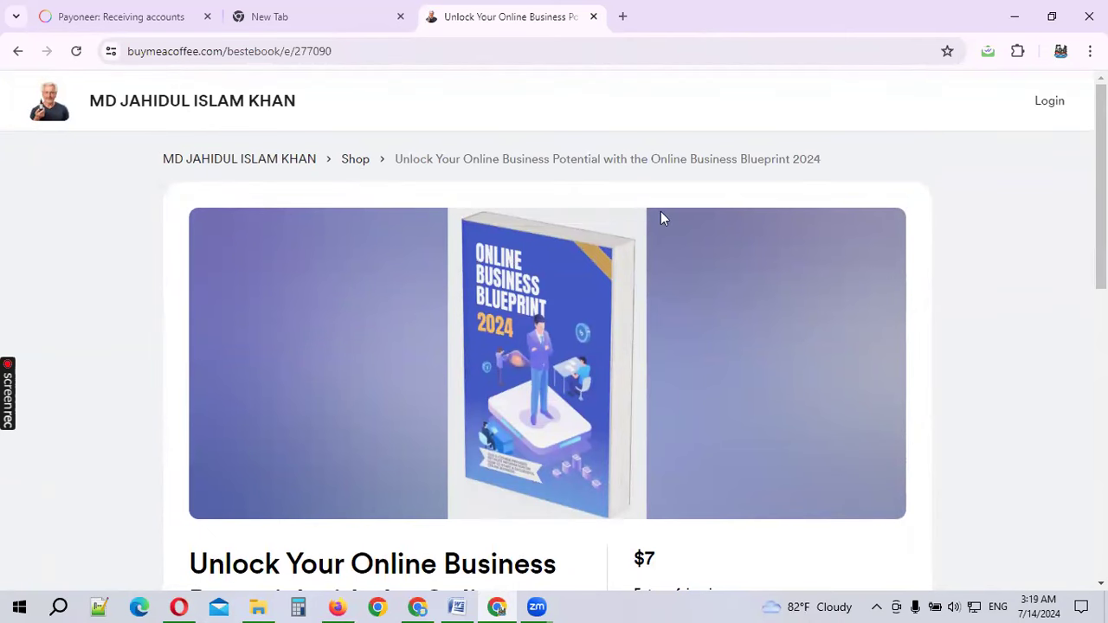
pyautogui.scroll(-8, 631, 246)
pyautogui.scroll(3, 631, 252)
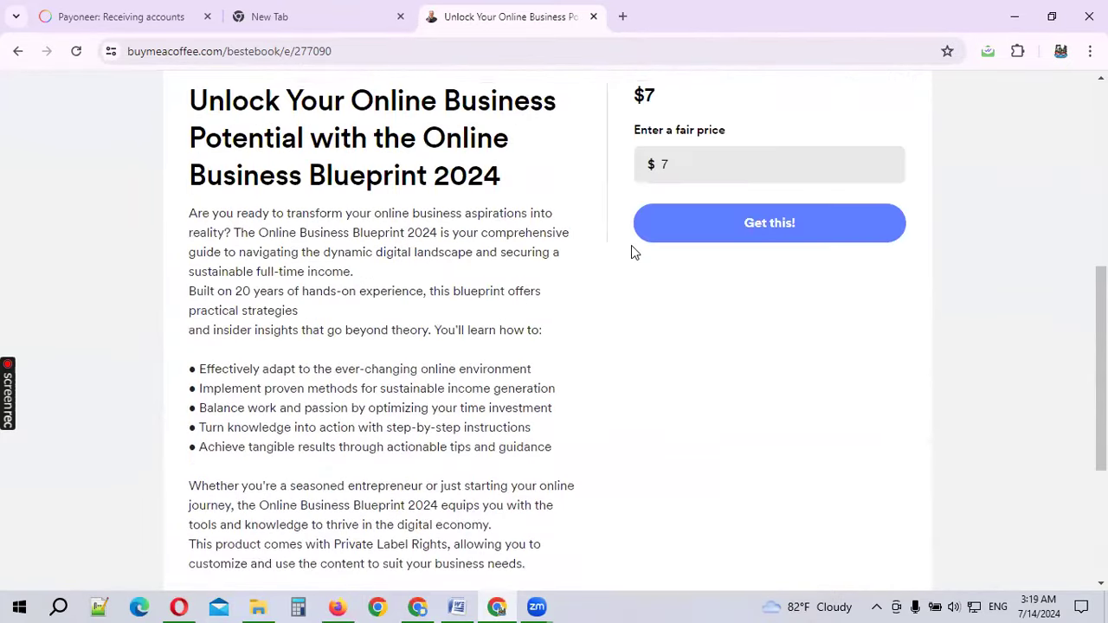